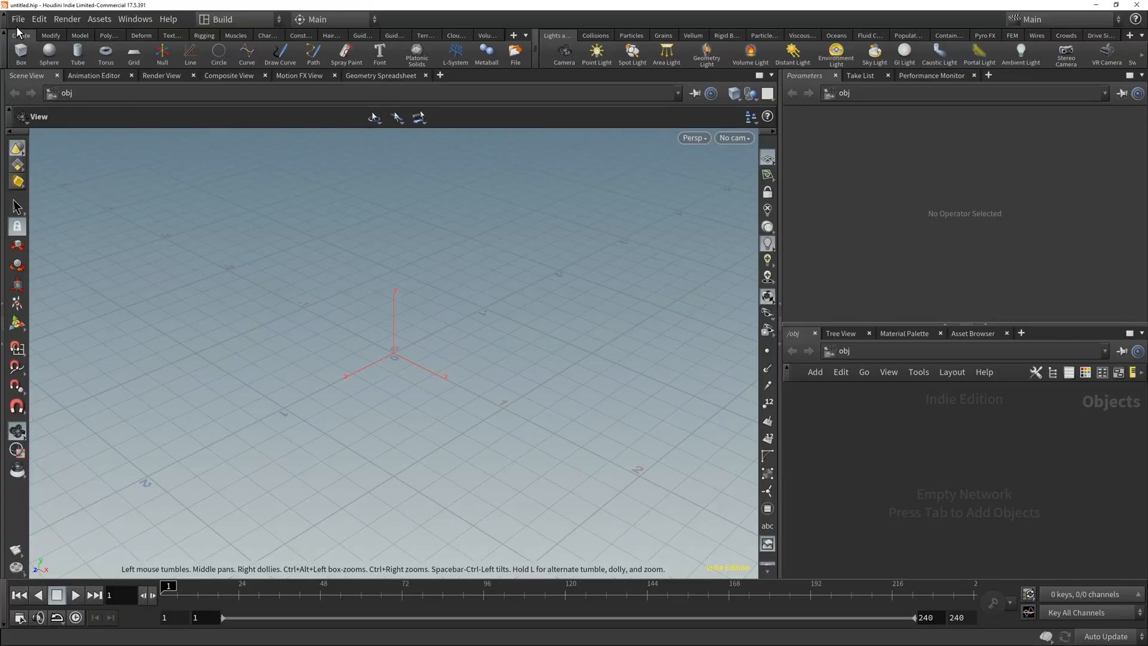
- Start a new project and set its project path to HoudiniProjects inside the Desktop folder
{"action": "left_click", "coordinate": [18, 21]}
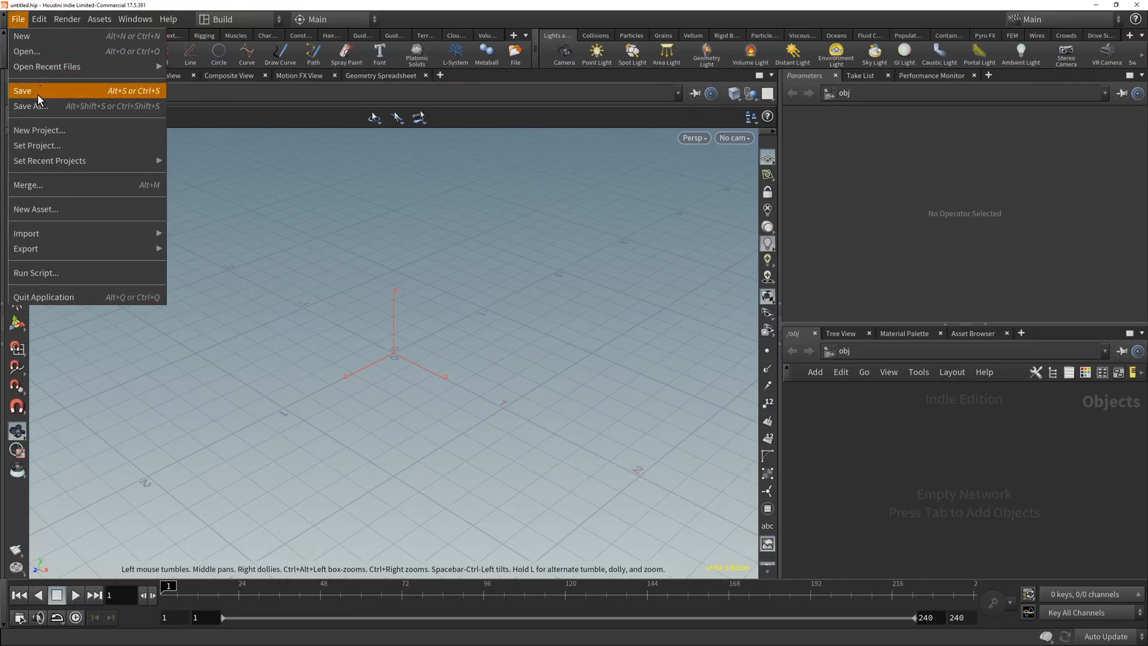
{"action": "left_click", "coordinate": [50, 130]}
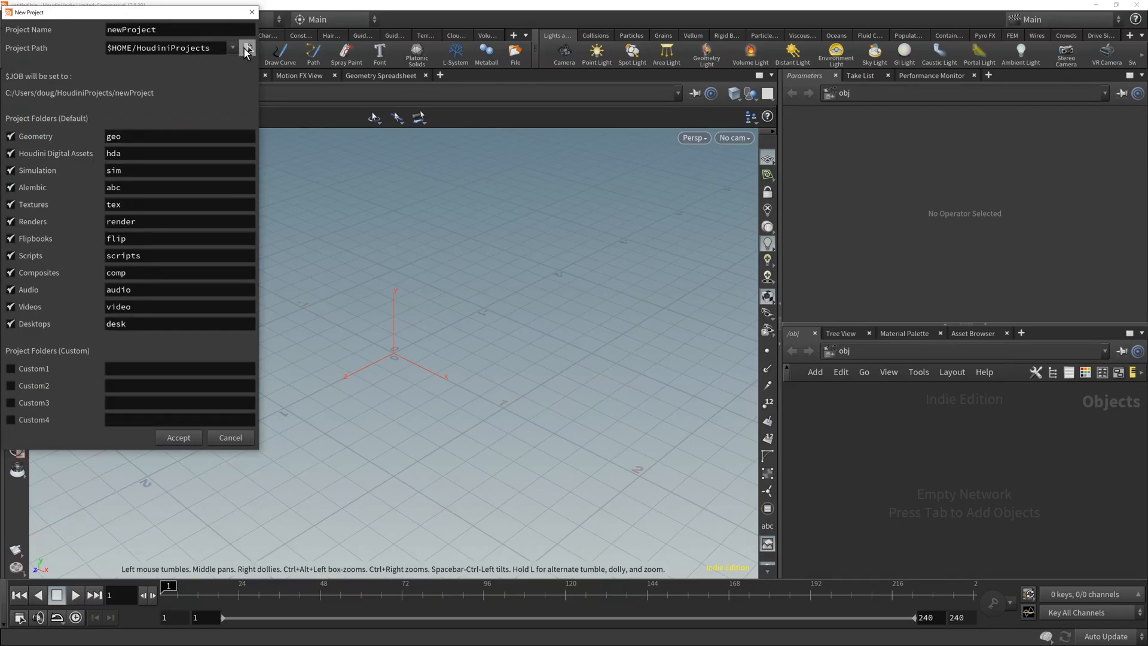
{"action": "left_click", "coordinate": [246, 49]}
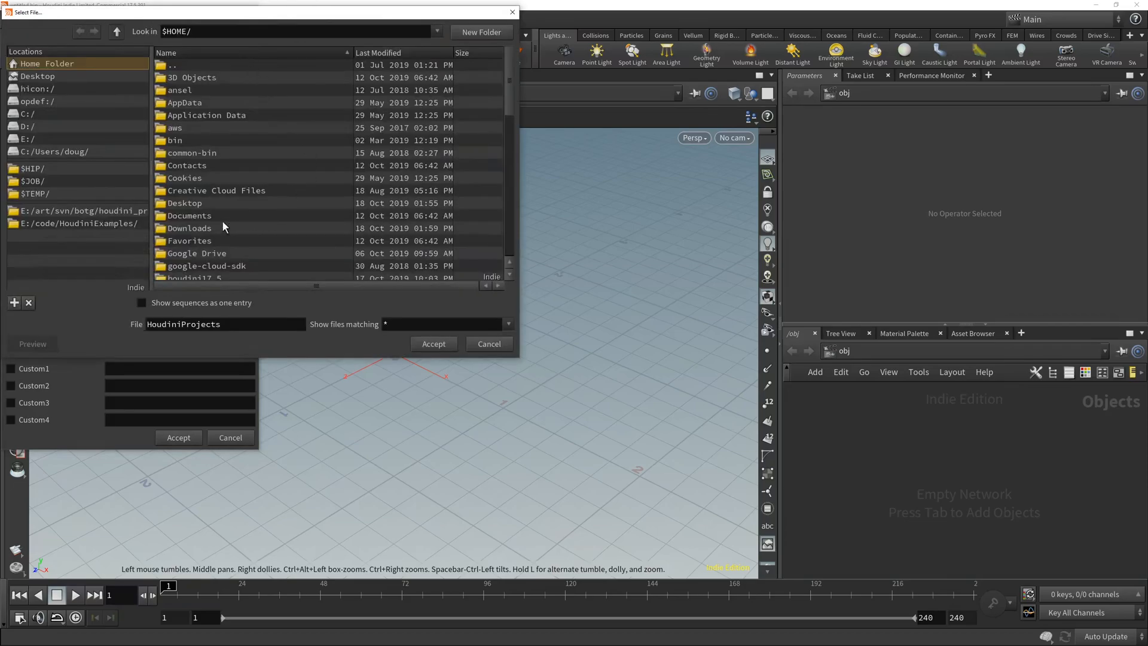
{"action": "left_click", "coordinate": [46, 77]}
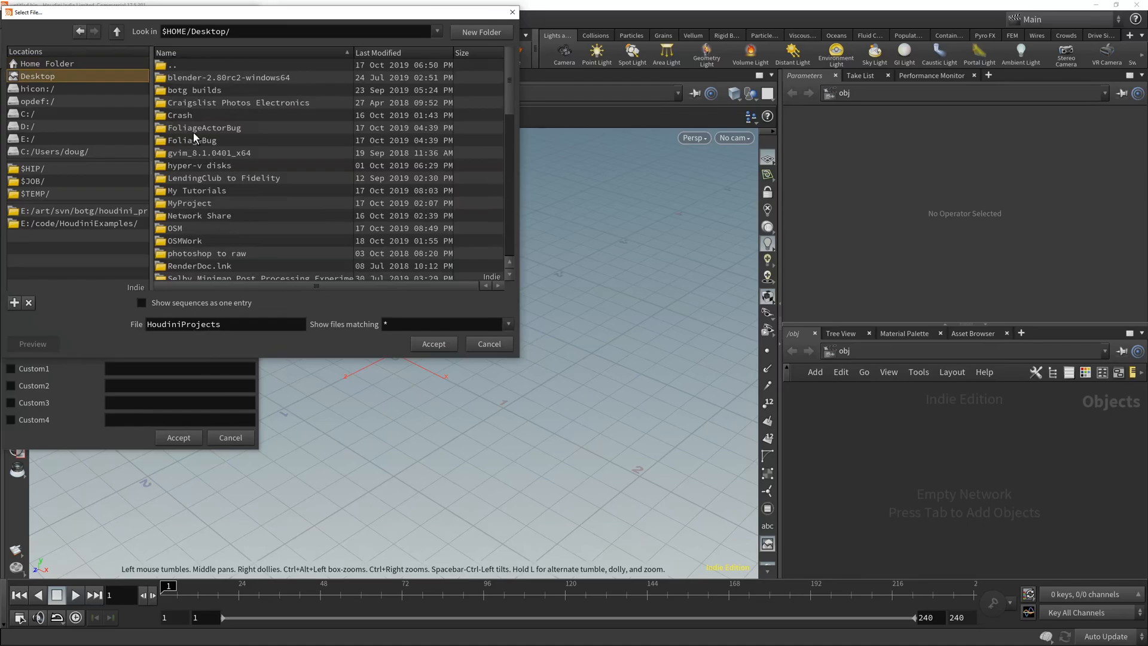
{"action": "left_click", "coordinate": [447, 343]}
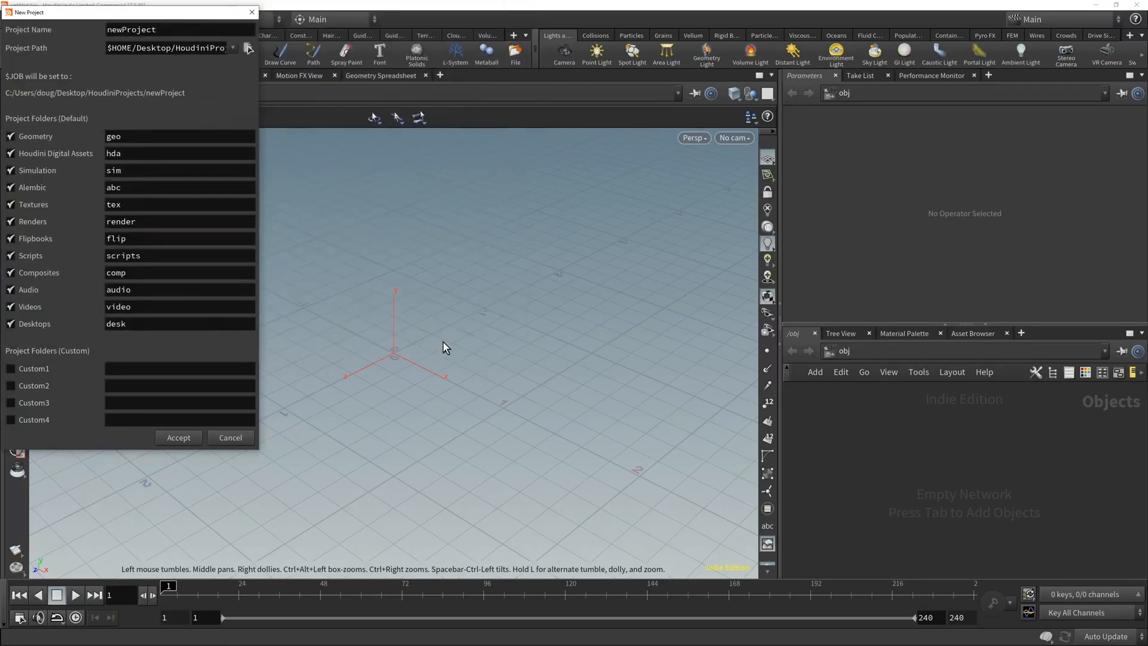
- Name the new project MyOSMHeightfield
{"action": "double_click", "coordinate": [174, 30]}
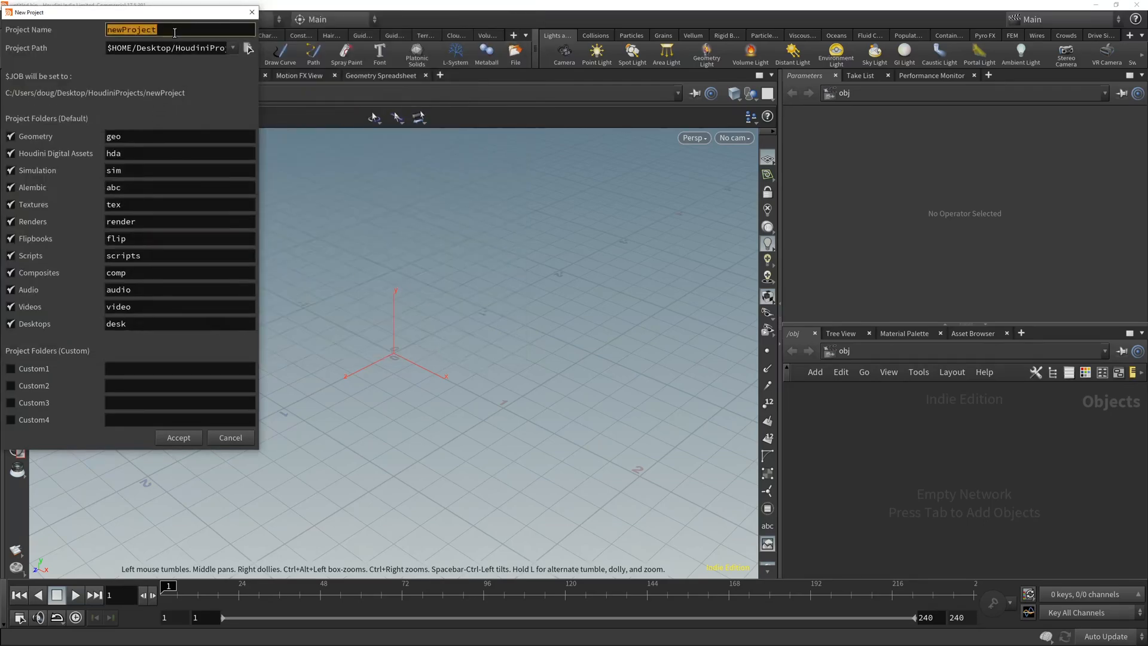
{"action": "type", "text": "MyOSMHeight"}
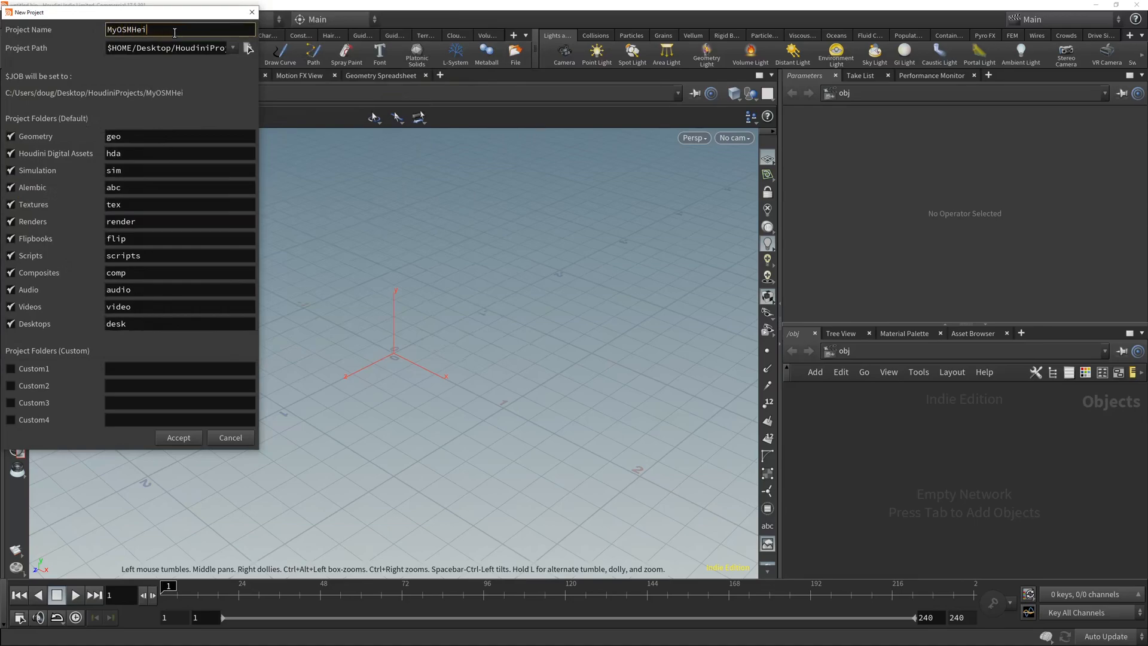
{"action": "type", "text": "field"}
{"action": "left_click", "coordinate": [183, 431]}
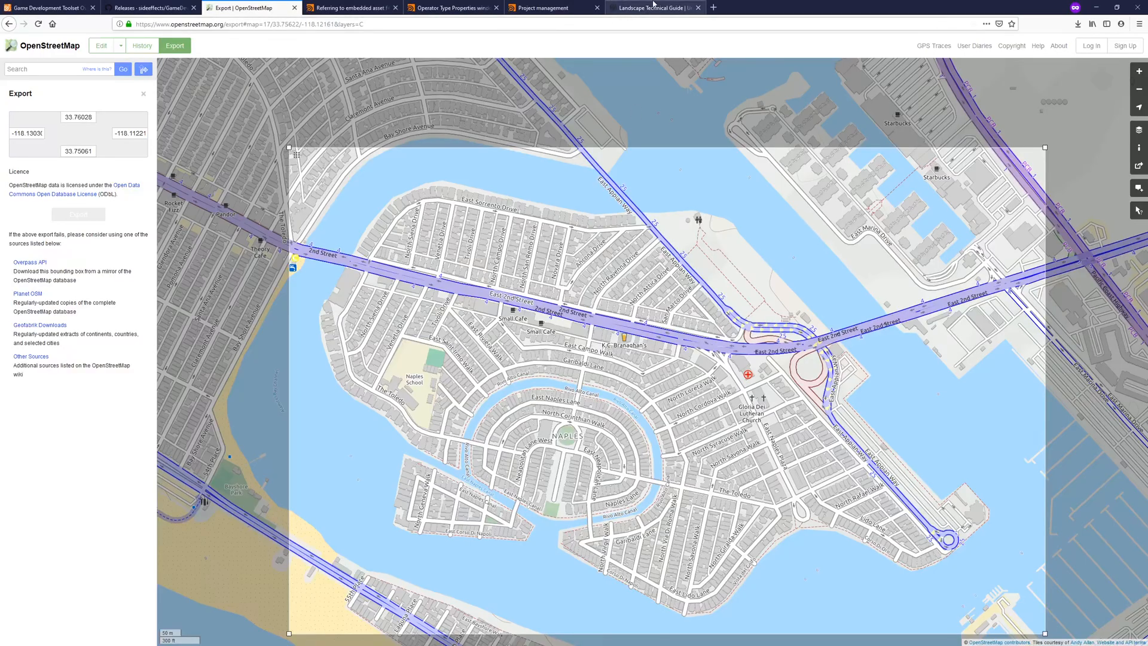
- Switch to the browser, look at the Houdini documentation page on project management, and return to Houdini
{"action": "left_click", "coordinate": [544, 8]}
{"action": "left_click_drag", "start_coordinate": [488, 73], "coordinate": [643, 73]}
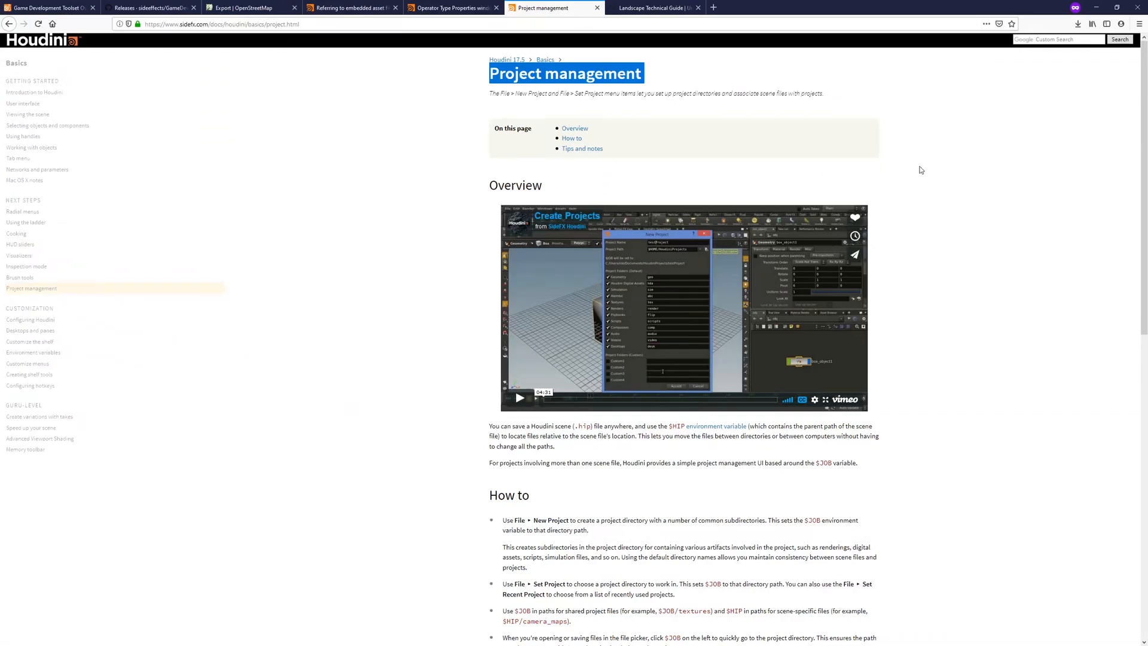
{"action": "left_click", "coordinate": [991, 193]}
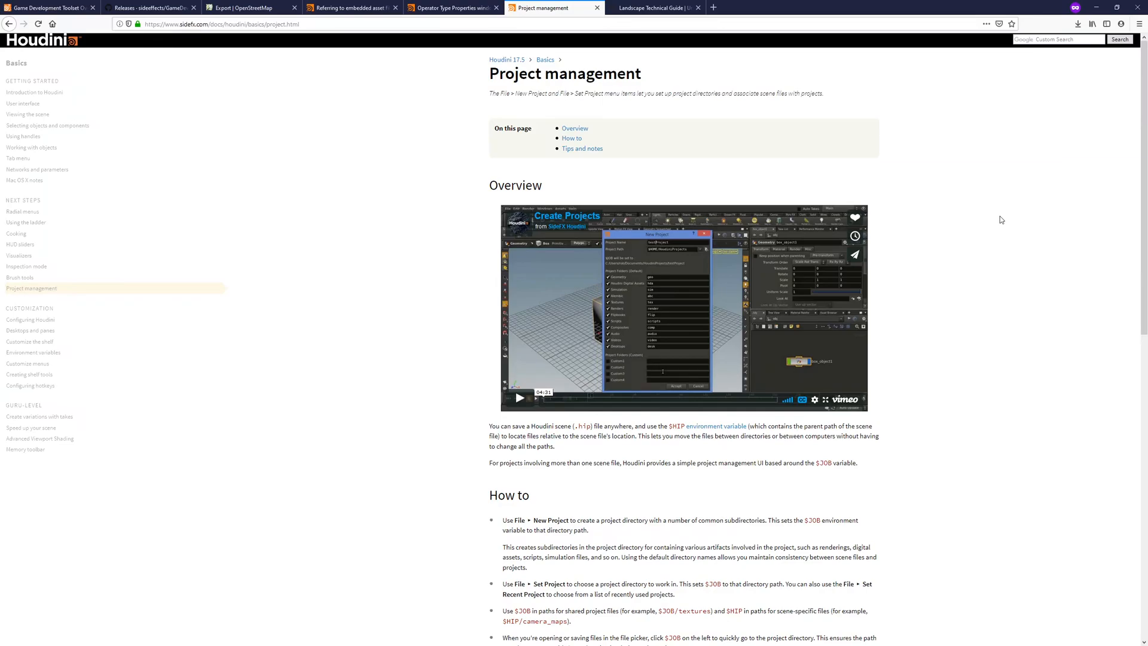
{"action": "left_click", "coordinate": [1087, 13]}
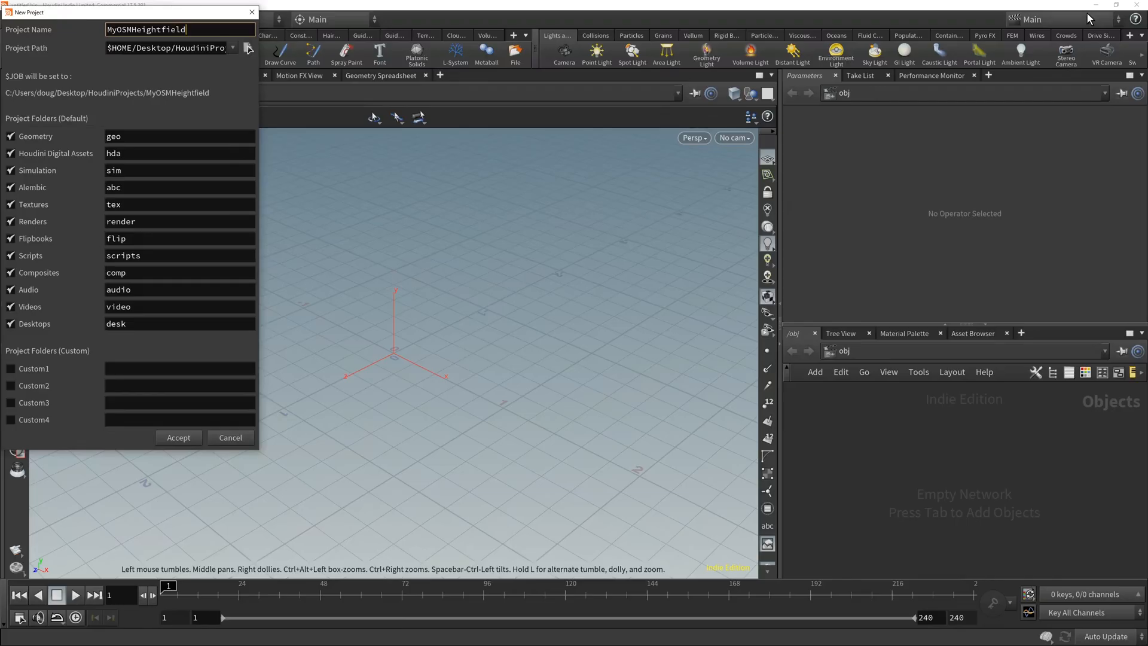
- Create the project with its default folders and save the scene in the project directory as osmheightfield.hip
{"action": "left_click", "coordinate": [186, 435]}
{"action": "left_click", "coordinate": [20, 20]}
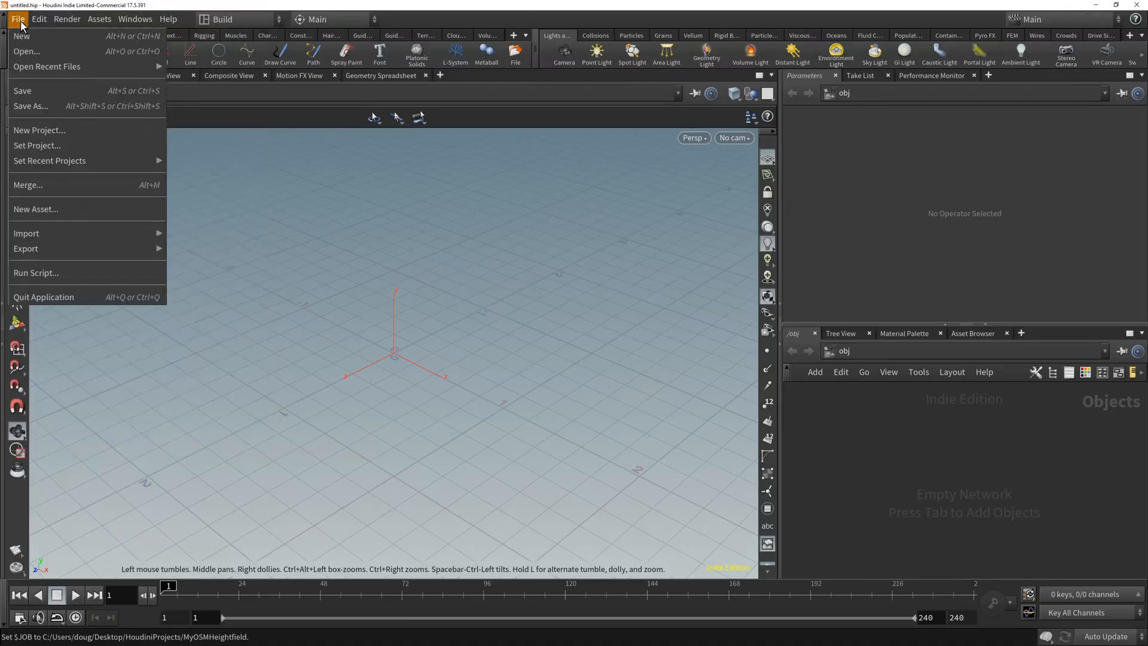
{"action": "left_click", "coordinate": [34, 106]}
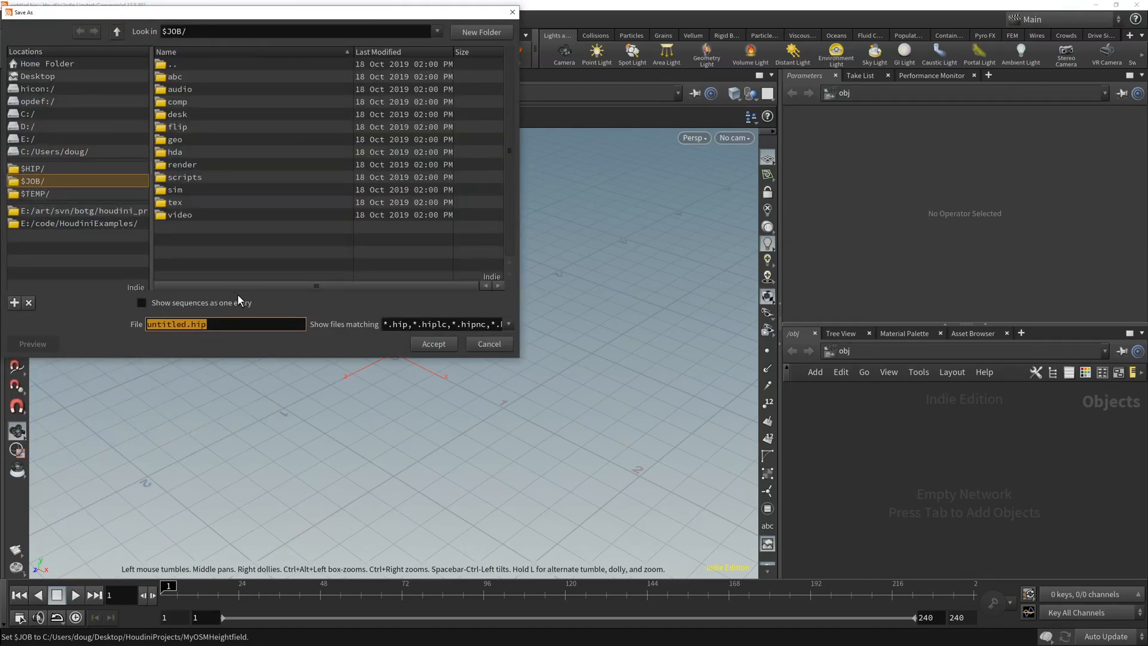
{"action": "left_click", "coordinate": [232, 317]}
{"action": "double_click", "coordinate": [233, 317]}
{"action": "type", "text": "osmheightfie"}
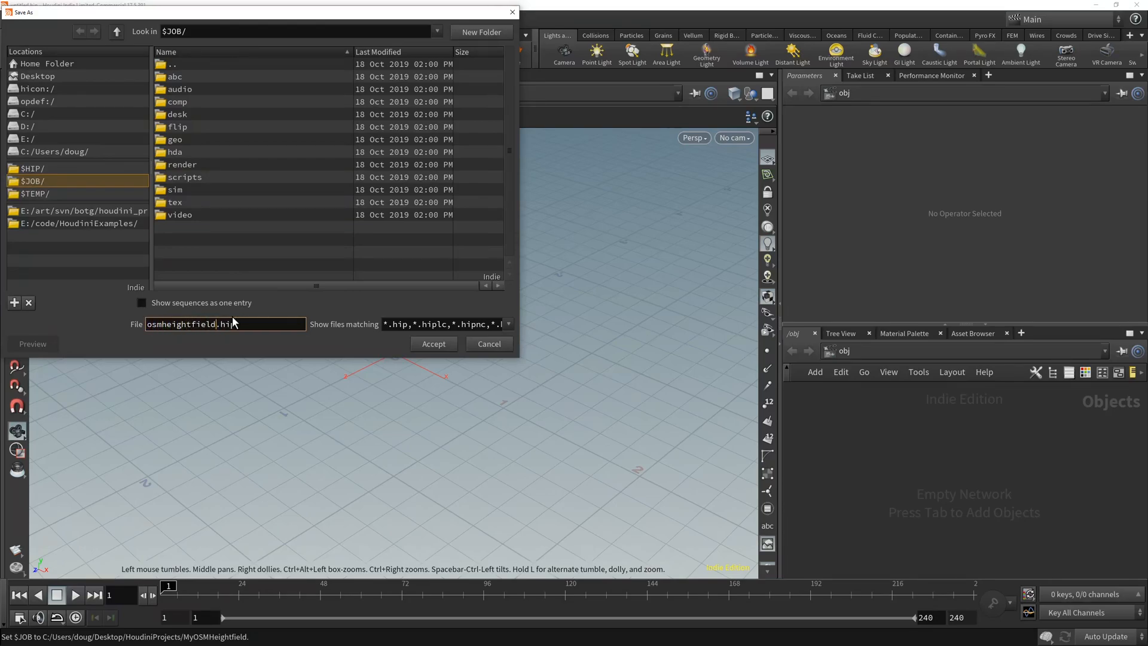
{"action": "left_click", "coordinate": [440, 345]}
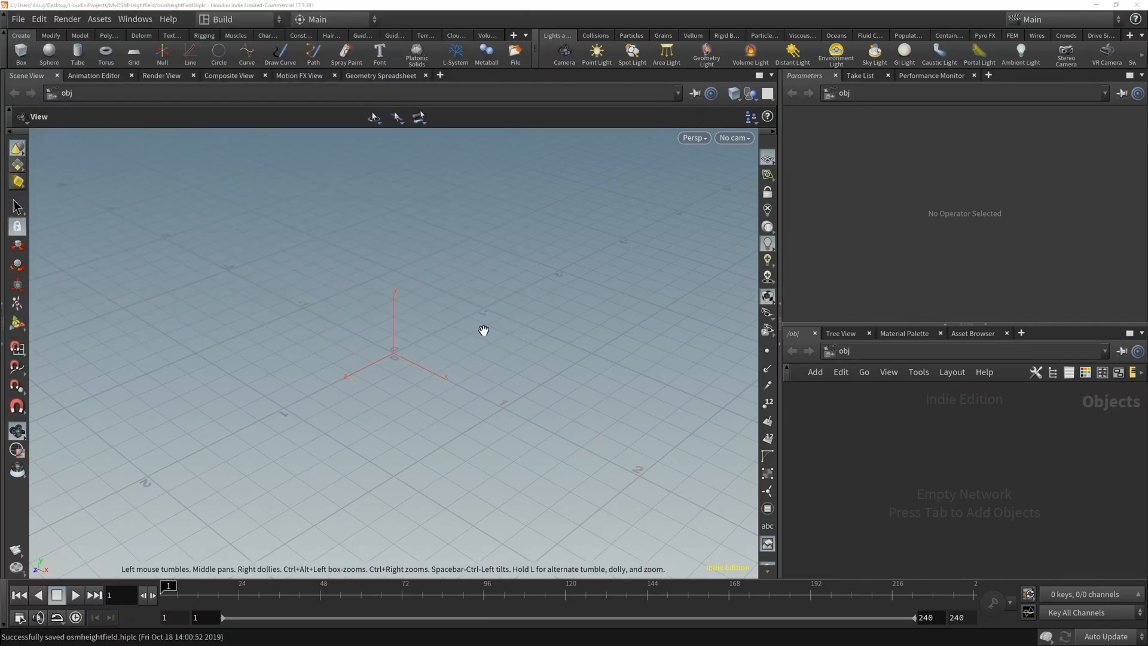
- Switch to File Explorer and copy naples.osm from the Downloads folder
{"action": "key", "text": "alt+Tab"}
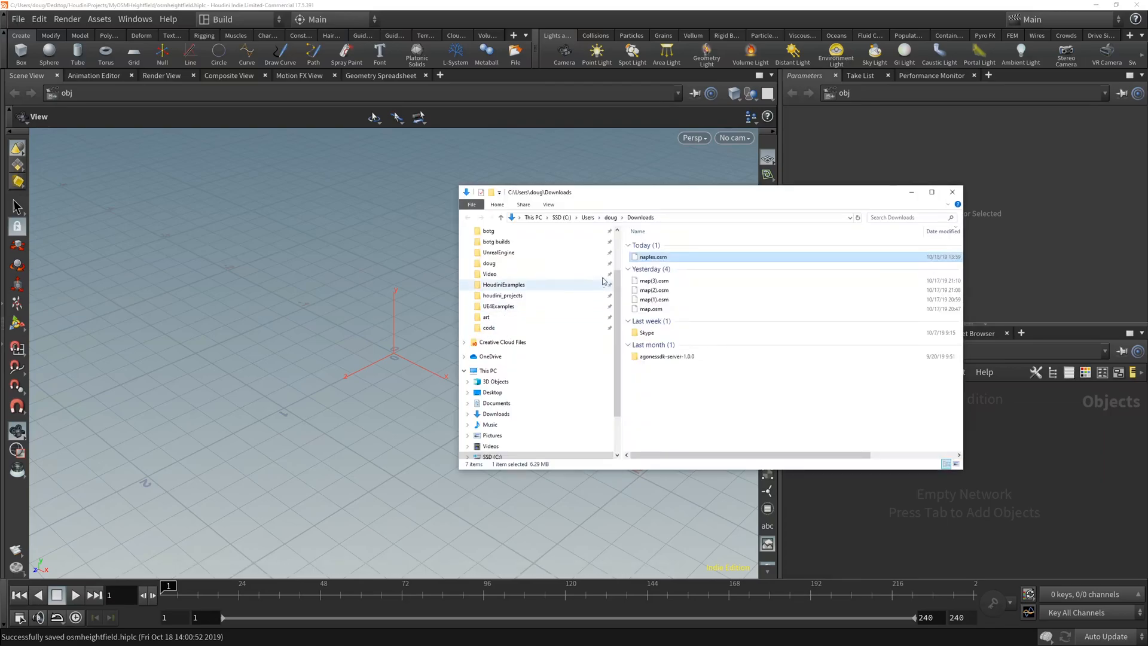
{"action": "right_click", "coordinate": [656, 259]}
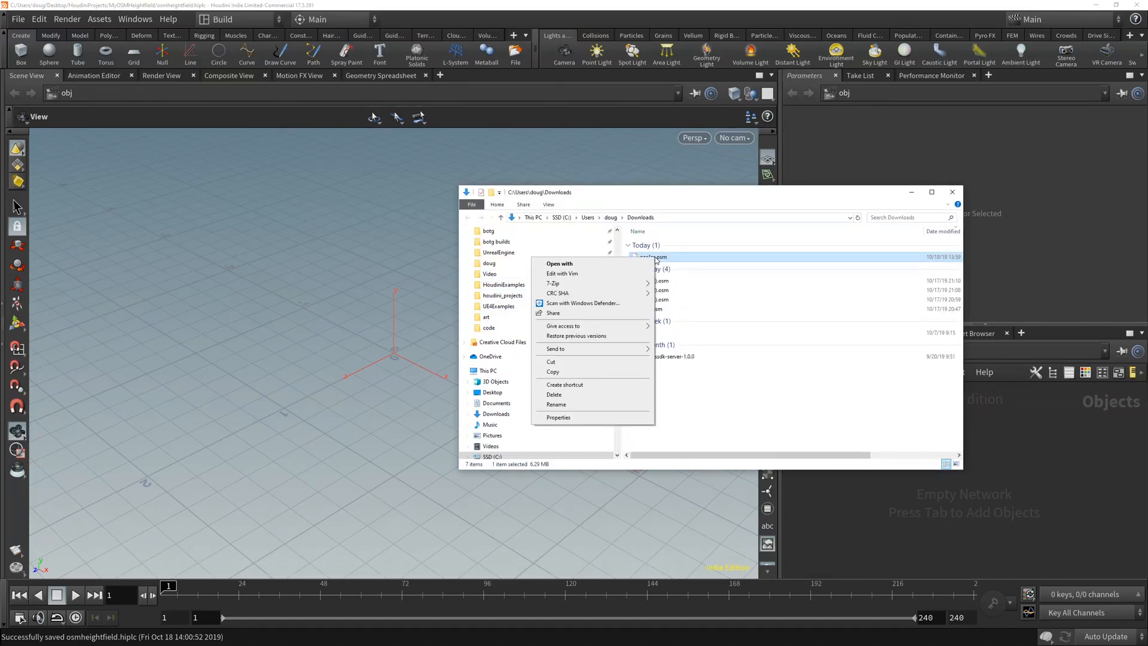
{"action": "left_click", "coordinate": [585, 374]}
- Paste the copied map file into the Desktop's HoudiniProjects\MyOSMHeightfield folder and switch back to Houdini
{"action": "scroll", "coordinate": [588, 335], "scroll_direction": "up", "scroll_amount": 2}
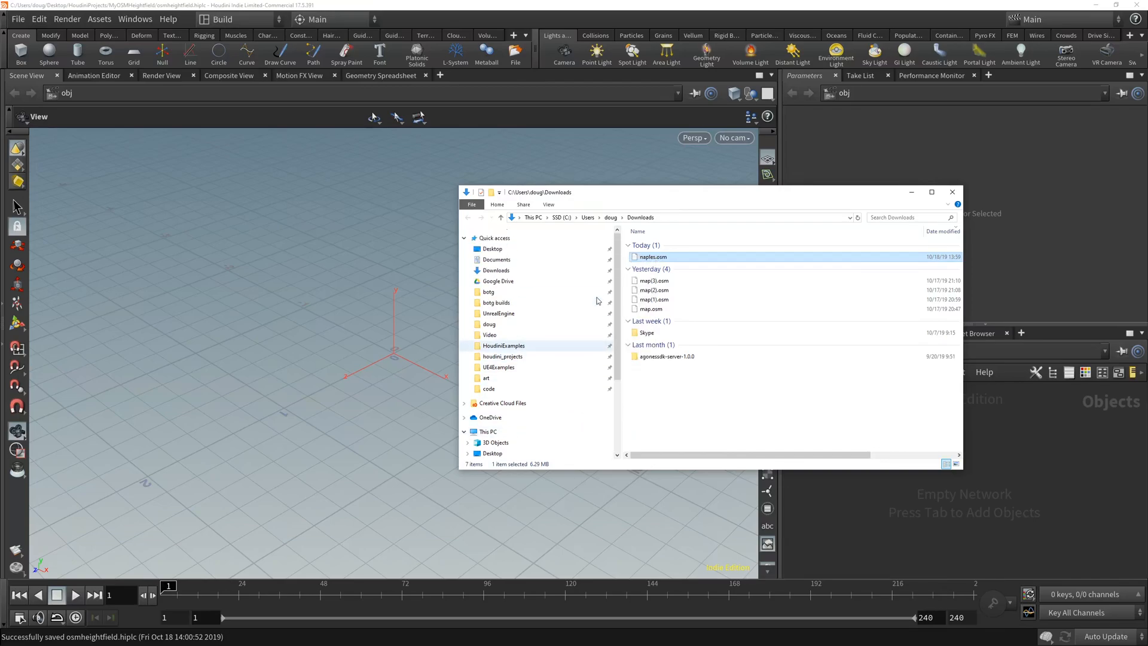
{"action": "left_click", "coordinate": [535, 249]}
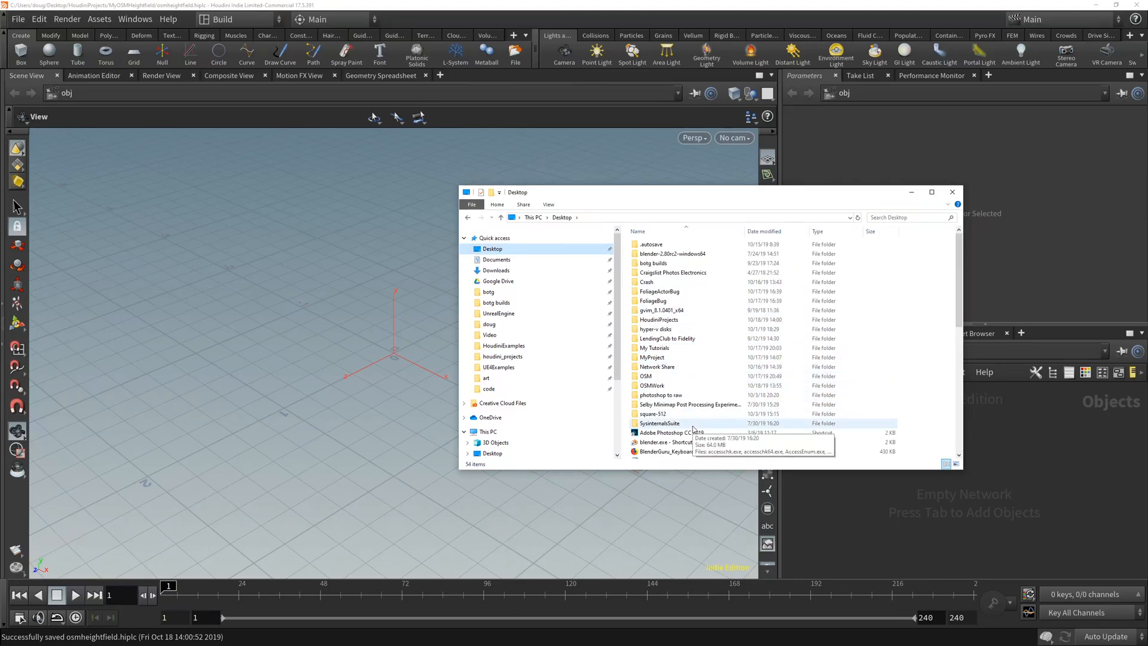
{"action": "double_click", "coordinate": [664, 319]}
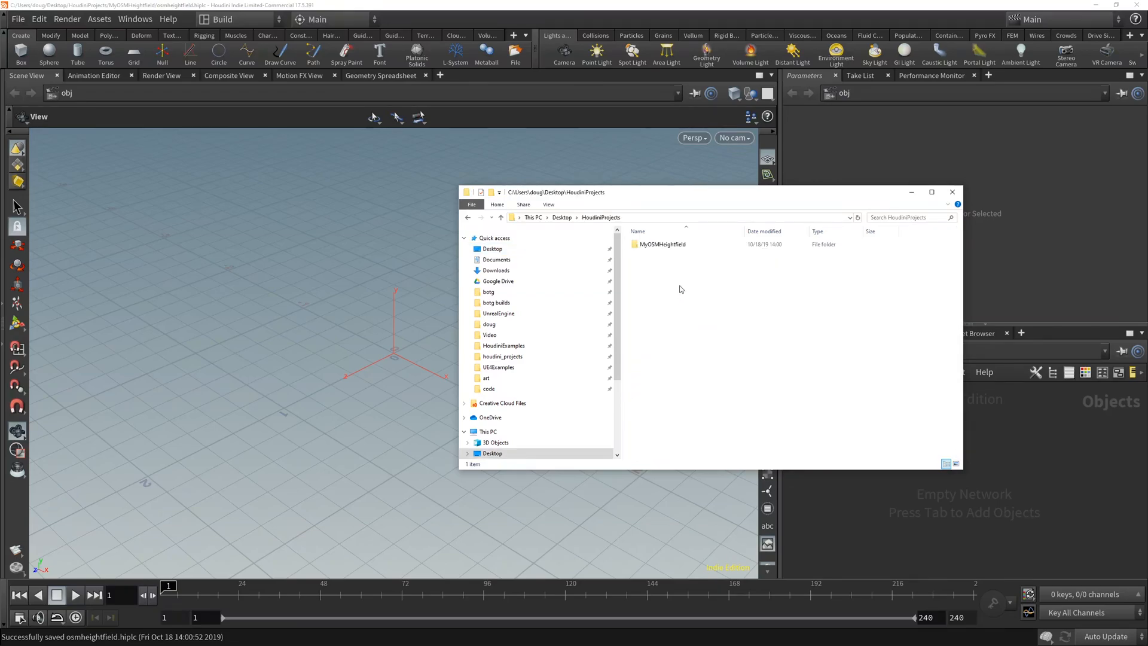
{"action": "double_click", "coordinate": [670, 245]}
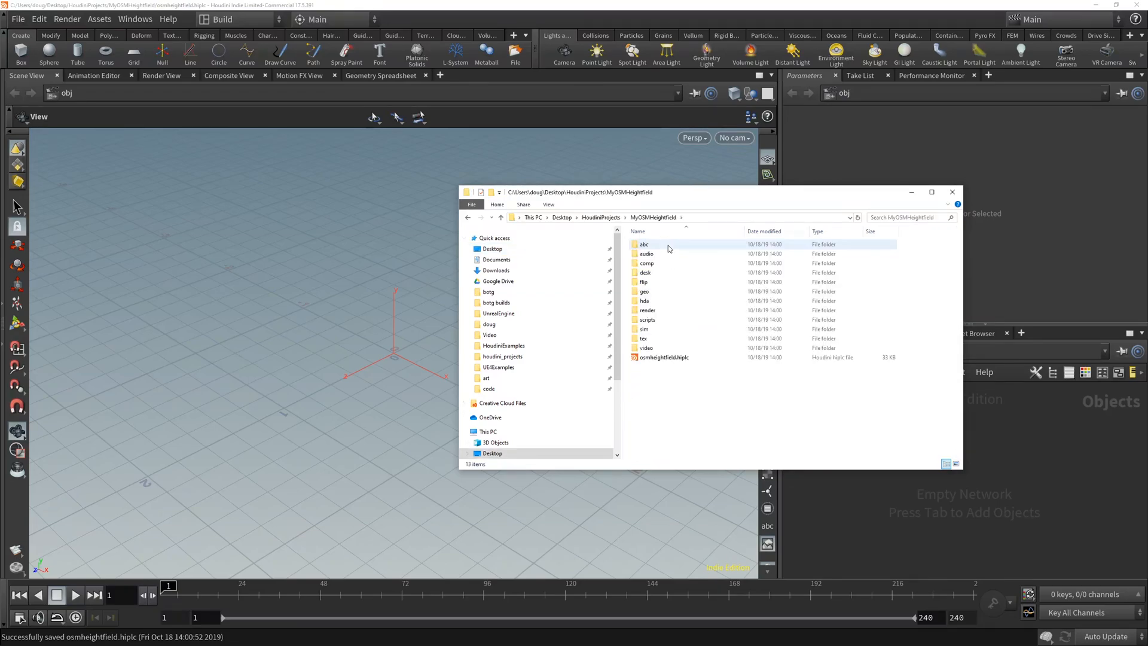
{"action": "right_click", "coordinate": [655, 370]}
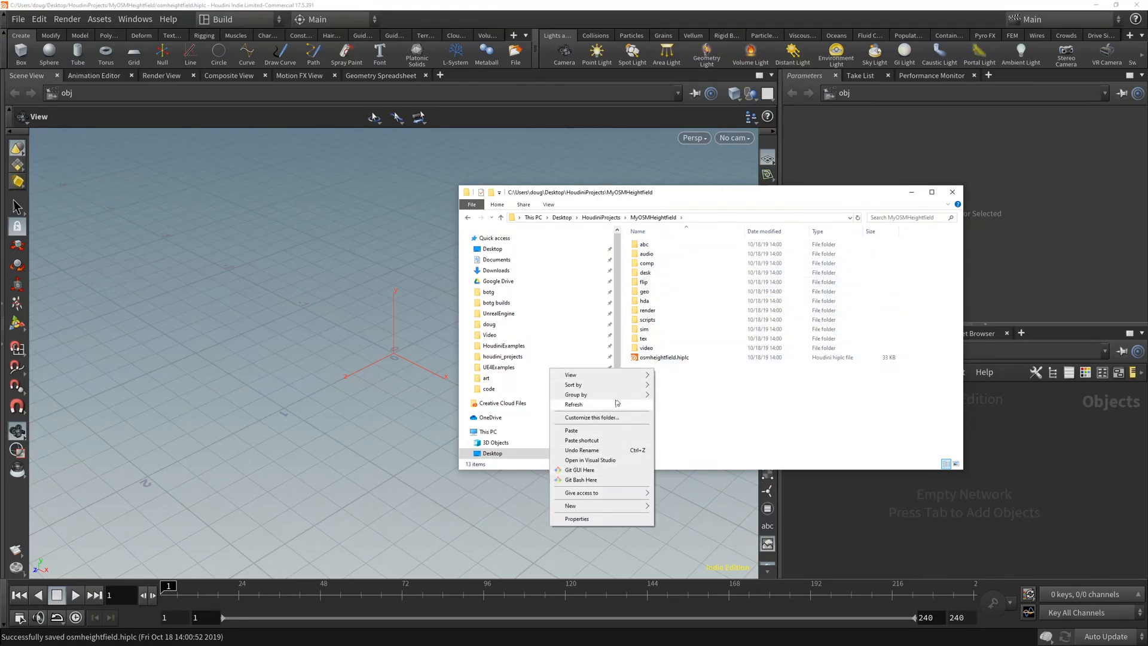
{"action": "left_click", "coordinate": [608, 431]}
{"action": "left_click", "coordinate": [662, 367]}
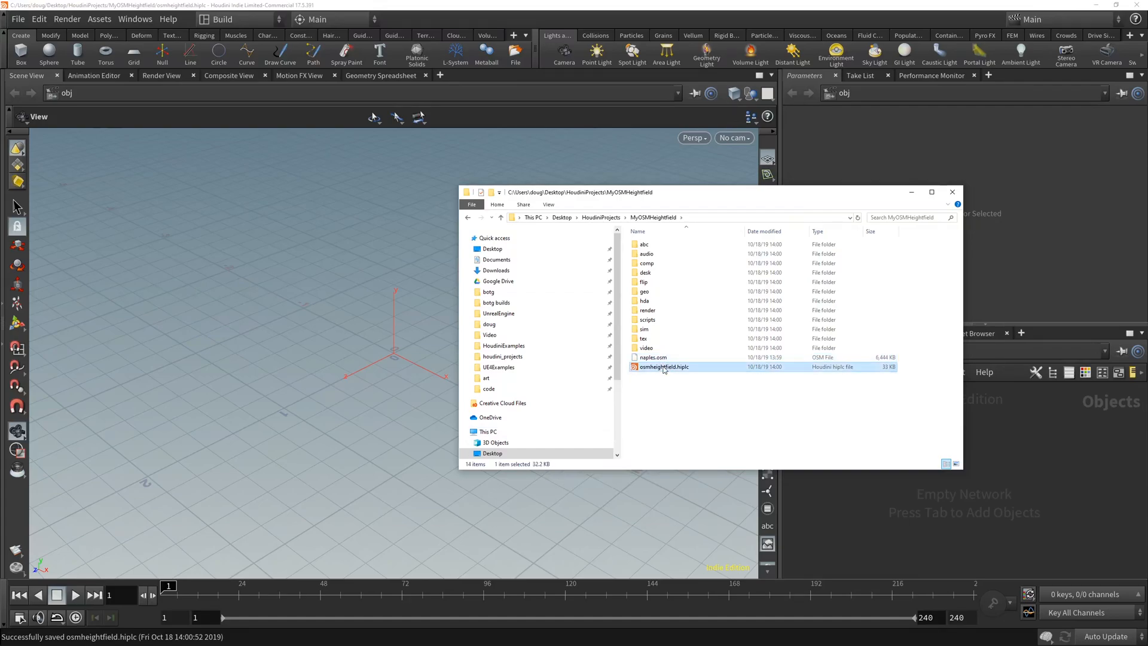
{"action": "left_click", "coordinate": [352, 5]}
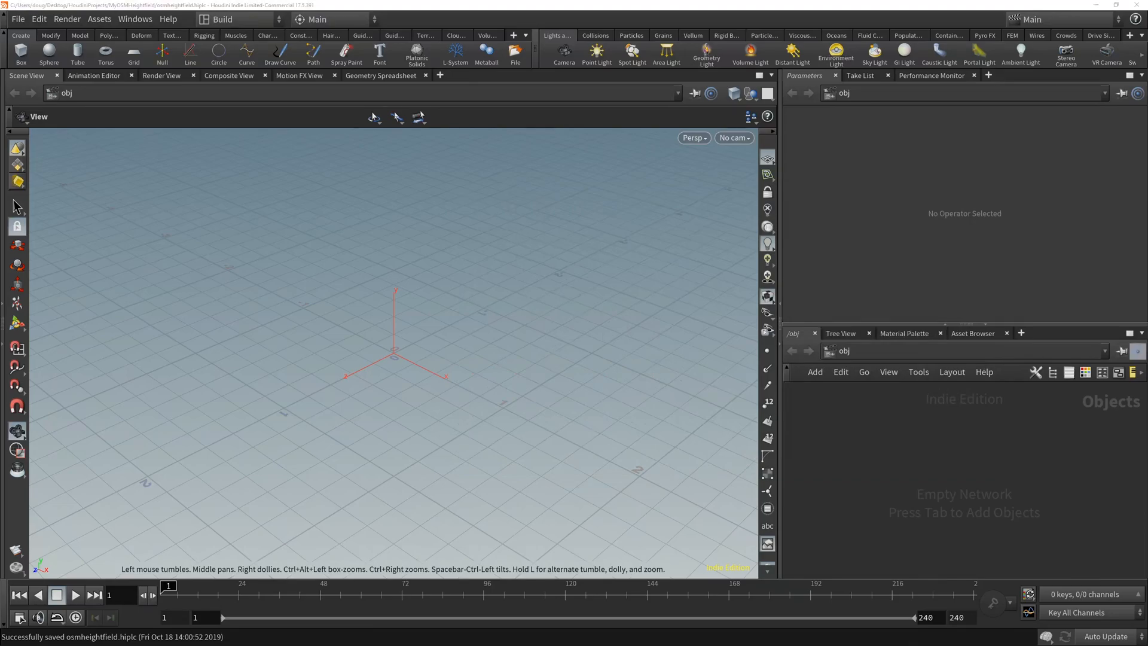
{"action": "key", "text": "alt+Tab"}
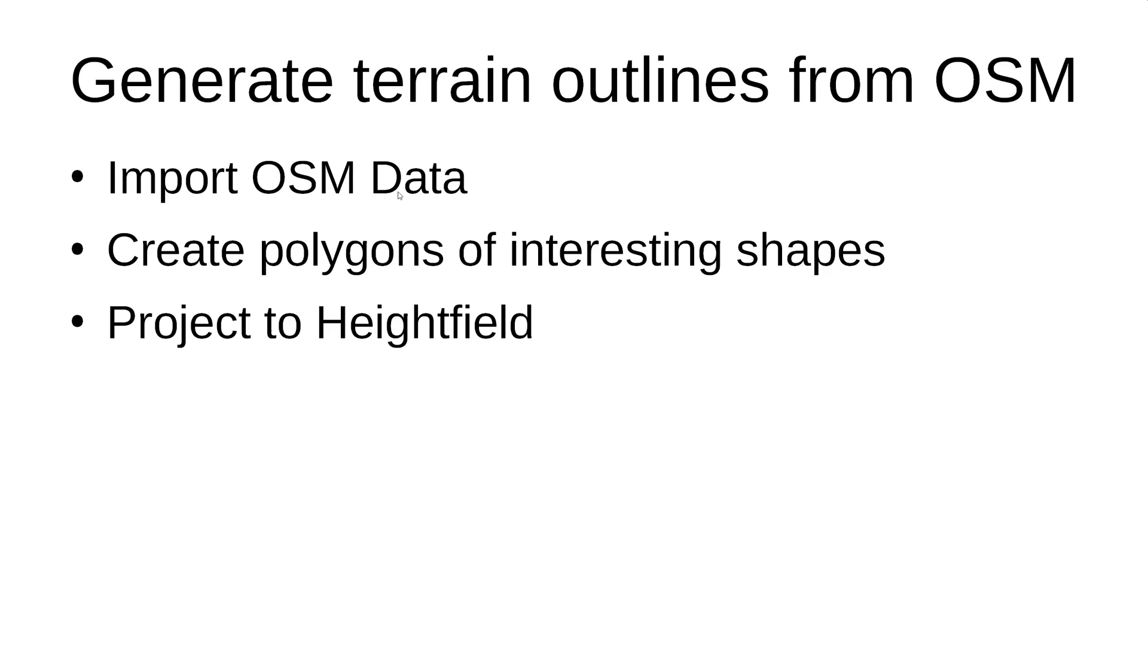
{"action": "key", "text": "alt+Tab"}
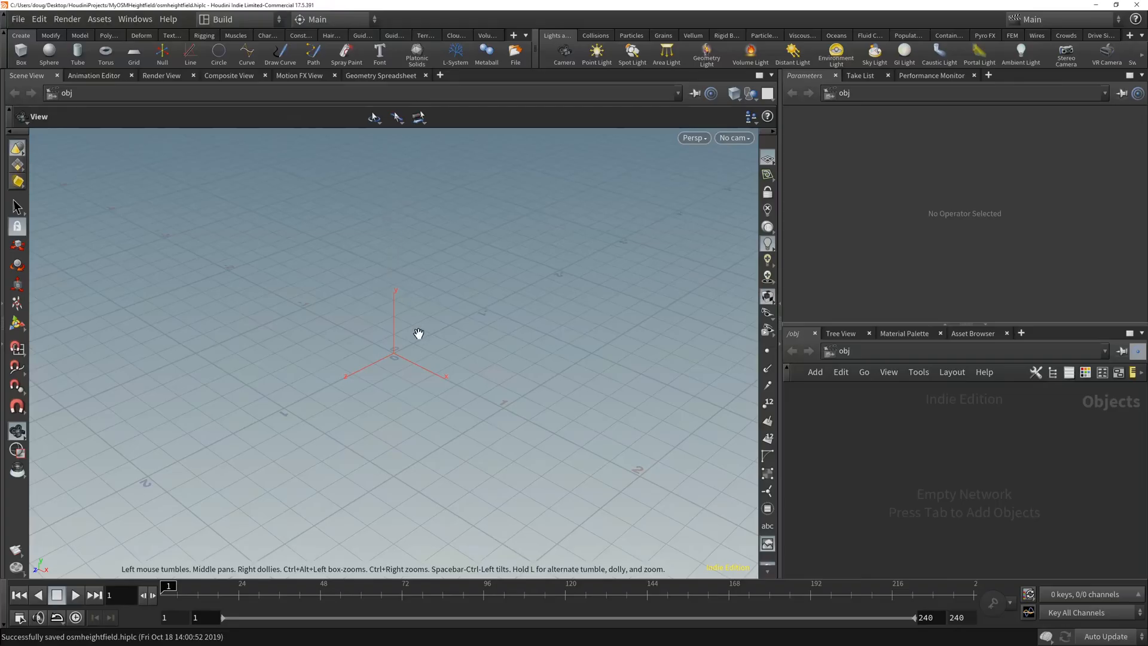
- Enlarge the network editor, add a Geometry object to the empty network, and go inside it
{"action": "left_click_drag", "start_coordinate": [841, 325], "coordinate": [841, 231]}
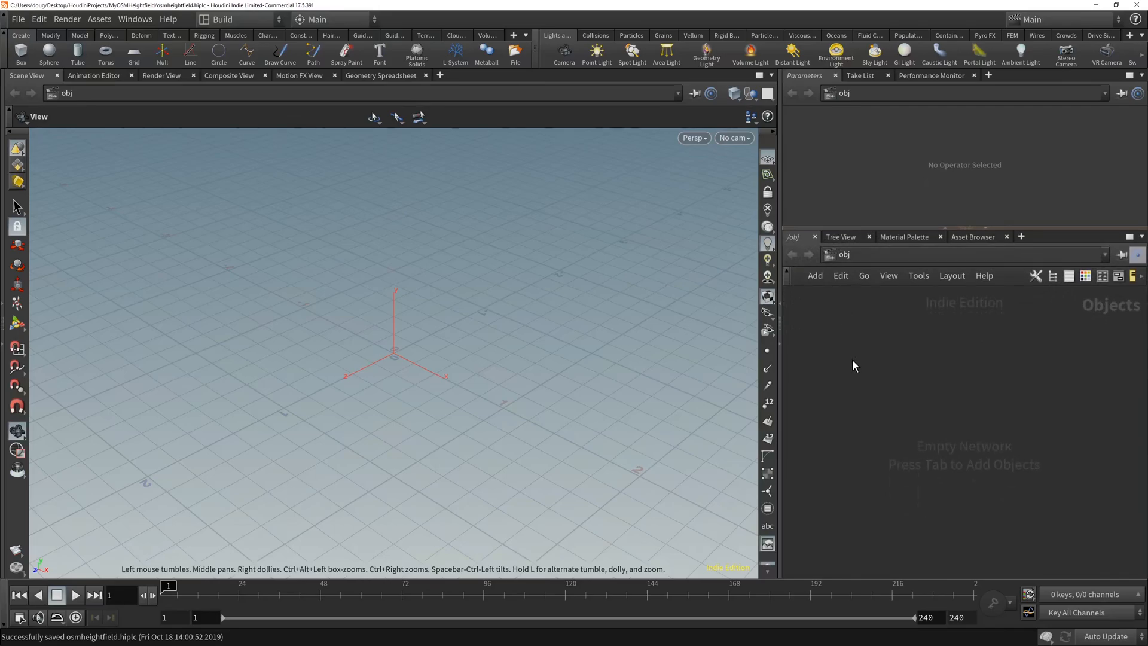
{"action": "key", "text": "Tab"}
{"action": "type", "text": "geo"}
{"action": "key", "text": "Return"}
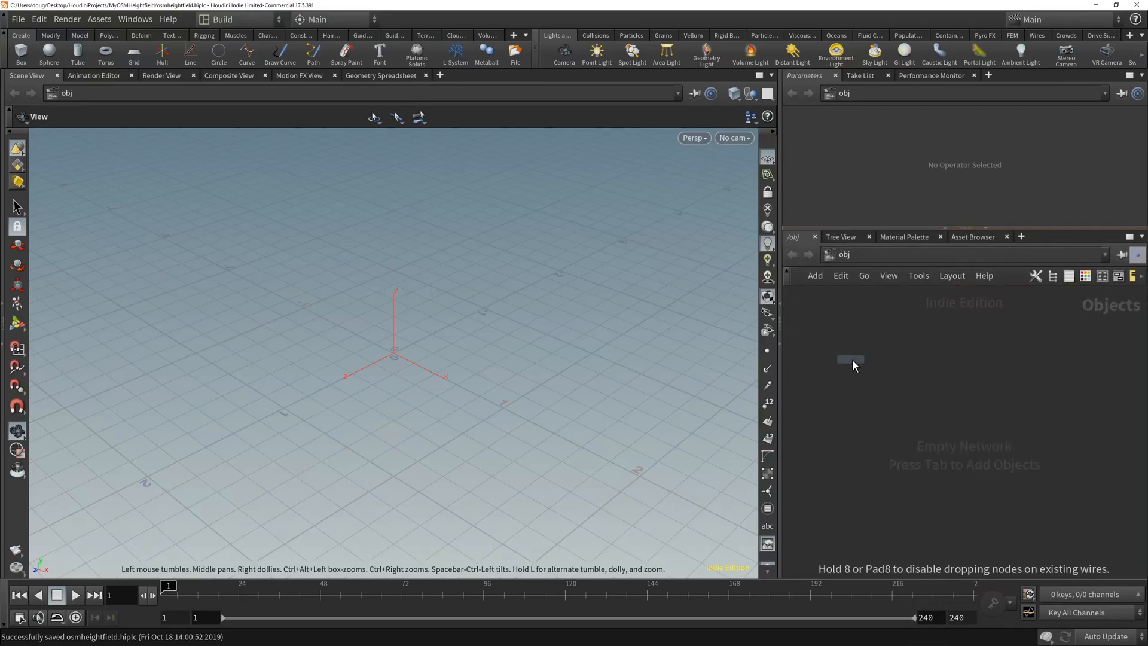
{"action": "left_click", "coordinate": [852, 360]}
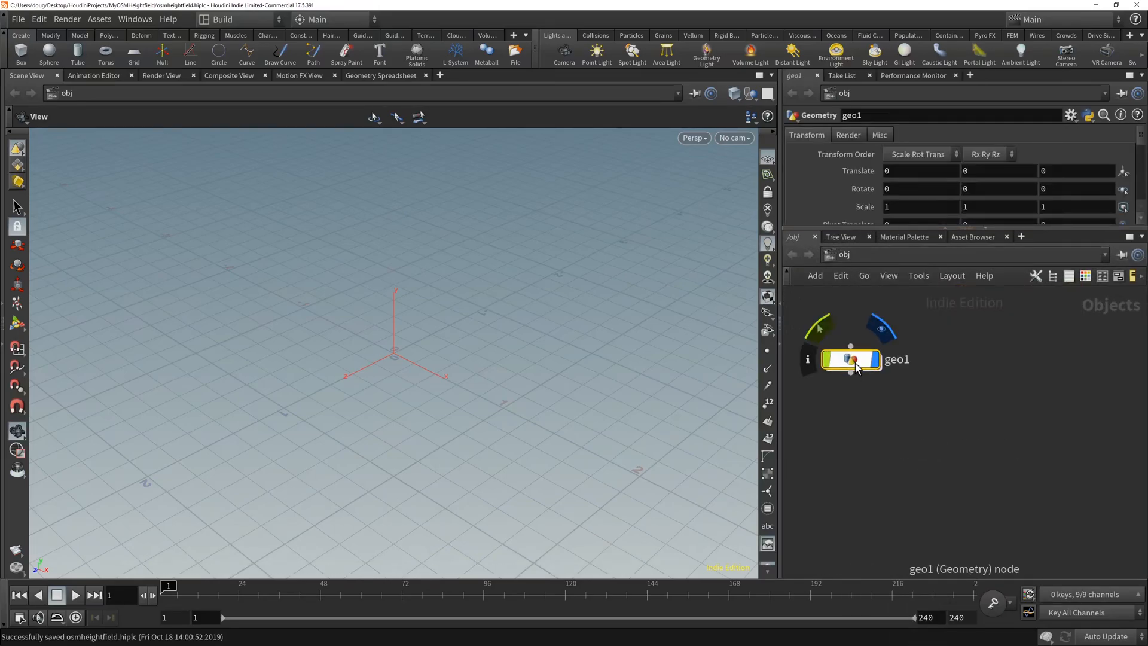
{"action": "double_click", "coordinate": [854, 361]}
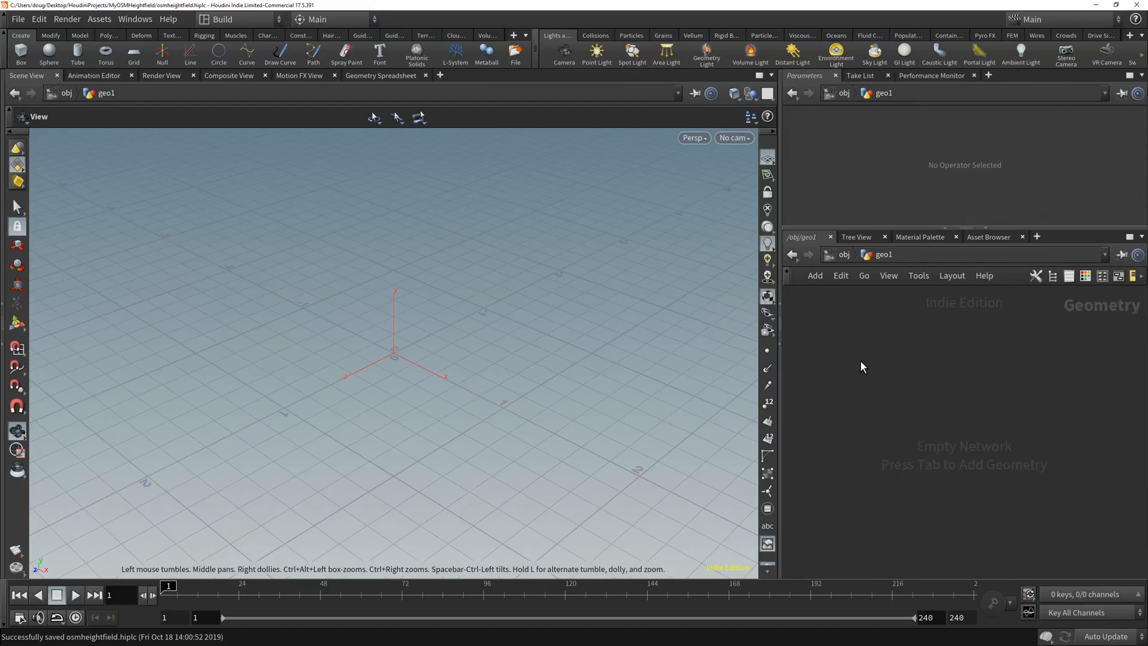
- Add a GameDev OSM Import node to the geometry network
{"action": "key", "text": "Tab"}
{"action": "type", "text": "osm"}
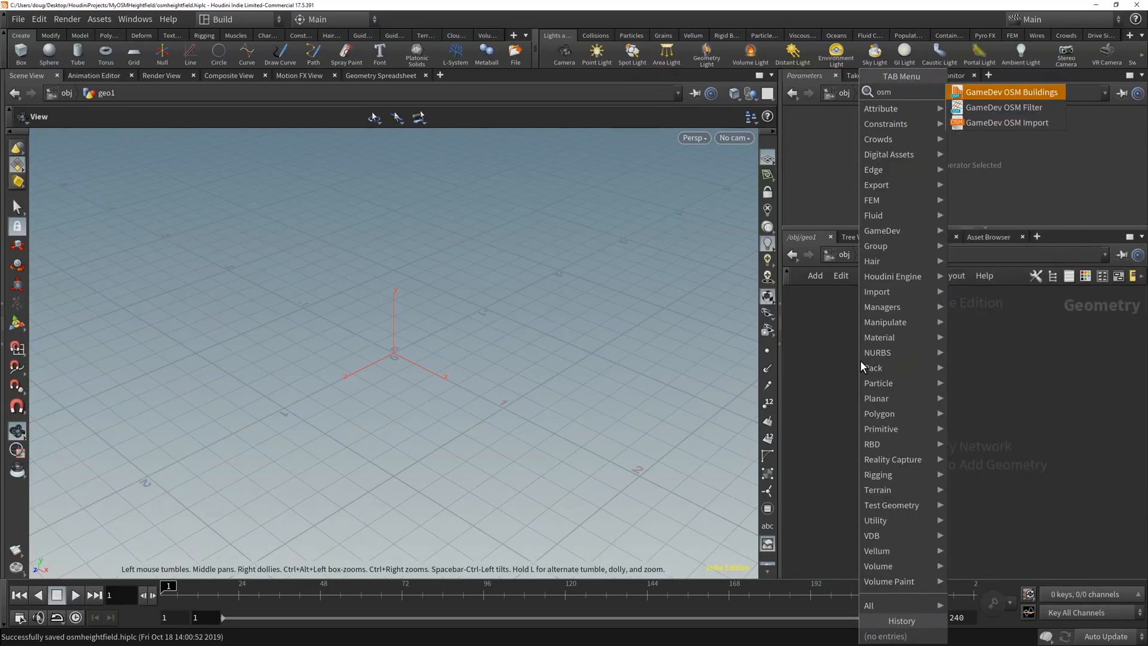
{"action": "key", "text": "Down"}
{"action": "key", "text": "Down"}
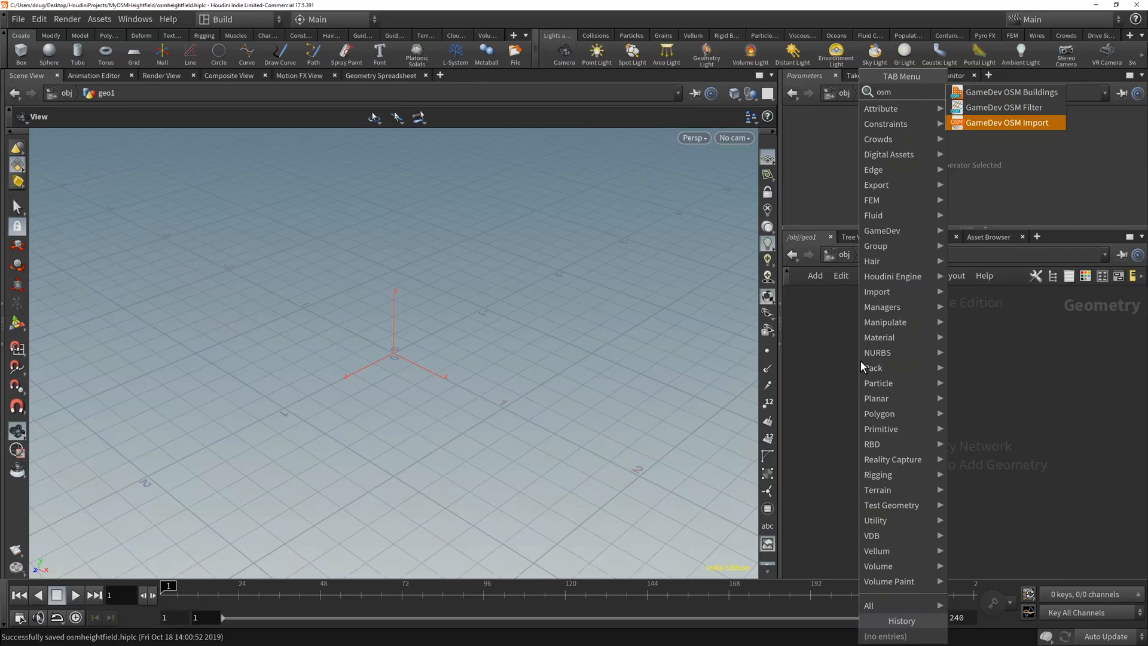
{"action": "key", "text": "Return"}
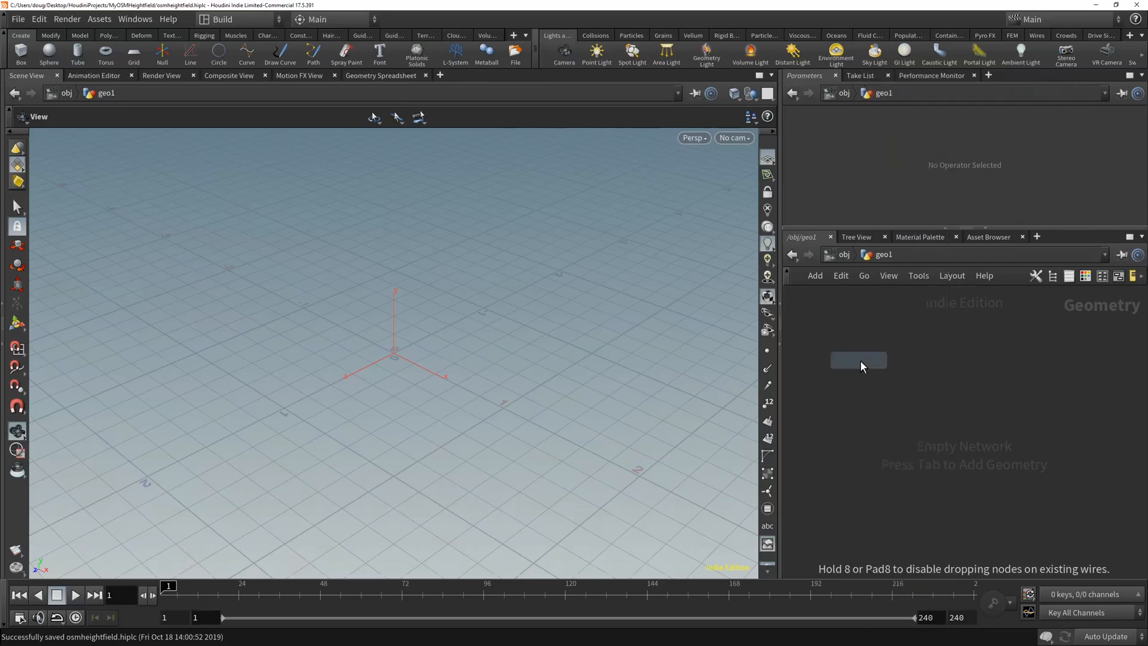
{"action": "left_click", "coordinate": [859, 361]}
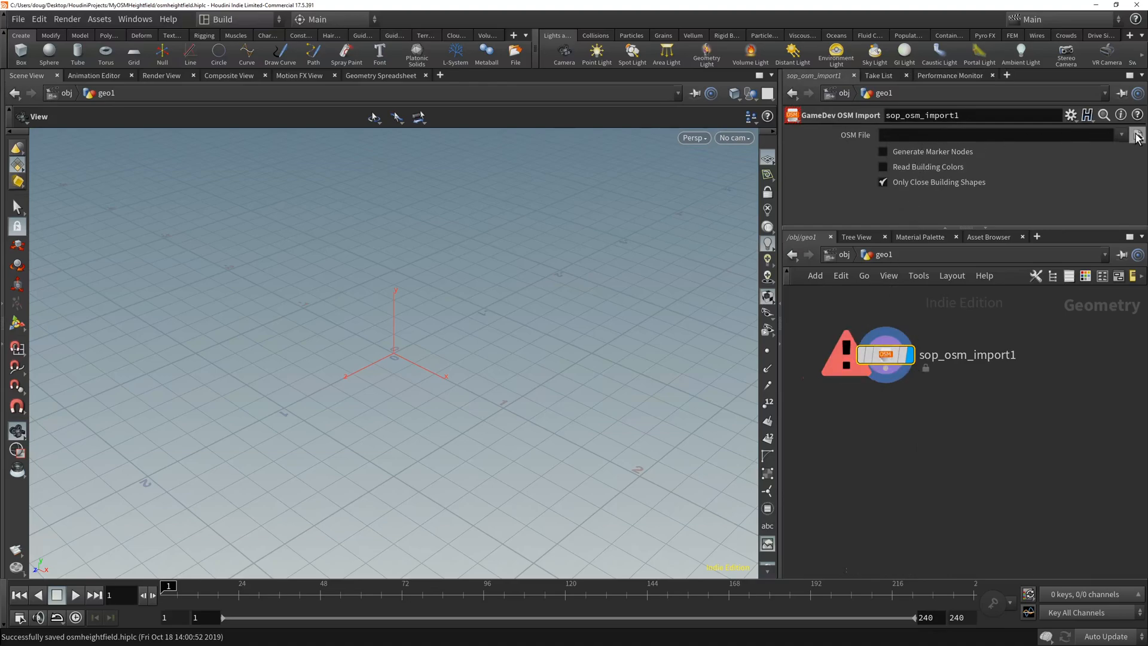
- Load naples.osm from the $JOB project folder as the OSM Import node's source file
{"action": "left_click", "coordinate": [1136, 135]}
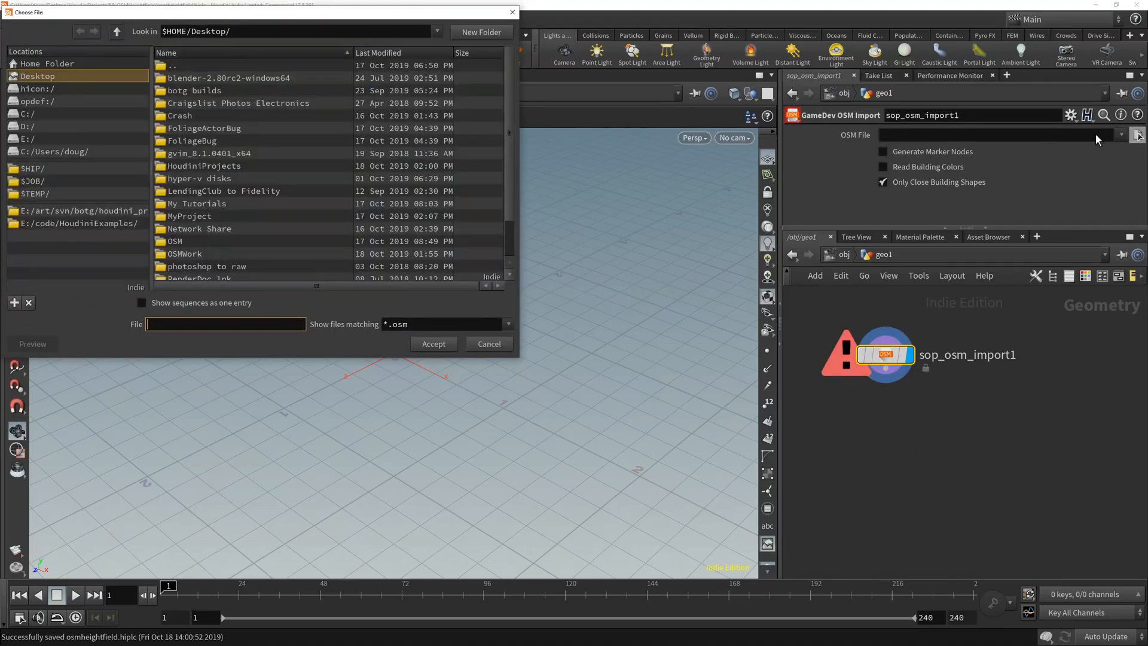
{"action": "left_click", "coordinate": [53, 183]}
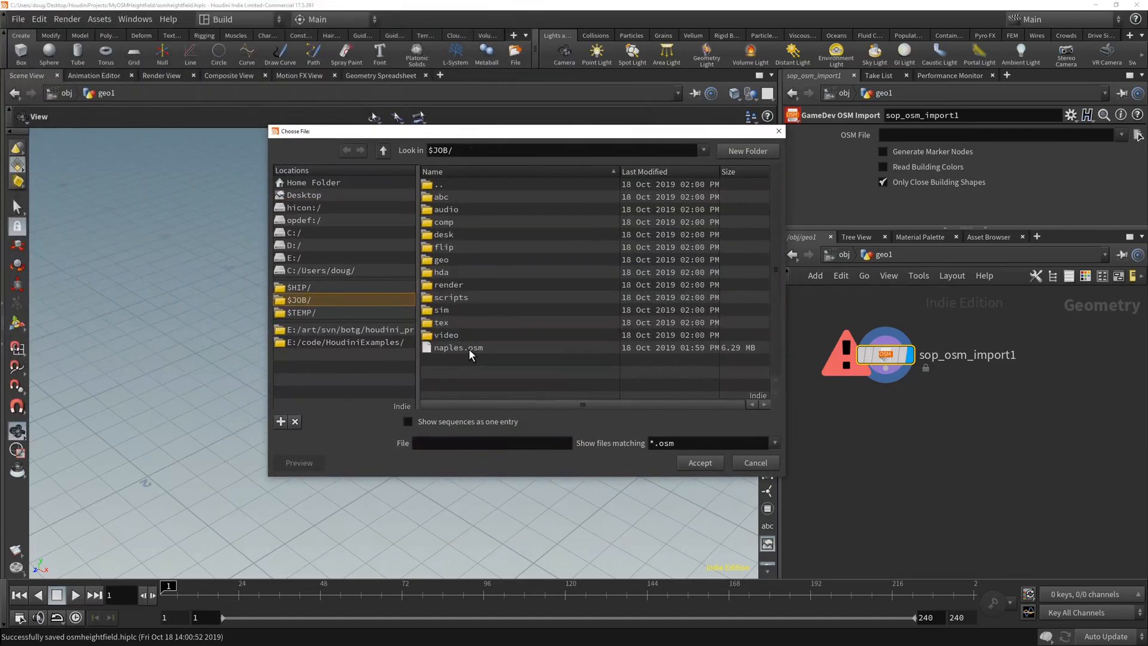
{"action": "left_click", "coordinate": [471, 349]}
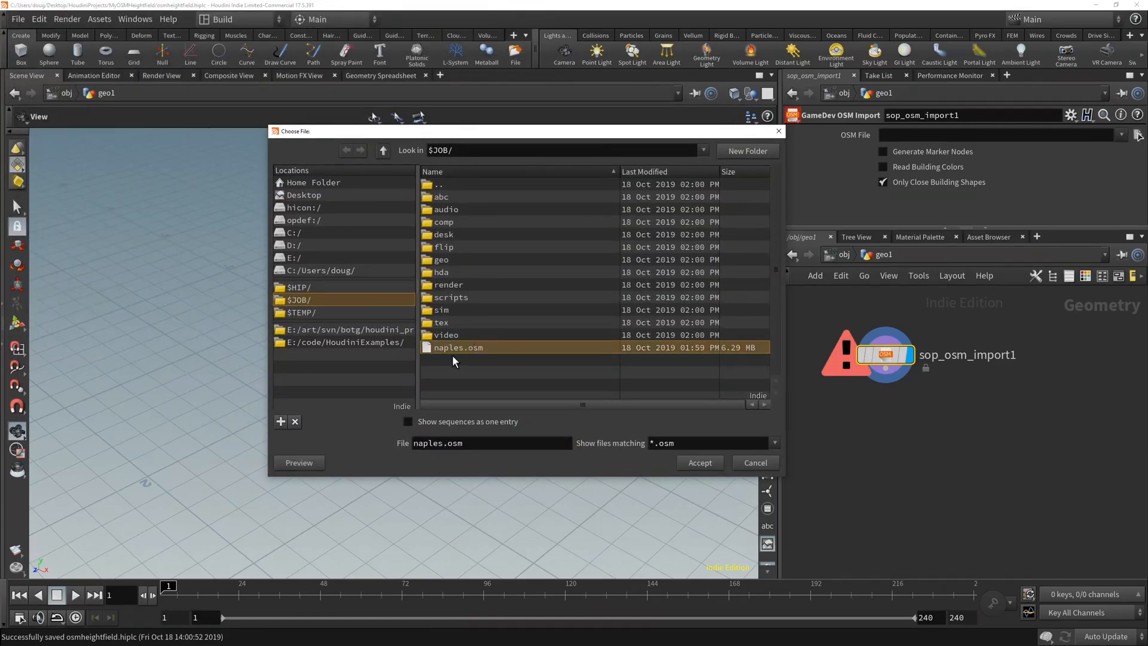
{"action": "left_click", "coordinate": [709, 468]}
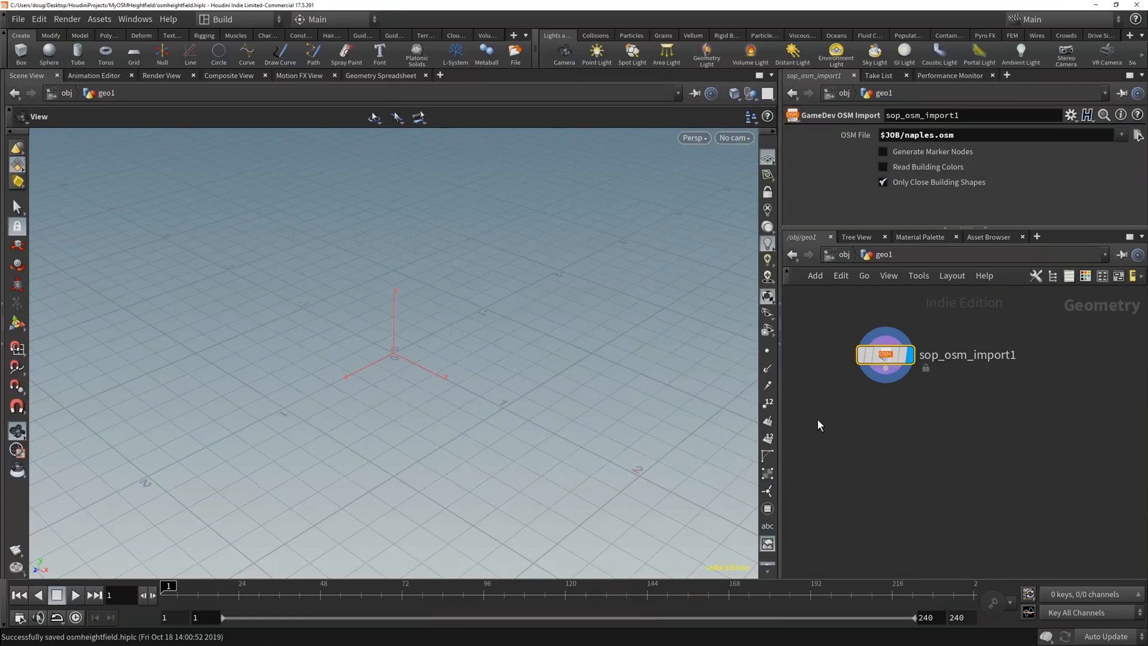
- Frame the imported map in the viewport and examine its street and building outlines from several angles
{"action": "key", "text": "space+f"}
{"action": "left_click_drag", "start_coordinate": [475, 349], "coordinate": [515, 392]}
{"action": "right_click_drag", "start_coordinate": [514, 391], "coordinate": [546, 323]}
{"action": "left_click_drag", "start_coordinate": [409, 404], "coordinate": [492, 487]}
{"action": "right_click_drag", "start_coordinate": [500, 406], "coordinate": [522, 120]}
{"action": "middle_click_drag", "start_coordinate": [421, 329], "coordinate": [513, 474]}
{"action": "left_click_drag", "start_coordinate": [513, 474], "coordinate": [527, 364]}
{"action": "right_click_drag", "start_coordinate": [527, 365], "coordinate": [532, 198]}
{"action": "left_click_drag", "start_coordinate": [502, 290], "coordinate": [512, 251]}
{"action": "right_click_drag", "start_coordinate": [502, 254], "coordinate": [459, 305]}
{"action": "middle_click_drag", "start_coordinate": [459, 305], "coordinate": [515, 423]}
{"action": "left_click_drag", "start_coordinate": [515, 423], "coordinate": [500, 397]}
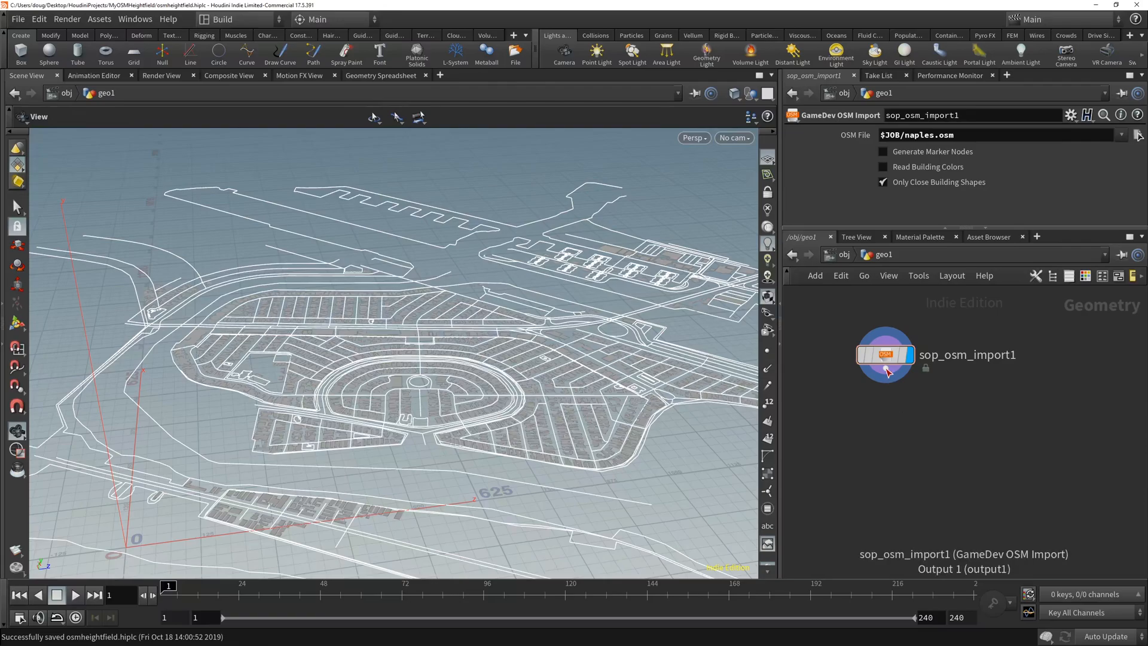
- Add a Delete node connected to the output of the OSM Import node
{"action": "left_click_drag", "start_coordinate": [888, 369], "coordinate": [910, 408]}
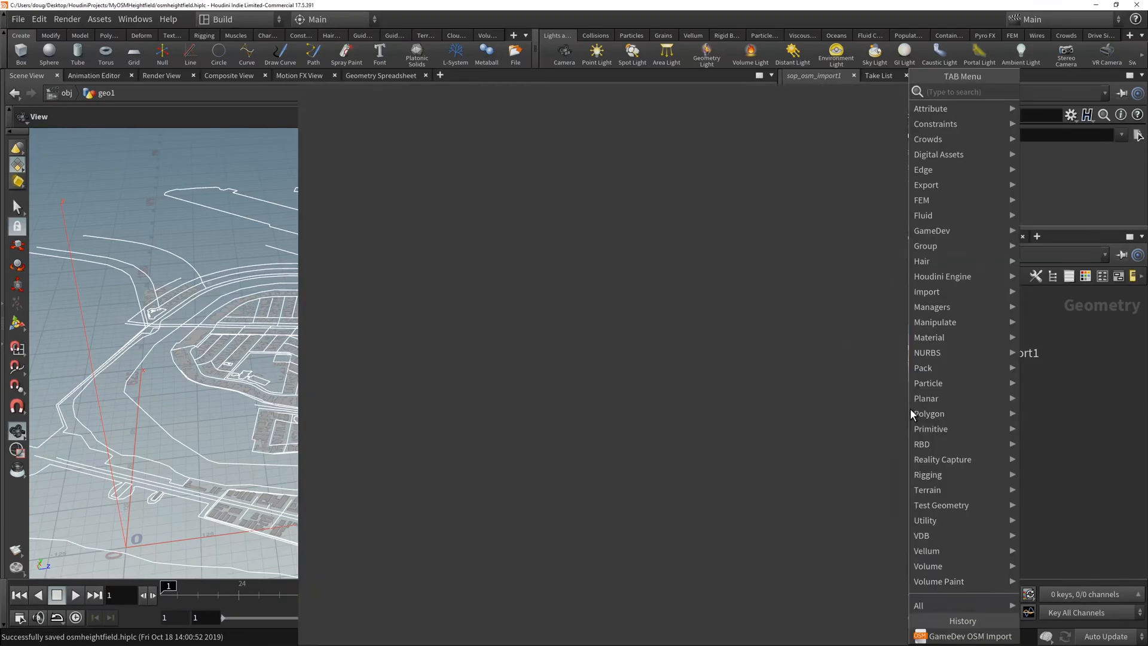
{"action": "type", "text": "delete"}
{"action": "key", "text": "Return"}
{"action": "mouse_move", "coordinate": [910, 413]}
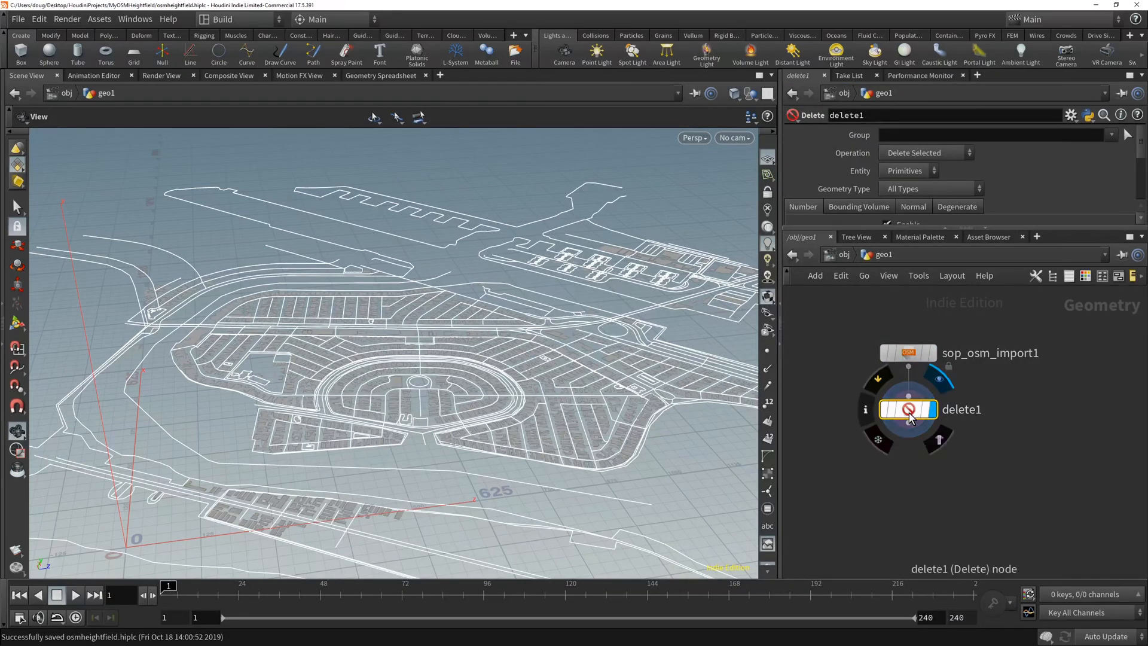
- Set the Delete node's group by picking the small lower block, the large outer area and the oval central outline in the viewport
{"action": "key", "text": "Return"}
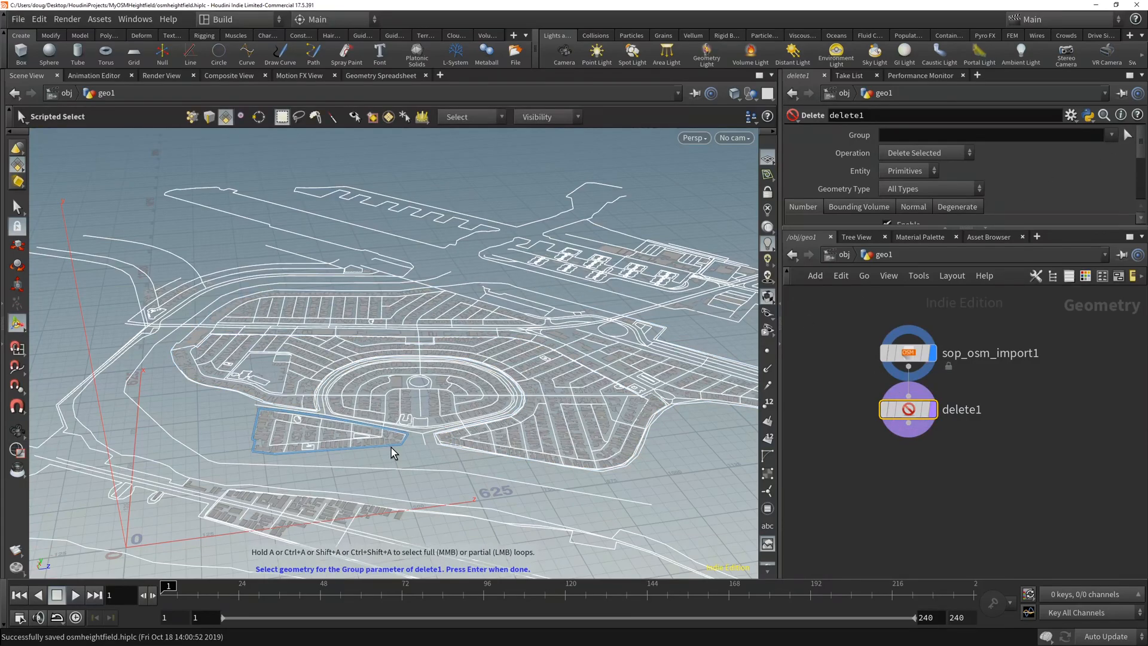
{"action": "left_click", "coordinate": [375, 443]}
{"action": "left_click", "coordinate": [236, 393], "text": "shift"}
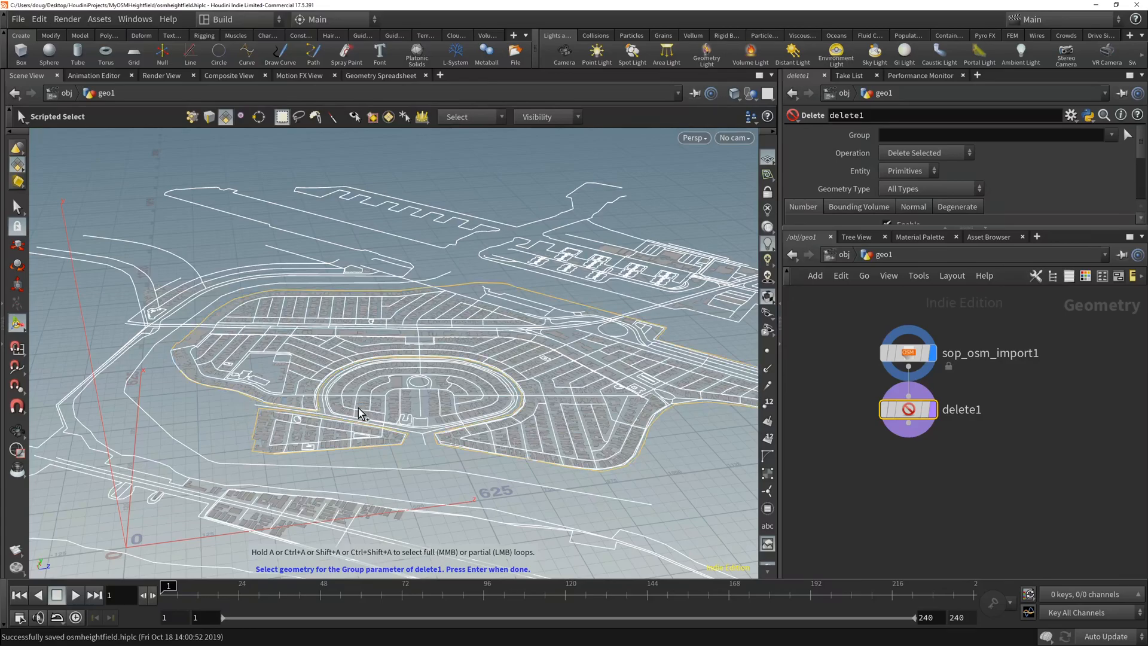
{"action": "left_click", "coordinate": [418, 430], "text": "shift"}
{"action": "key", "text": "Return"}
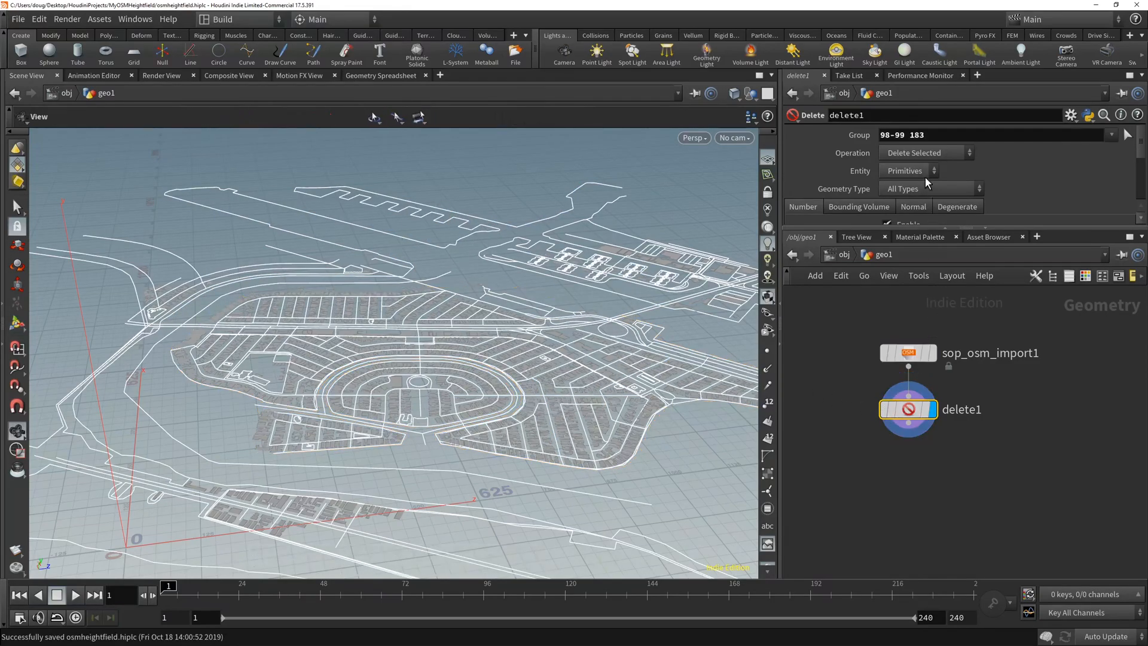
- Set the Delete node's operation to Delete Non-Selected and check the kept outlines in the viewport
{"action": "left_click", "coordinate": [922, 151]}
{"action": "left_click", "coordinate": [923, 168]}
{"action": "left_click_drag", "start_coordinate": [602, 376], "coordinate": [461, 420]}
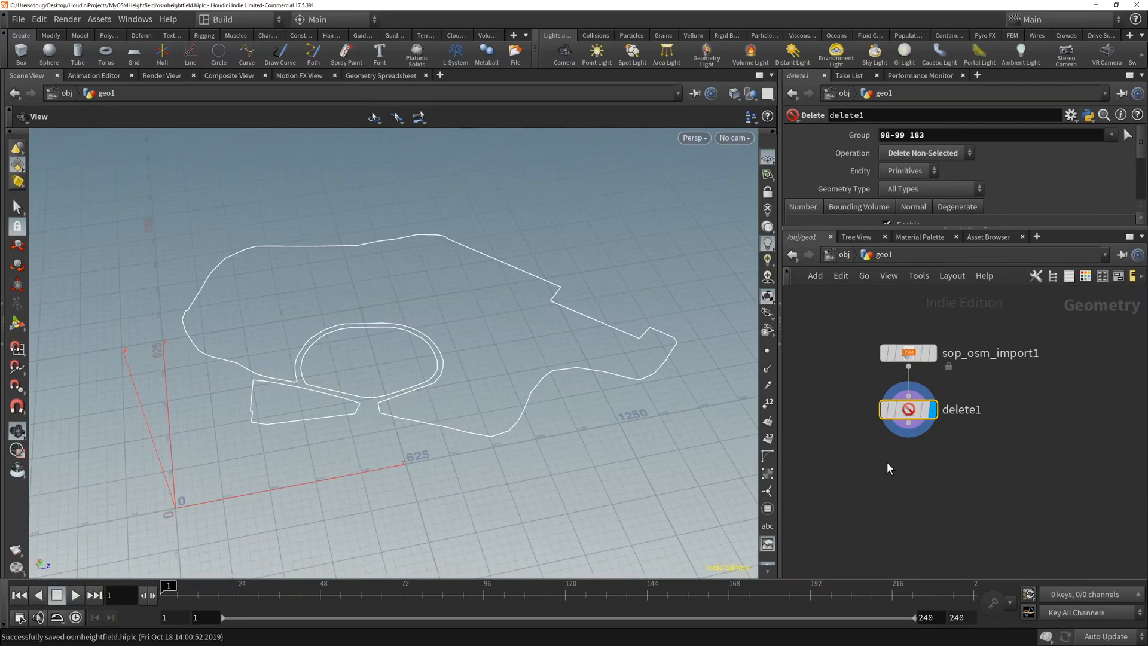
- Add a PolyFill node after the Delete node and set its fill mode to Single Polygon
{"action": "left_click", "coordinate": [908, 423]}
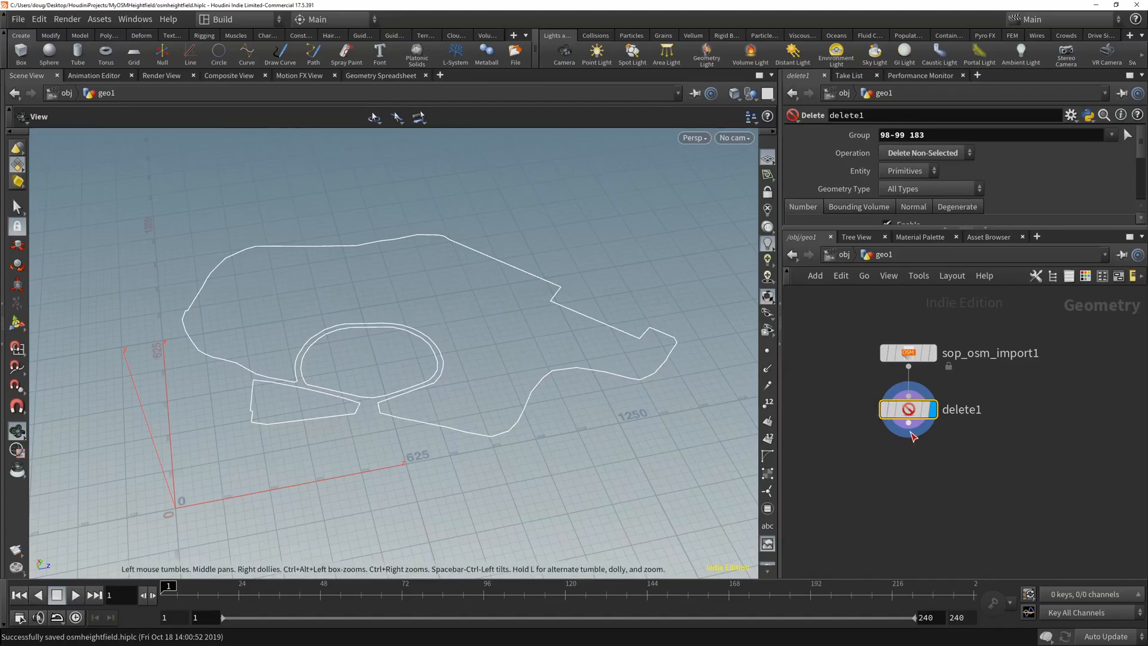
{"action": "left_click", "coordinate": [911, 454]}
{"action": "type", "text": "polyfill"}
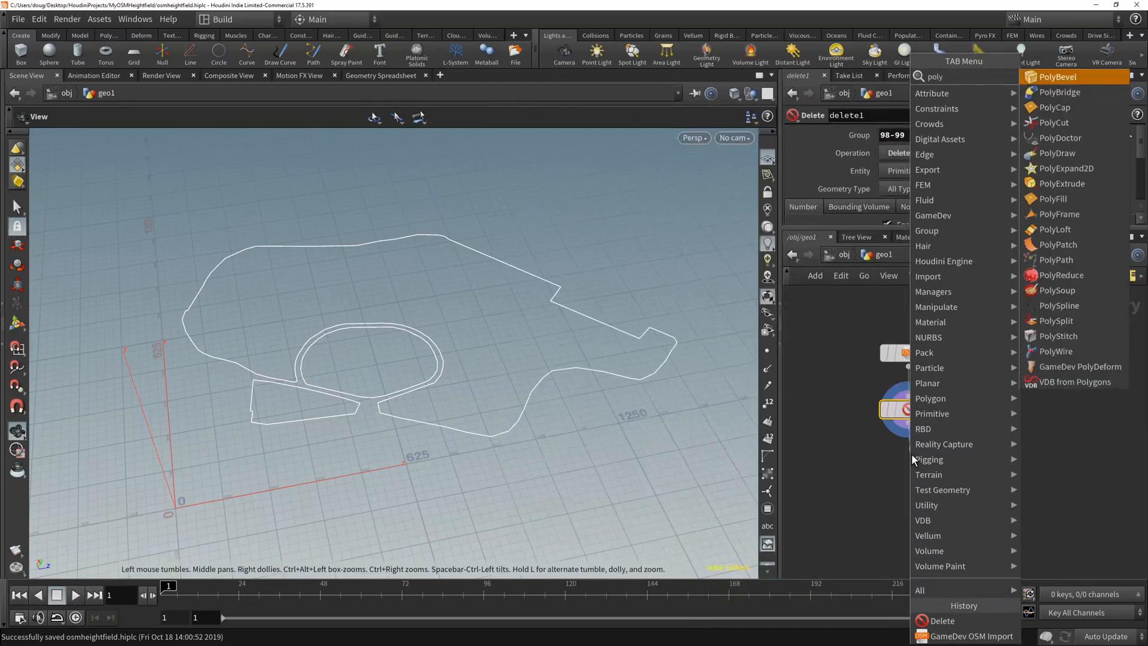
{"action": "key", "text": "Return"}
{"action": "left_click", "coordinate": [913, 458]}
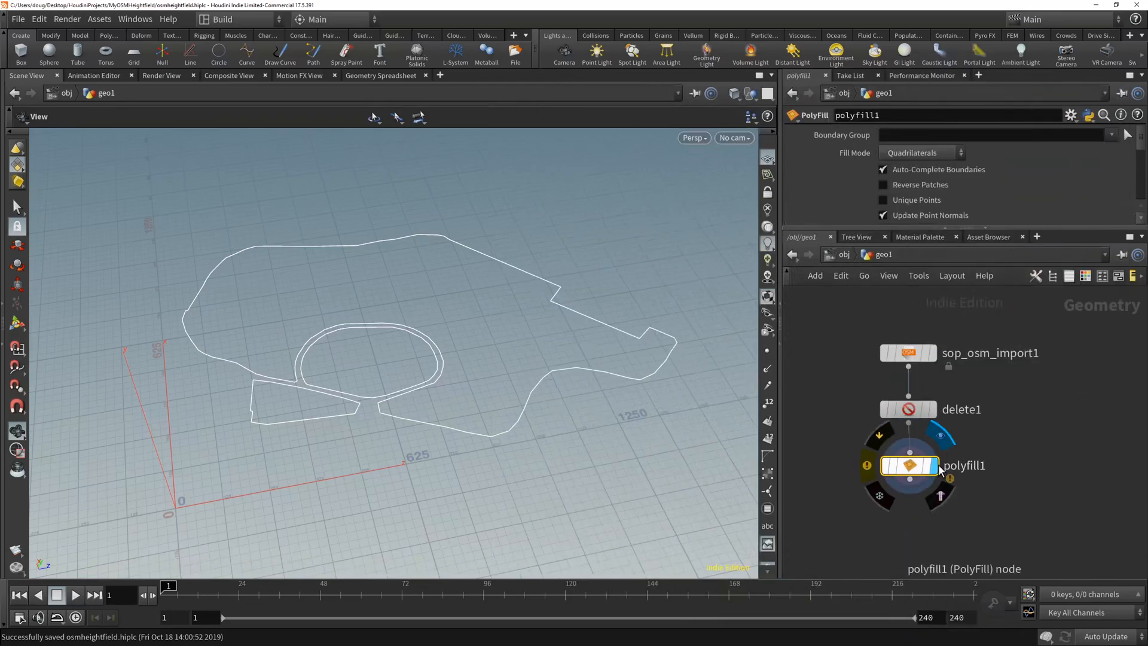
{"action": "left_click", "coordinate": [927, 156]}
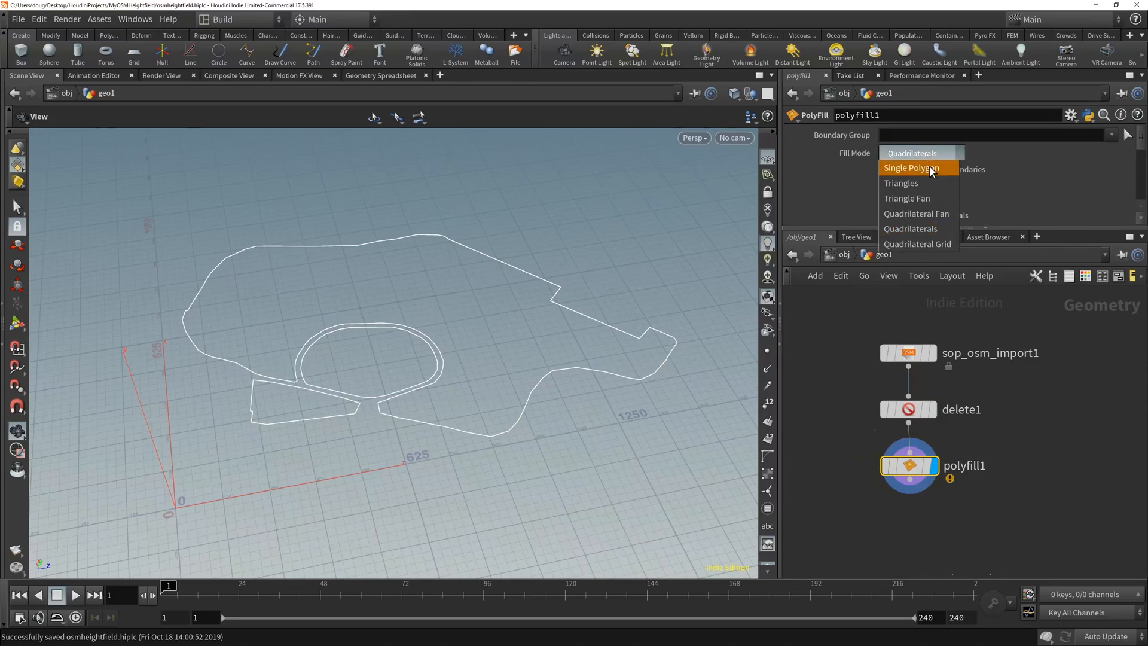
{"action": "left_click", "coordinate": [929, 168]}
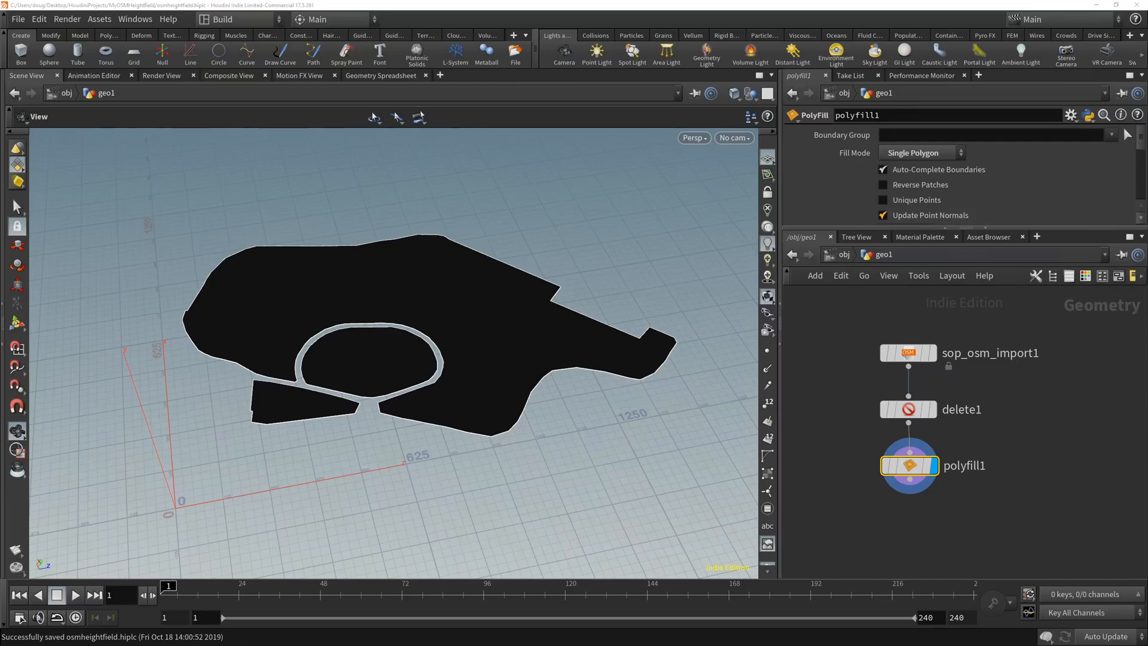
{"action": "key", "text": "alt+Tab"}
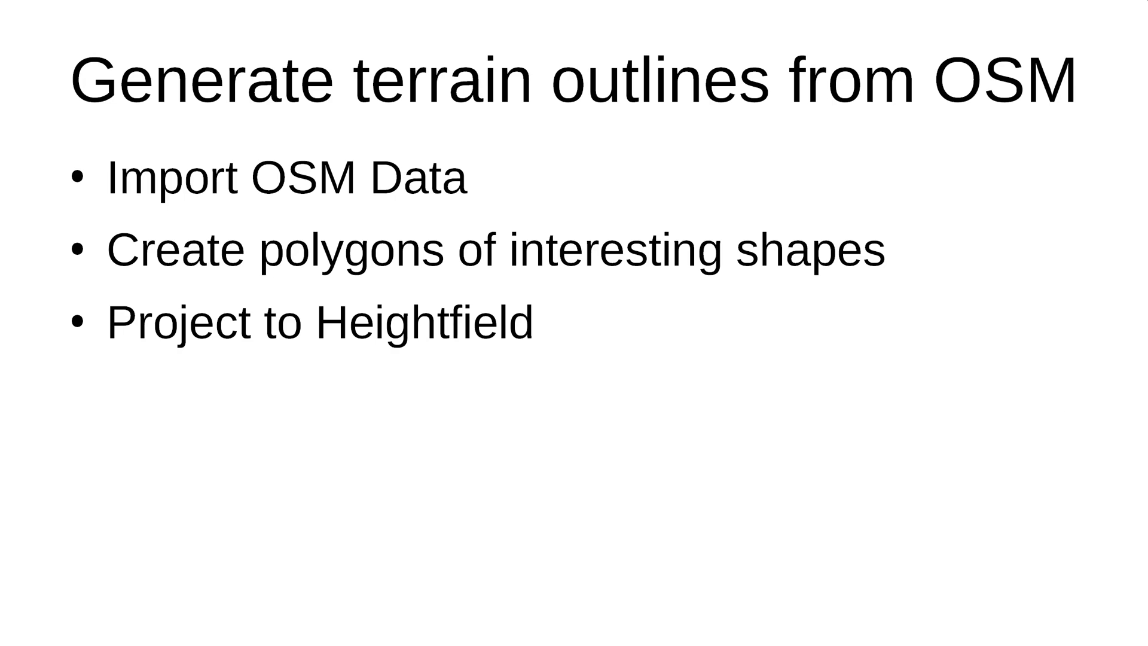
{"action": "key", "text": "alt+Tab"}
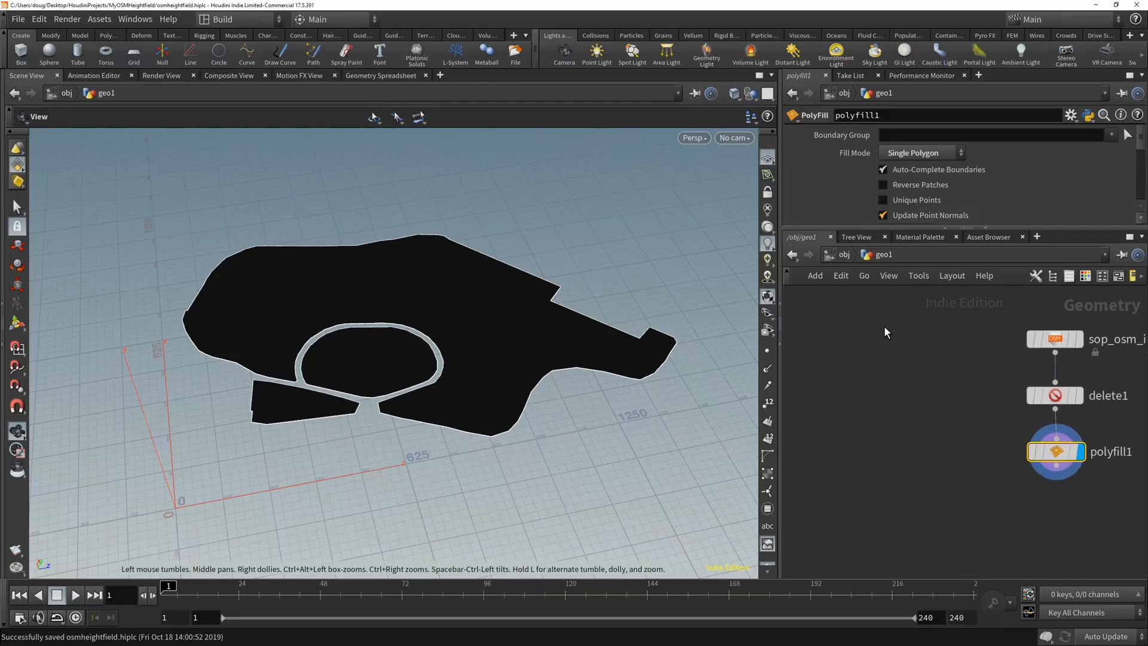
- Add a separate HeightField node to the geo1 network beside the OSM chain
{"action": "key", "text": "Tab"}
{"action": "type", "text": "h"}
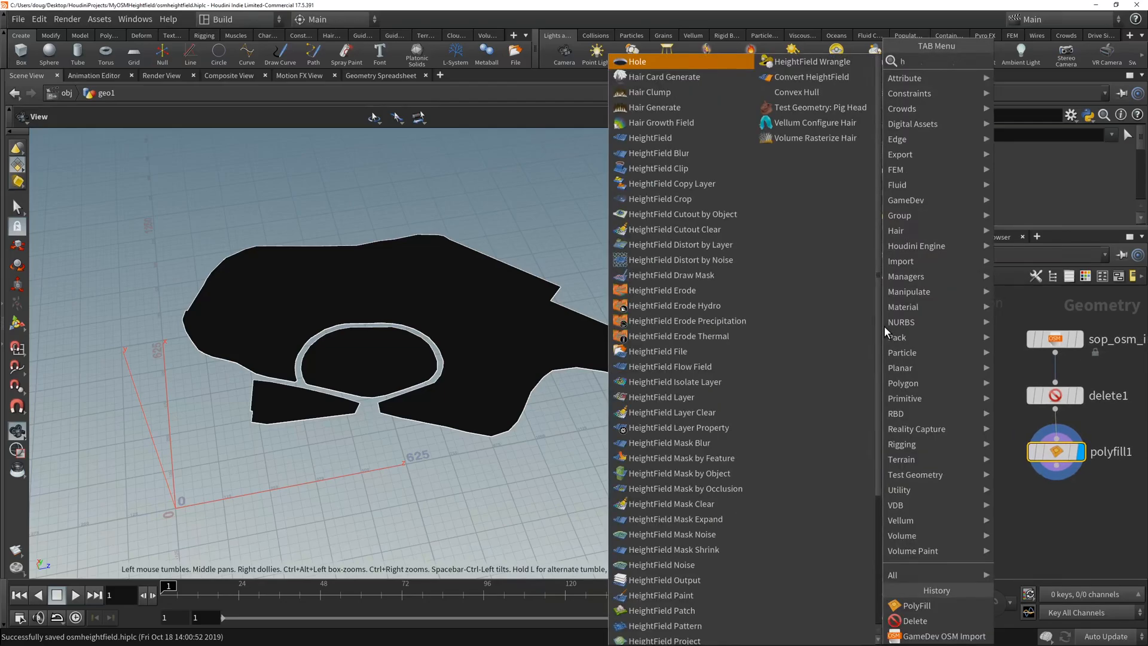
{"action": "type", "text": "eight"}
{"action": "key", "text": "Return"}
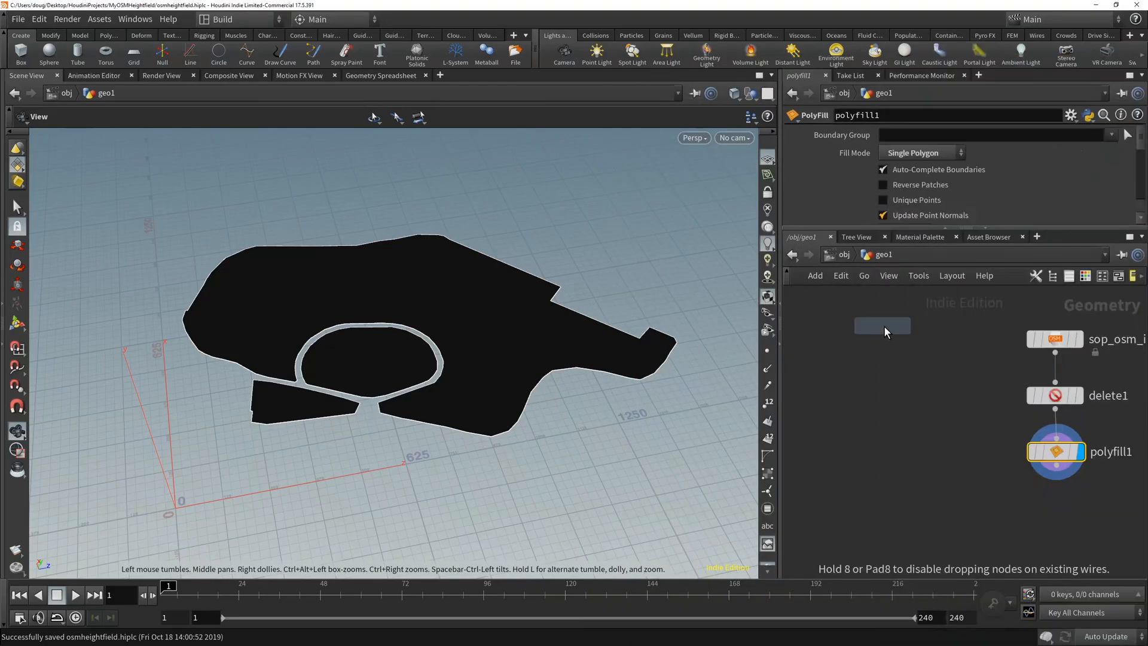
{"action": "double_click", "coordinate": [884, 326]}
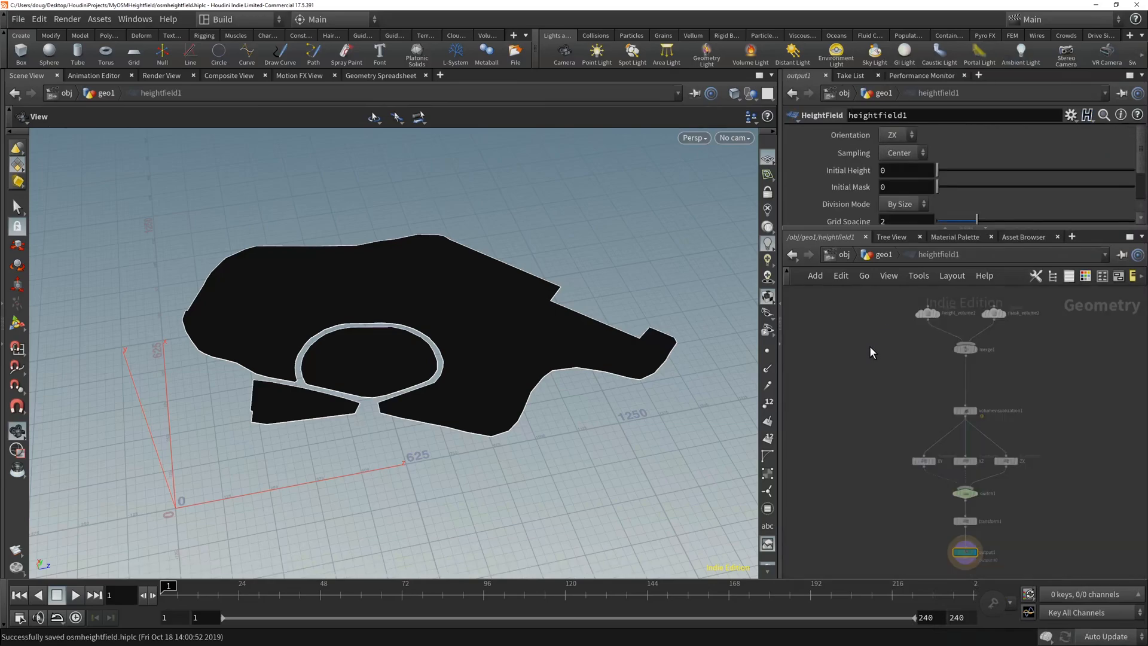
{"action": "left_click", "coordinate": [884, 254]}
{"action": "left_click_drag", "start_coordinate": [884, 327], "coordinate": [882, 353]}
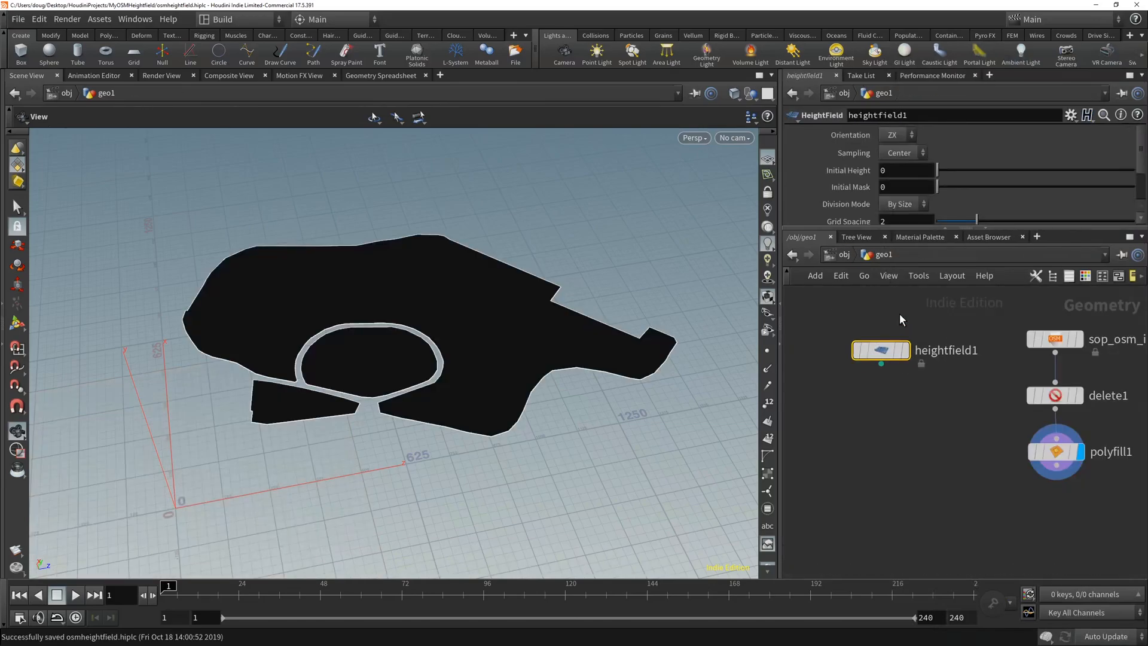
- Enlarge the parameter area of the HeightField node to expose its size and center values
{"action": "scroll", "coordinate": [932, 195], "scroll_direction": "down", "scroll_amount": 3}
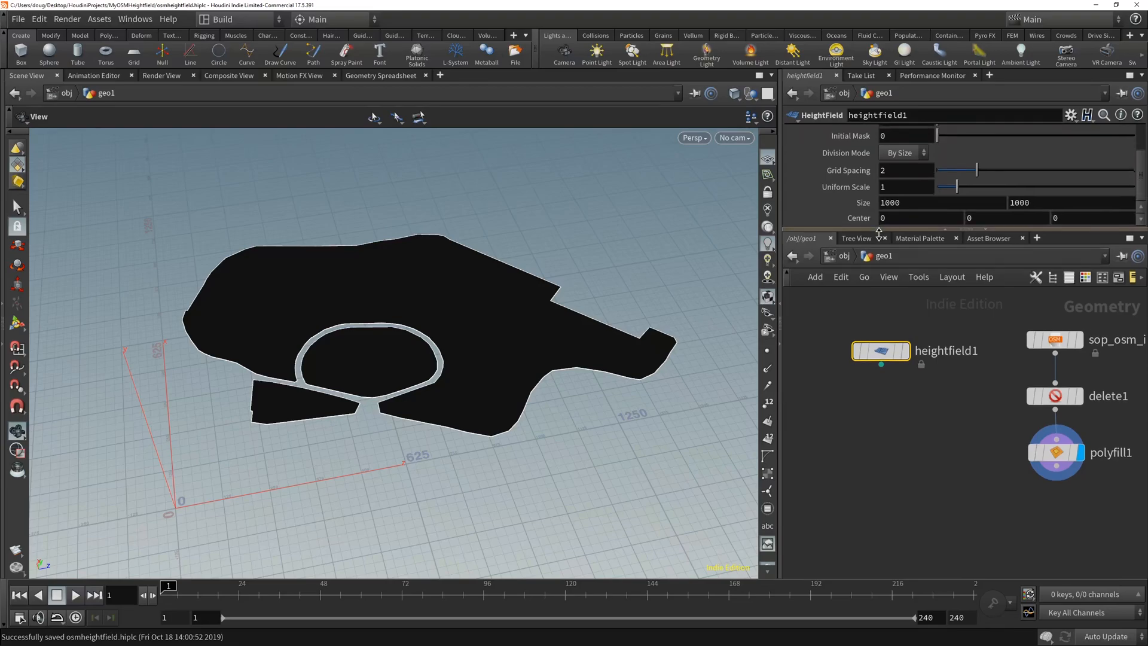
{"action": "left_click_drag", "start_coordinate": [878, 228], "coordinate": [877, 294]}
{"action": "left_click", "coordinate": [909, 253]}
{"action": "left_click", "coordinate": [1053, 257]}
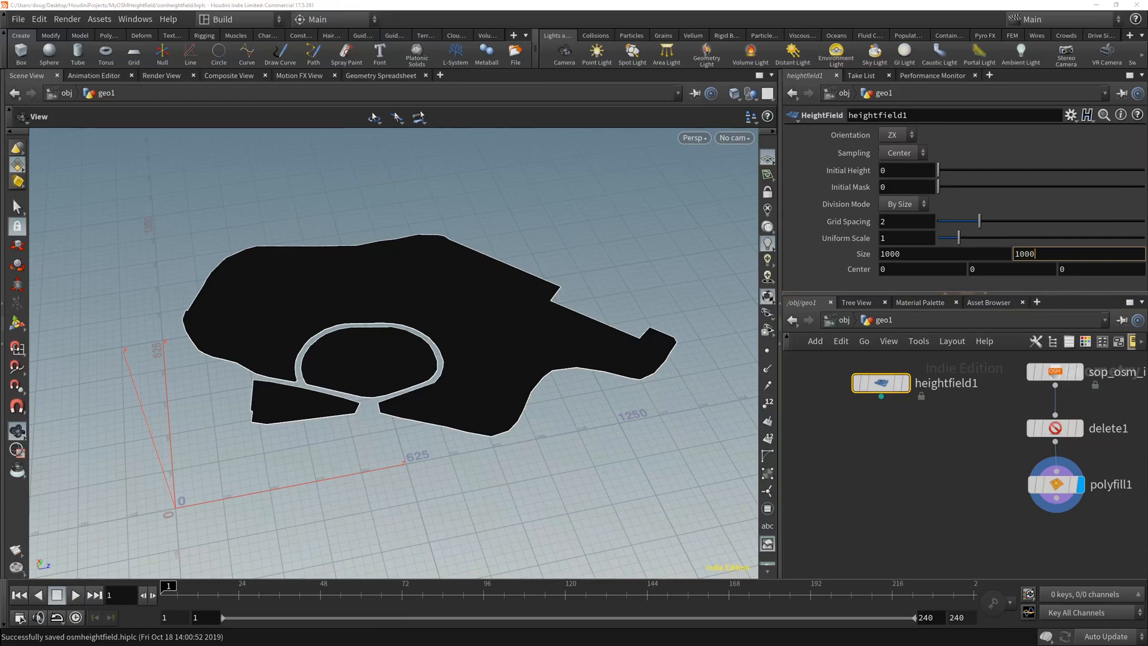
- Look up the 2017x2017 recommended landscape size in the browser's Unreal Landscape Technical Guide and return to Houdini
{"action": "key", "text": "alt+Tab"}
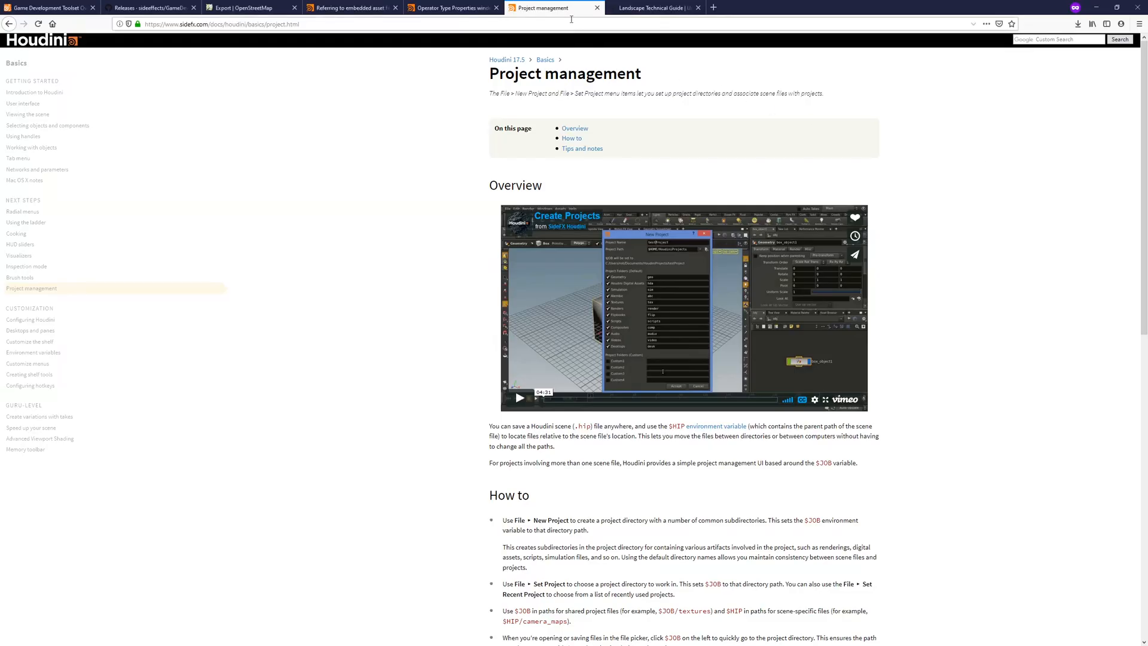
{"action": "left_click", "coordinate": [656, 11]}
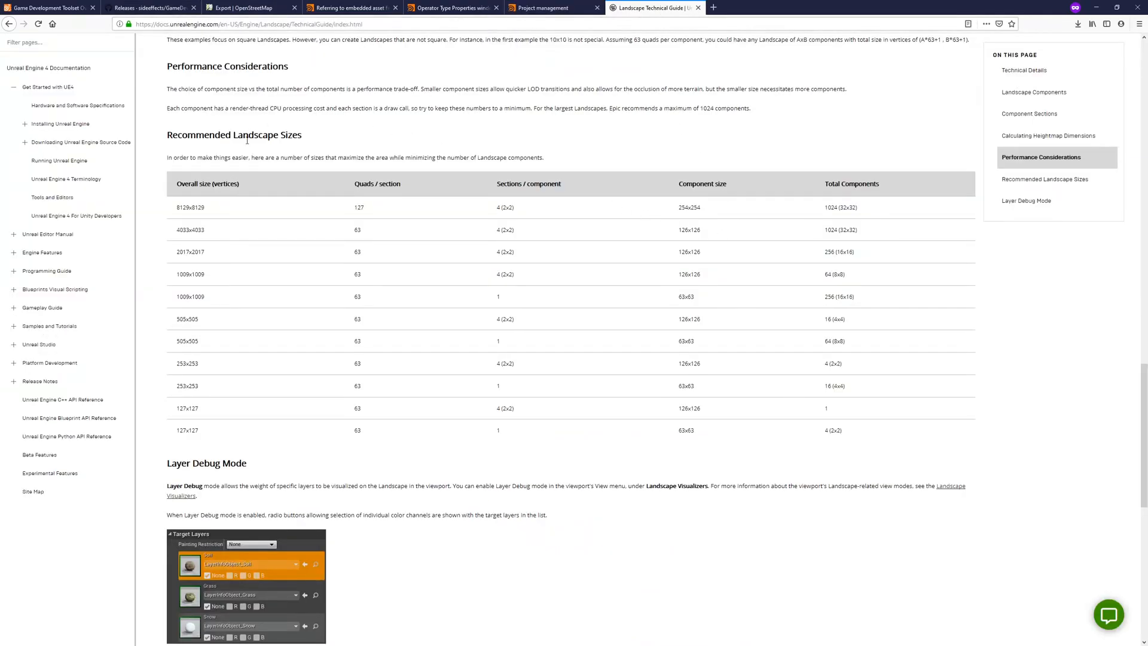
{"action": "left_click_drag", "start_coordinate": [208, 136], "coordinate": [289, 137]}
{"action": "left_click", "coordinate": [350, 145]}
{"action": "double_click", "coordinate": [179, 253]}
{"action": "key", "text": "alt+Tab"}
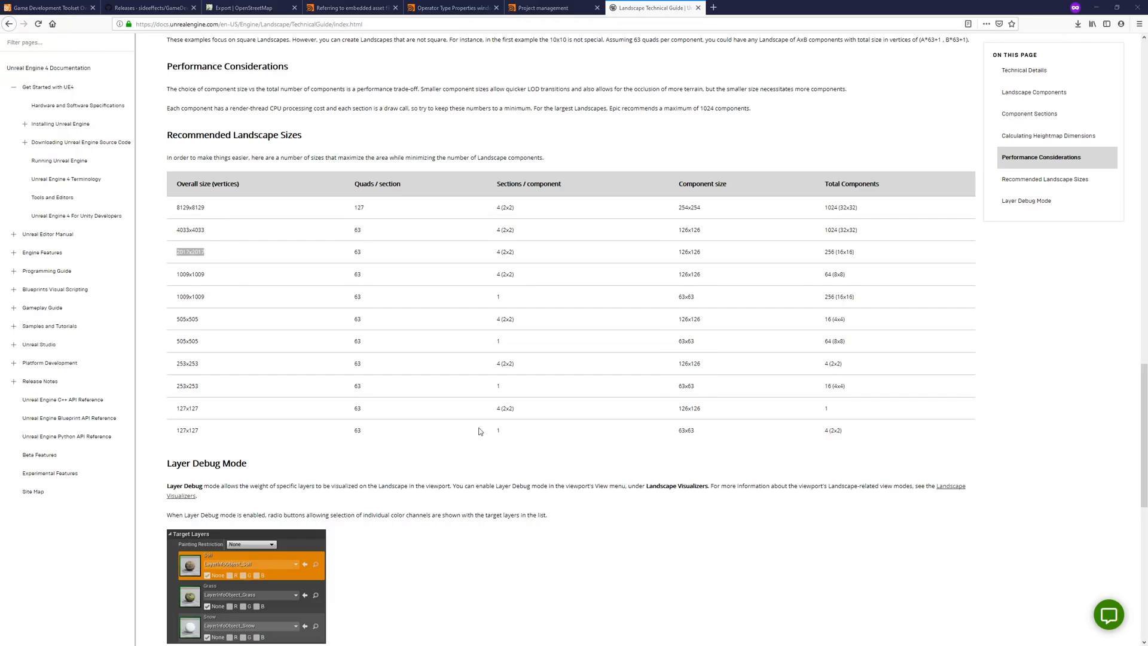
- Set the HeightField's size to 2017 by 2017 and display the node in the viewport
{"action": "double_click", "coordinate": [896, 254]}
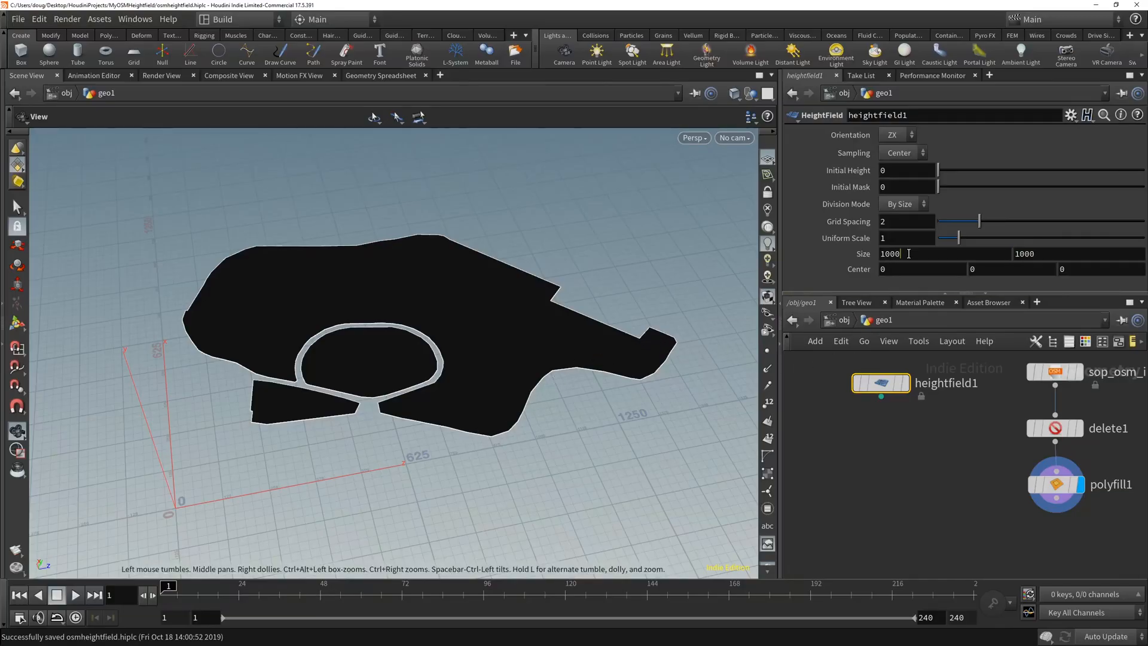
{"action": "type", "text": "2017"}
{"action": "key", "text": "Tab"}
{"action": "type", "text": "2017"}
{"action": "left_click", "coordinate": [885, 438]}
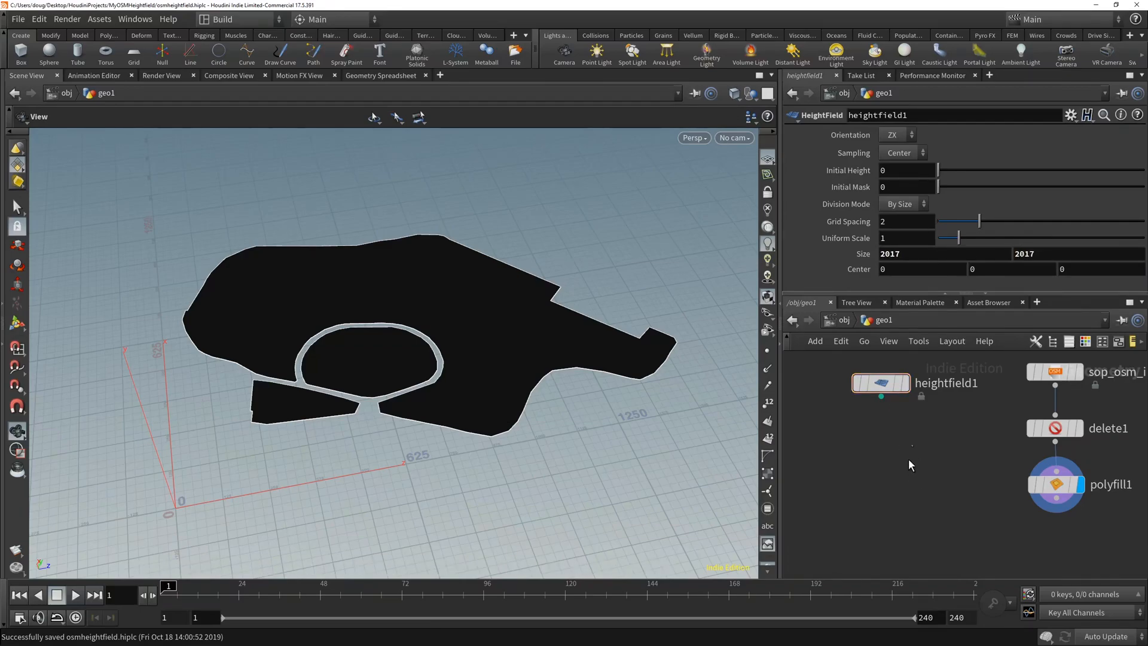
{"action": "left_click", "coordinate": [906, 383]}
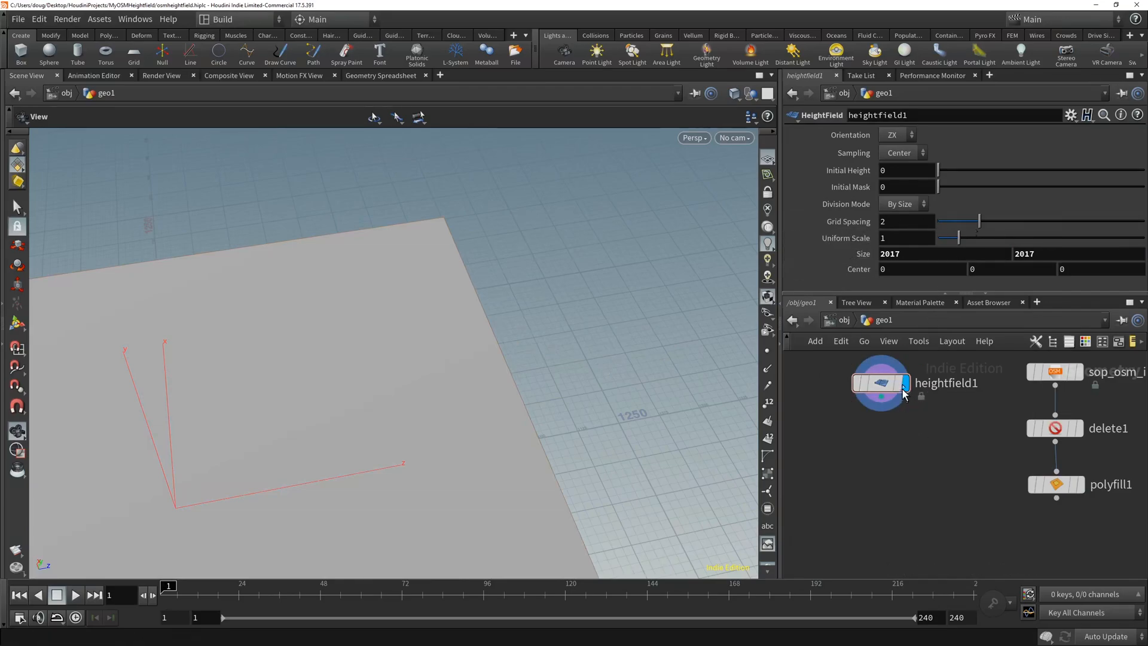
- Open the HeightField node's information and examine the voxel resolution of its height and mask layers
{"action": "mouse_move", "coordinate": [885, 389]}
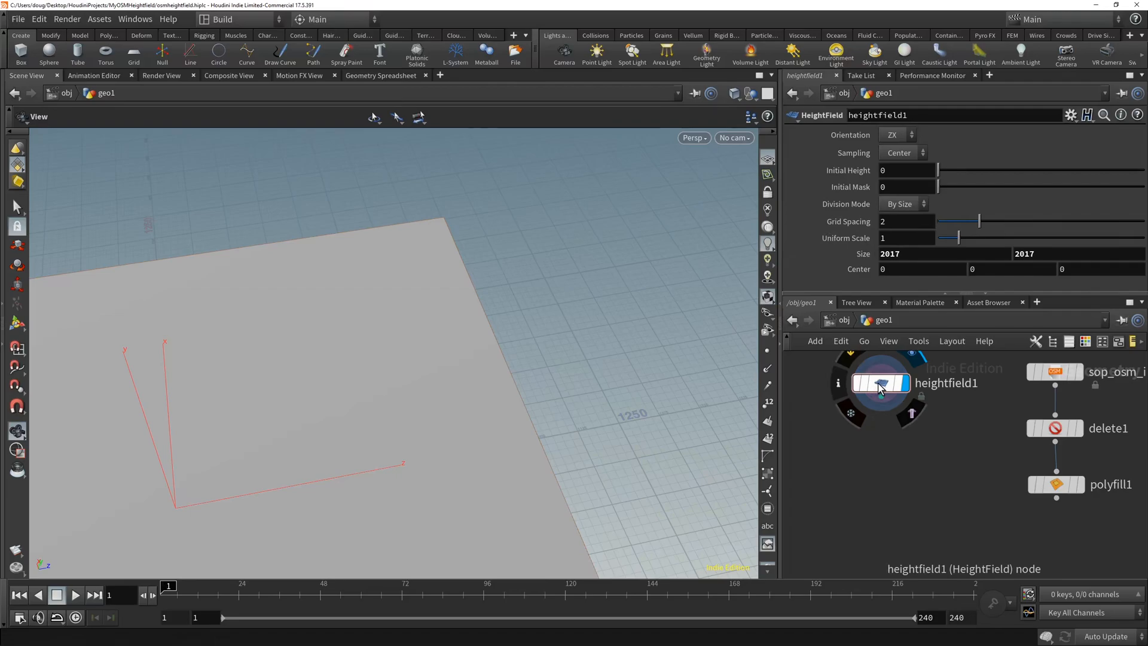
{"action": "left_click", "coordinate": [857, 357]}
{"action": "left_click", "coordinate": [857, 356]}
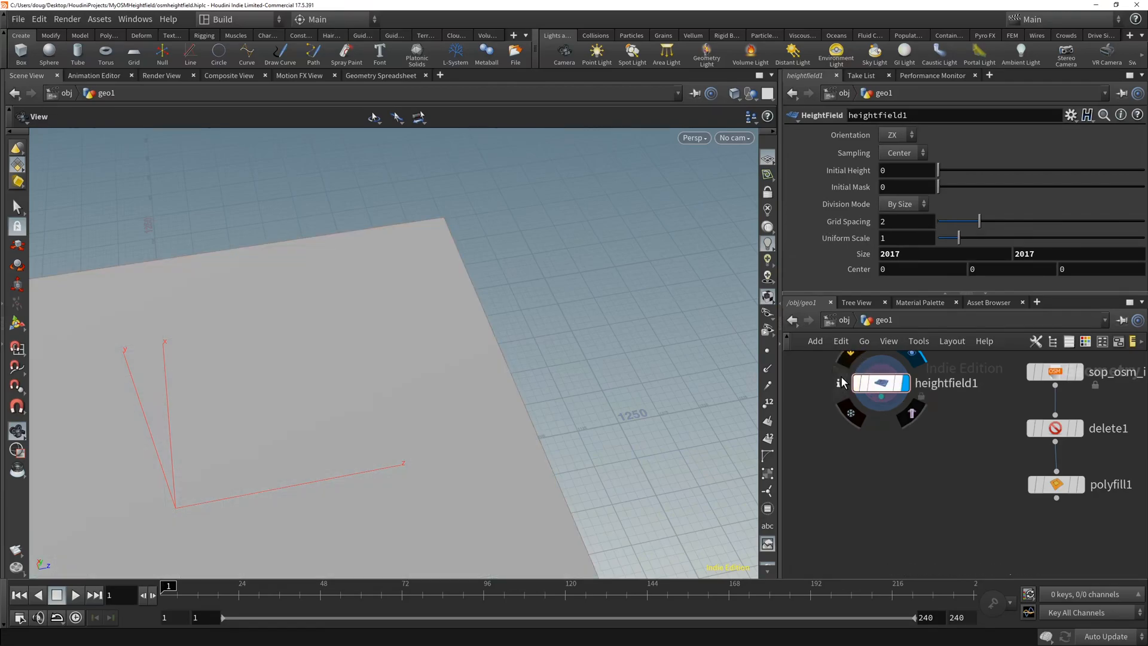
{"action": "left_click_drag", "start_coordinate": [687, 164], "coordinate": [515, 127]}
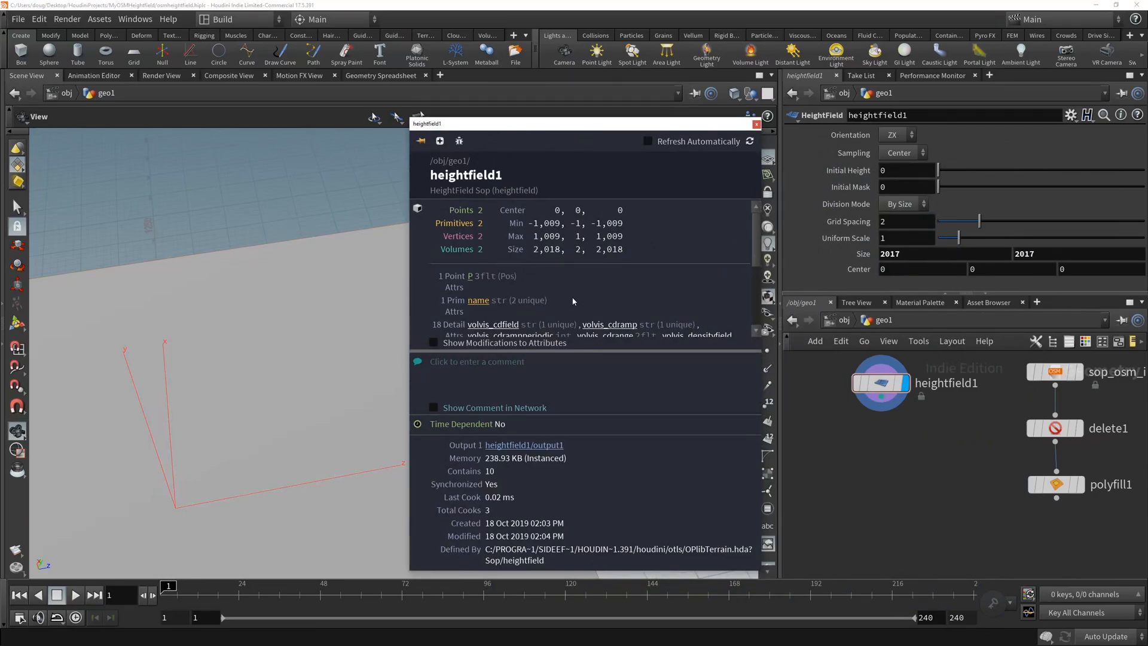
{"action": "scroll", "coordinate": [573, 301], "scroll_direction": "down", "scroll_amount": 4}
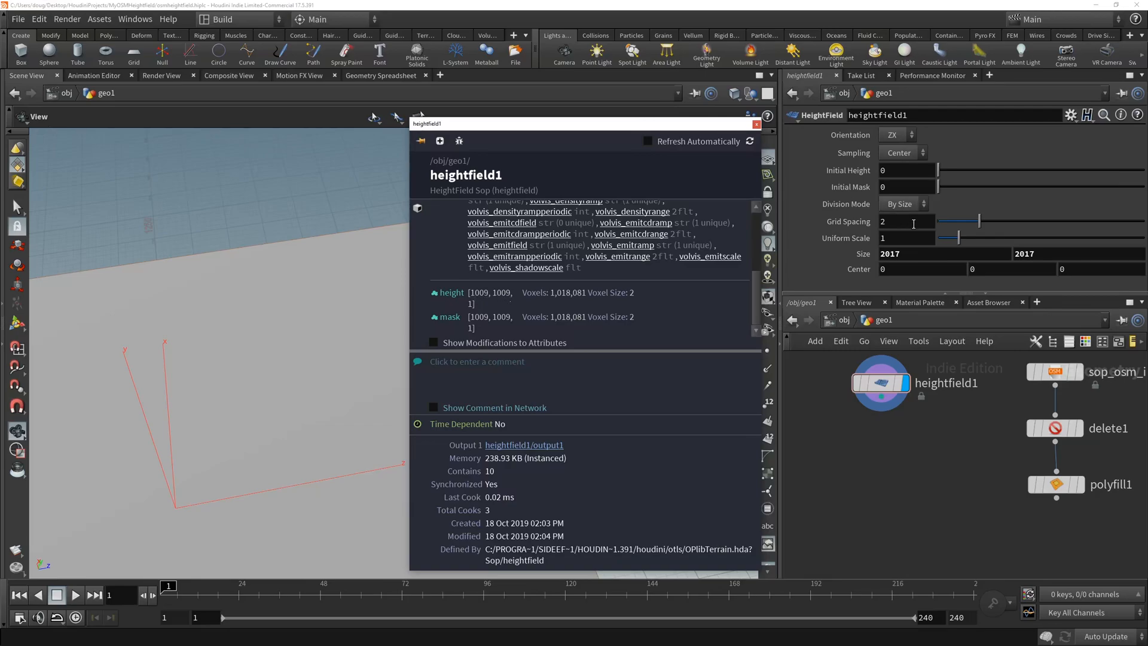
- Set the HeightField's grid spacing to 1 and check the voxel resolution of its layers in the node information
{"action": "left_click_drag", "start_coordinate": [978, 224], "coordinate": [925, 222]}
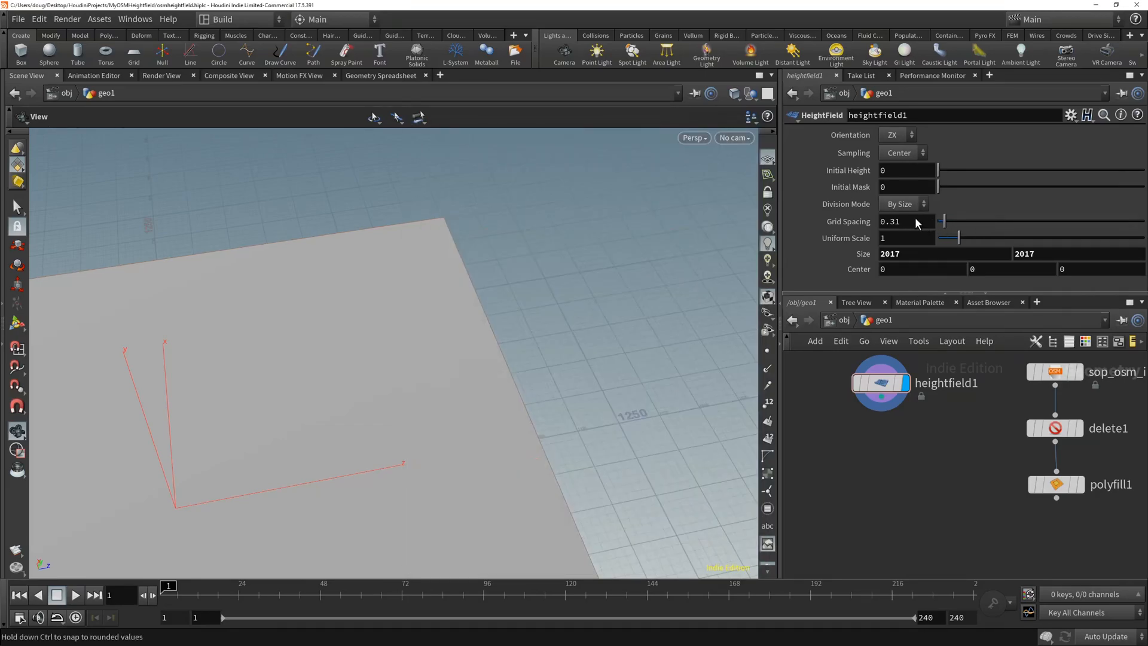
{"action": "double_click", "coordinate": [915, 221]}
{"action": "type", "text": "1"}
{"action": "key", "text": "Return"}
{"action": "mouse_move", "coordinate": [884, 391]}
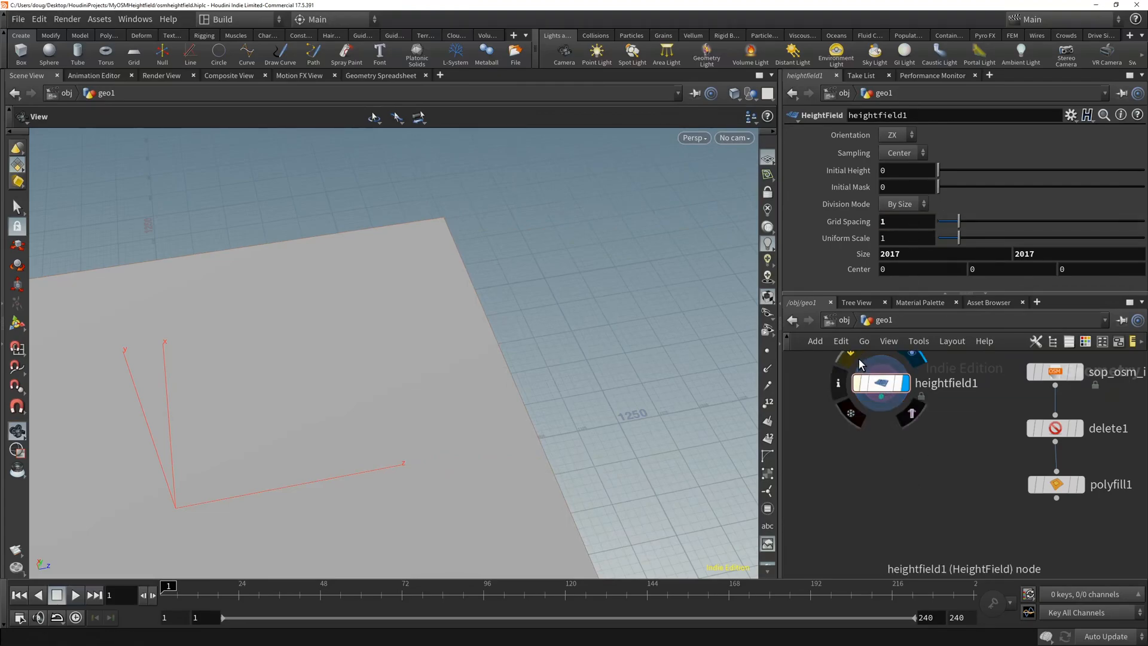
{"action": "middle_click", "coordinate": [887, 381]}
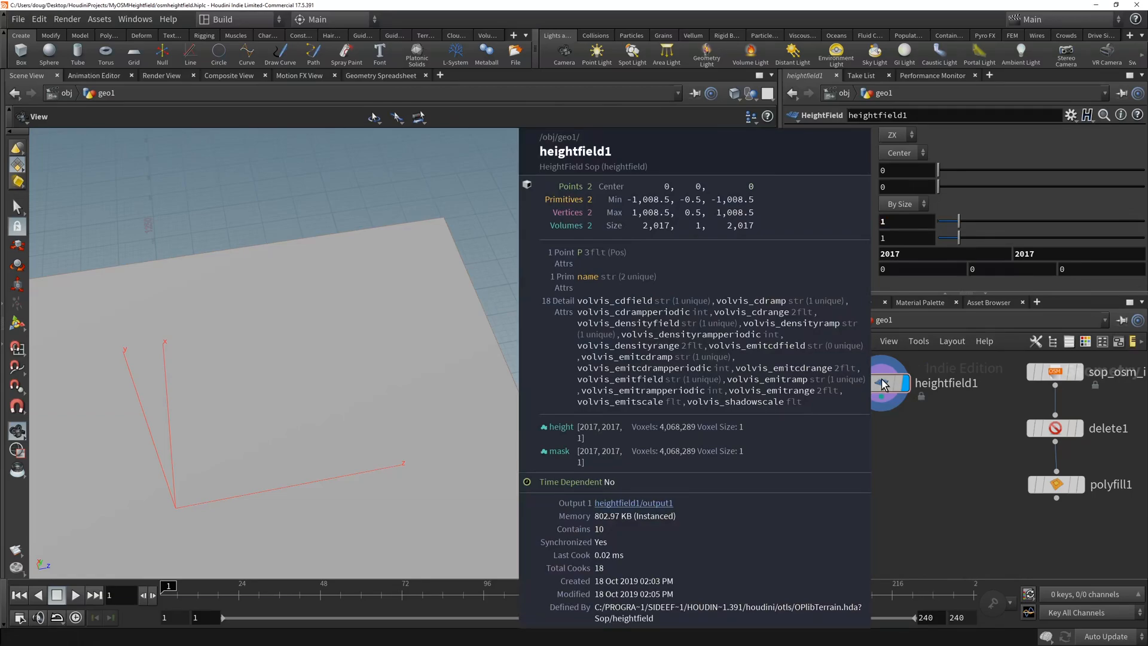
{"action": "scroll", "coordinate": [885, 450], "scroll_direction": "down", "scroll_amount": 3}
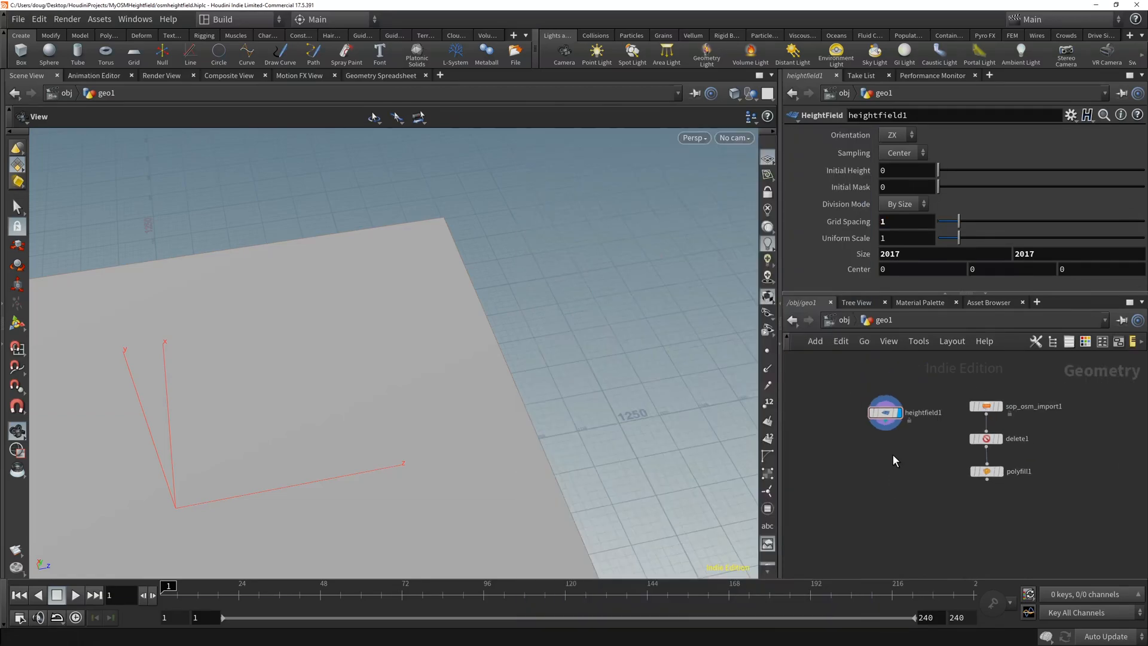
- Set the HeightField's grid spacing to 16 and nudge its node slightly upward in the network
{"action": "left_click", "coordinate": [904, 221]}
{"action": "type", "text": "16"}
{"action": "key", "text": "Return"}
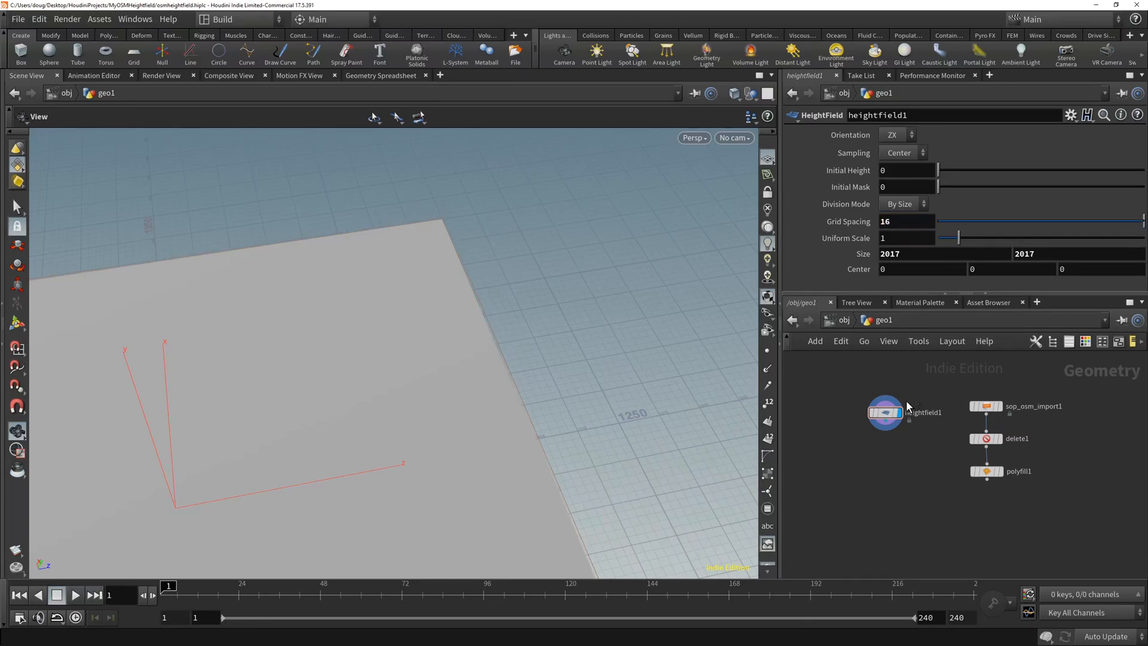
{"action": "middle_click_drag", "start_coordinate": [387, 440], "coordinate": [470, 320]}
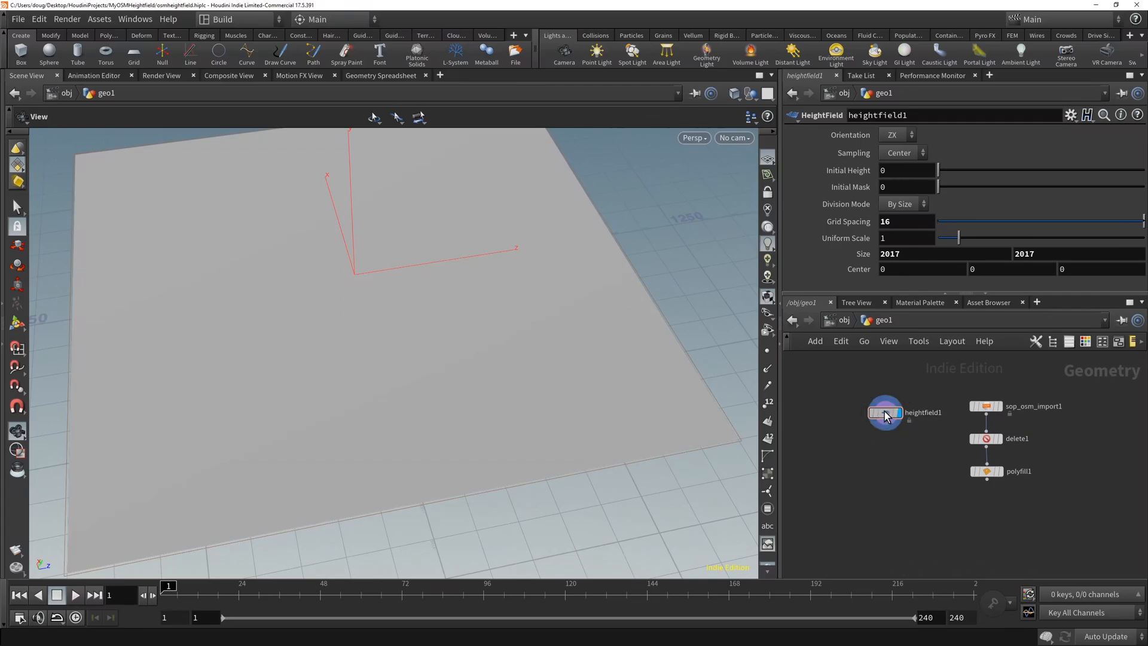
{"action": "left_click_drag", "start_coordinate": [886, 415], "coordinate": [878, 408]}
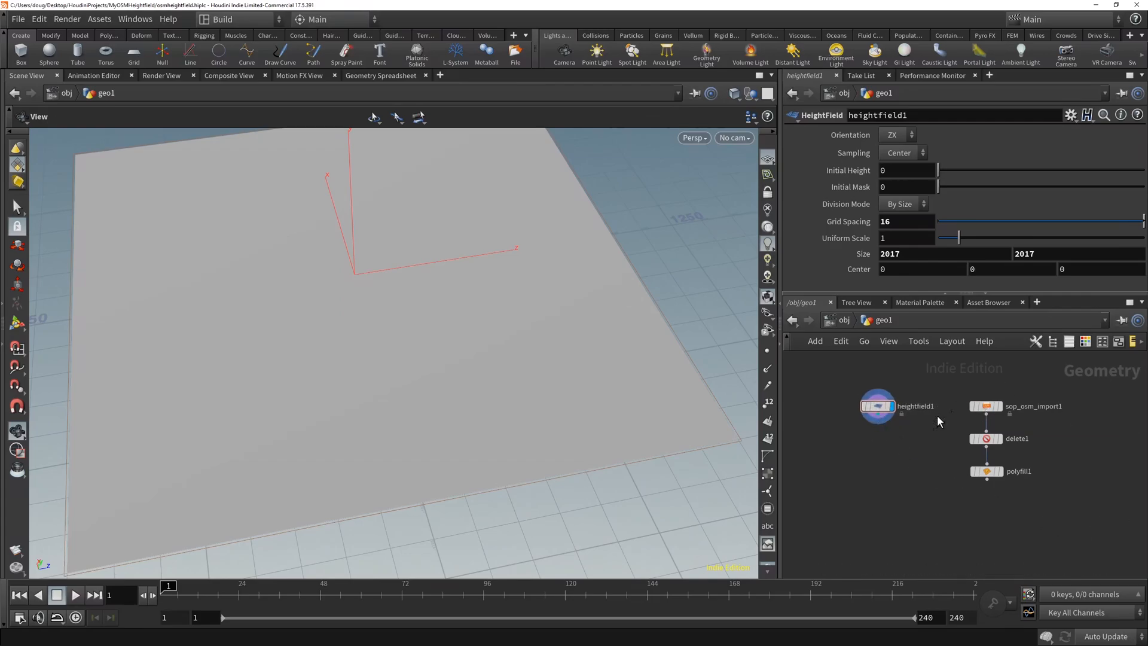
- Display the PolyFill result to compare its extent with the terrain, and switch the display back to the HeightField
{"action": "key", "text": "Tab"}
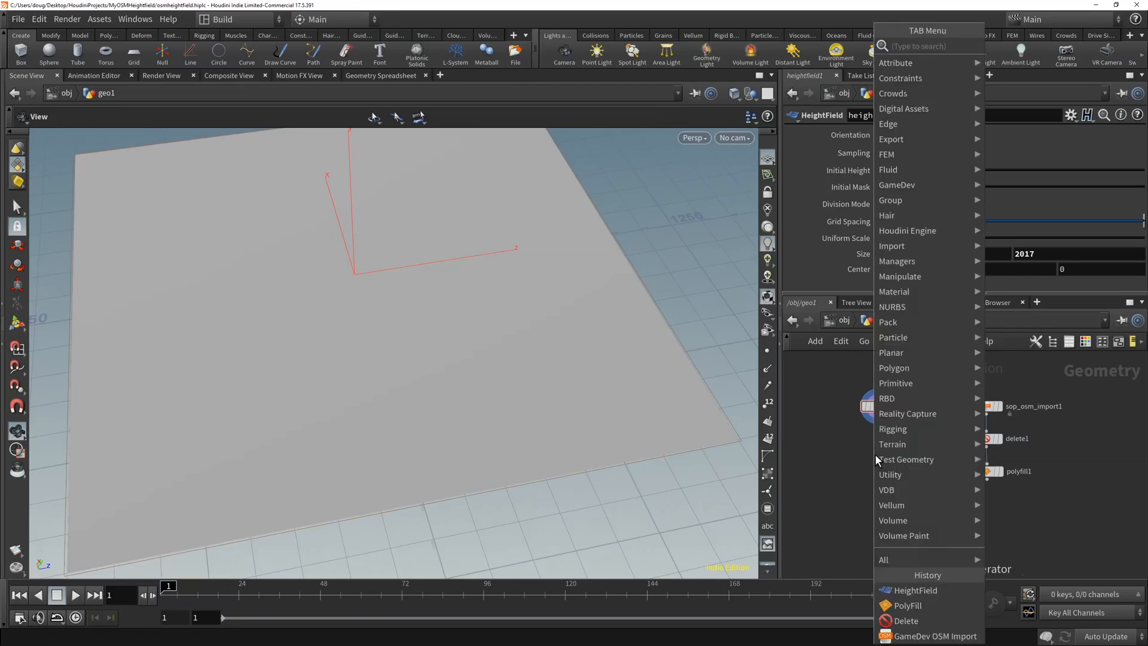
{"action": "key", "text": "Escape"}
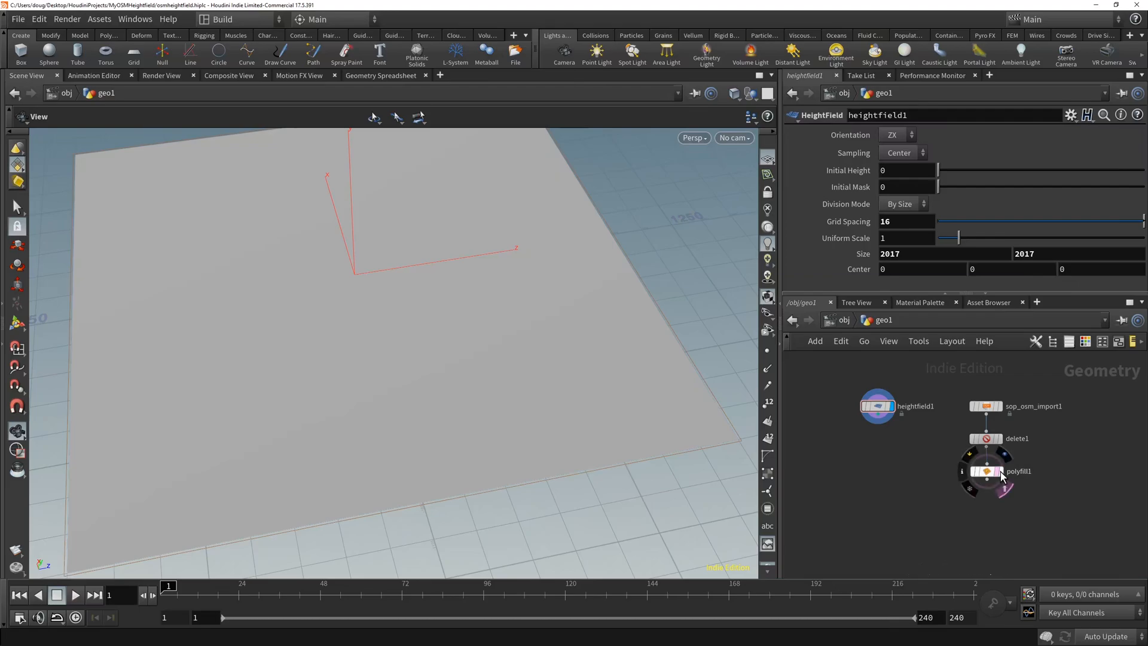
{"action": "left_click", "coordinate": [1001, 472]}
{"action": "scroll", "coordinate": [585, 437], "scroll_direction": "down", "scroll_amount": 2}
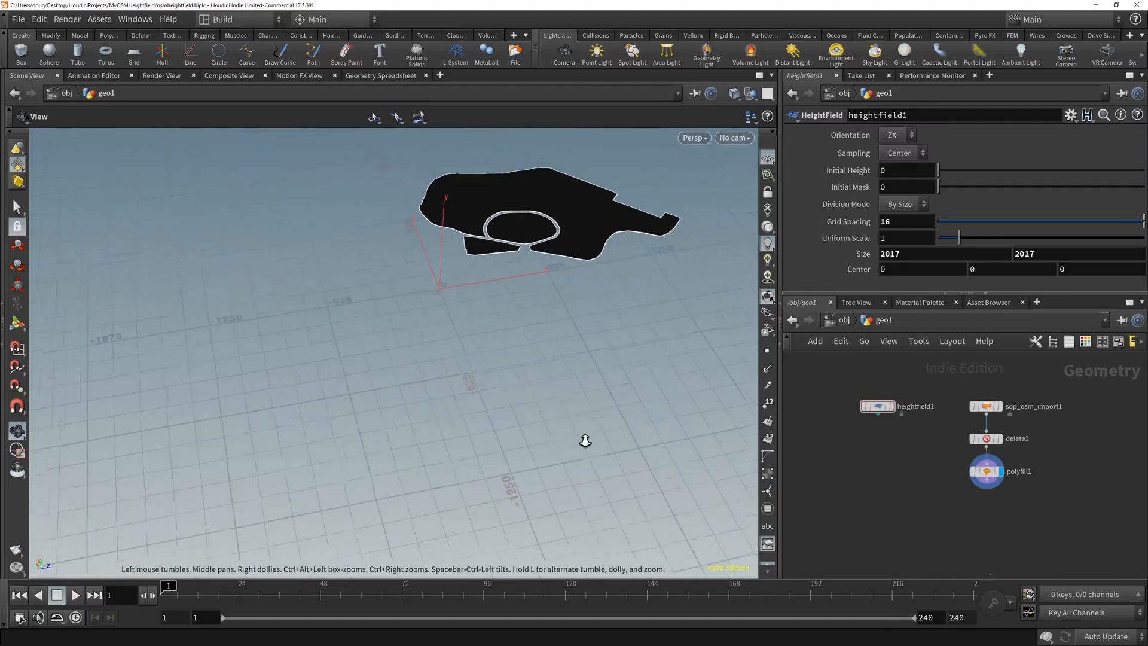
{"action": "left_click", "coordinate": [891, 406]}
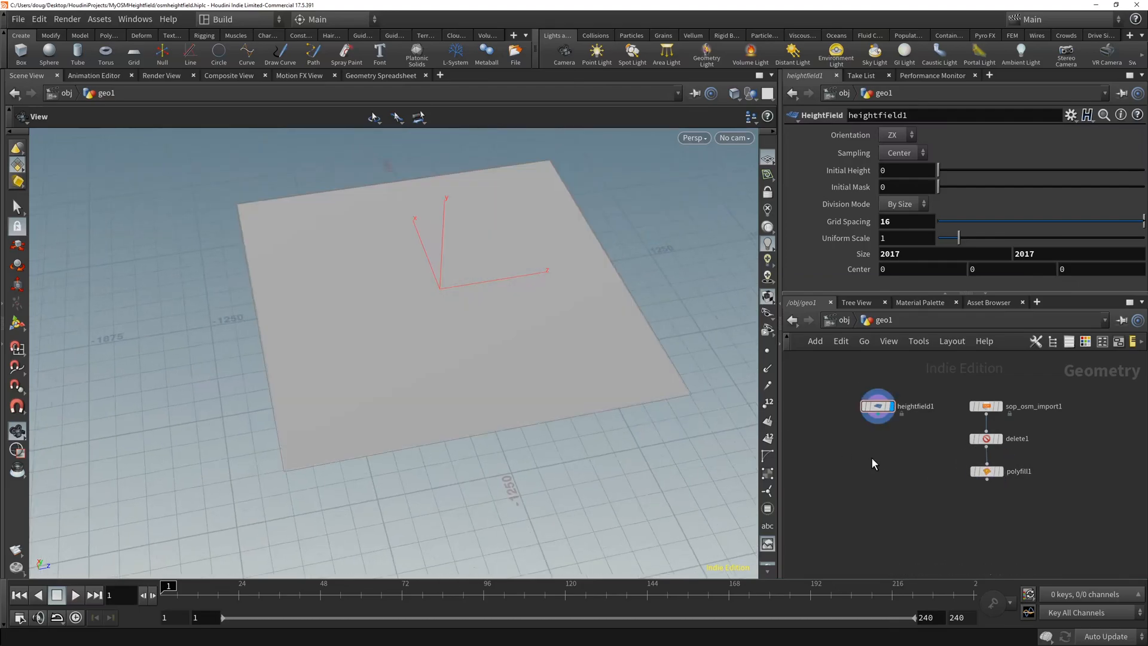
- Add a HeightField Mask by Object node fed by the HeightField and place it lower in the network
{"action": "left_click", "coordinate": [882, 423]}
{"action": "key", "text": "Tab"}
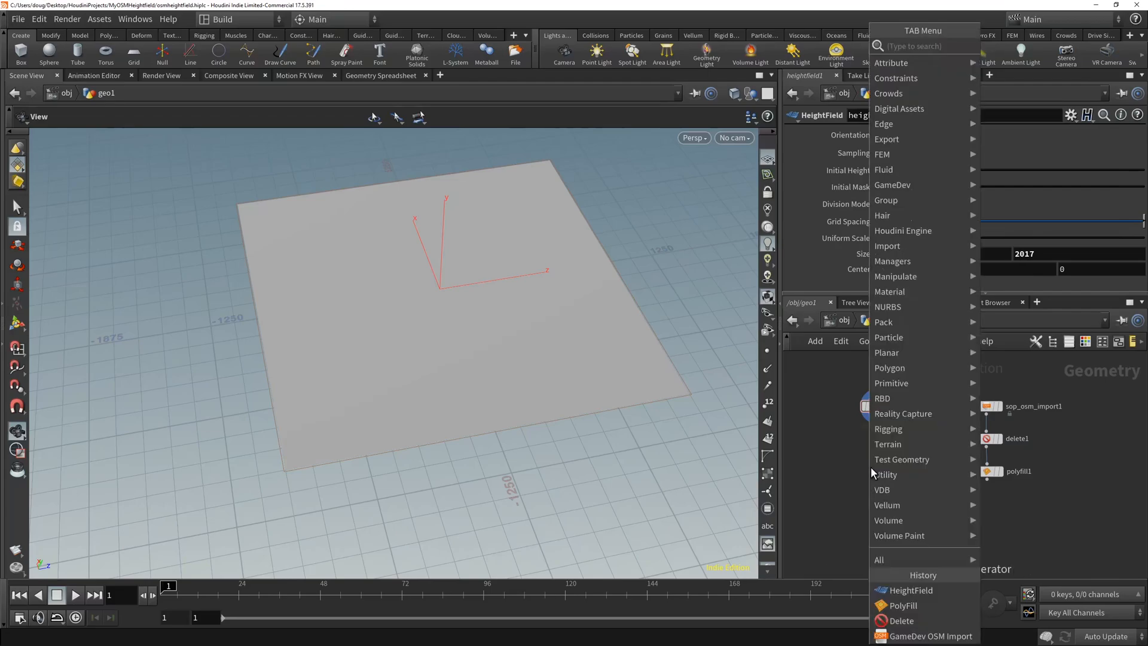
{"action": "type", "text": "mask by"}
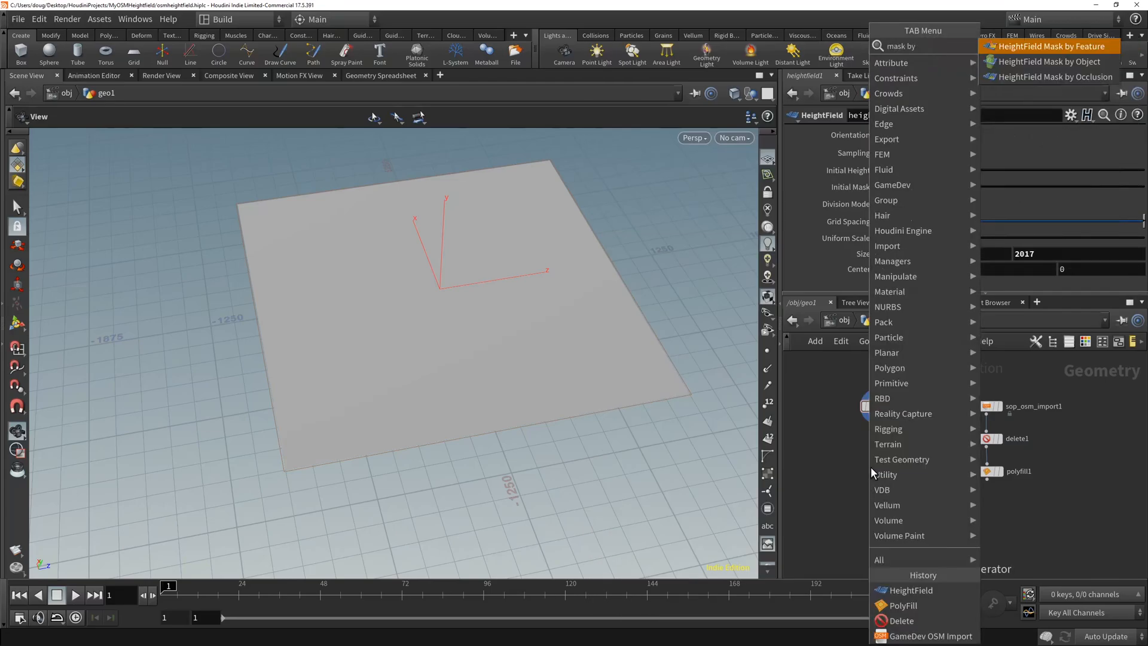
{"action": "key", "text": "Return"}
{"action": "left_click", "coordinate": [871, 466]}
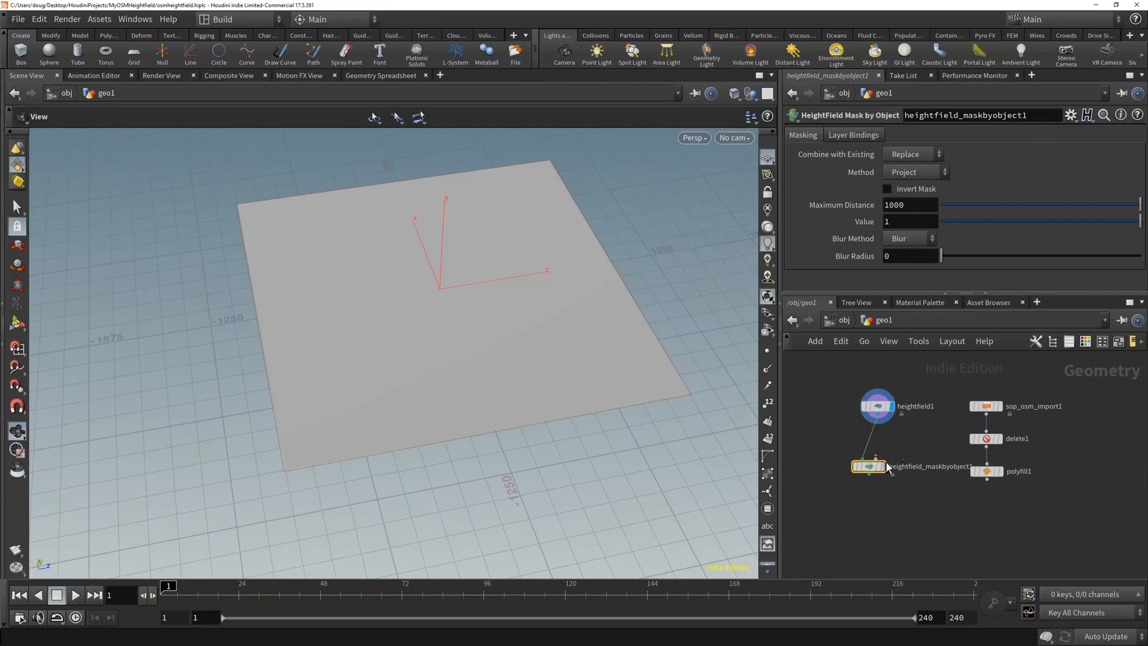
{"action": "mouse_move", "coordinate": [870, 468]}
{"action": "left_click_drag", "start_coordinate": [870, 469], "coordinate": [873, 513]}
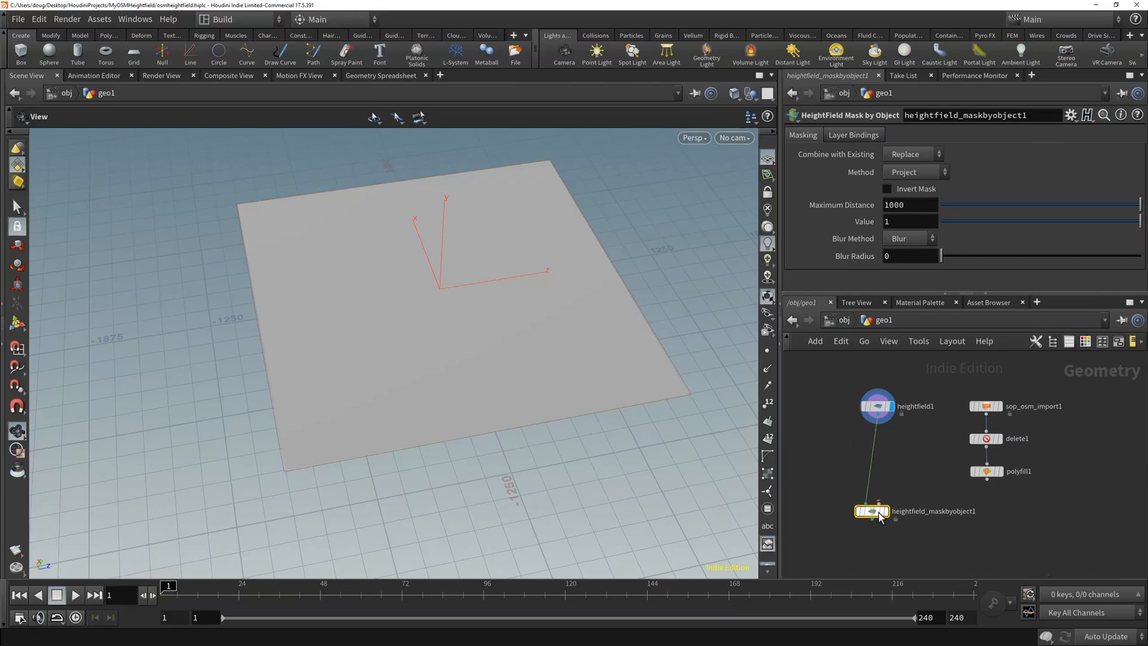
- Connect the PolyFill output to the second input of the Mask by Object node and display the masked heightfield
{"action": "left_click_drag", "start_coordinate": [987, 479], "coordinate": [891, 515]}
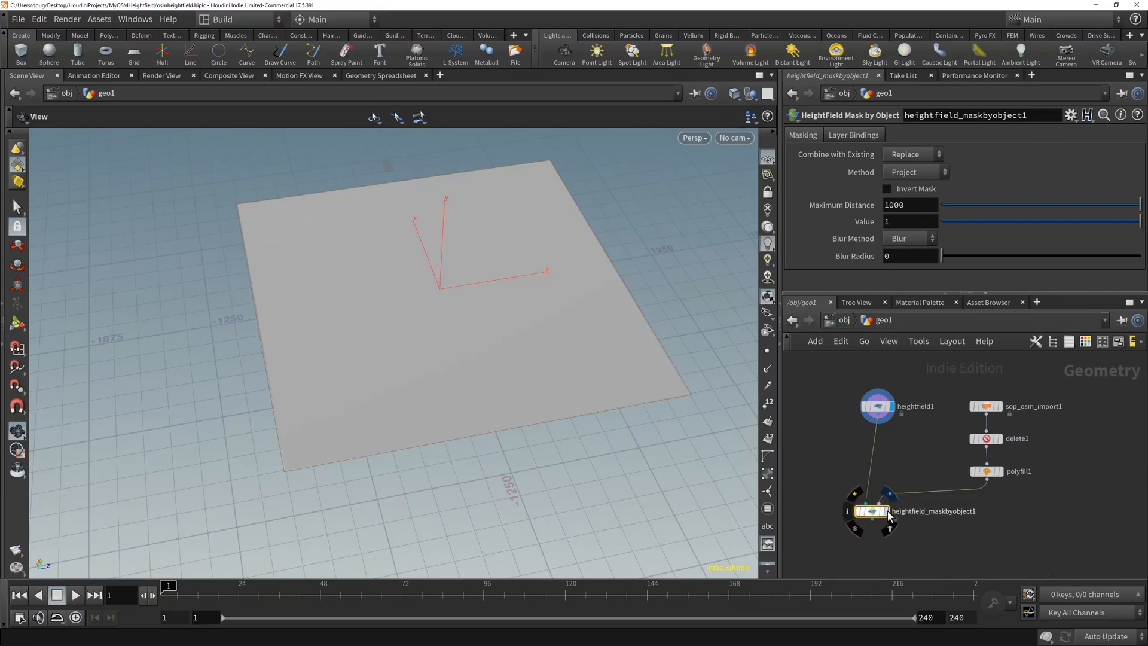
{"action": "left_click", "coordinate": [888, 511]}
{"action": "left_click_drag", "start_coordinate": [579, 268], "coordinate": [561, 285]}
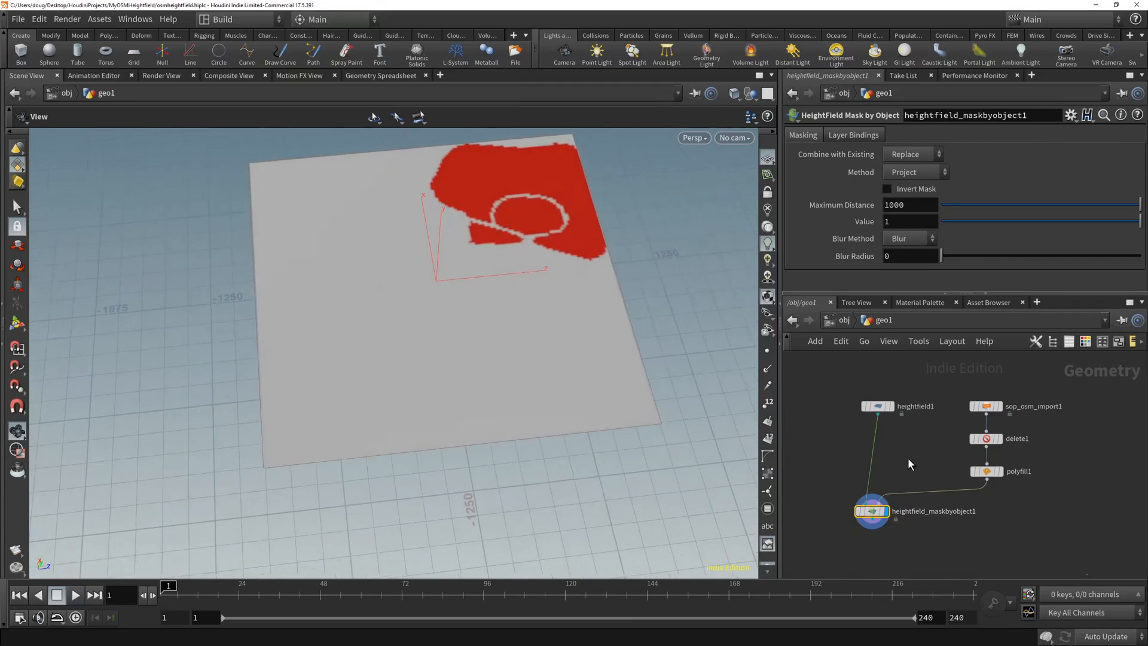
- Make room between the Delete and PolyFill nodes and insert a Transform node into that connection
{"action": "middle_click_drag", "start_coordinate": [988, 525], "coordinate": [977, 487]}
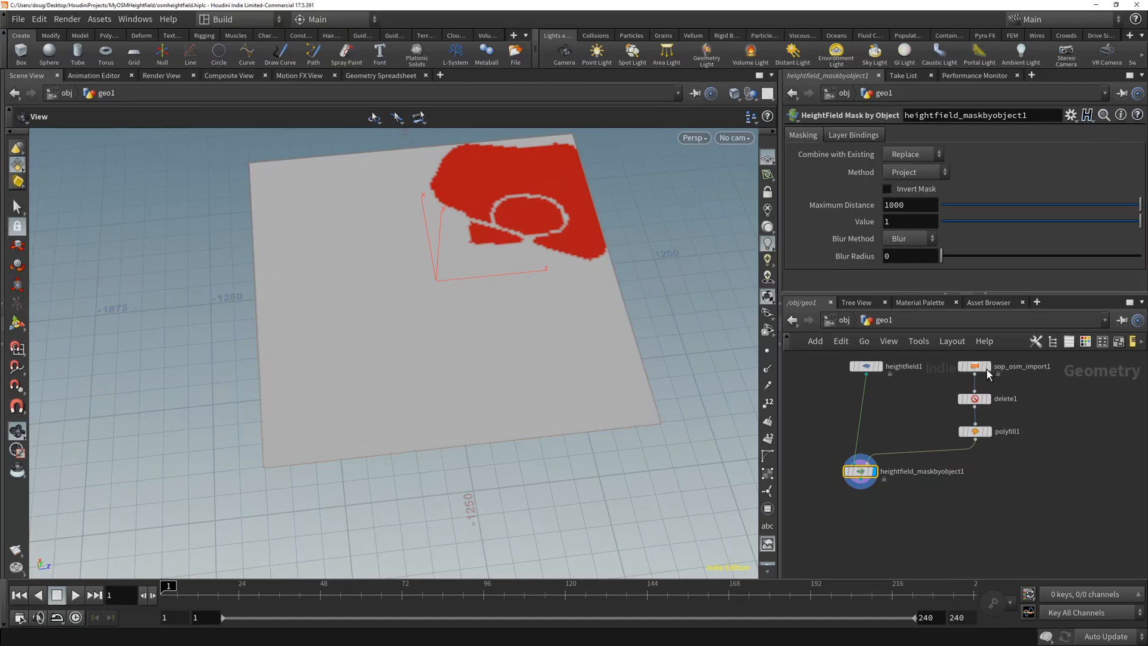
{"action": "middle_click_drag", "start_coordinate": [987, 374], "coordinate": [982, 433]}
{"action": "left_click_drag", "start_coordinate": [1017, 466], "coordinate": [972, 380]}
{"action": "left_click", "coordinate": [1004, 439]}
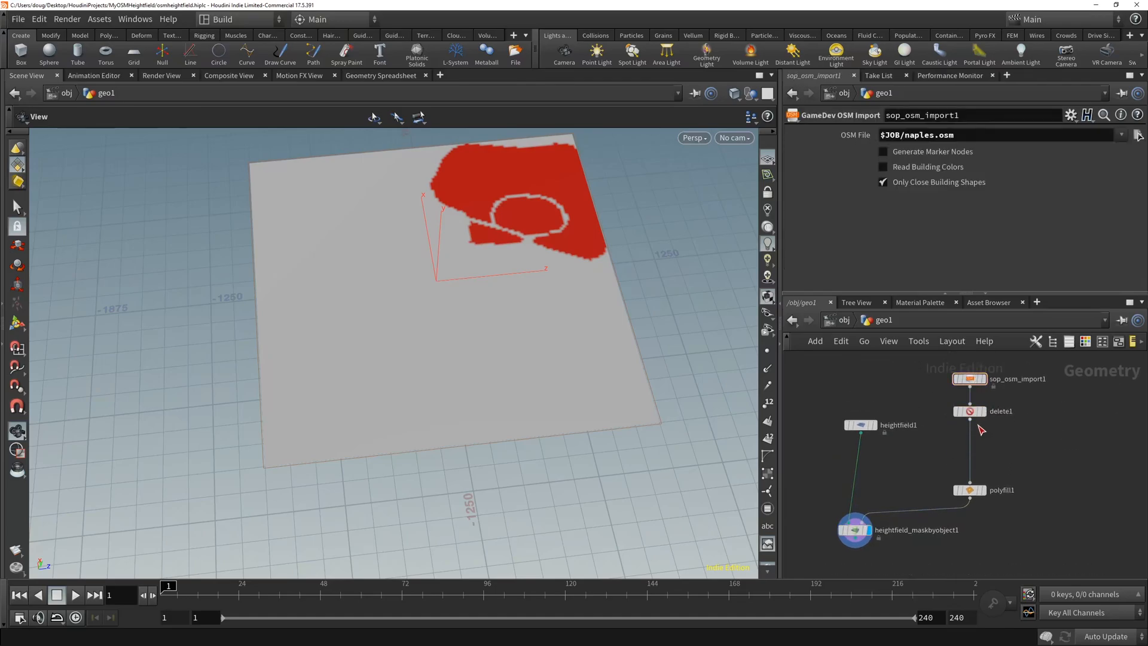
{"action": "key", "text": "Tab"}
{"action": "type", "text": "tran"}
{"action": "key", "text": "Return"}
{"action": "left_click", "coordinate": [994, 442]}
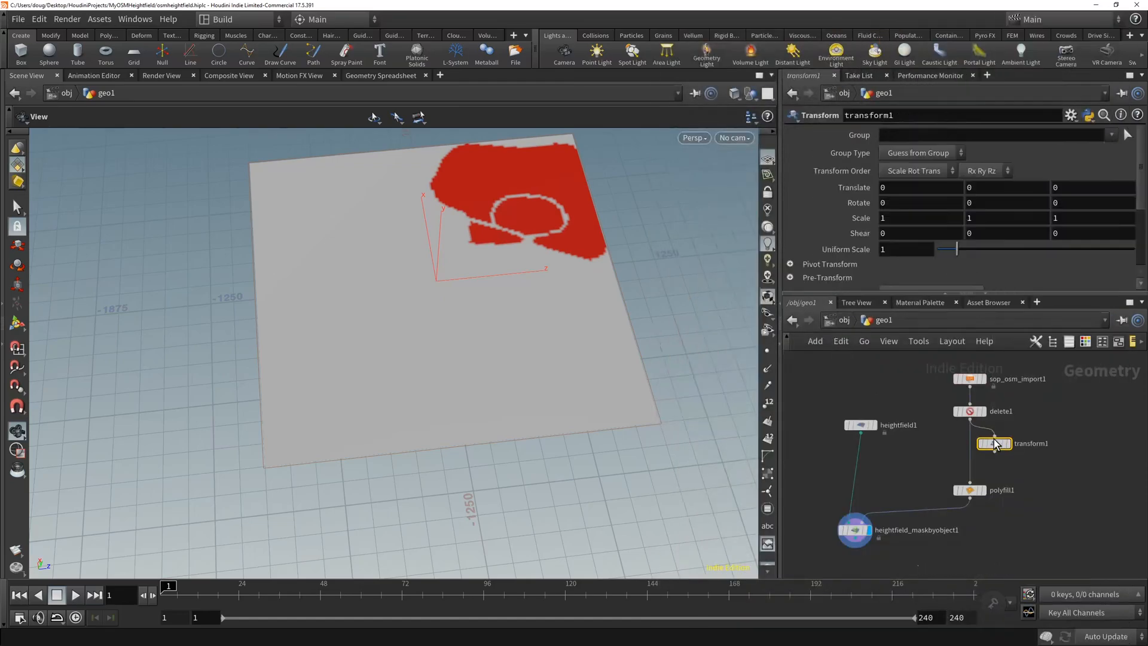
{"action": "mouse_move", "coordinate": [995, 451]}
{"action": "left_mouse_down"}
{"action": "mouse_move", "coordinate": [970, 483]}
{"action": "mouse_move", "coordinate": [980, 445]}
{"action": "mouse_move", "coordinate": [972, 451]}
{"action": "left_mouse_up"}
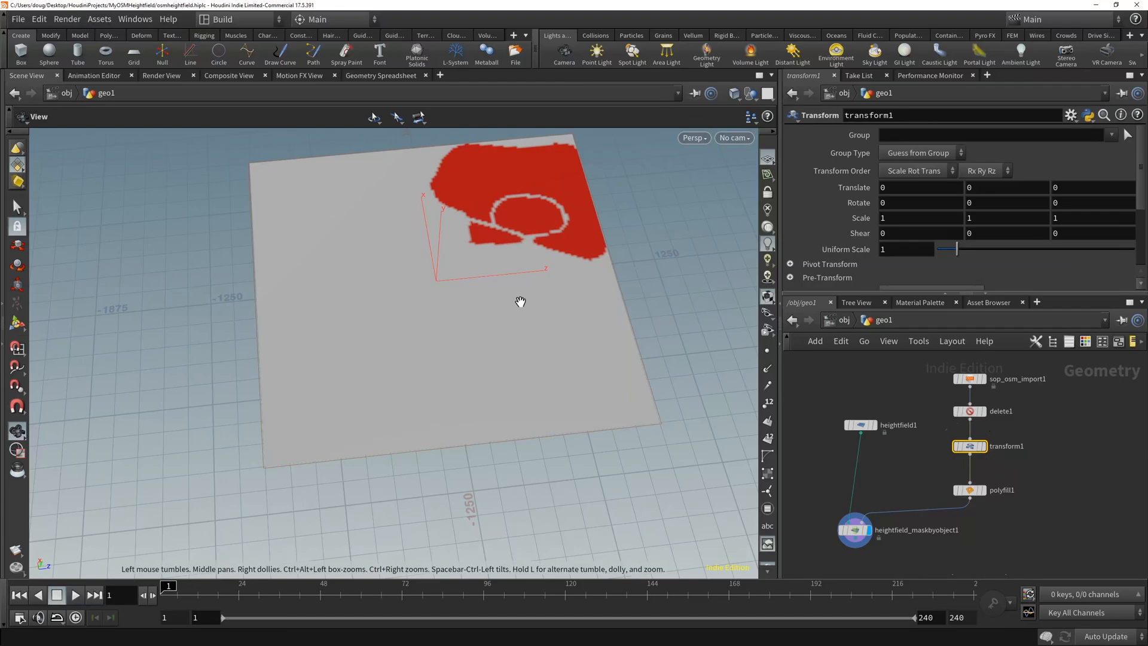
- Move the outlines fully onto the heightfield with the Transform node, translating them about -505 in X and -706 in Z
{"action": "key", "text": "Return"}
{"action": "left_click_drag", "start_coordinate": [460, 286], "coordinate": [339, 290]}
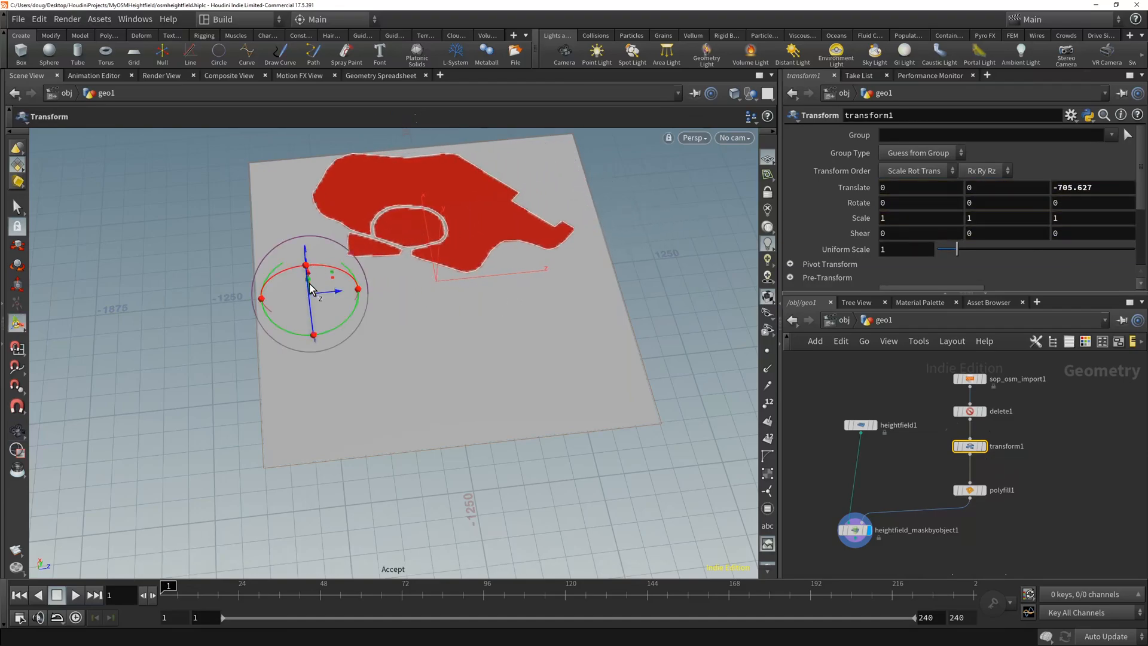
{"action": "left_click_drag", "start_coordinate": [346, 376], "coordinate": [312, 382], "text": "alt"}
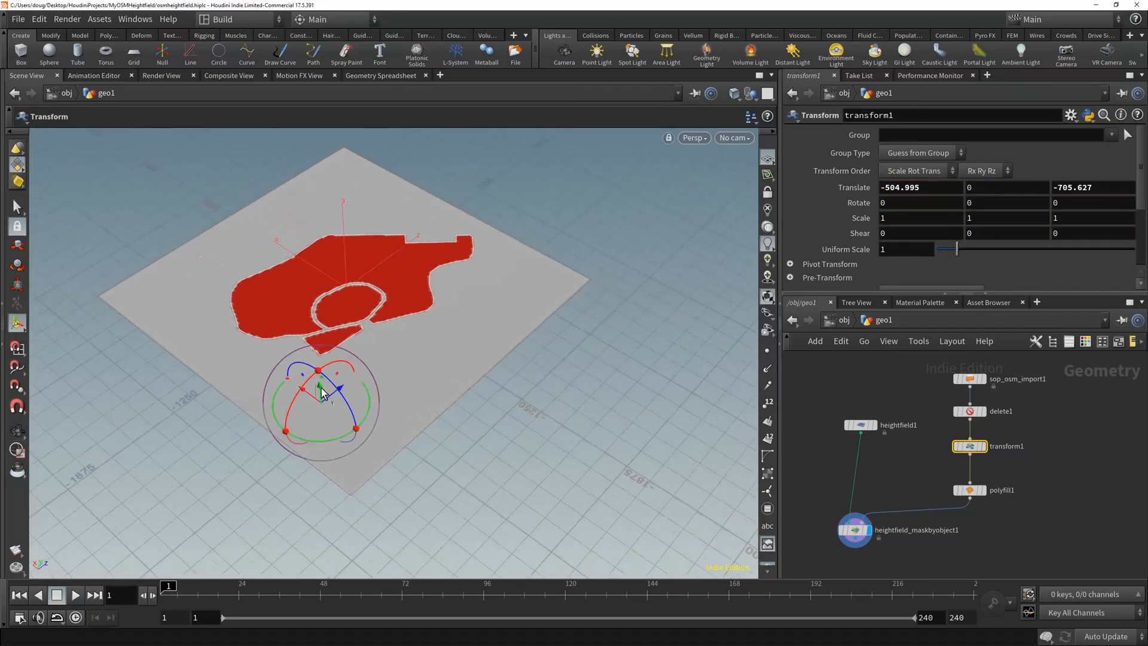
{"action": "left_click_drag", "start_coordinate": [515, 435], "coordinate": [400, 430], "text": "alt"}
{"action": "right_click_drag", "start_coordinate": [400, 431], "coordinate": [472, 207], "text": "alt"}
{"action": "middle_click_drag", "start_coordinate": [523, 317], "coordinate": [395, 382], "text": "alt"}
{"action": "right_click_drag", "start_coordinate": [395, 383], "coordinate": [405, 343], "text": "alt"}
{"action": "left_click_drag", "start_coordinate": [404, 344], "coordinate": [435, 344], "text": "alt"}
{"action": "key", "text": "t"}
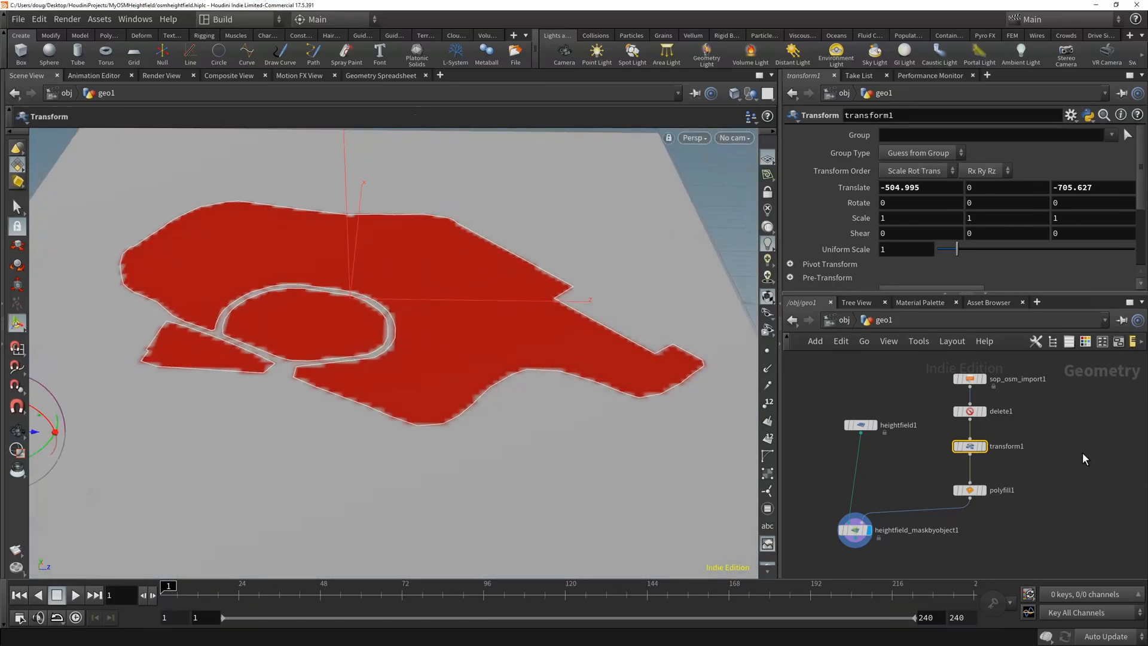
- Set the HeightField's grid spacing to 1 and inspect the mask edges up close
{"action": "left_click", "coordinate": [861, 424]}
{"action": "double_click", "coordinate": [911, 223]}
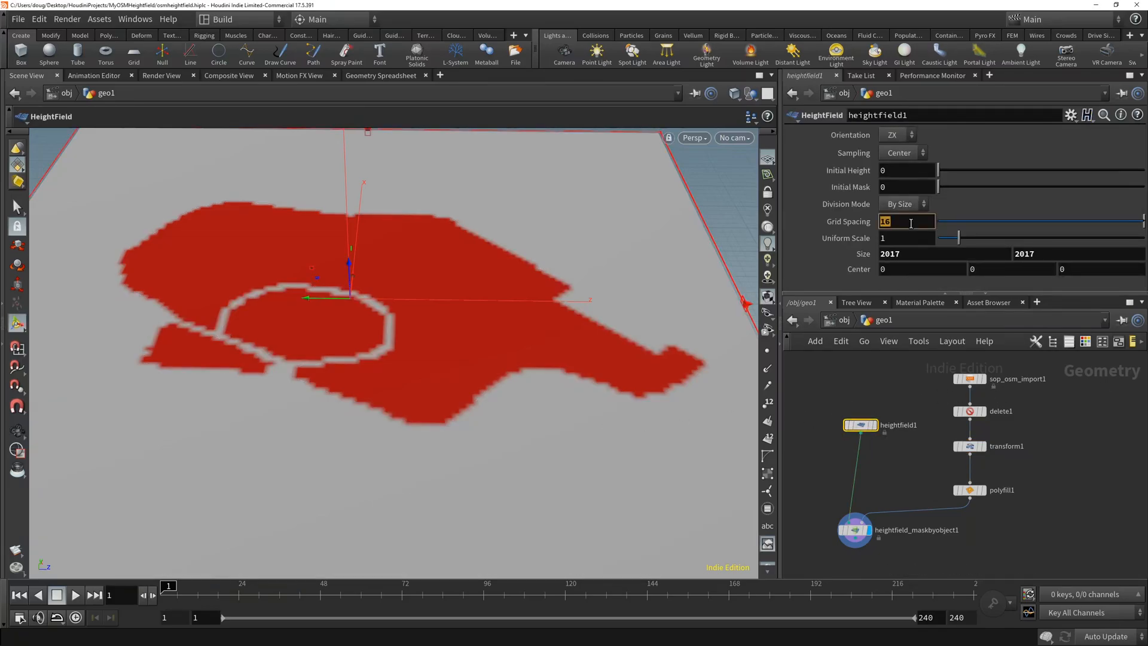
{"action": "type", "text": "1"}
{"action": "key", "text": "Return"}
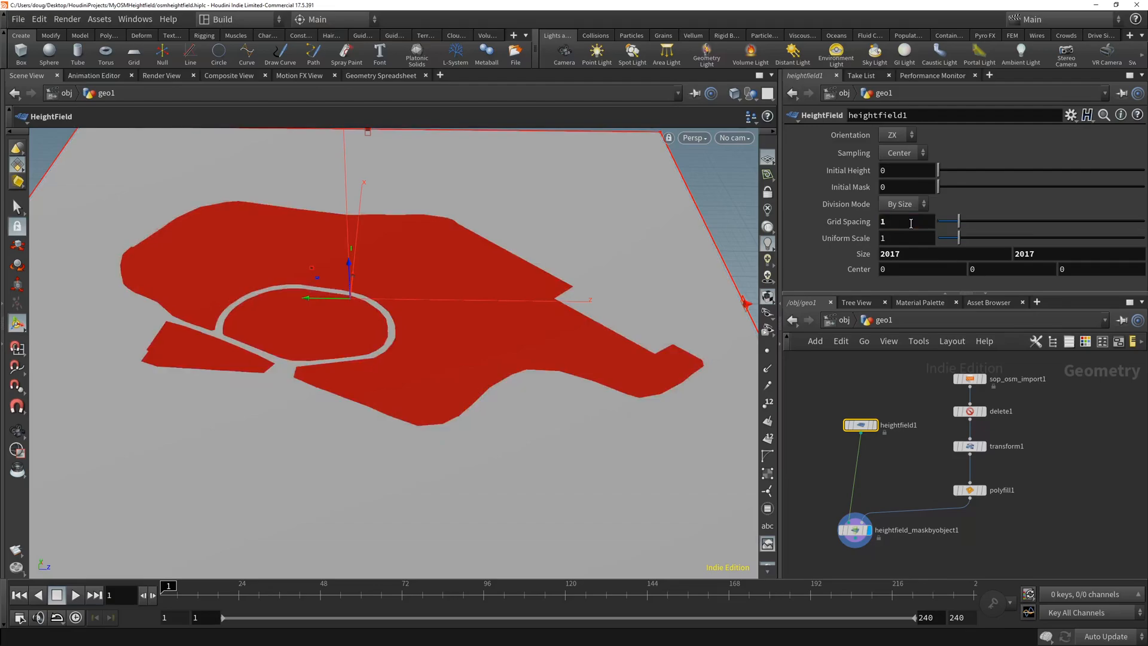
{"action": "scroll", "coordinate": [389, 299], "scroll_direction": "up", "scroll_amount": 3}
{"action": "left_click_drag", "start_coordinate": [390, 294], "coordinate": [443, 359], "text": "alt"}
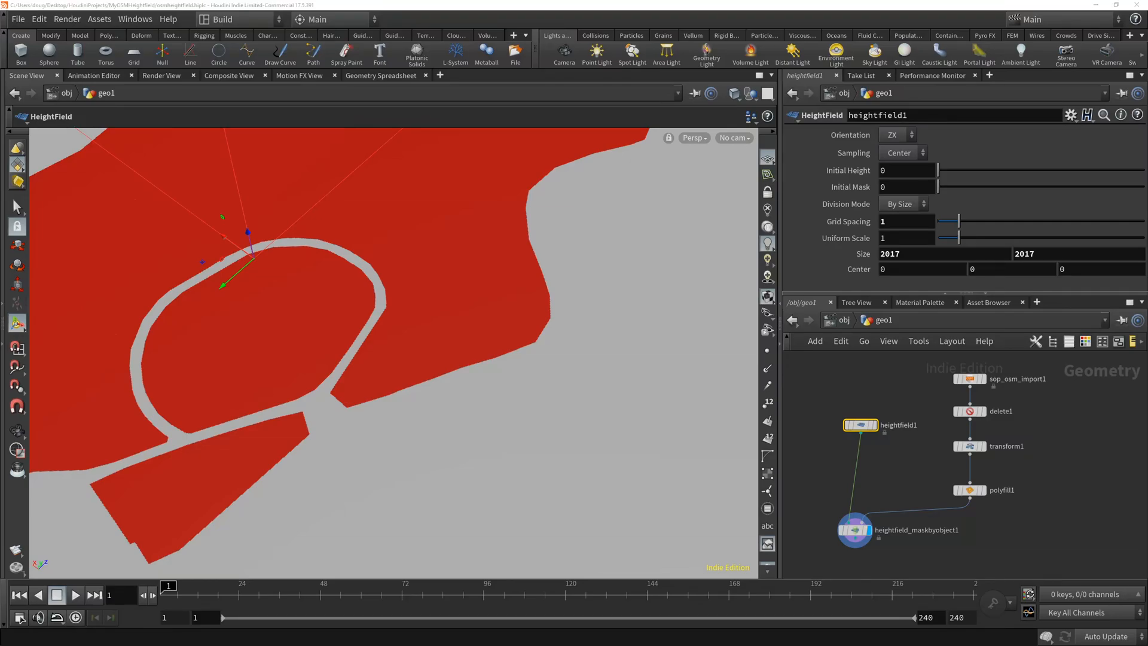
- Add a HeightField Remap node below the Mask by Object node and display its result
{"action": "left_click", "coordinate": [858, 530]}
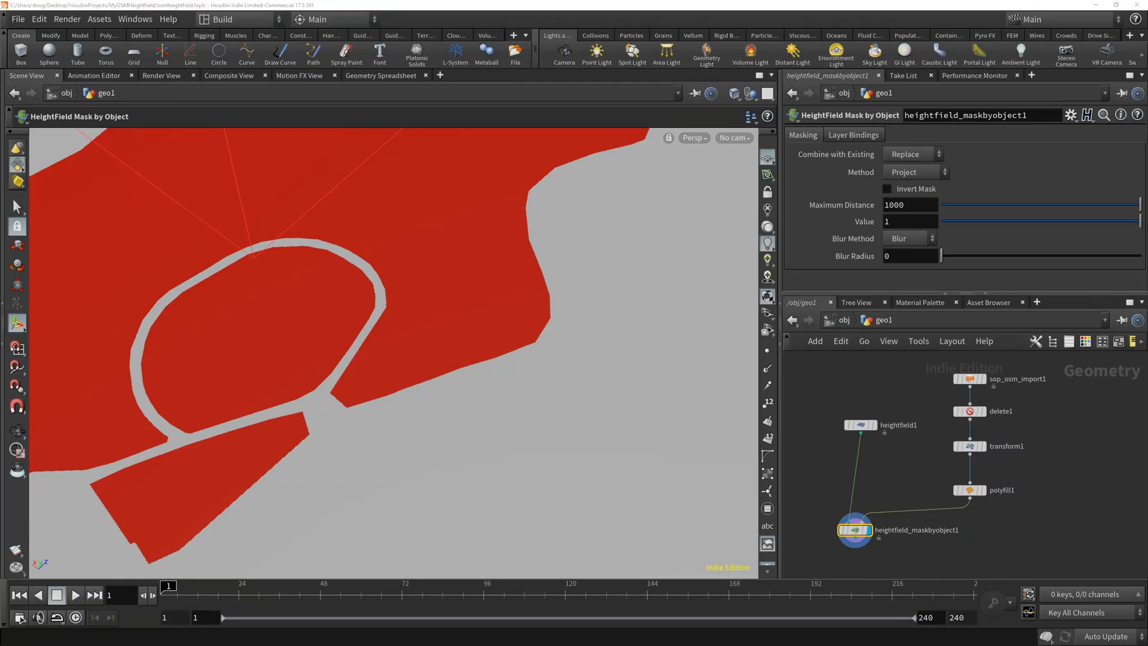
{"action": "middle_click_drag", "start_coordinate": [1005, 550], "coordinate": [1019, 444]}
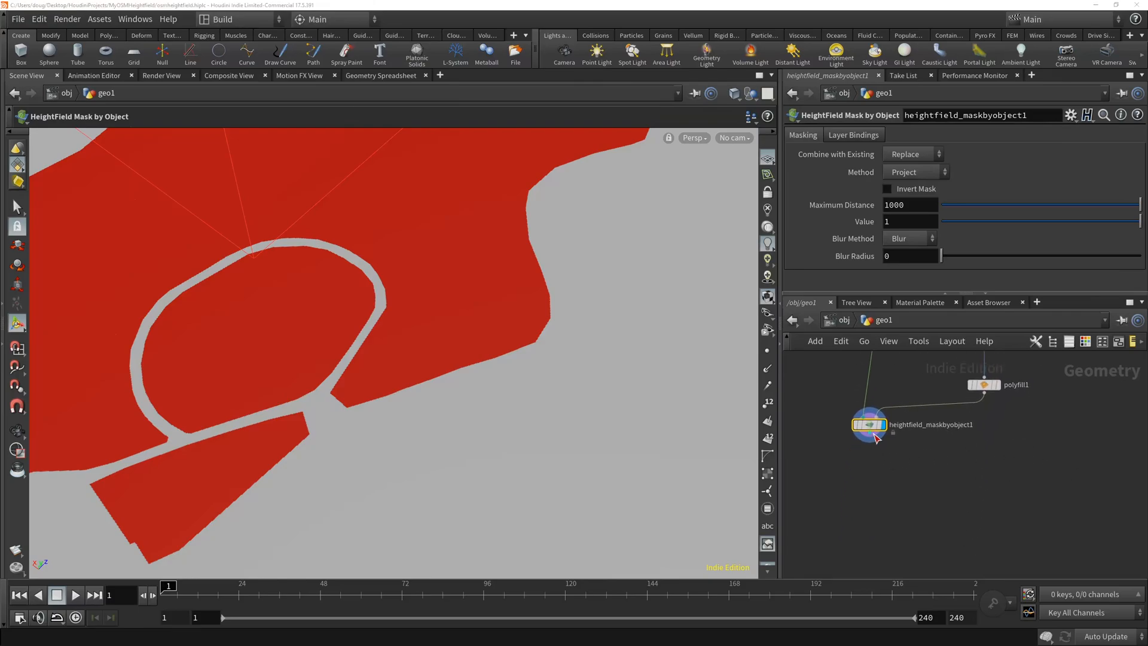
{"action": "left_click", "coordinate": [875, 438]}
{"action": "key", "text": "Tab"}
{"action": "type", "text": "remap"}
{"action": "key", "text": "Return"}
{"action": "left_click", "coordinate": [871, 473]}
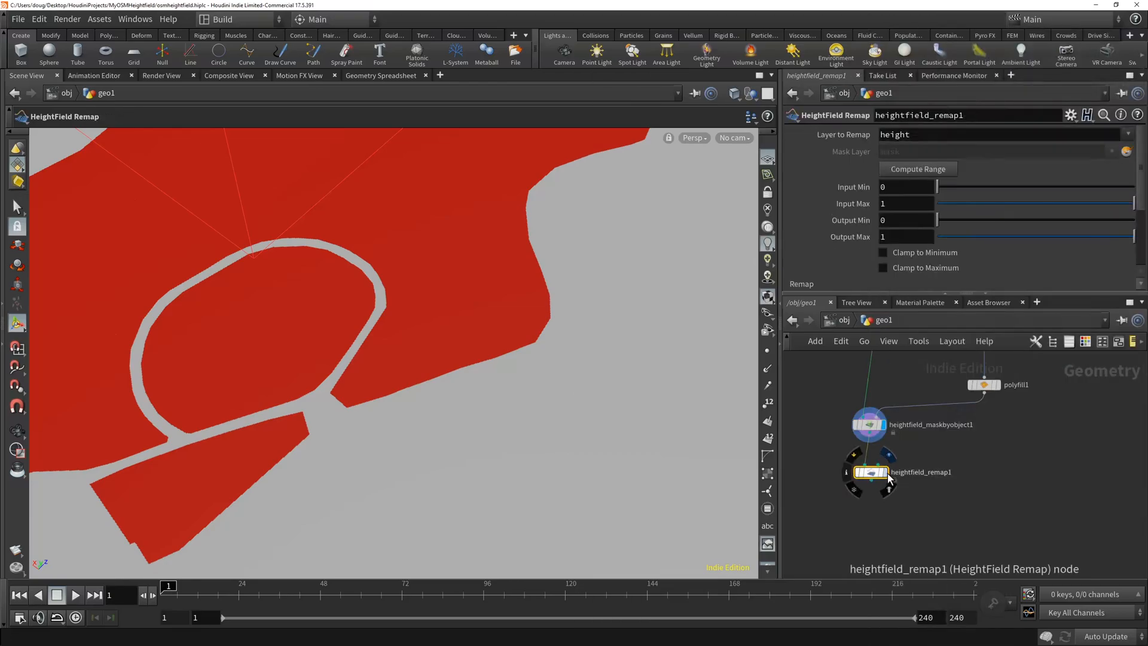
{"action": "left_click", "coordinate": [888, 472]}
{"action": "left_click_drag", "start_coordinate": [873, 475], "coordinate": [871, 486]}
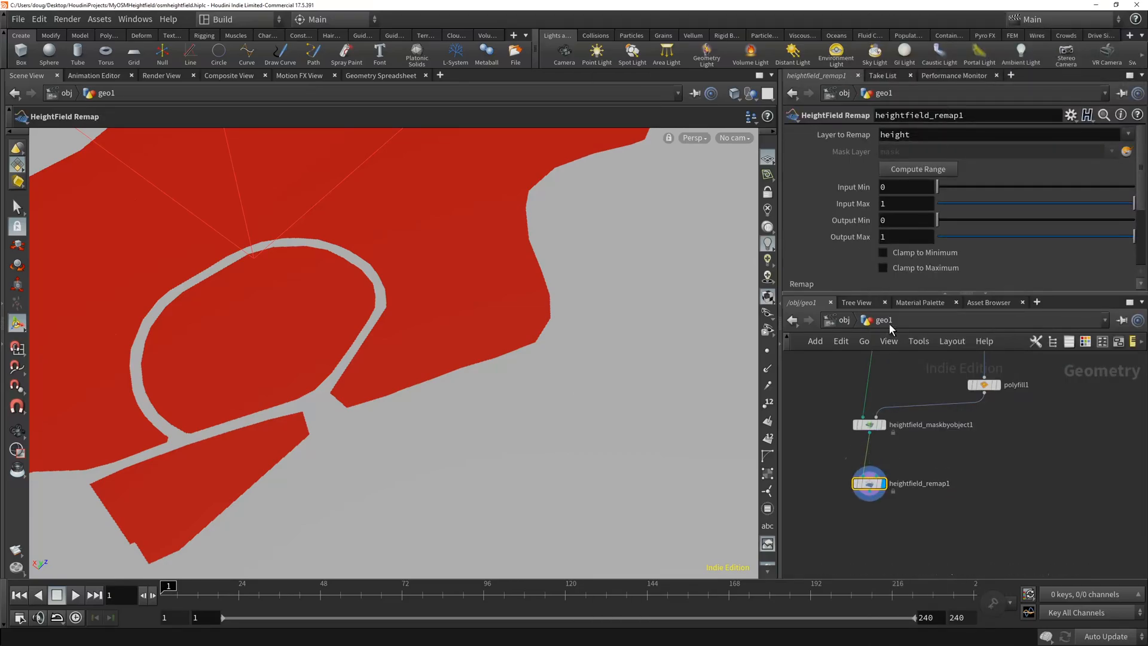
- Set the HeightField Remap's input max to 0 and both its output min and output max to 10
{"action": "left_click", "coordinate": [905, 189]}
{"action": "key", "text": "Tab"}
{"action": "type", "text": "0"}
{"action": "key", "text": "Tab"}
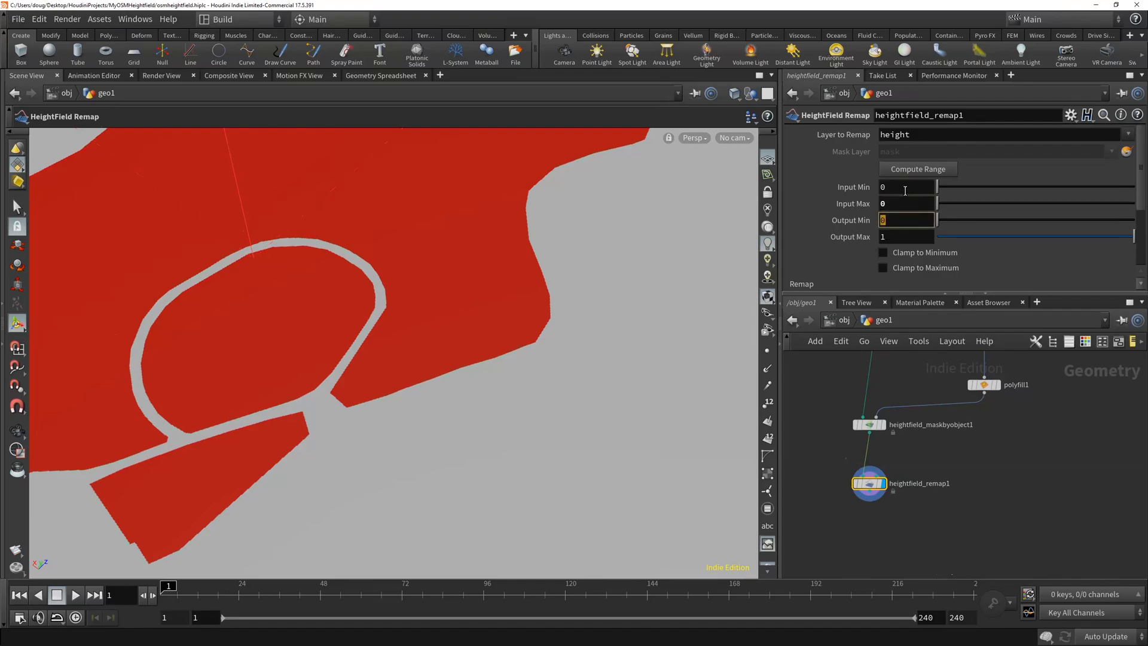
{"action": "type", "text": "10"}
{"action": "key", "text": "Tab"}
{"action": "type", "text": "10"}
{"action": "key", "text": "Tab"}
- Connect the Mask by Object output to the Remap's mask input and inspect the raised edges from a low angle
{"action": "left_click_drag", "start_coordinate": [869, 432], "coordinate": [877, 476]}
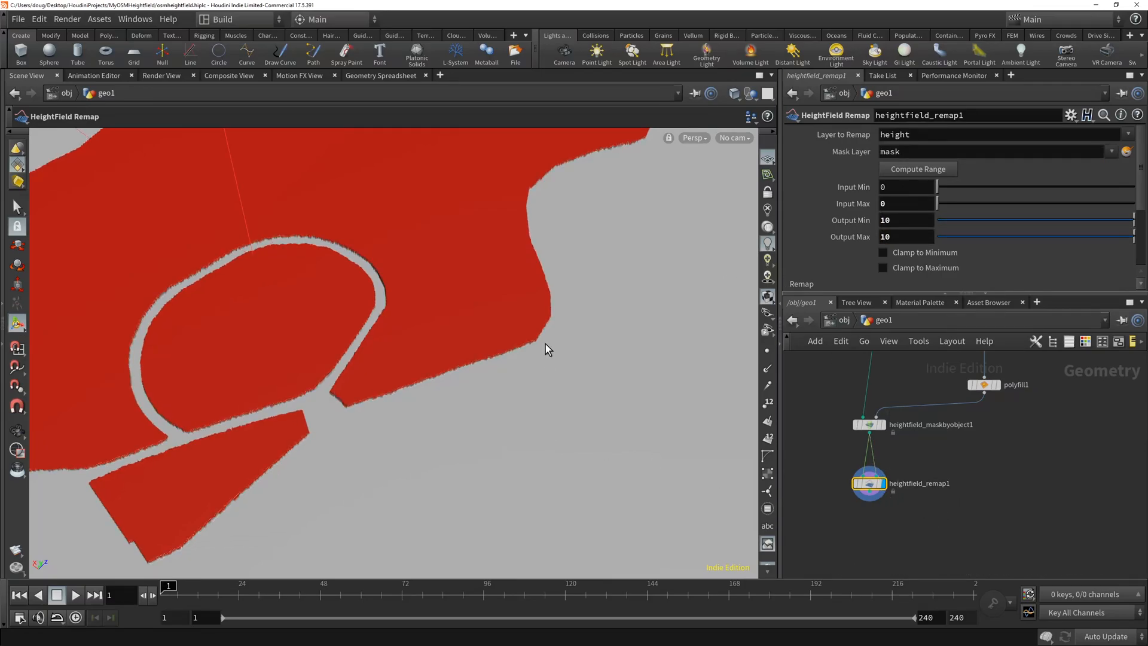
{"action": "key", "text": "Escape"}
{"action": "left_click_drag", "start_coordinate": [497, 375], "coordinate": [390, 359]}
{"action": "right_click_drag", "start_coordinate": [390, 359], "coordinate": [452, 407]}
{"action": "left_click_drag", "start_coordinate": [472, 415], "coordinate": [394, 450]}
{"action": "key", "text": "Return"}
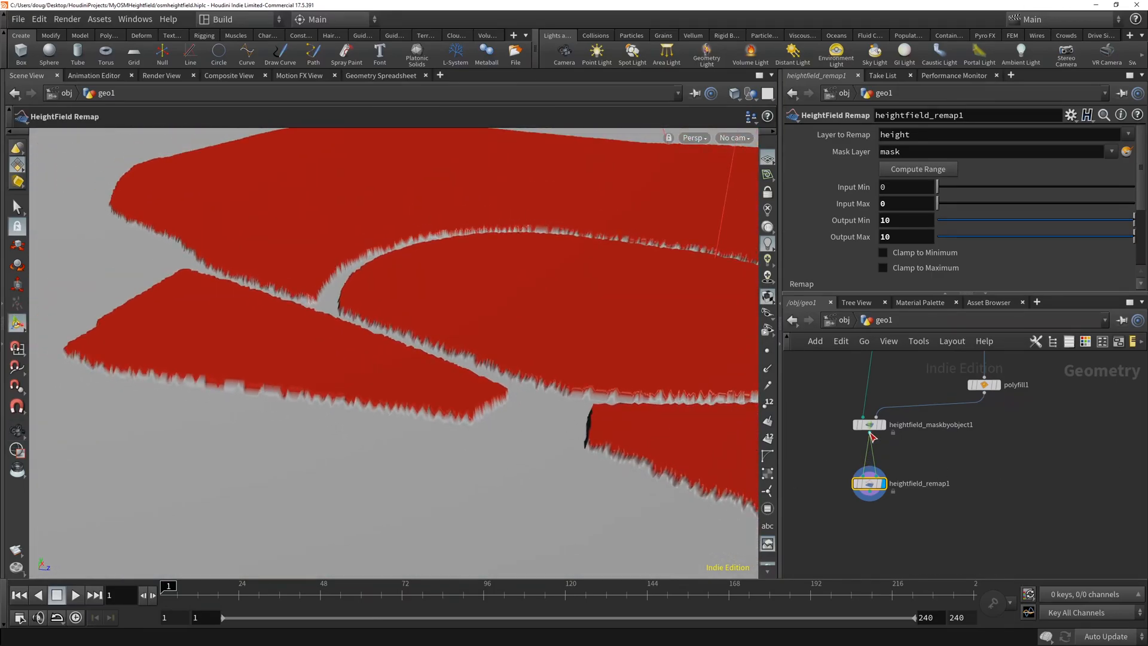
- Display the Mask by Object node and set its blur method to Expand with a blur radius of 4
{"action": "left_click_drag", "start_coordinate": [872, 486], "coordinate": [873, 550]}
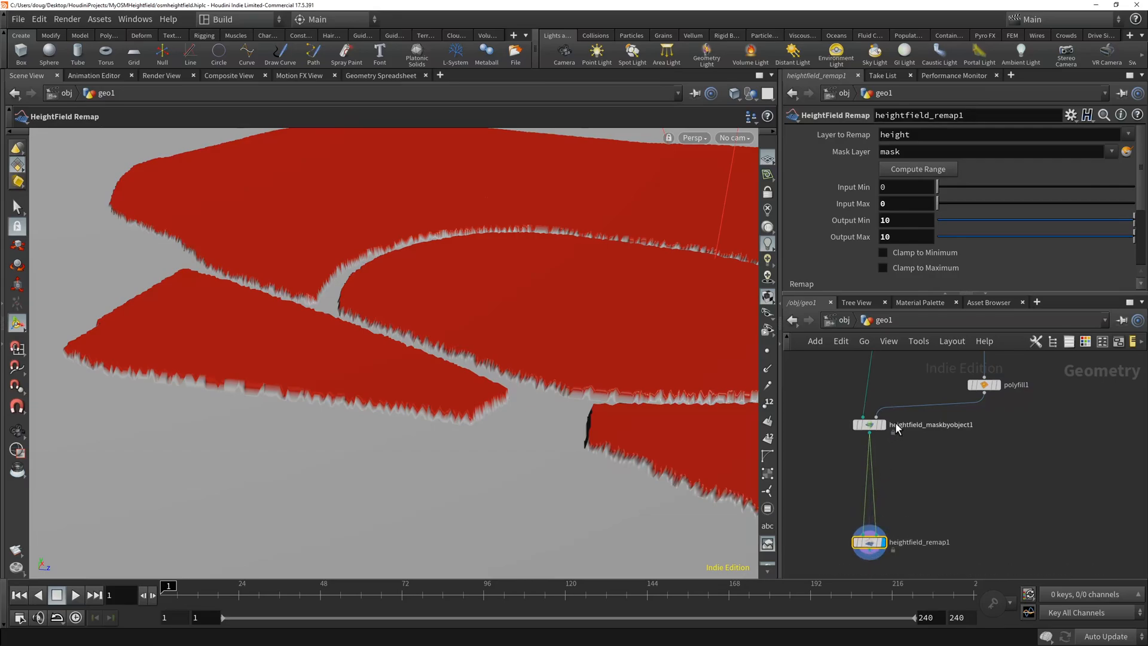
{"action": "left_click", "coordinate": [882, 425]}
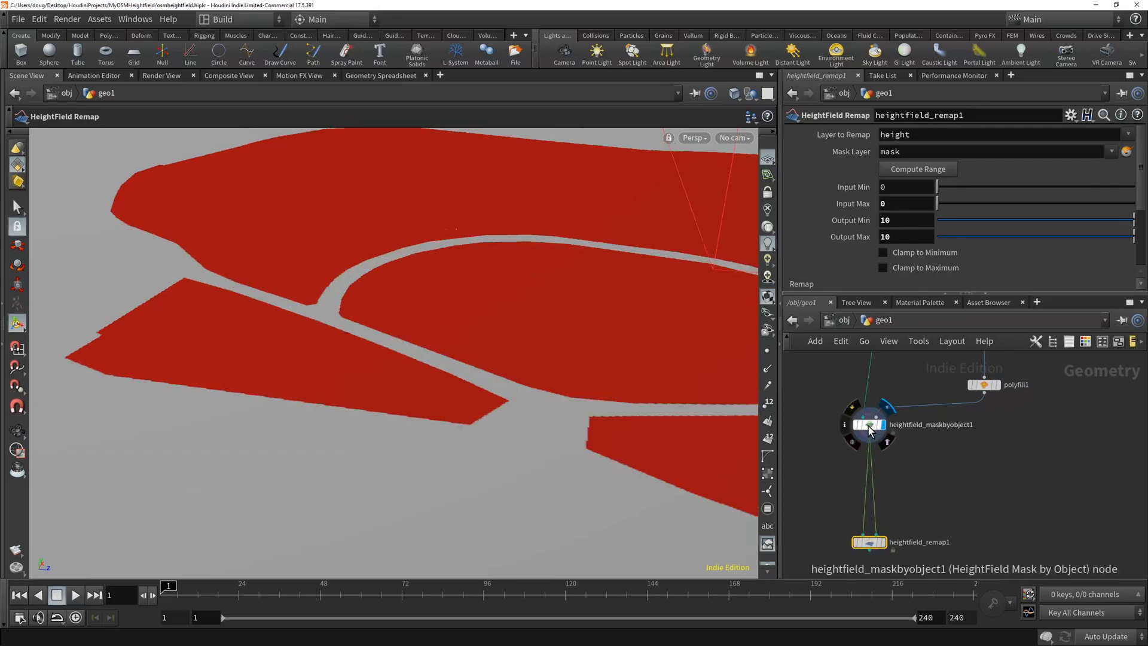
{"action": "left_click", "coordinate": [869, 426]}
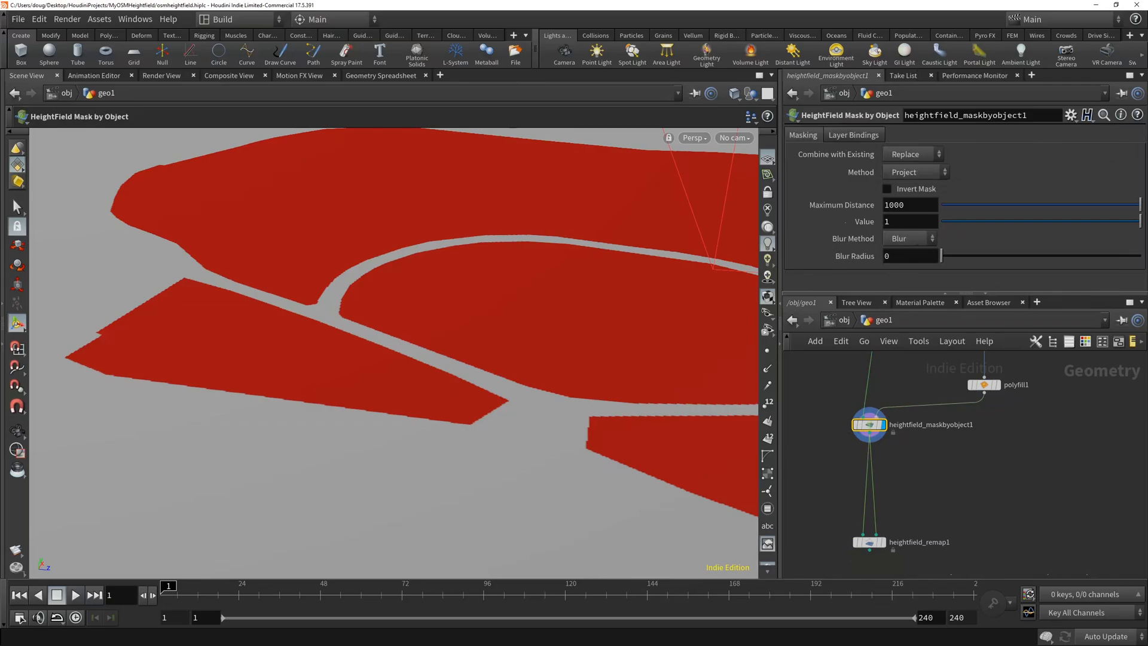
{"action": "left_click", "coordinate": [899, 240]}
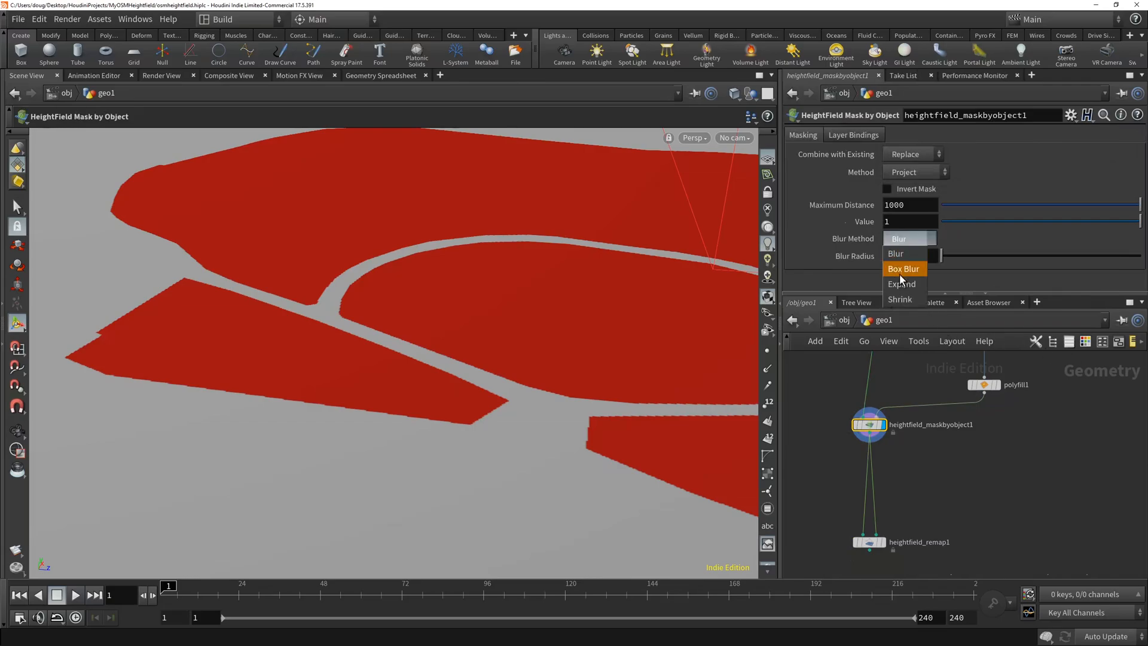
{"action": "left_click", "coordinate": [901, 285]}
{"action": "left_click", "coordinate": [919, 257]}
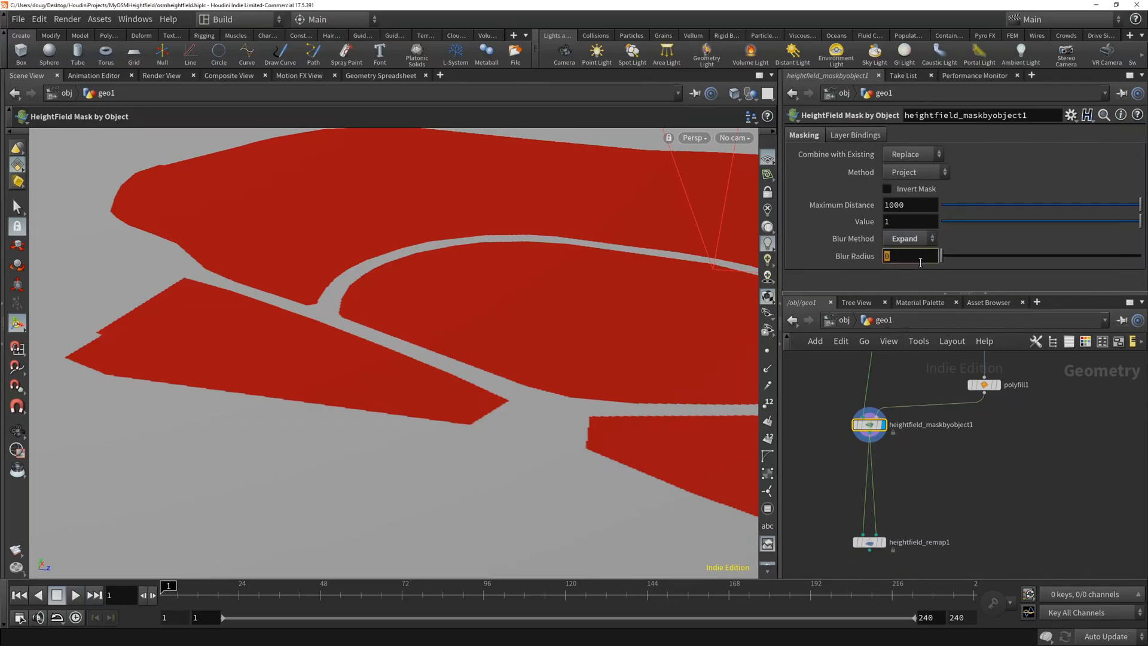
{"action": "key", "text": "Return"}
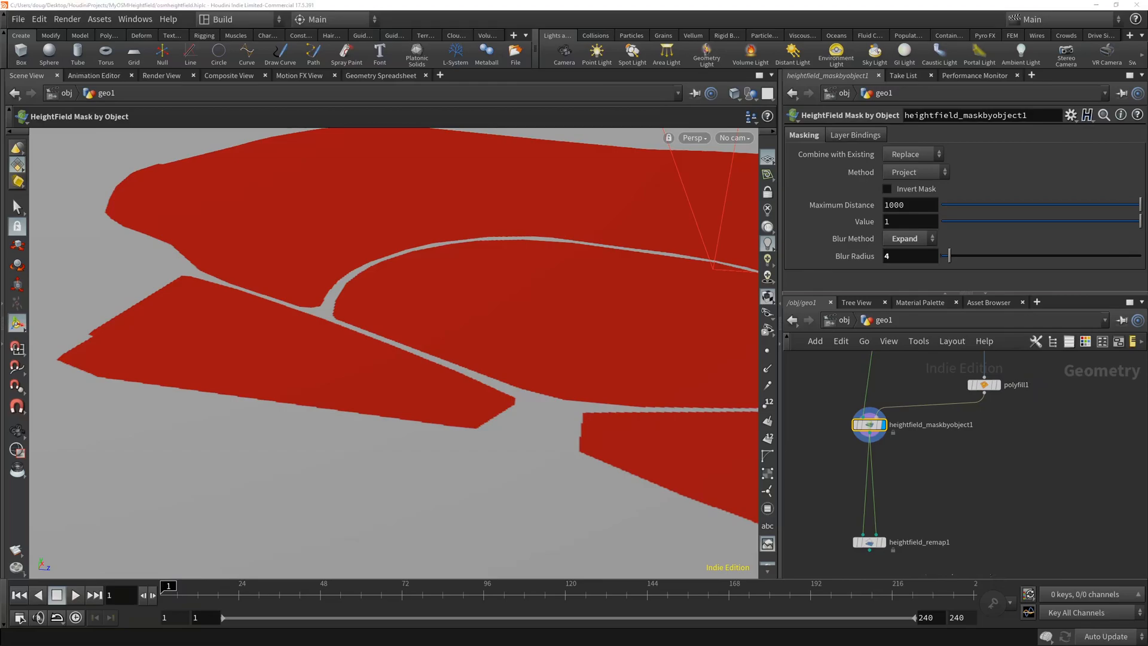
- Add a HeightField Mask Blur node after Mask by Object, wire its output to the Remap node's first input and display it
{"action": "left_click", "coordinate": [872, 441]}
{"action": "key", "text": "Tab"}
{"action": "type", "text": "hf blur"}
{"action": "key", "text": "Return"}
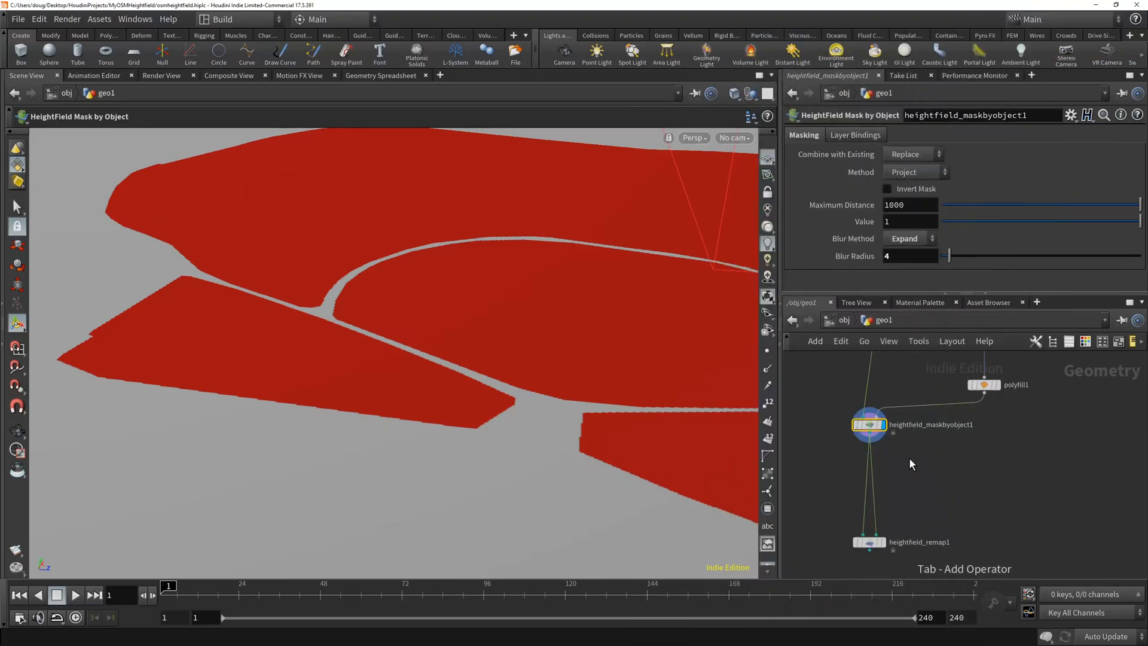
{"action": "left_click", "coordinate": [908, 457]}
{"action": "left_click", "coordinate": [908, 465]}
{"action": "left_click", "coordinate": [862, 535]}
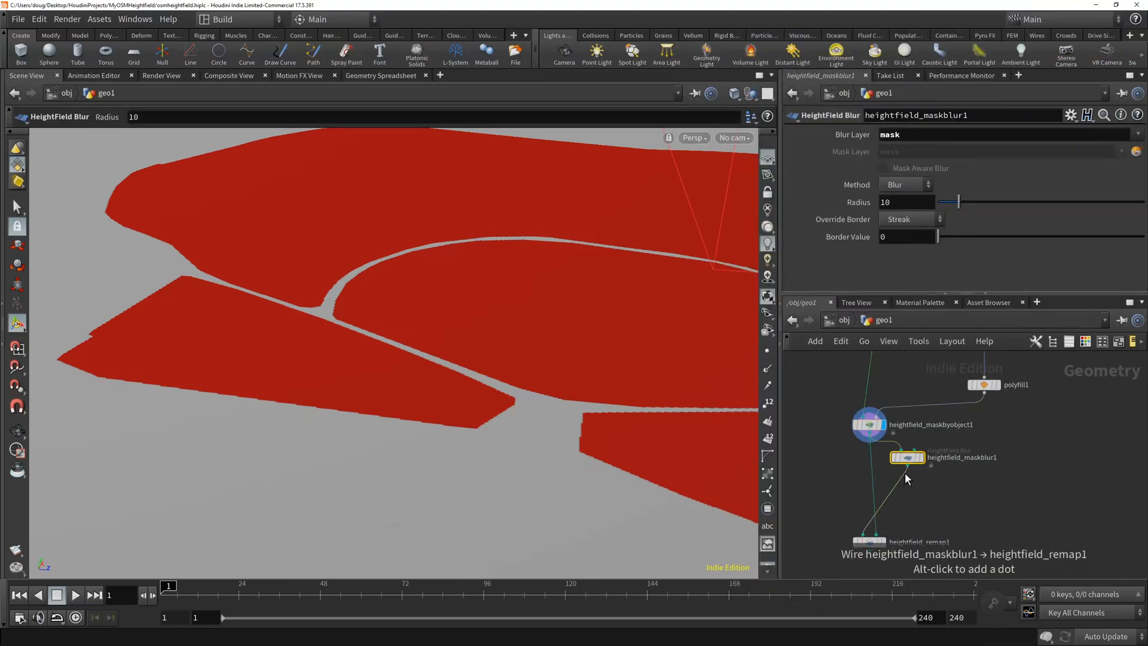
{"action": "left_click", "coordinate": [921, 458]}
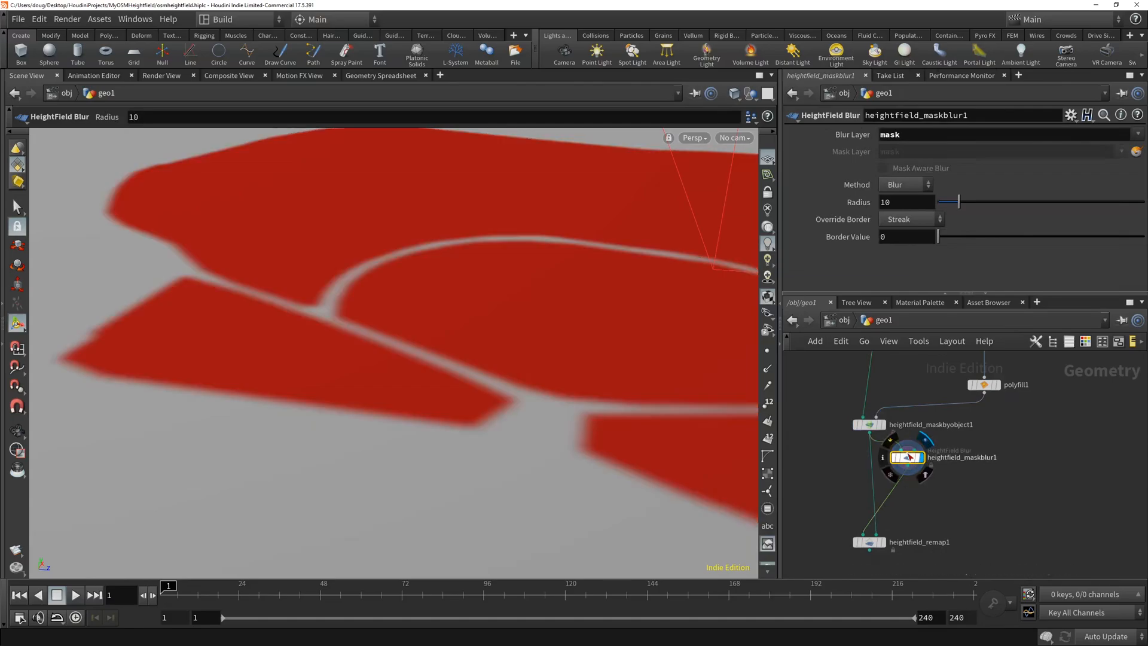
{"action": "double_click", "coordinate": [912, 208]}
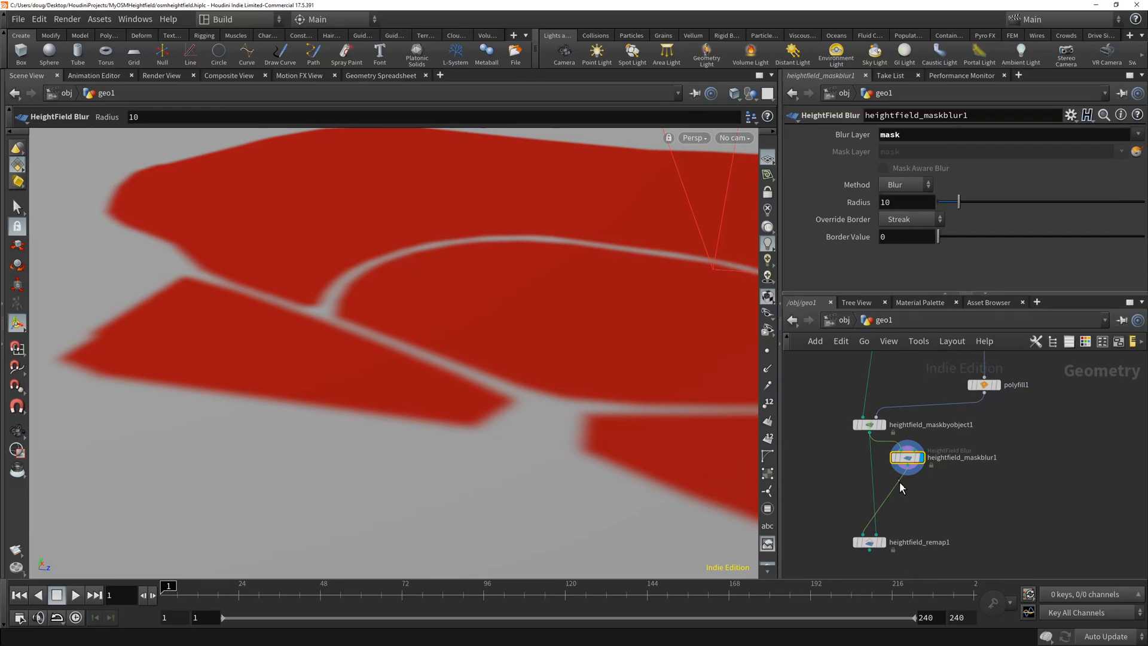
- Place the Mask Blur node in line so it feeds both Remap inputs, and display the Remap result
{"action": "left_click_drag", "start_coordinate": [876, 535], "coordinate": [869, 471]}
{"action": "left_click", "coordinate": [884, 542]}
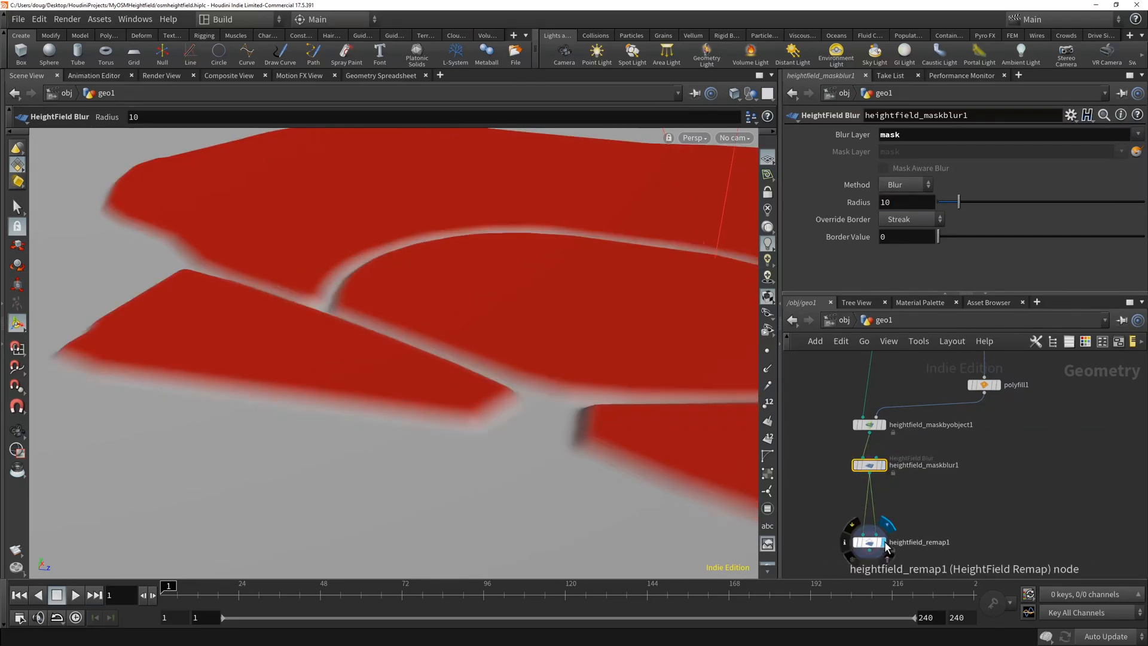
{"action": "left_click_drag", "start_coordinate": [551, 397], "coordinate": [706, 395]}
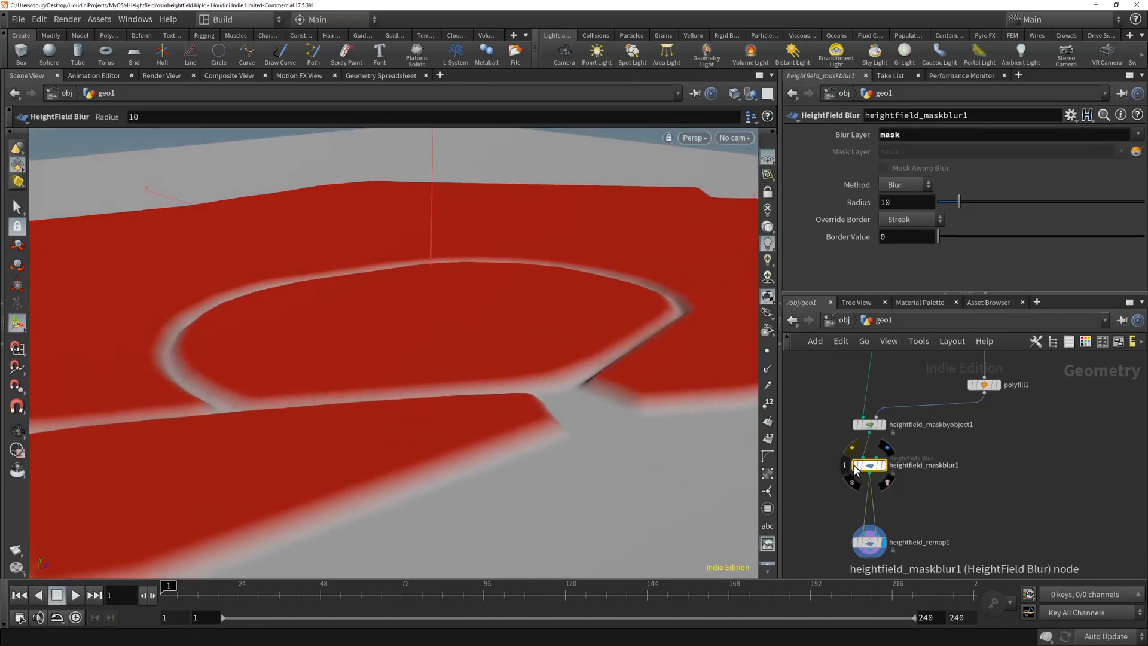
- Toggle the Mask Blur node's bypass to compare the raised edges, and move the Remap node closer below it
{"action": "left_click", "coordinate": [851, 450]}
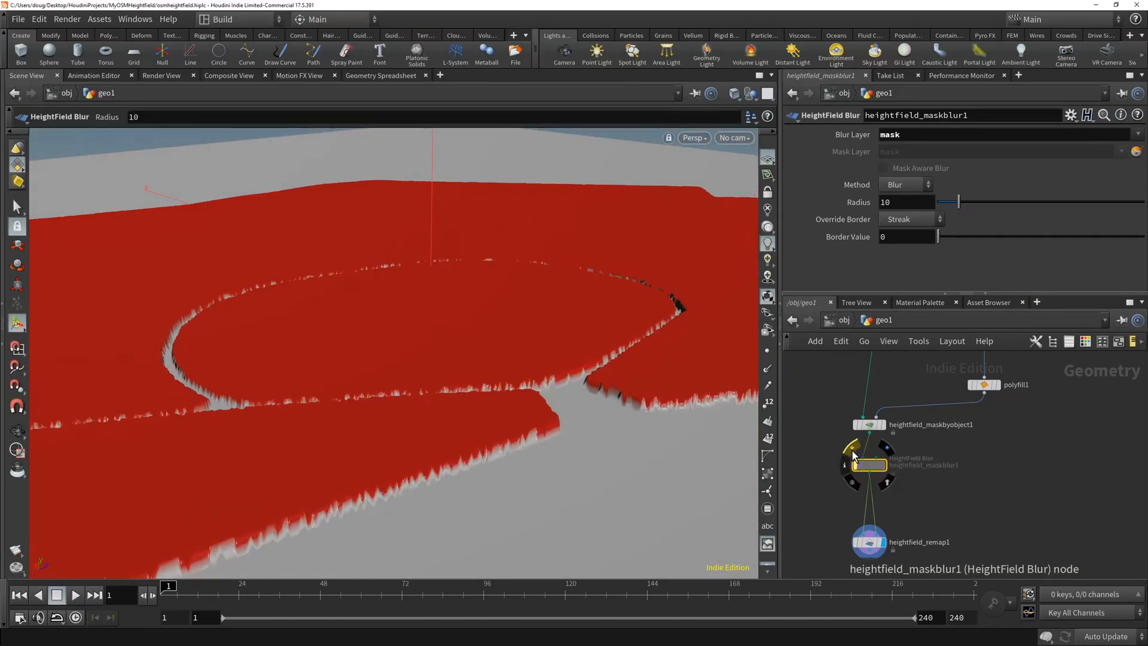
{"action": "left_click", "coordinate": [852, 450]}
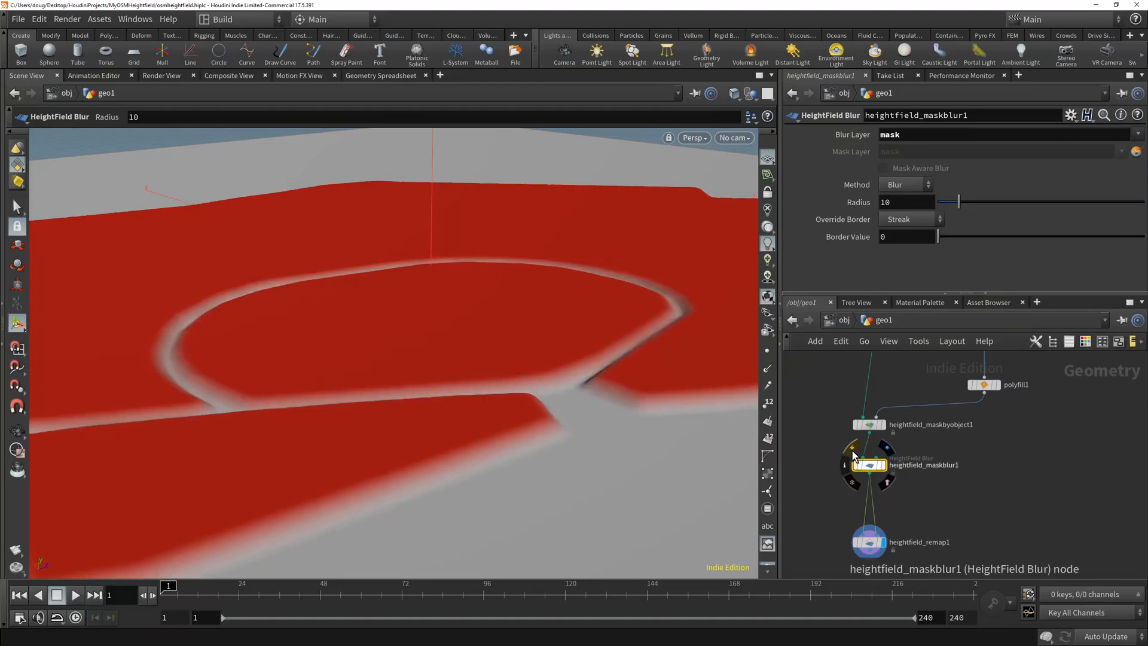
{"action": "left_click", "coordinate": [851, 449]}
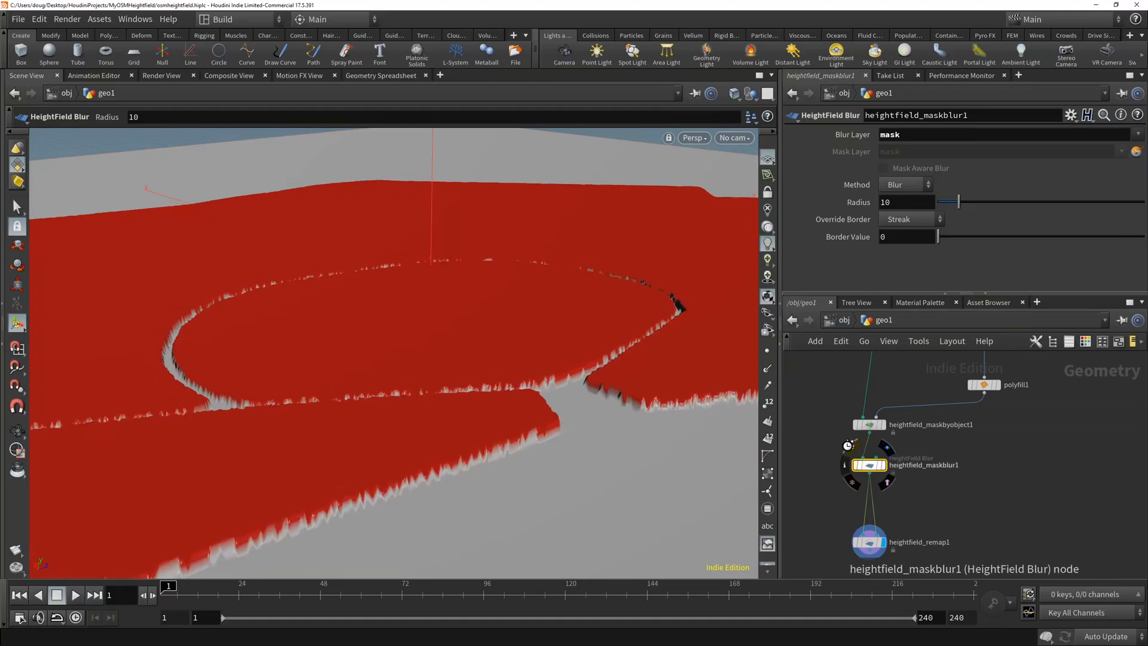
{"action": "left_click", "coordinate": [852, 450]}
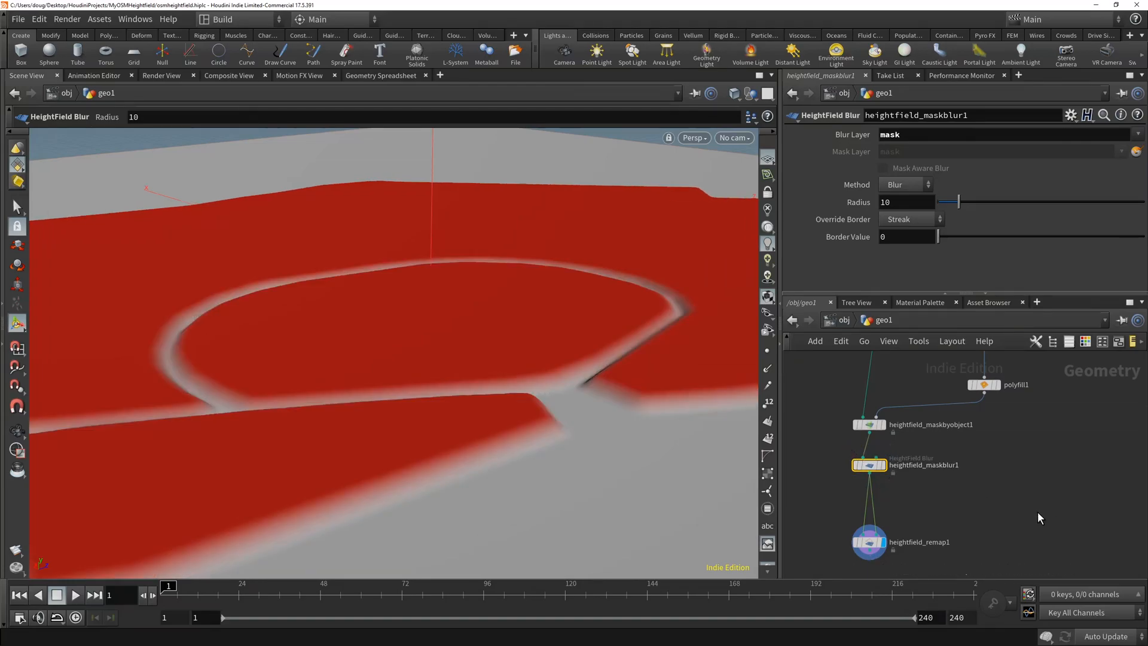
{"action": "left_click_drag", "start_coordinate": [870, 542], "coordinate": [872, 519]}
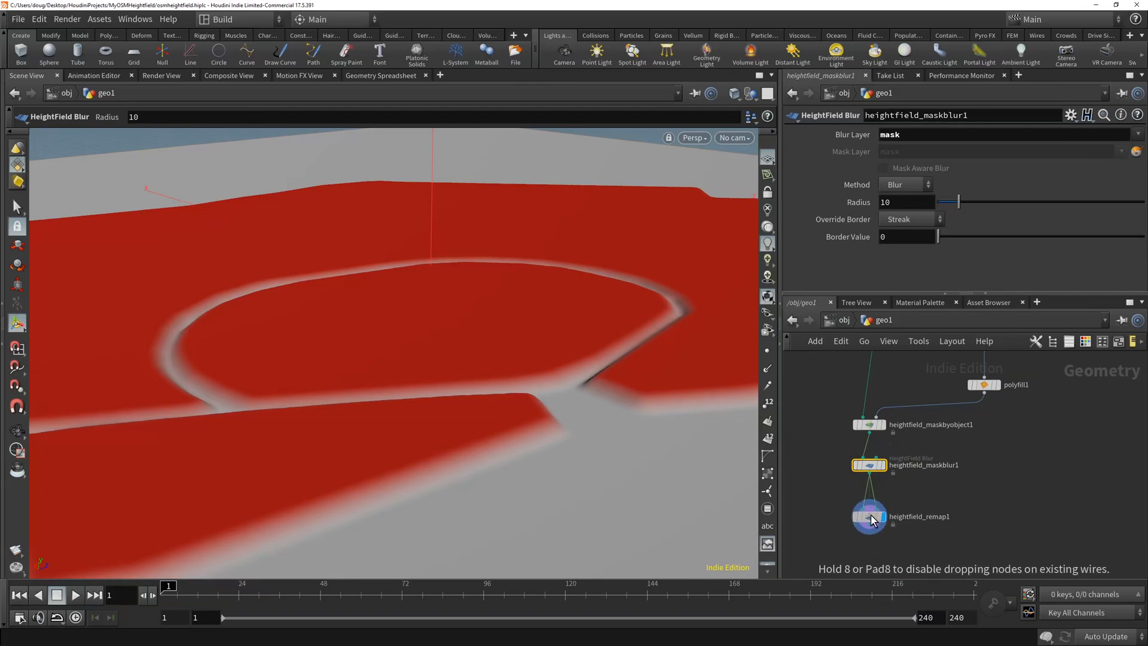
- Examine the blurred edges of the raised areas from several angles and distances
{"action": "left_click_drag", "start_coordinate": [568, 359], "coordinate": [487, 389], "text": "alt"}
{"action": "right_click_drag", "start_coordinate": [488, 541], "coordinate": [487, 457], "text": "alt"}
{"action": "middle_click_drag", "start_coordinate": [504, 410], "coordinate": [559, 361], "text": "alt"}
{"action": "left_click_drag", "start_coordinate": [558, 361], "coordinate": [533, 284], "text": "alt"}
{"action": "middle_click_drag", "start_coordinate": [533, 285], "coordinate": [536, 384], "text": "alt"}
{"action": "left_click_drag", "start_coordinate": [536, 385], "coordinate": [565, 432], "text": "alt"}
{"action": "middle_click_drag", "start_coordinate": [566, 433], "coordinate": [600, 465], "text": "alt"}
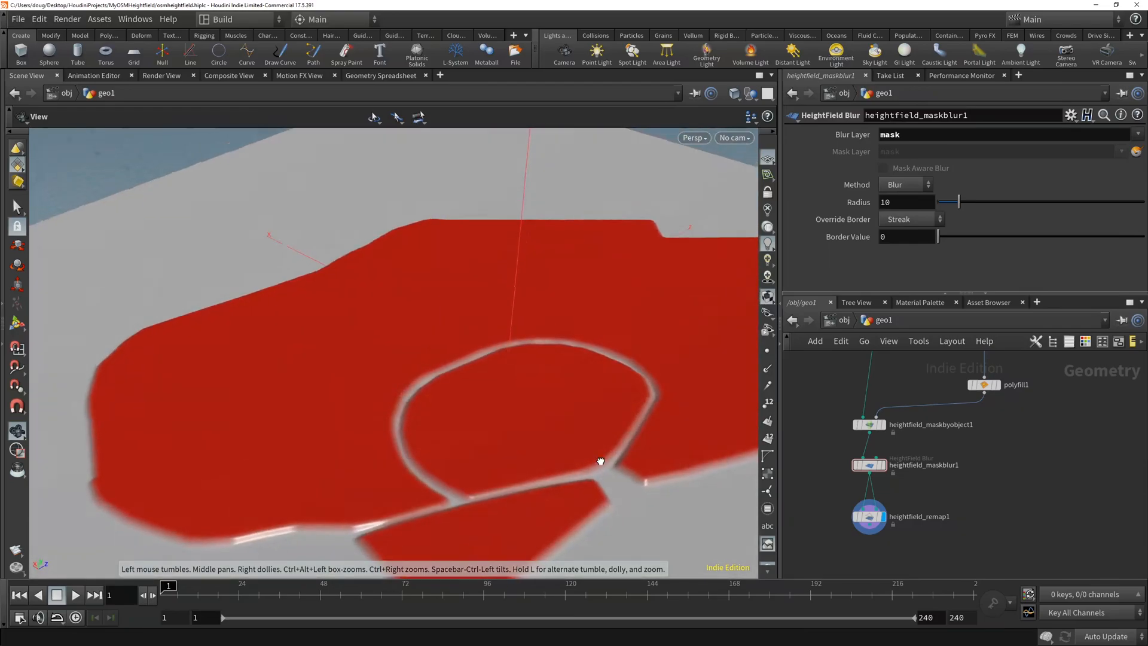
{"action": "left_click_drag", "start_coordinate": [600, 464], "coordinate": [602, 448], "text": "alt"}
{"action": "left_click_drag", "start_coordinate": [353, 356], "coordinate": [413, 395], "text": "alt"}
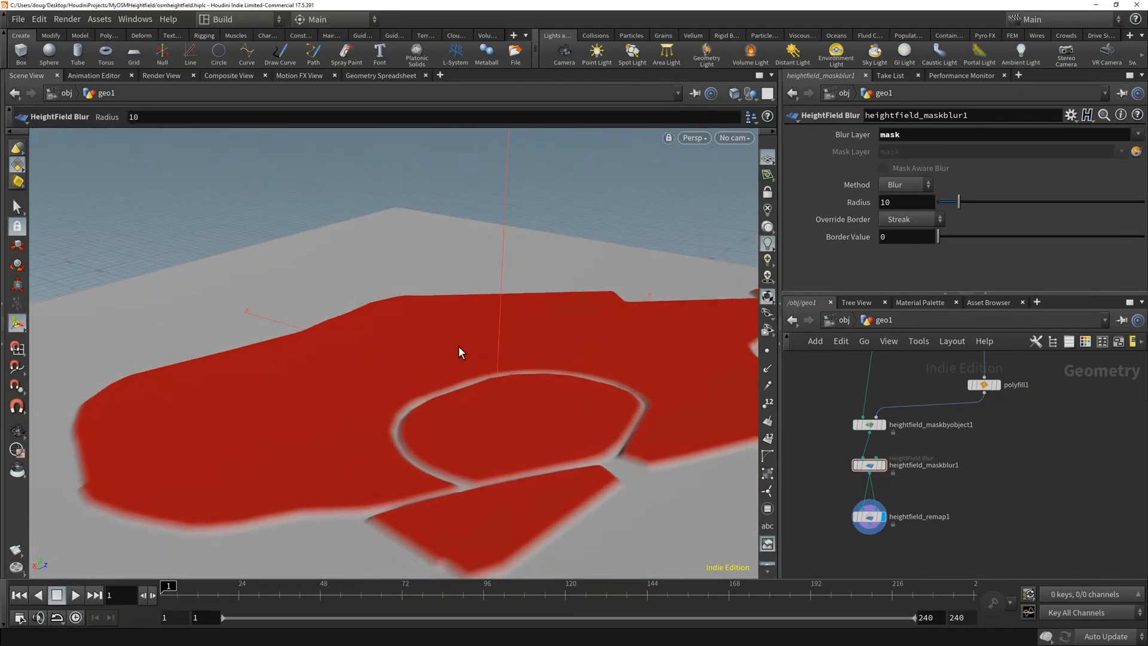
{"action": "left_click_drag", "start_coordinate": [651, 372], "coordinate": [532, 468], "text": "alt"}
- Add a HeightField Mask by Feature node below the Remap node and display its result
{"action": "middle_click_drag", "start_coordinate": [1014, 522], "coordinate": [1020, 494]}
{"action": "left_click_drag", "start_coordinate": [877, 492], "coordinate": [877, 480]}
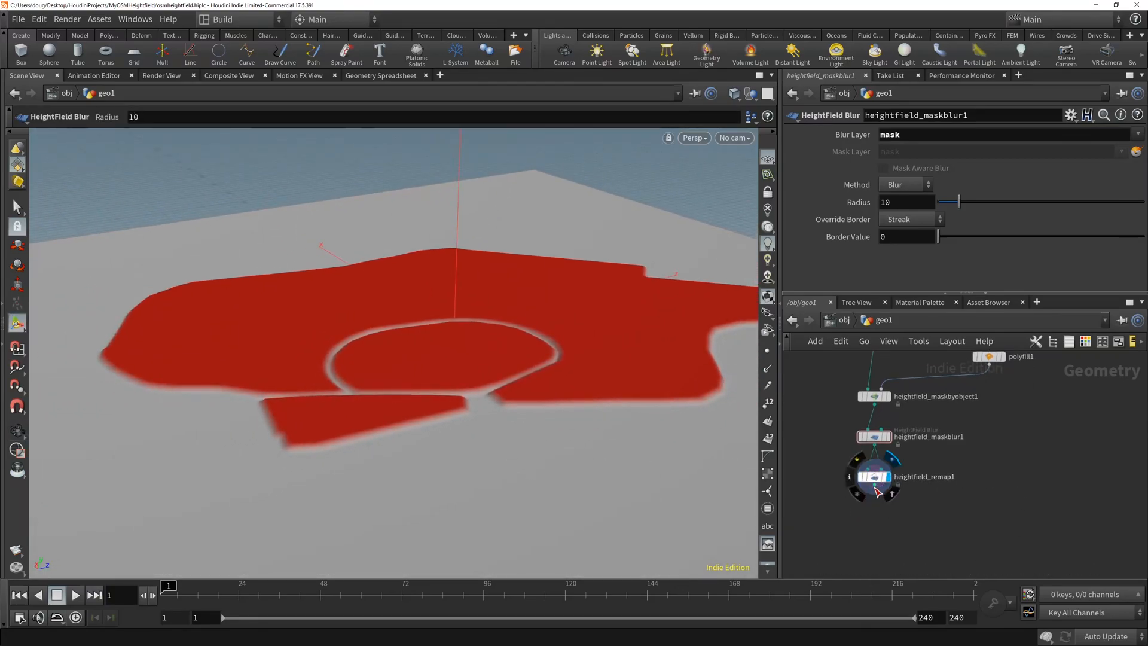
{"action": "left_click", "coordinate": [874, 485]}
{"action": "left_click", "coordinate": [872, 520]}
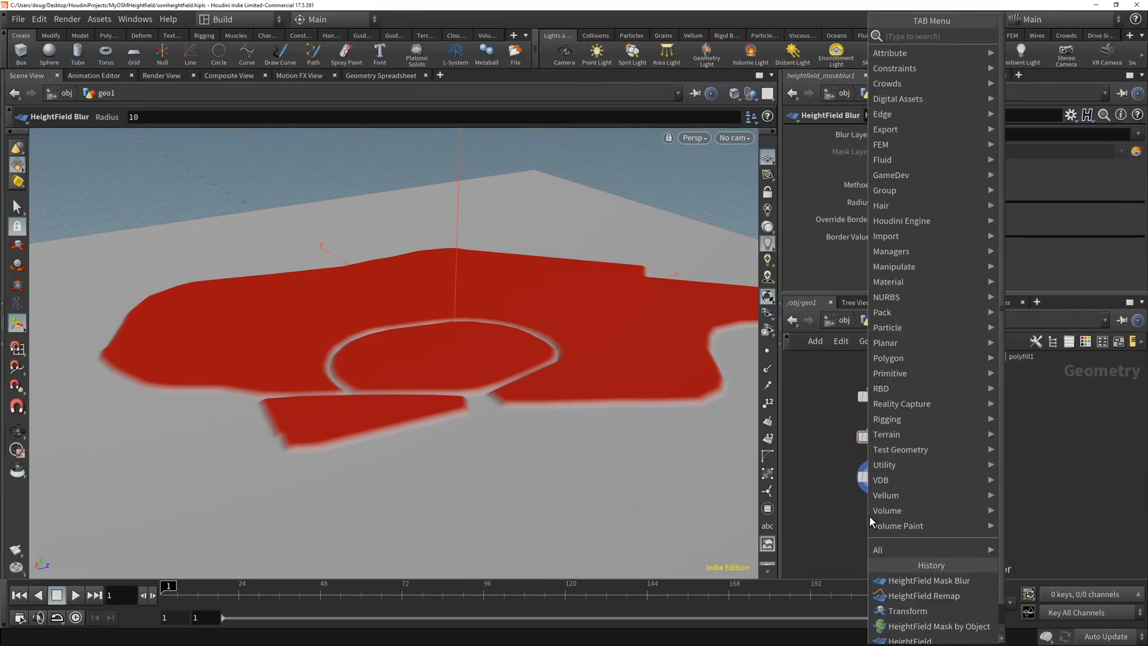
{"action": "type", "text": "mask by"}
{"action": "key", "text": "Return"}
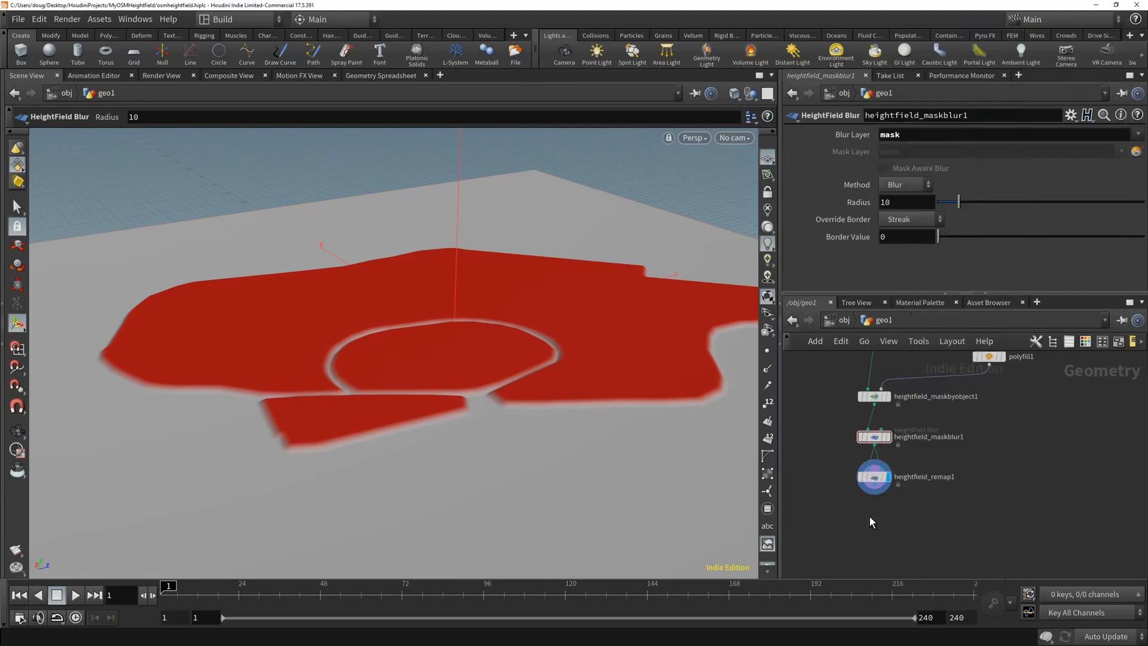
{"action": "left_click", "coordinate": [873, 519]}
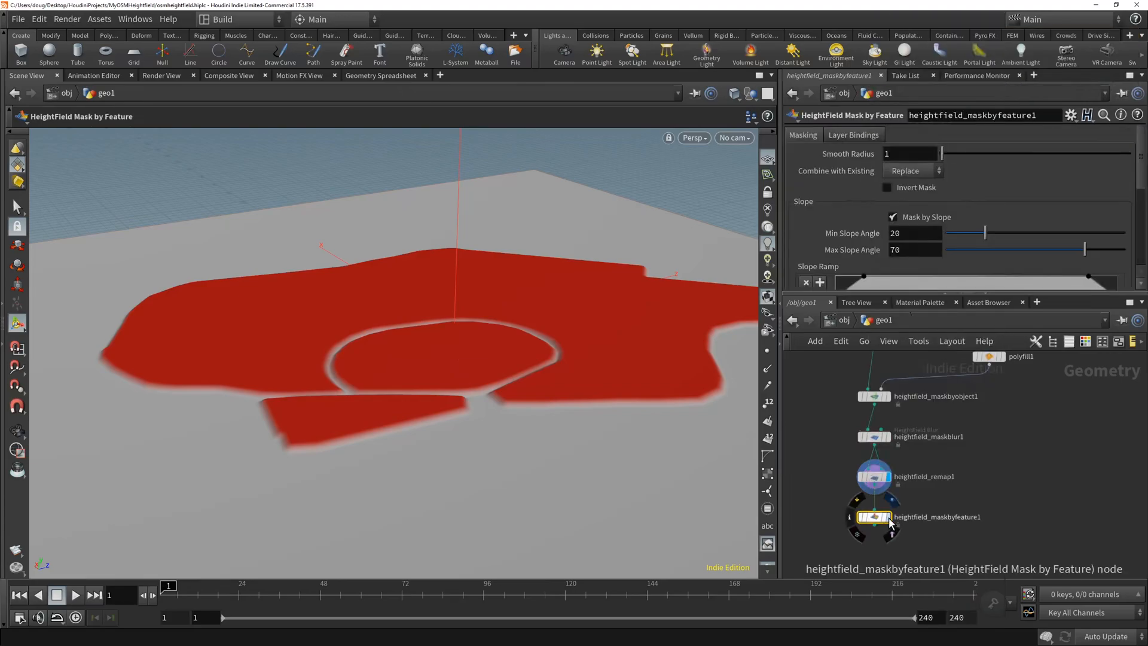
{"action": "key", "text": "r"}
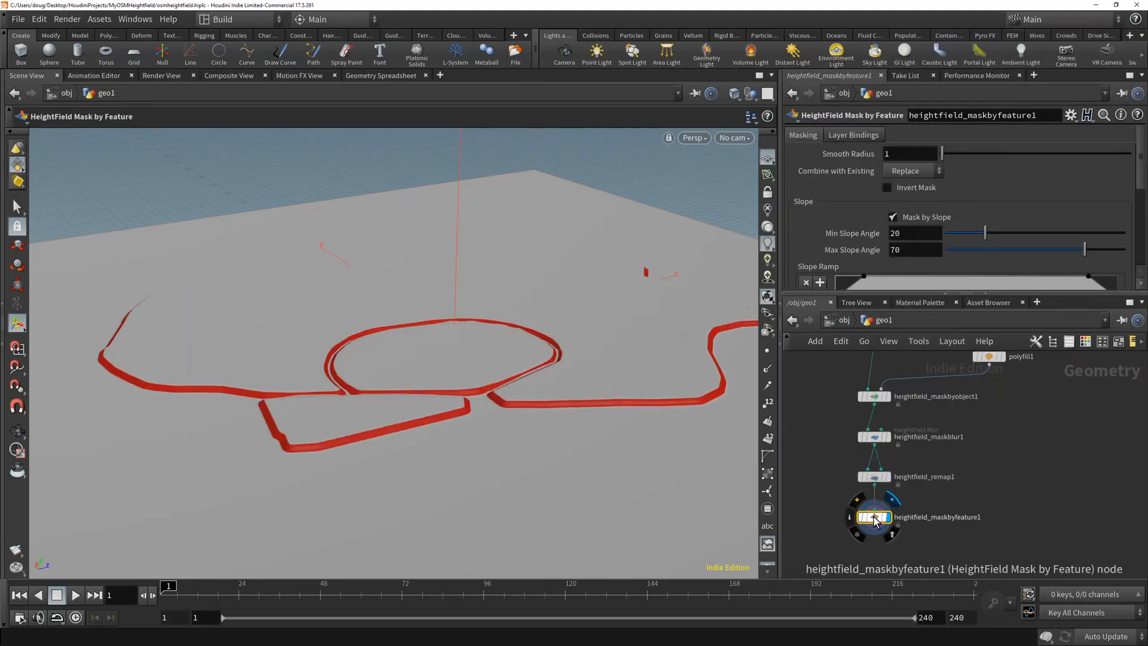
- In Mask by Feature, disable Mask by Slope, combine with the existing mask by Difference and enable Invert Mask
{"action": "left_click", "coordinate": [892, 217]}
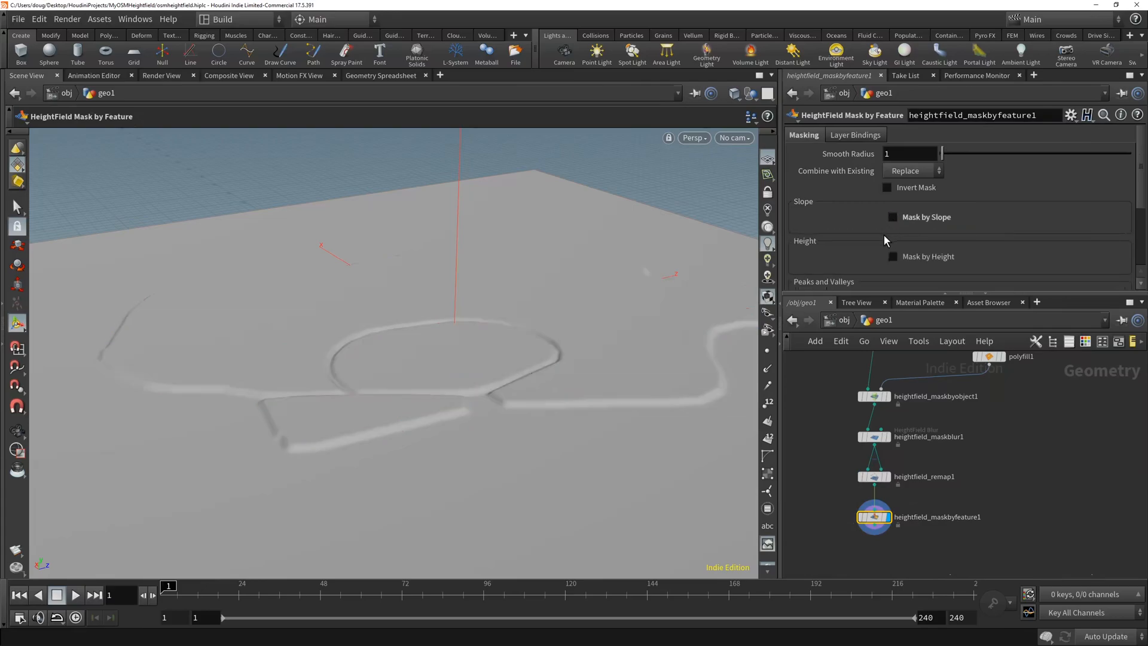
{"action": "left_click", "coordinate": [913, 171]}
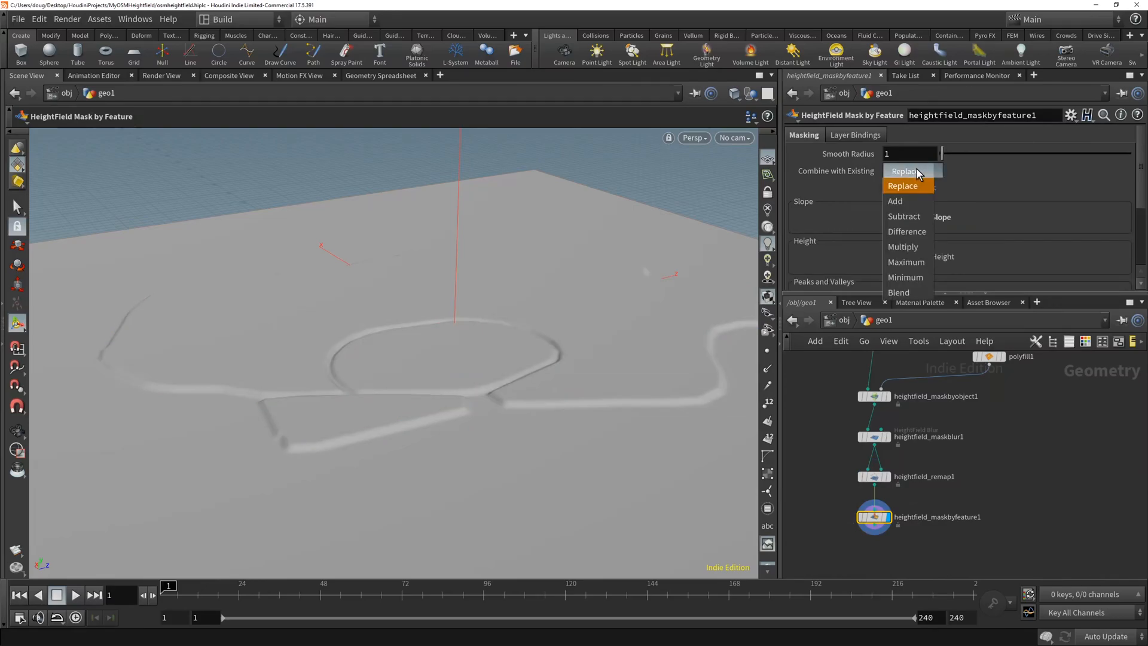
{"action": "left_click", "coordinate": [902, 226]}
{"action": "left_click", "coordinate": [887, 188]}
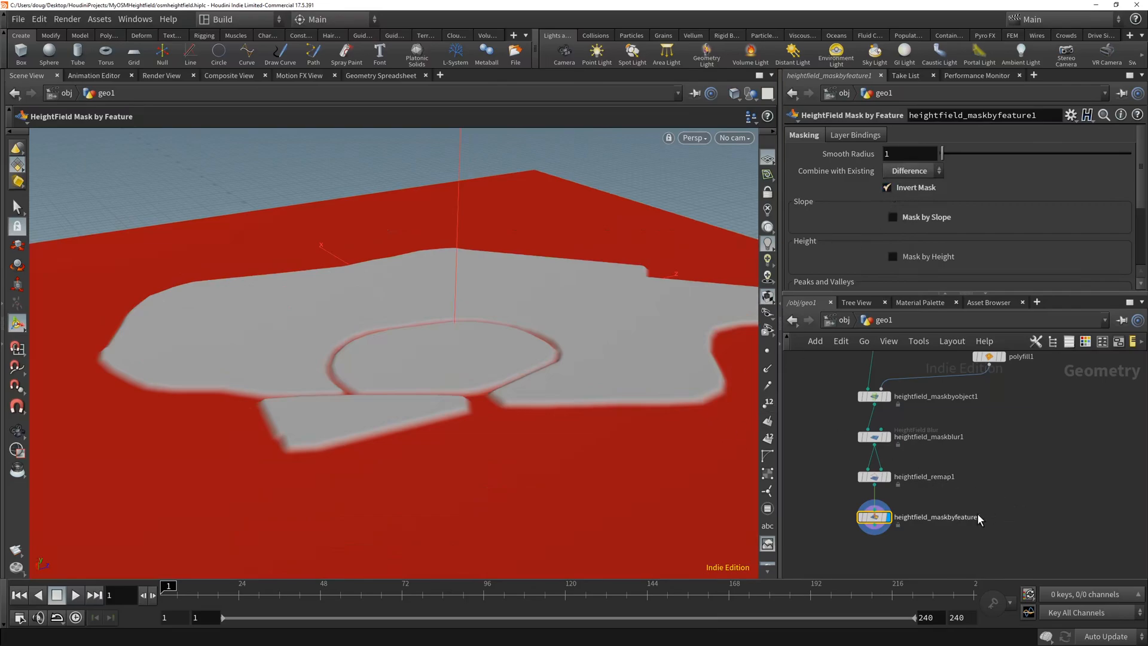
- Add a HeightField Wrangle node beside Mask by Feature, wire the Remap output into it and display it
{"action": "key", "text": "Tab"}
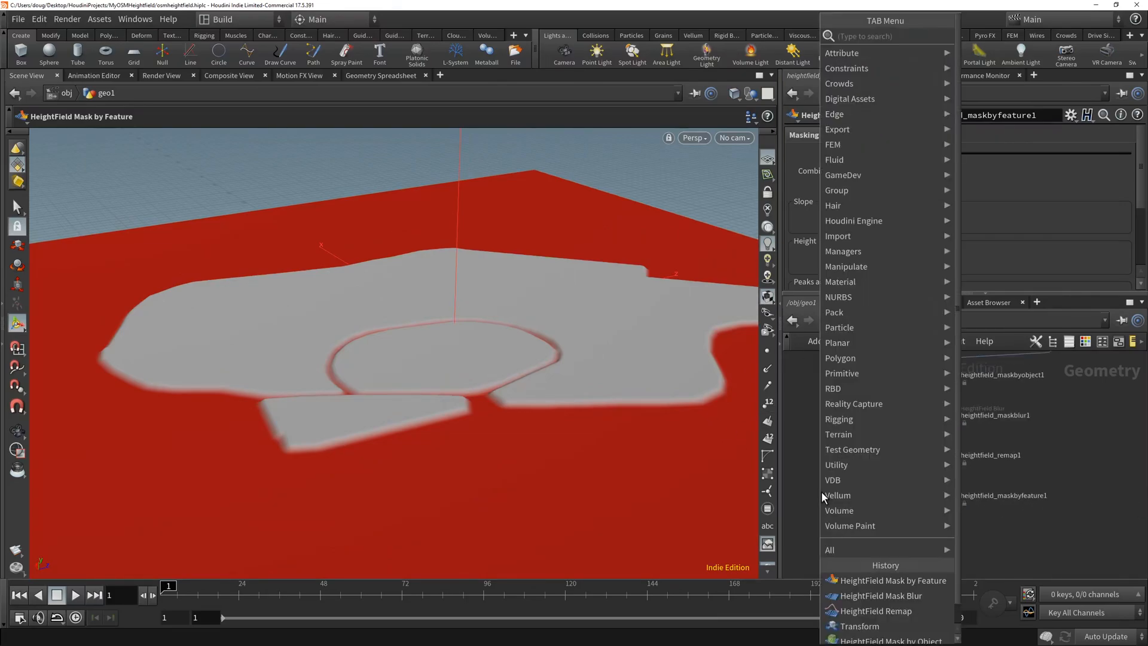
{"action": "type", "text": "hf attri"}
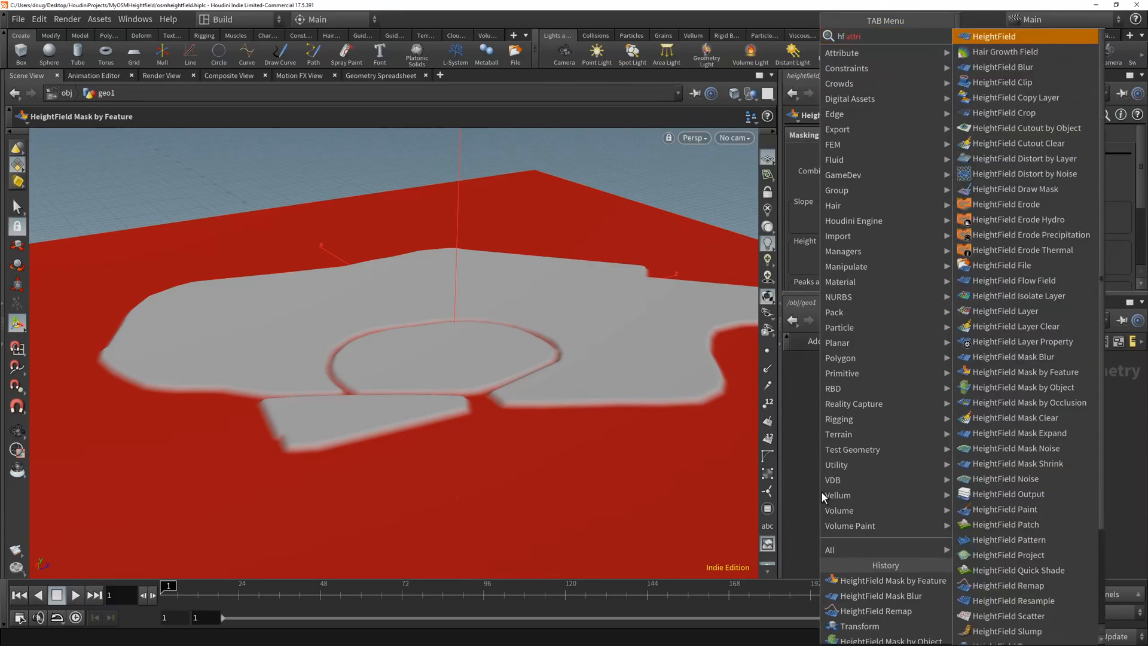
{"action": "type", "text": "bute"}
{"action": "key", "text": "BackSpace"}
{"action": "key", "text": "BackSpace"}
{"action": "key", "text": "BackSpace"}
{"action": "key", "text": "BackSpace"}
{"action": "key", "text": "BackSpace"}
{"action": "key", "text": "BackSpace"}
{"action": "key", "text": "BackSpace"}
{"action": "key", "text": "BackSpace"}
{"action": "key", "text": "BackSpace"}
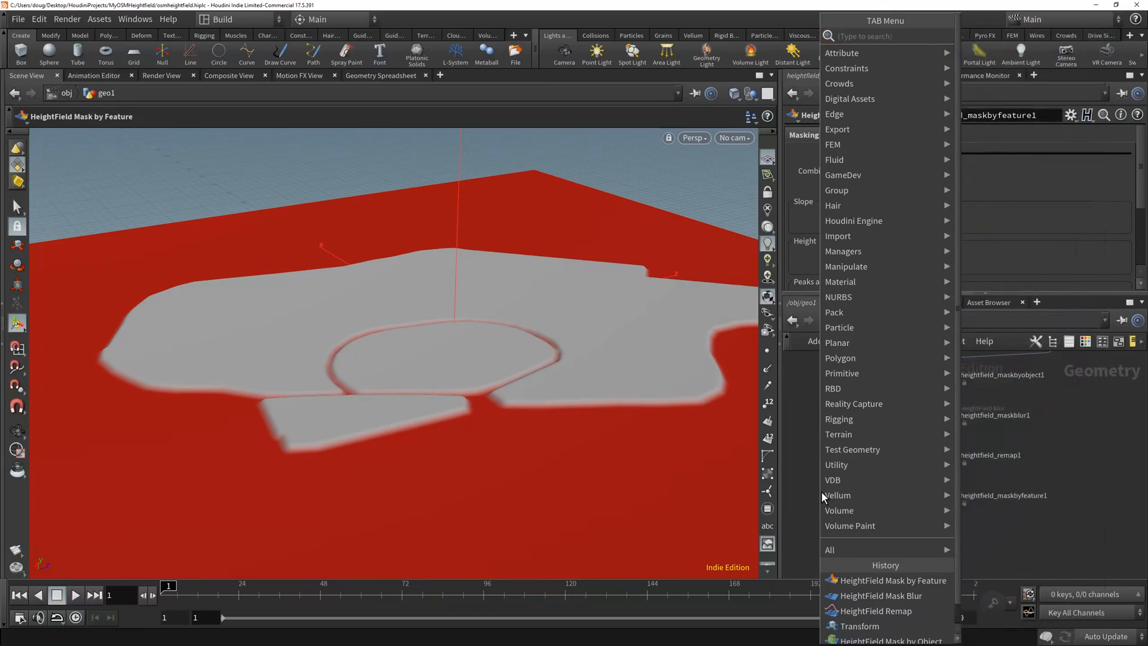
{"action": "key", "text": "Return"}
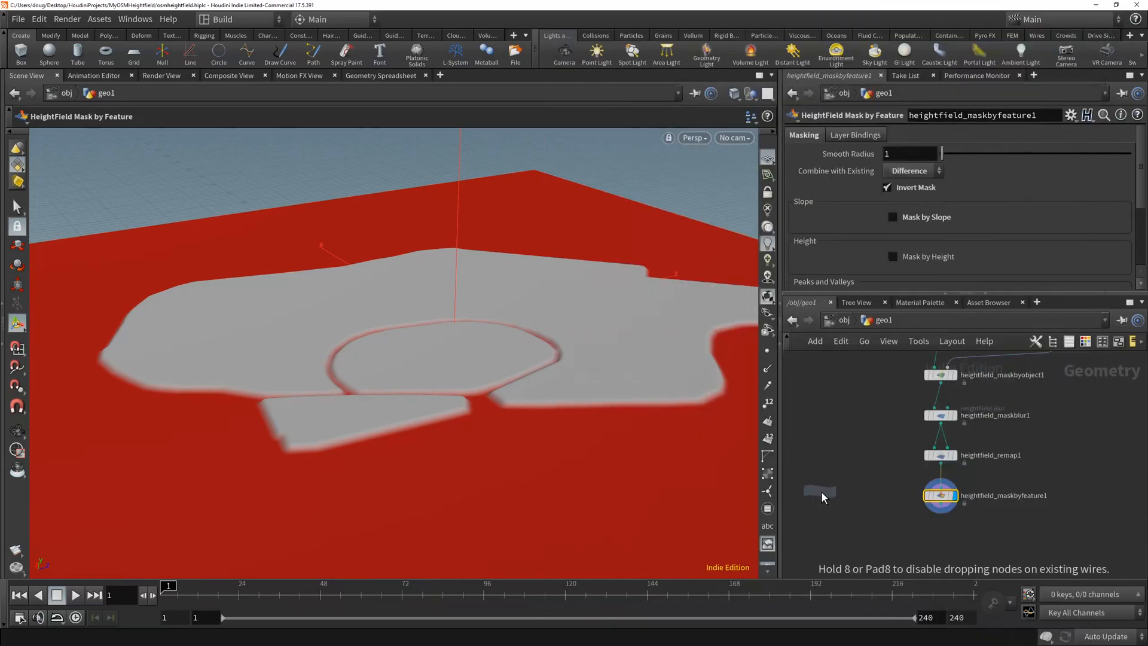
{"action": "left_click", "coordinate": [867, 497]}
{"action": "left_click_drag", "start_coordinate": [941, 463], "coordinate": [855, 487]}
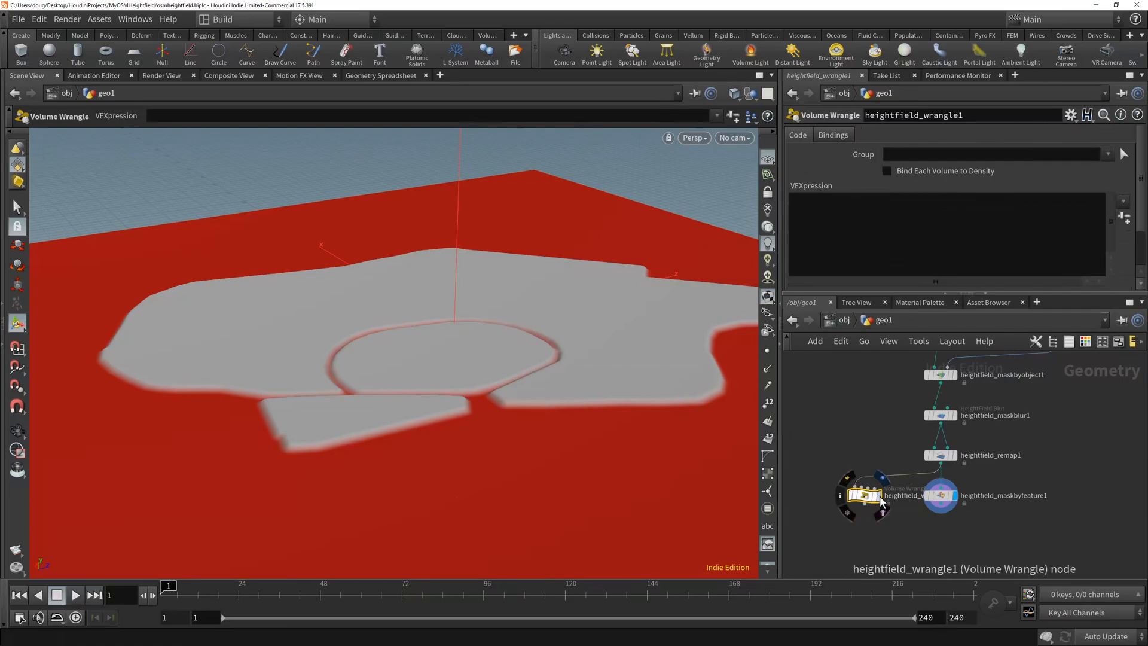
{"action": "left_click", "coordinate": [877, 495]}
{"action": "left_click", "coordinate": [841, 222]}
{"action": "type", "text": "@mask = "}
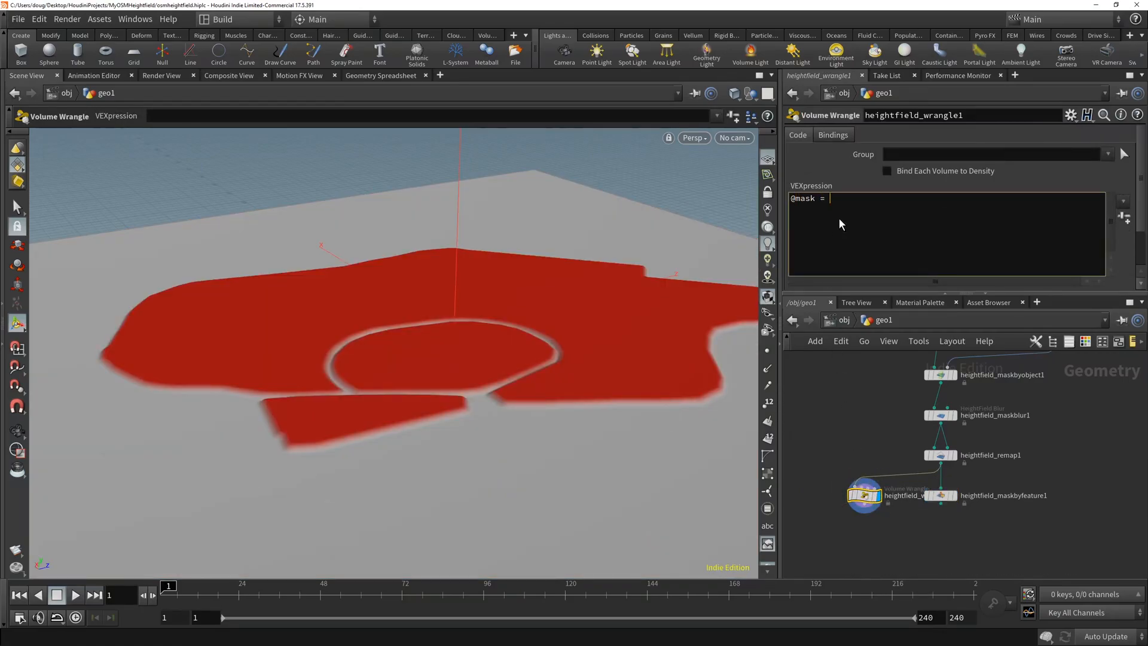
{"action": "type", "text": "1.0 - @mask;"}
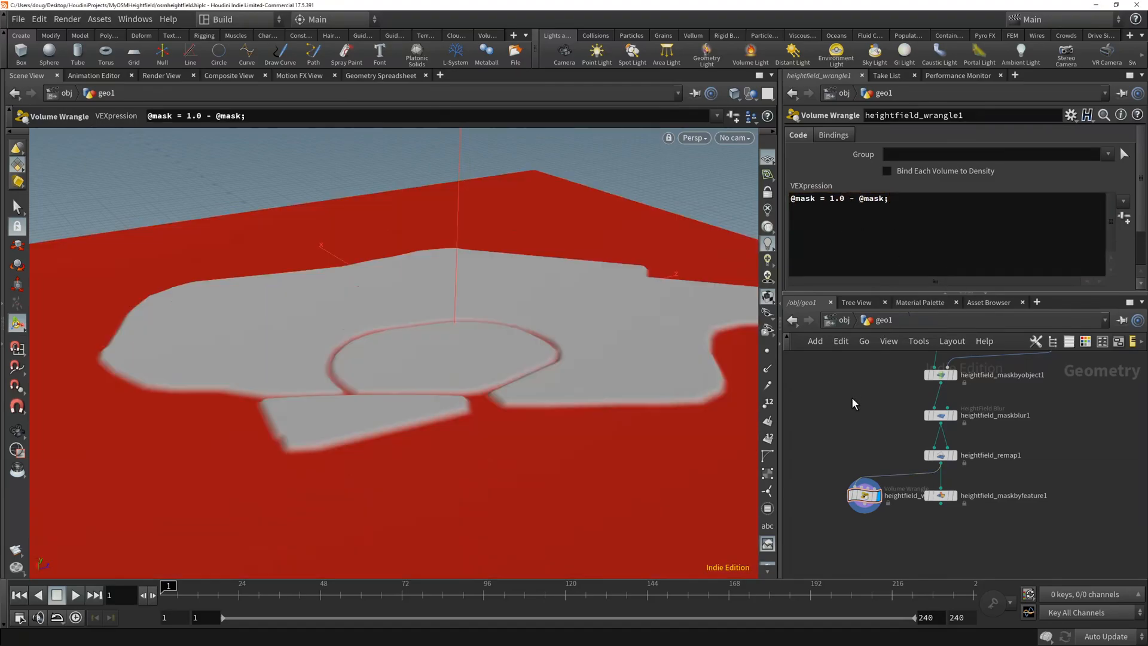
{"action": "mouse_move", "coordinate": [593, 362]}
{"action": "left_mouse_down", "text": "alt"}
{"action": "mouse_move", "coordinate": [568, 408]}
{"action": "mouse_move", "coordinate": [599, 341]}
{"action": "left_mouse_up", "text": "alt"}
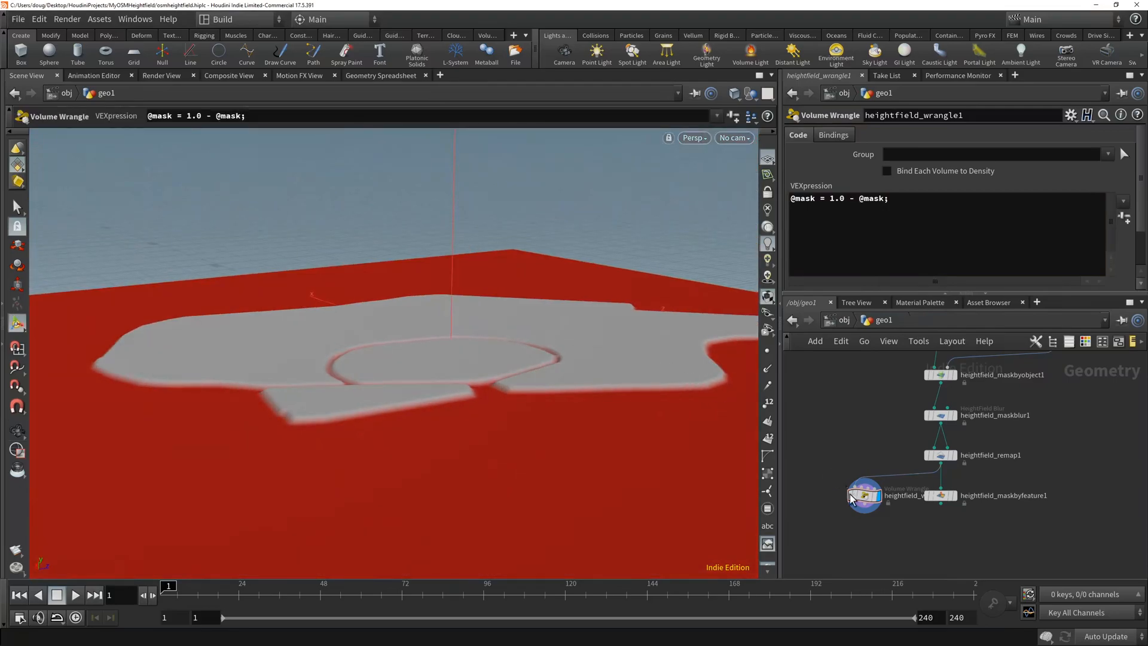
- Display the Mask by Feature node instead and delete the HeightField Wrangle node beside it
{"action": "left_click", "coordinate": [940, 495]}
{"action": "left_click", "coordinate": [862, 494]}
{"action": "key", "text": "Delete"}
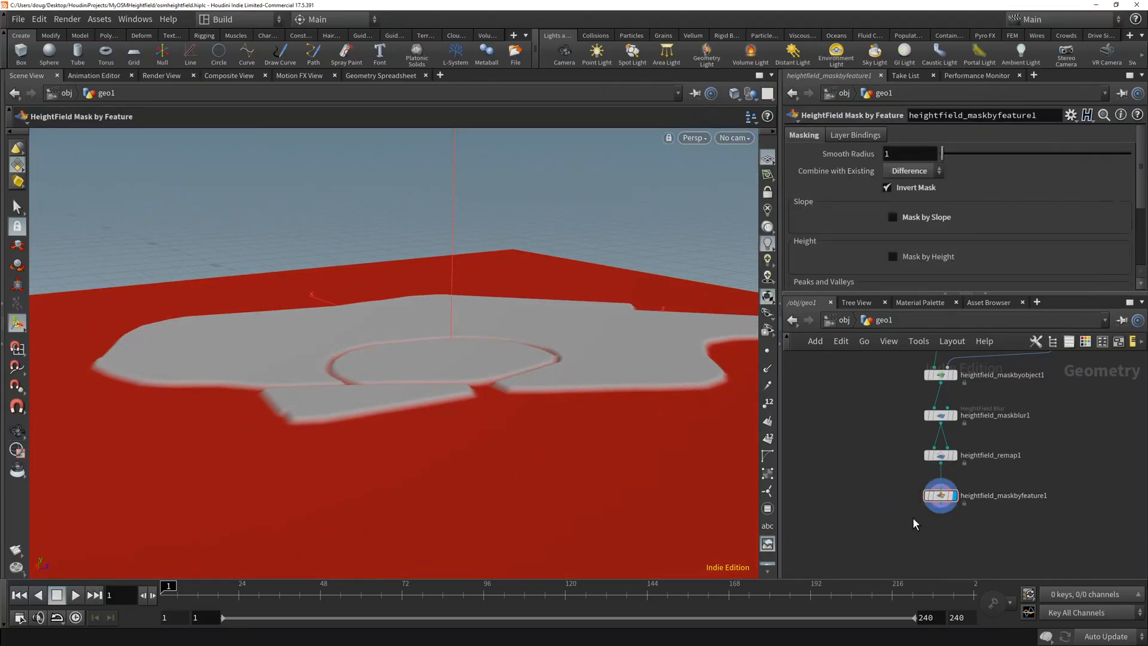
{"action": "middle_click_drag", "start_coordinate": [1066, 538], "coordinate": [1039, 454]}
{"action": "left_click", "coordinate": [914, 420]}
{"action": "left_click", "coordinate": [918, 450]}
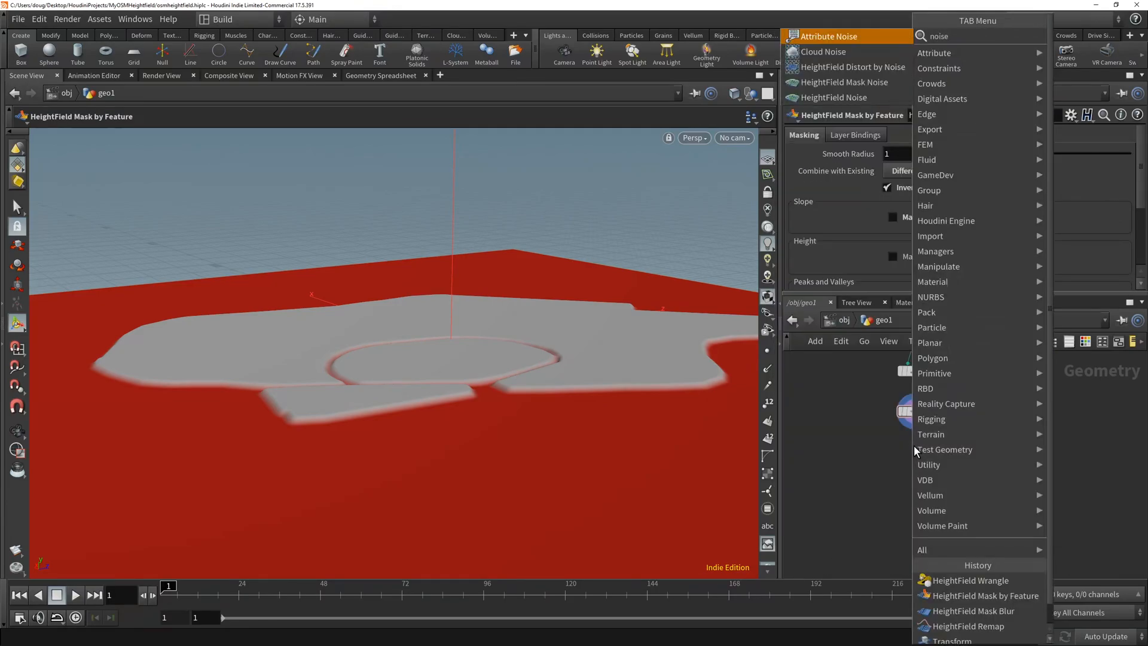
{"action": "key", "text": "Escape"}
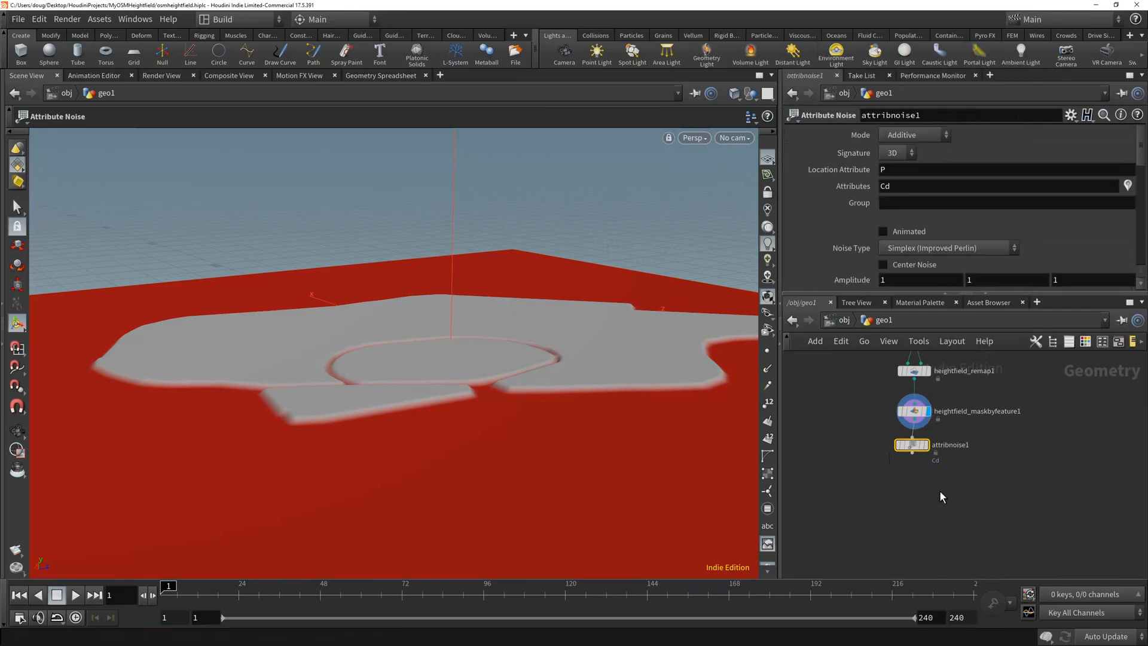
{"action": "key", "text": "Delete"}
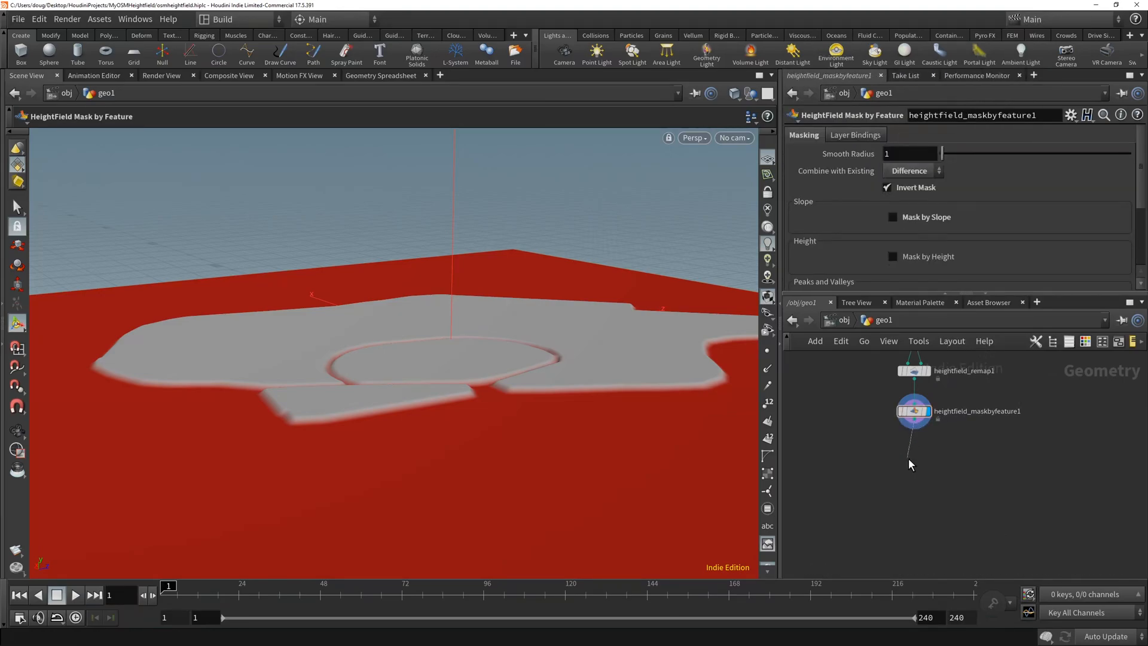
- Add a HeightField Noise node wired below Mask by Feature, display it and inspect the resulting terrain
{"action": "key", "text": "Tab"}
{"action": "type", "text": "hf noise"}
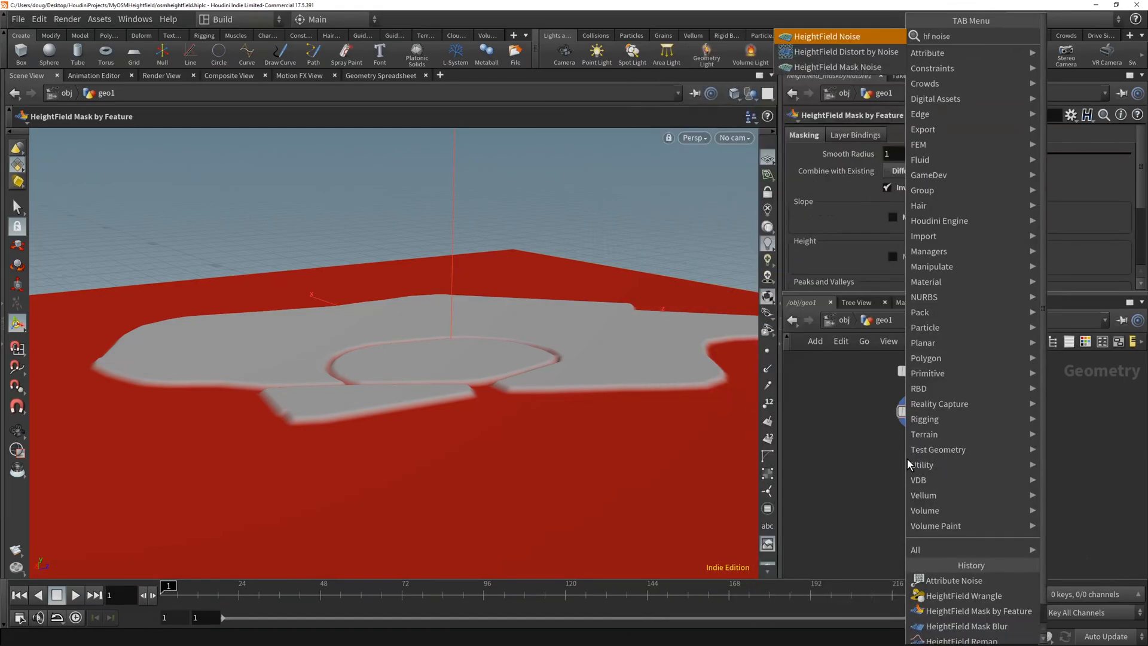
{"action": "key", "text": "Escape"}
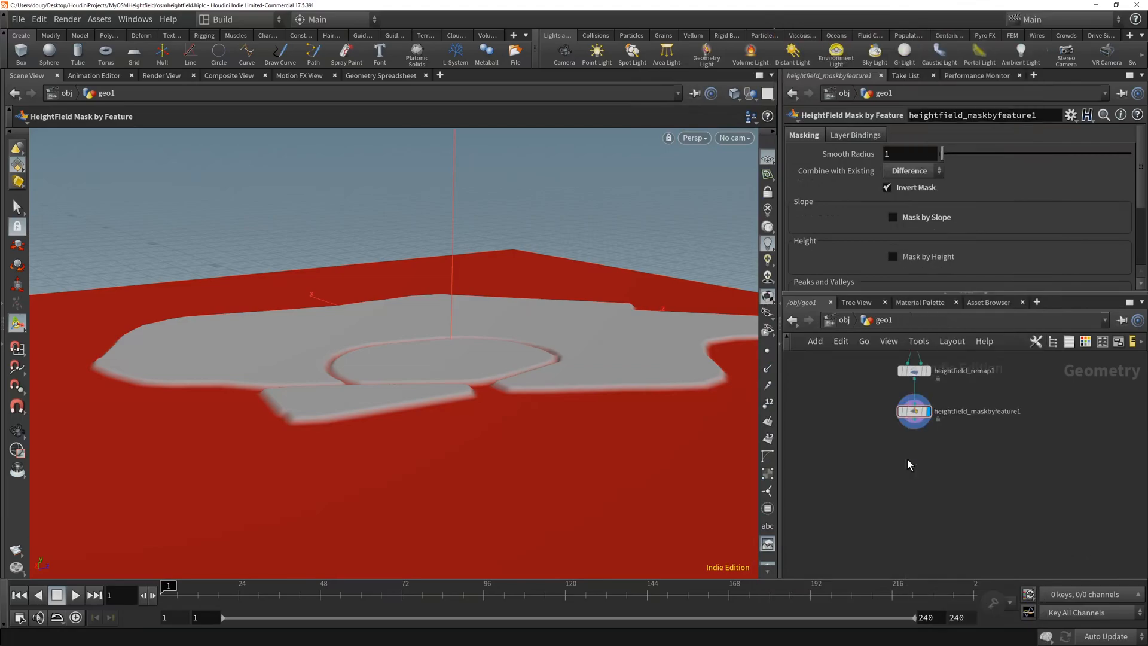
{"action": "left_click", "coordinate": [915, 457]}
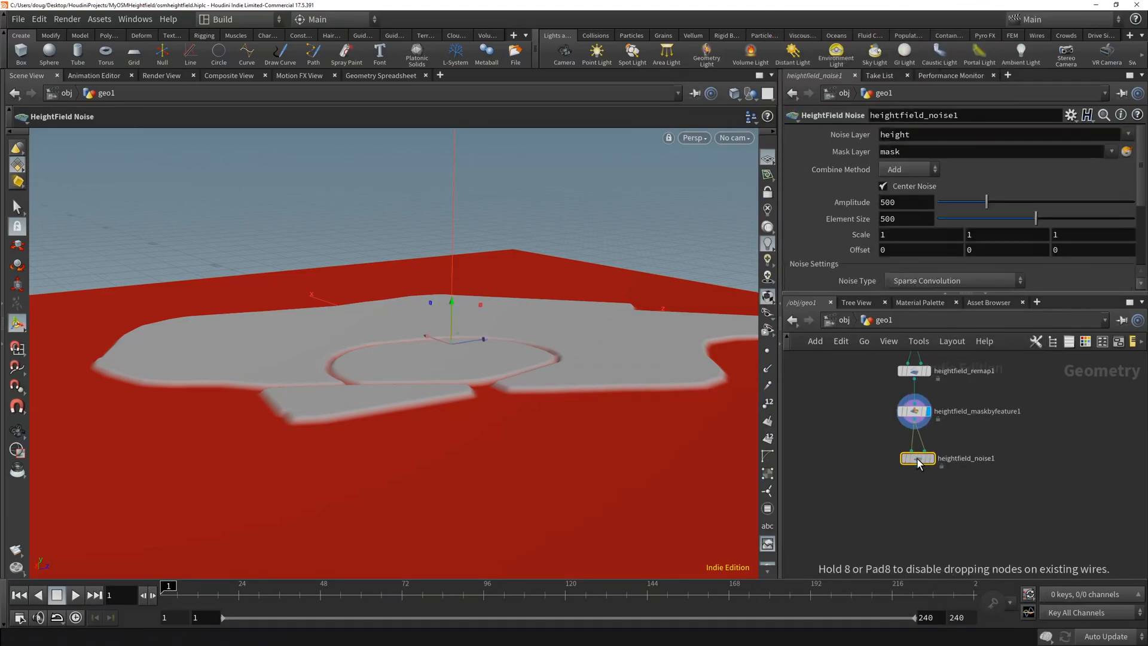
{"action": "left_click", "coordinate": [931, 458]}
{"action": "left_click_drag", "start_coordinate": [535, 389], "coordinate": [576, 448], "text": "alt"}
{"action": "left_click_drag", "start_coordinate": [560, 462], "coordinate": [546, 389]}
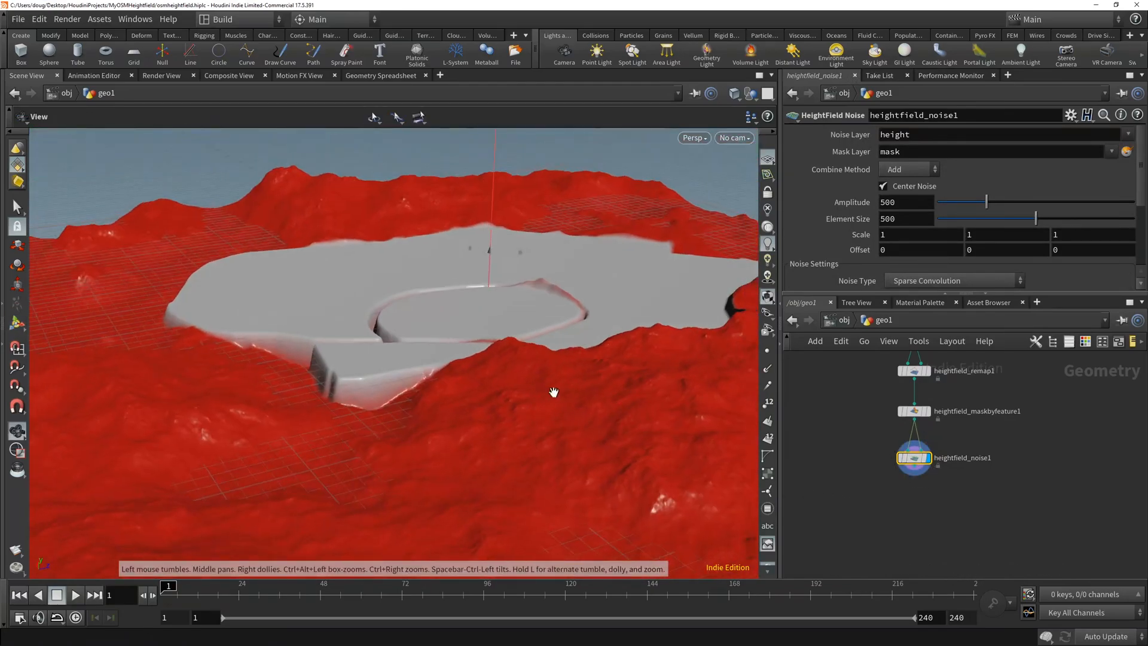
{"action": "key", "text": "Return"}
- Set the HeightField Noise Amplitude to 20 and the Element Size to 100
{"action": "left_click", "coordinate": [905, 203]}
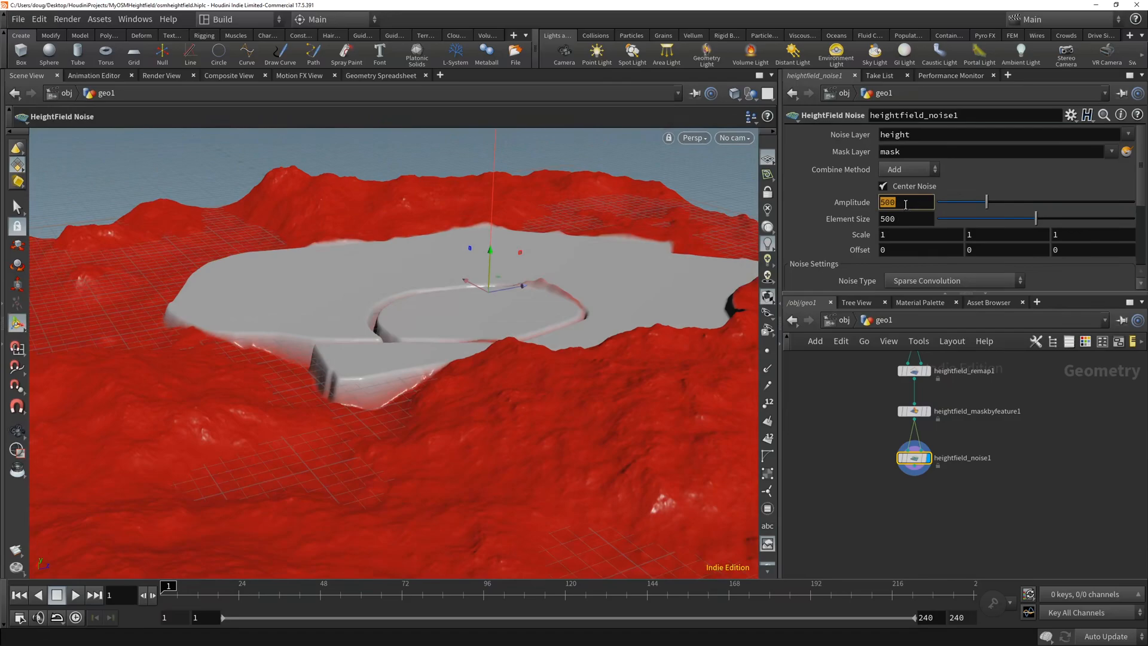
{"action": "type", "text": "20"}
{"action": "key", "text": "Tab"}
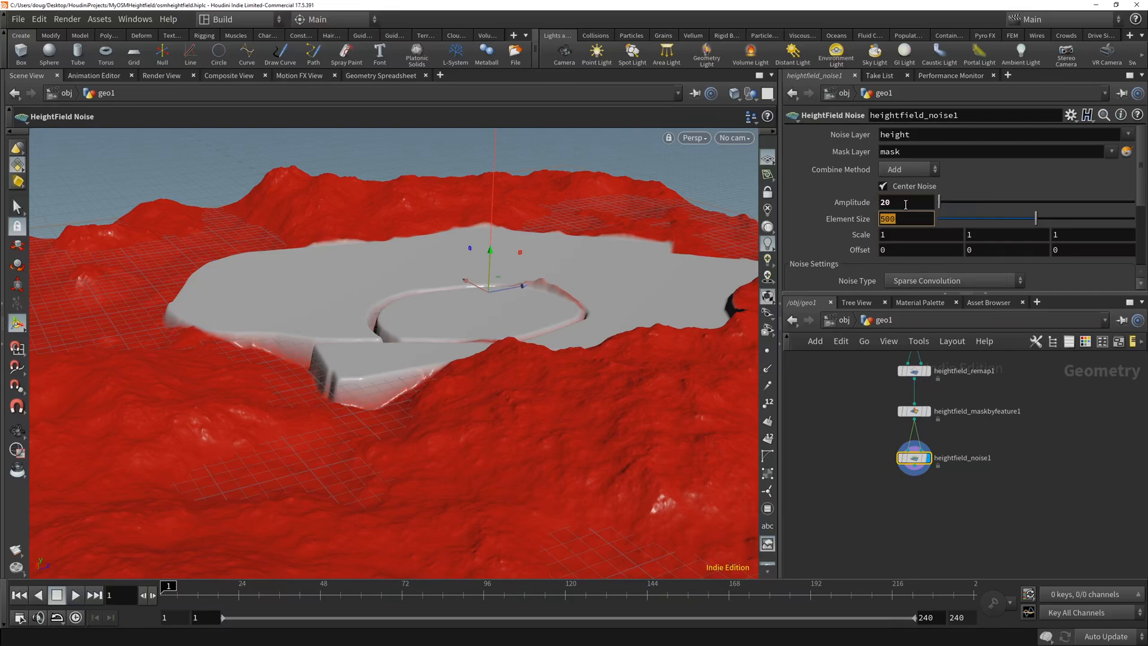
{"action": "type", "text": "100"}
{"action": "key", "text": "Tab"}
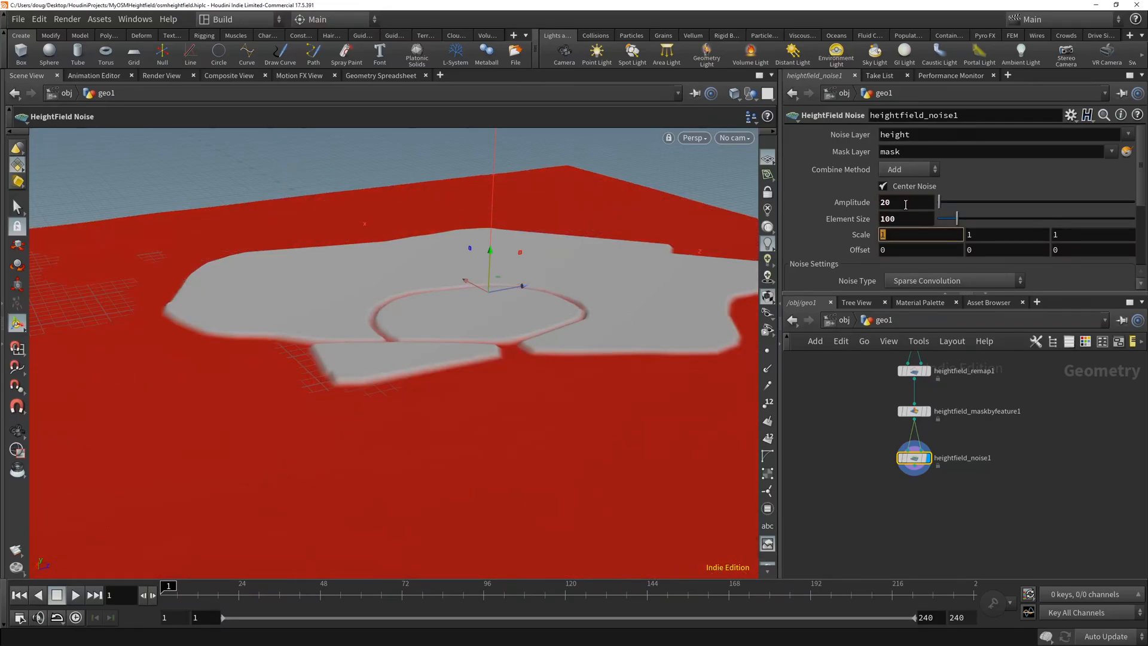
- Check the noise at ground level, reduce its Amplitude to 10 and review the whole terrain
{"action": "right_click", "coordinate": [523, 442]}
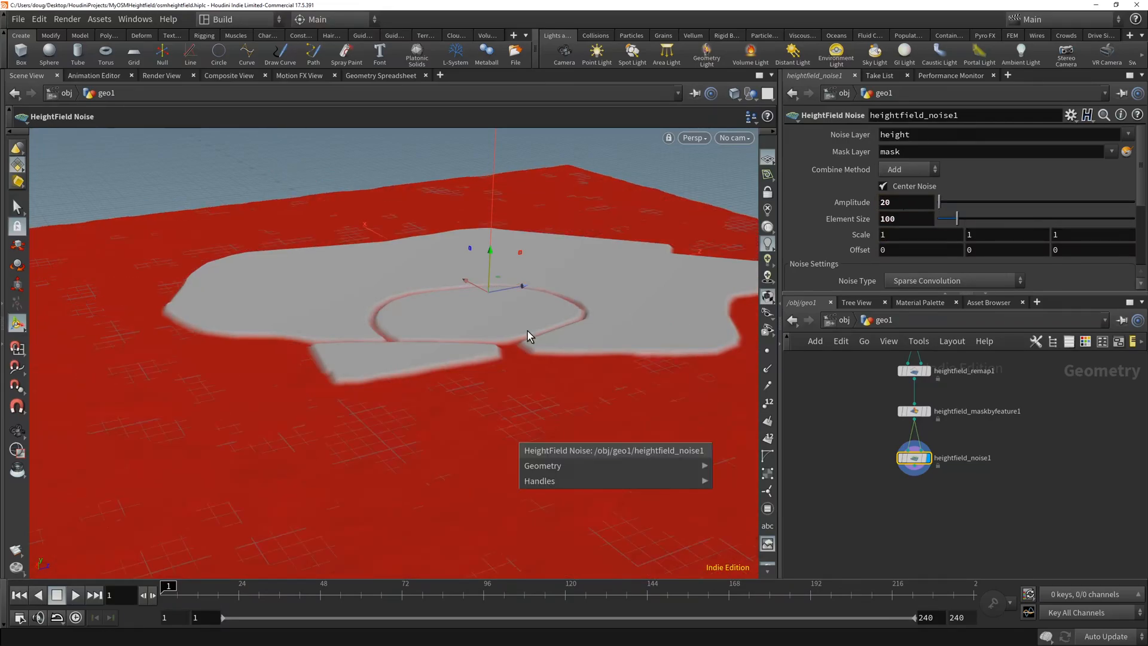
{"action": "right_click_drag", "start_coordinate": [532, 340], "coordinate": [542, 268], "text": "alt"}
{"action": "left_click_drag", "start_coordinate": [542, 268], "coordinate": [387, 333]}
{"action": "key", "text": "Return"}
{"action": "left_click", "coordinate": [895, 204]}
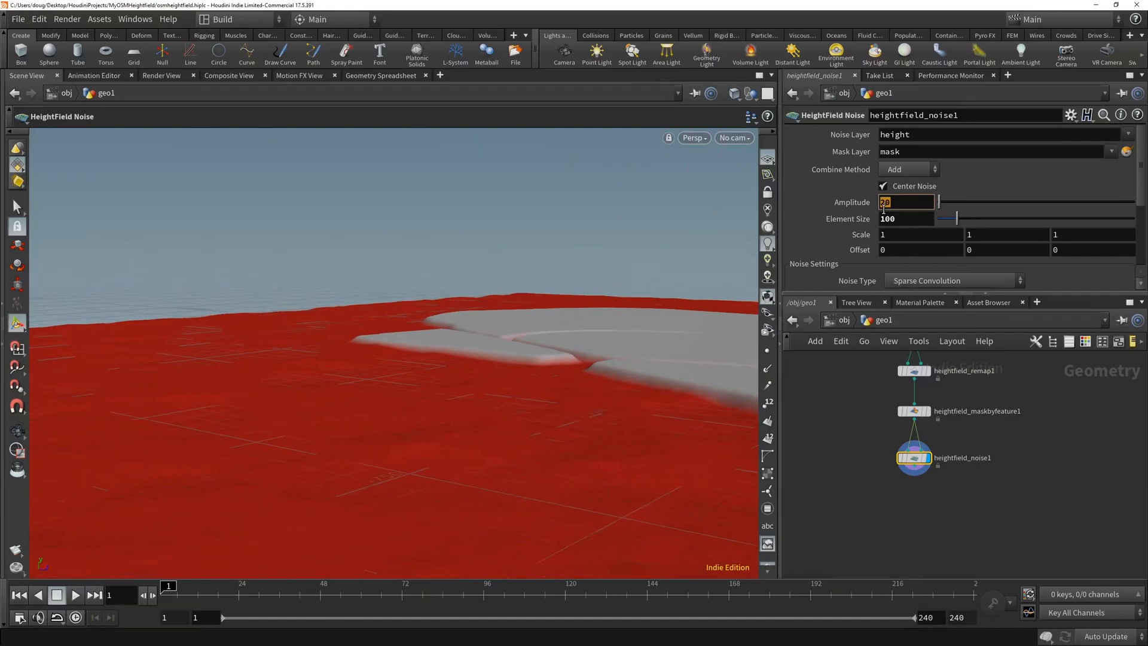
{"action": "type", "text": "10"}
{"action": "left_click_drag", "start_coordinate": [727, 269], "coordinate": [641, 441], "text": "alt"}
{"action": "right_click_drag", "start_coordinate": [641, 441], "coordinate": [559, 496], "text": "alt"}
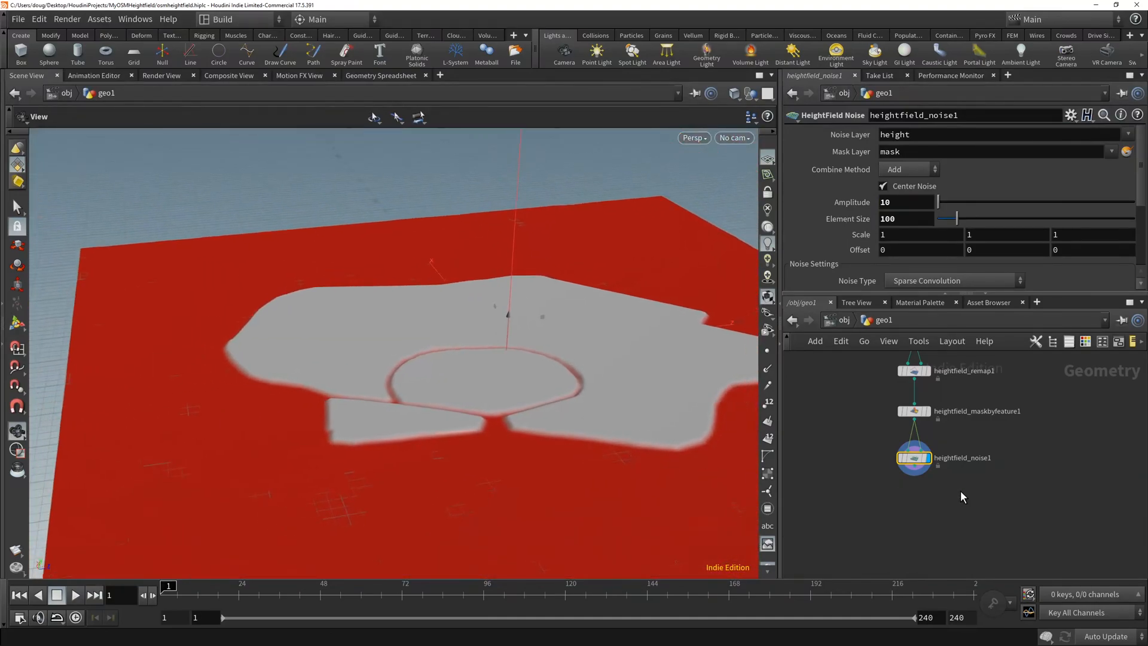
{"action": "scroll", "coordinate": [992, 482], "scroll_direction": "down", "scroll_amount": 5}
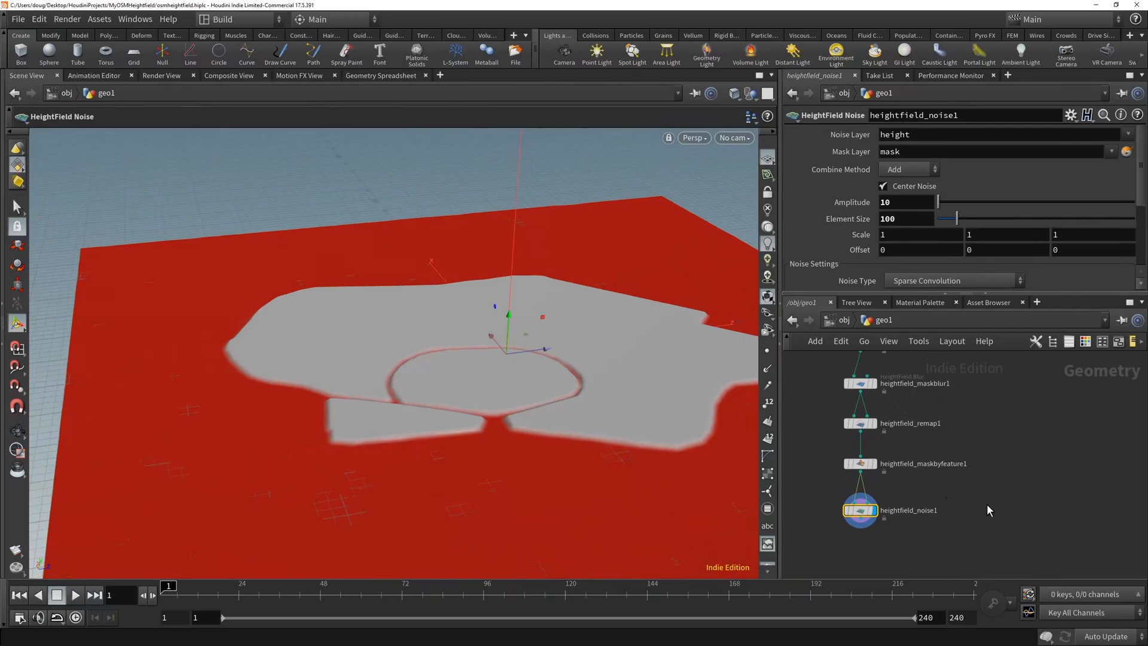
{"action": "scroll", "coordinate": [1000, 499], "scroll_direction": "down", "scroll_amount": 2}
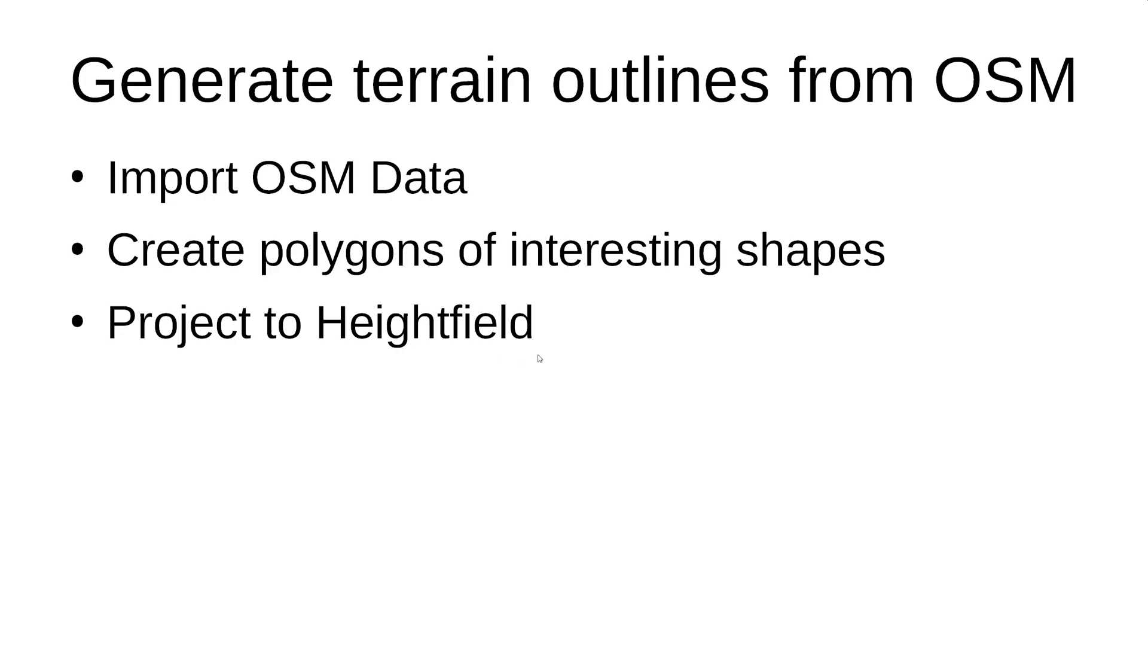
{"action": "key", "text": "Right"}
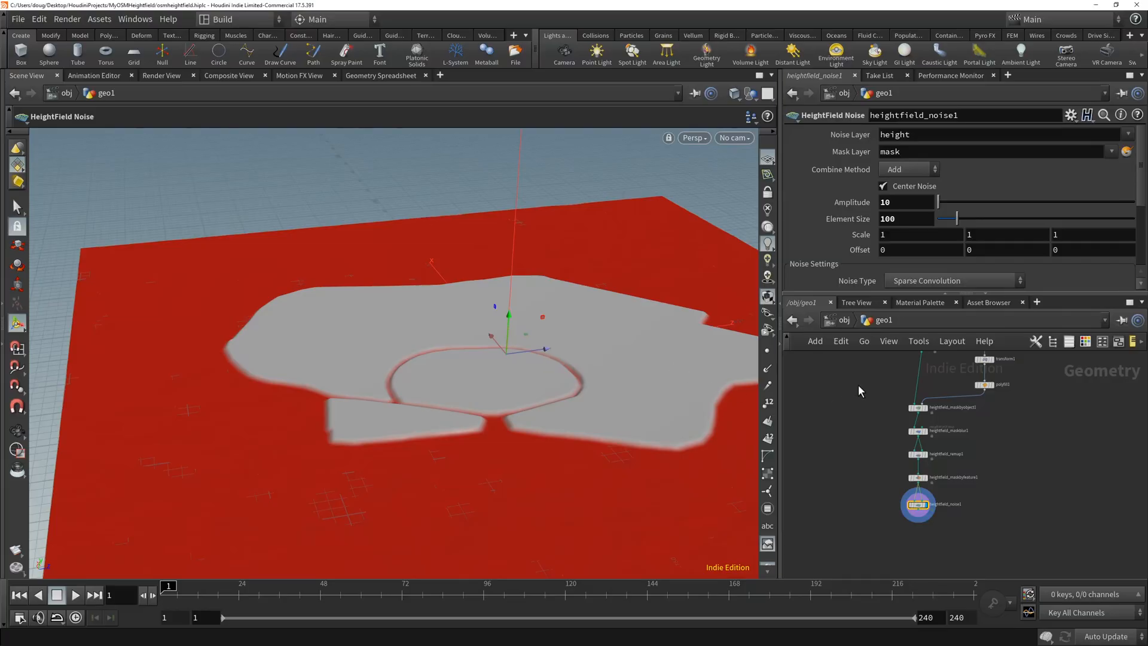
- Save the scene and start creating a new digital asset from all the nodes in the network
{"action": "middle_click_drag", "start_coordinate": [859, 385], "coordinate": [852, 440]}
{"action": "key", "text": "ctrl+s"}
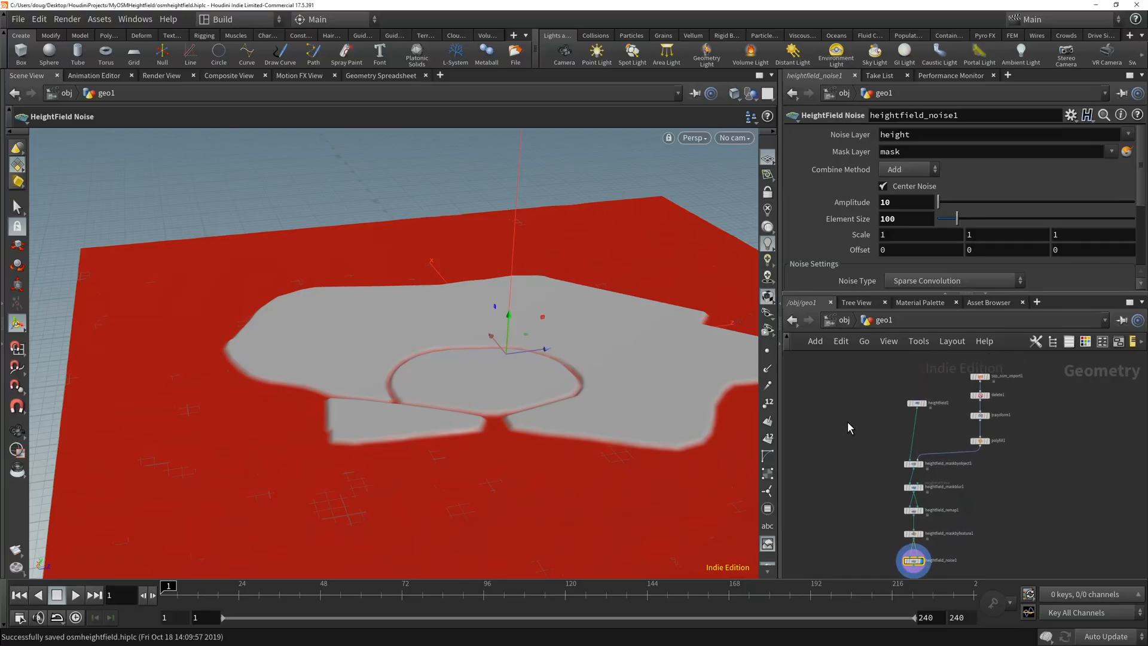
{"action": "left_click_drag", "start_coordinate": [855, 364], "coordinate": [1006, 586]}
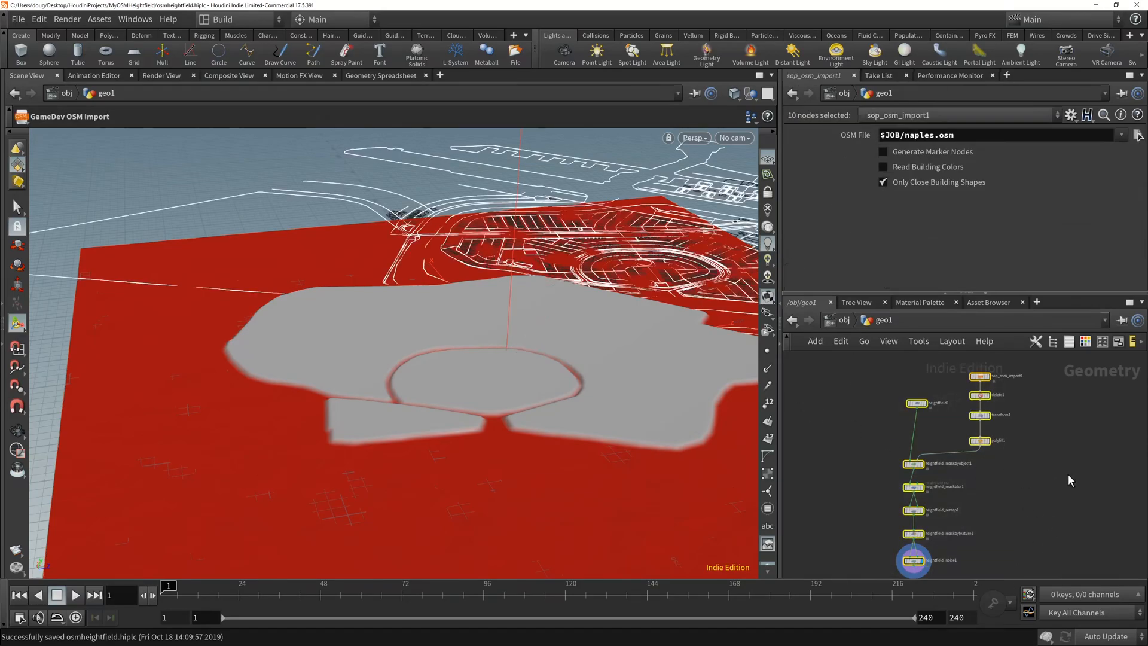
{"action": "scroll", "coordinate": [1067, 474], "scroll_direction": "down", "scroll_amount": 2}
{"action": "left_click", "coordinate": [905, 377]}
{"action": "left_click_drag", "start_coordinate": [905, 373], "coordinate": [1057, 568]}
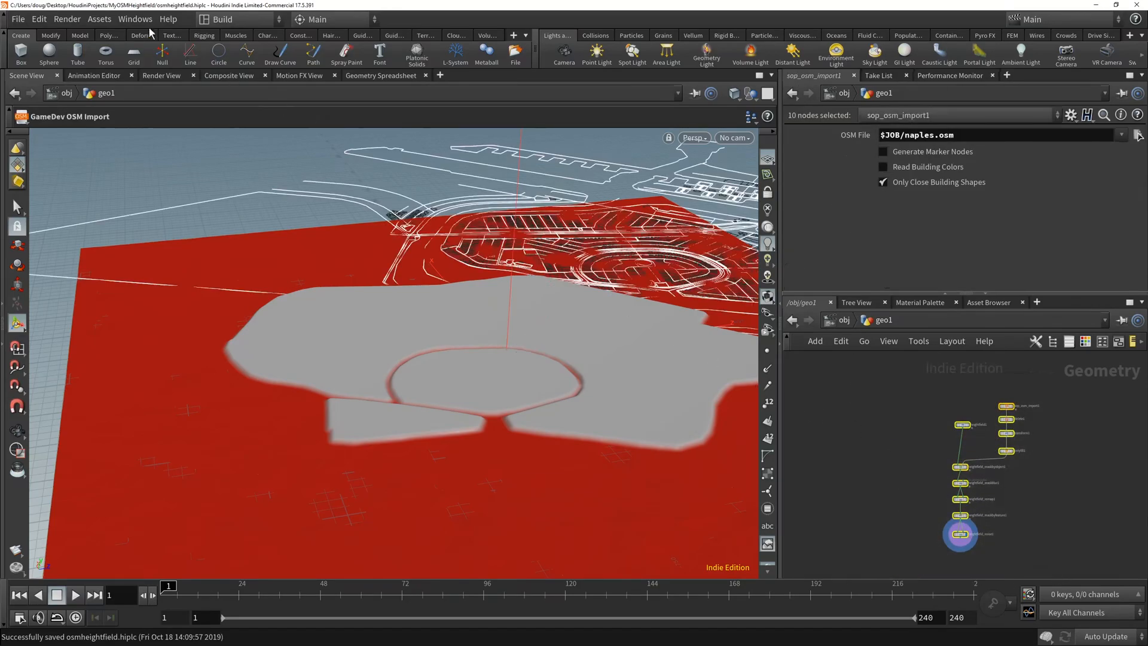
{"action": "left_click", "coordinate": [99, 20]}
{"action": "left_click", "coordinate": [102, 37]}
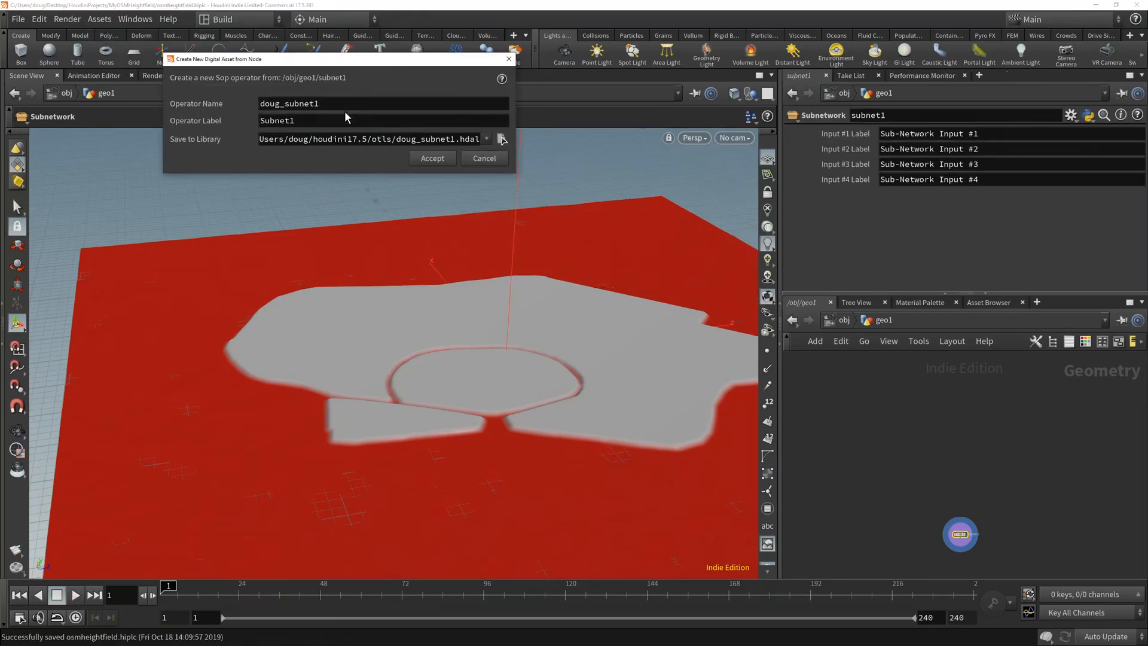
- Set the new asset's library file to $JOB/hda/MyOSMIsland.hdalc
{"action": "double_click", "coordinate": [347, 142]}
{"action": "left_click", "coordinate": [501, 139]}
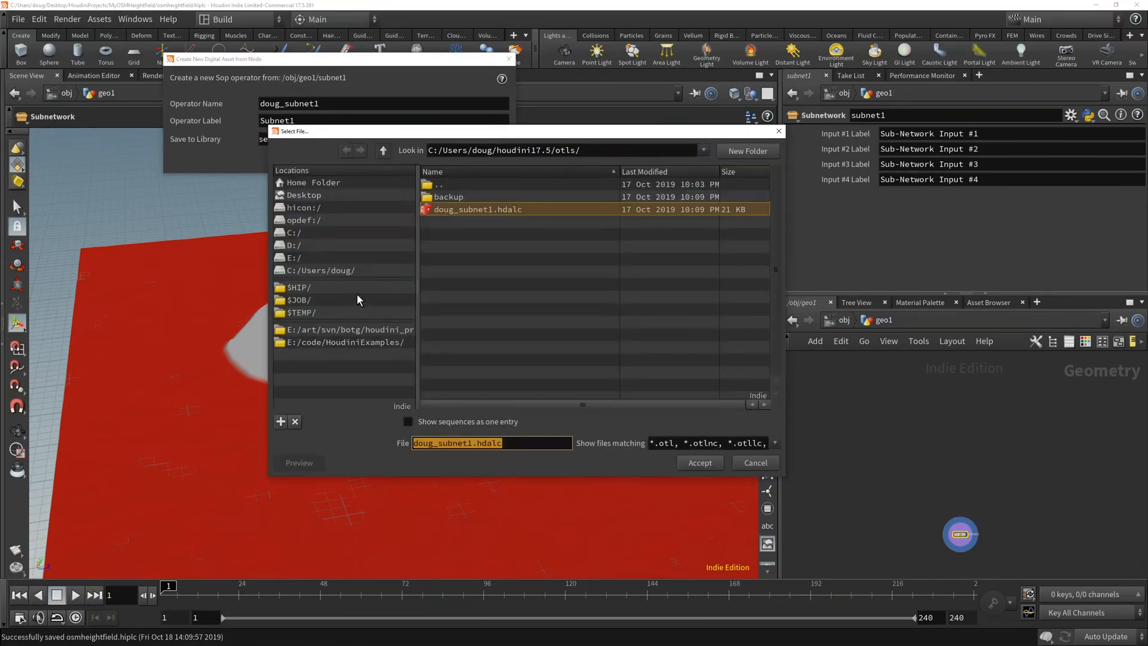
{"action": "left_click", "coordinate": [299, 300]}
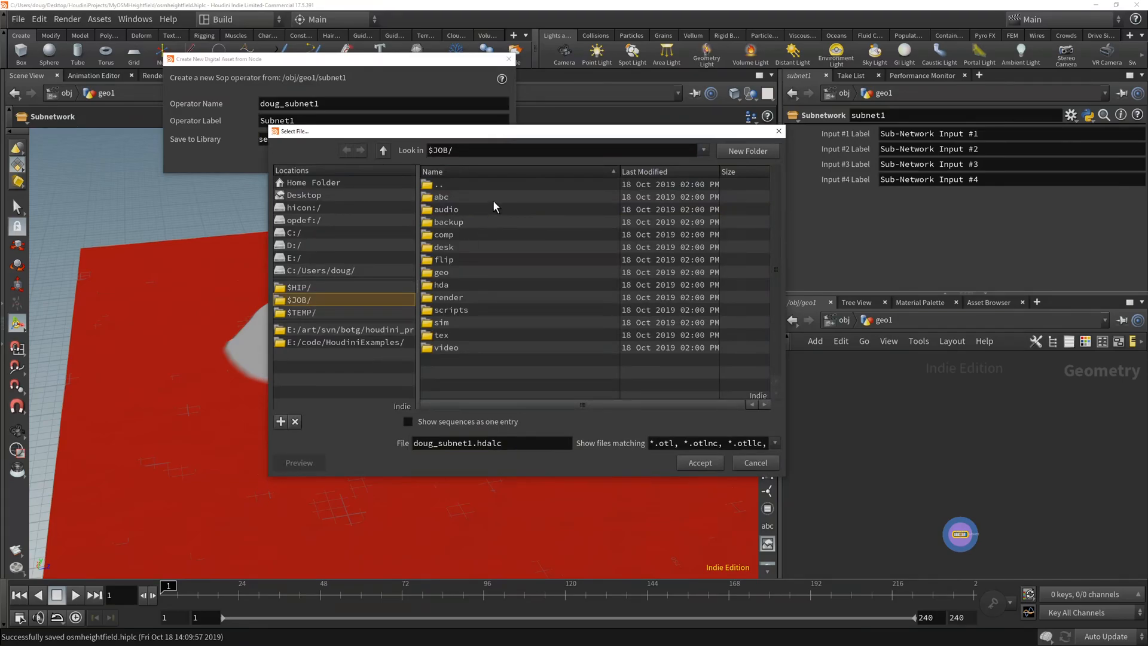
{"action": "double_click", "coordinate": [444, 285]}
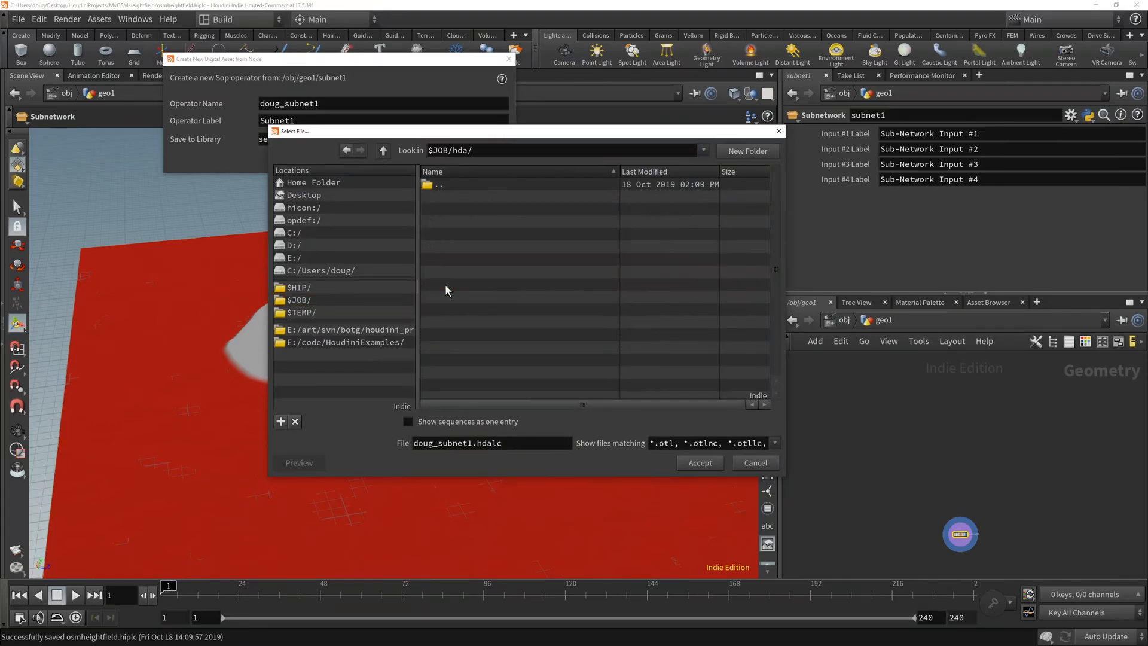
{"action": "double_click", "coordinate": [460, 442]}
{"action": "key", "text": "BackSpace"}
{"action": "type", "text": "myosm"}
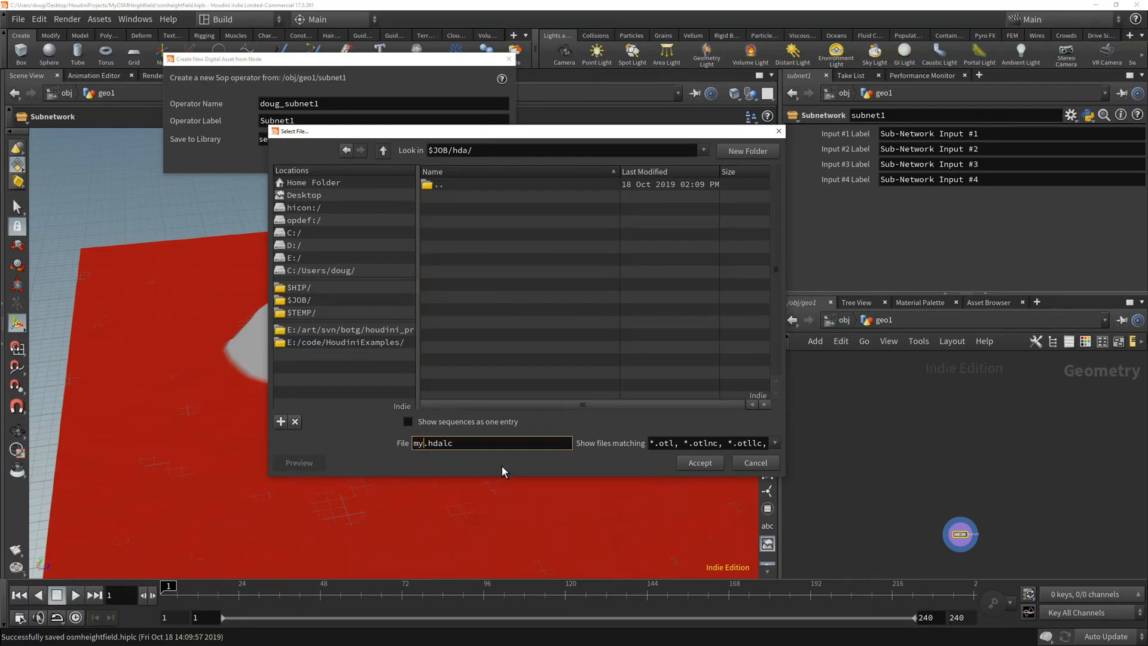
{"action": "type", "text": "island"}
{"action": "key", "text": "shift+Home"}
{"action": "type", "text": "MyOSMIsland"}
{"action": "left_click", "coordinate": [695, 459]}
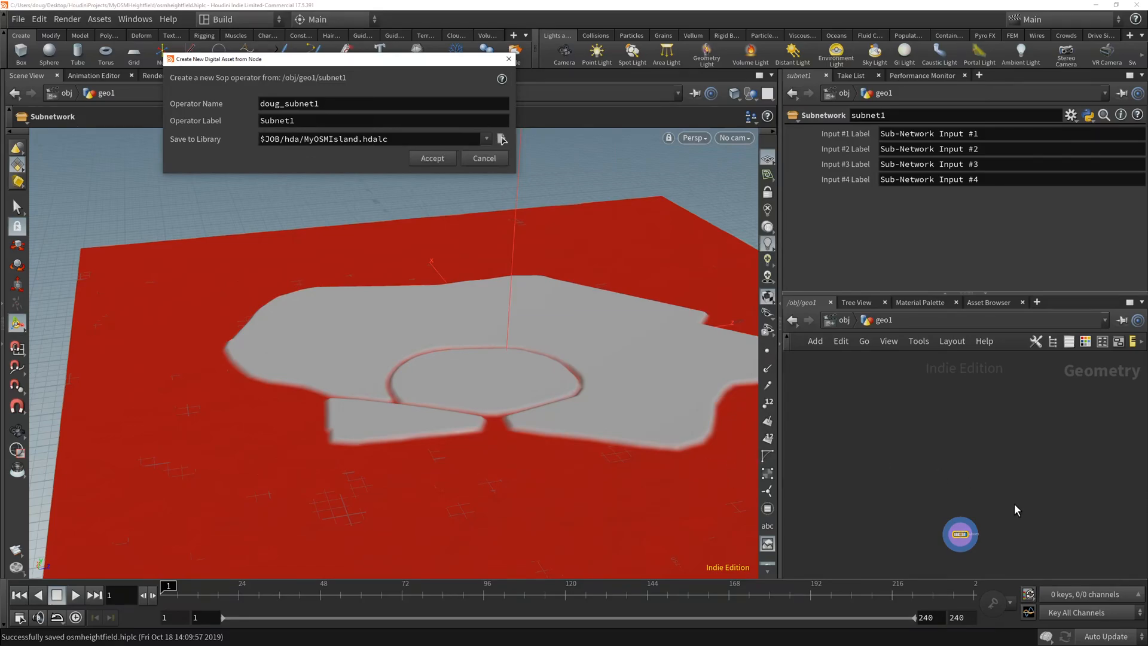
- Go inside the subnet1 node that holds the collapsed network
{"action": "scroll", "coordinate": [1014, 503], "scroll_direction": "up", "scroll_amount": 4}
{"action": "middle_click_drag", "start_coordinate": [990, 510], "coordinate": [1003, 362]}
{"action": "scroll", "coordinate": [994, 437], "scroll_direction": "up", "scroll_amount": 2}
{"action": "middle_click_drag", "start_coordinate": [994, 438], "coordinate": [1016, 472]}
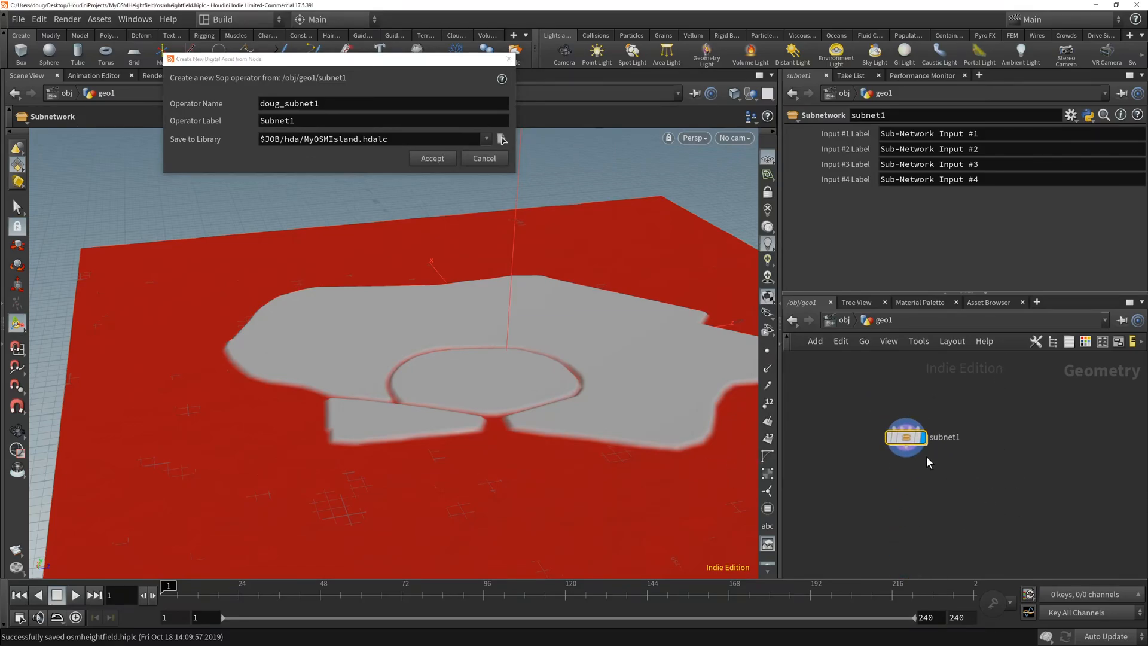
{"action": "double_click", "coordinate": [908, 439]}
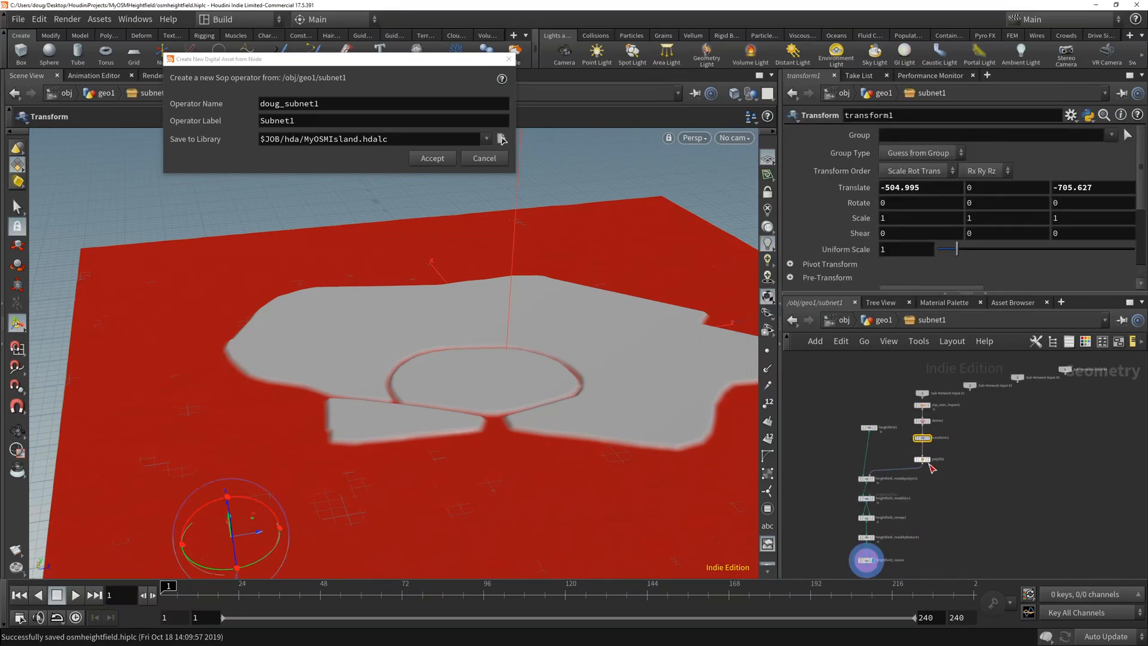
- Add an Output node with index 0 below the HeightField Noise node and wire the noise result into it
{"action": "middle_click_drag", "start_coordinate": [992, 534], "coordinate": [1046, 412]}
{"action": "scroll", "coordinate": [989, 456], "scroll_direction": "up", "scroll_amount": 4}
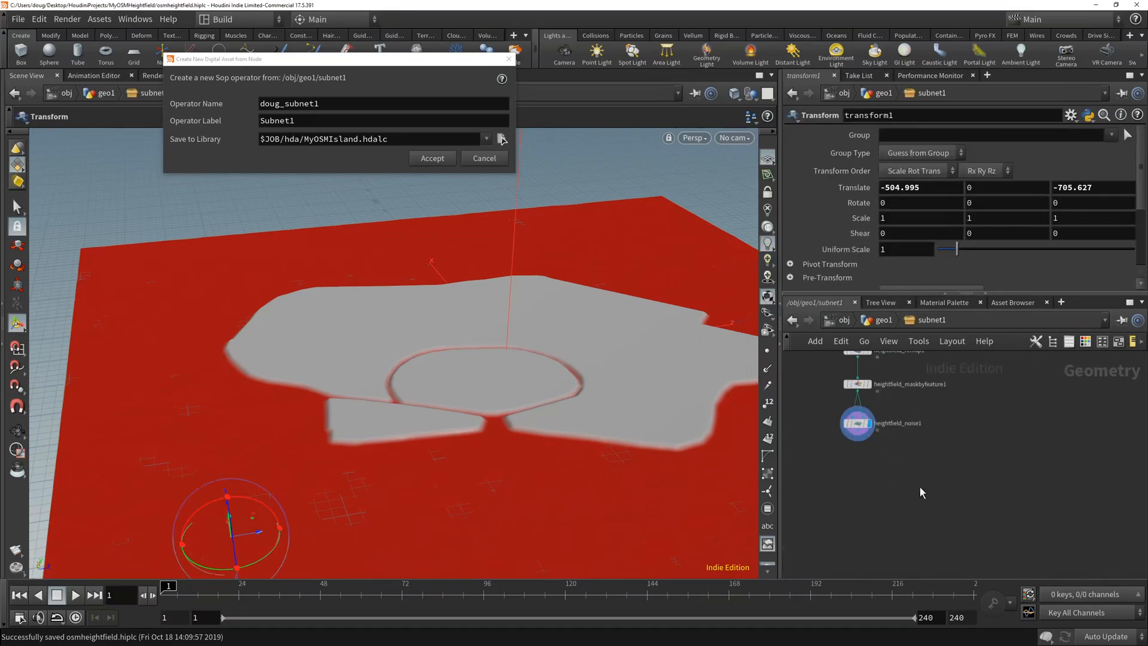
{"action": "middle_click_drag", "start_coordinate": [868, 476], "coordinate": [902, 484]}
{"action": "key", "text": "Tab"}
{"action": "type", "text": "out"}
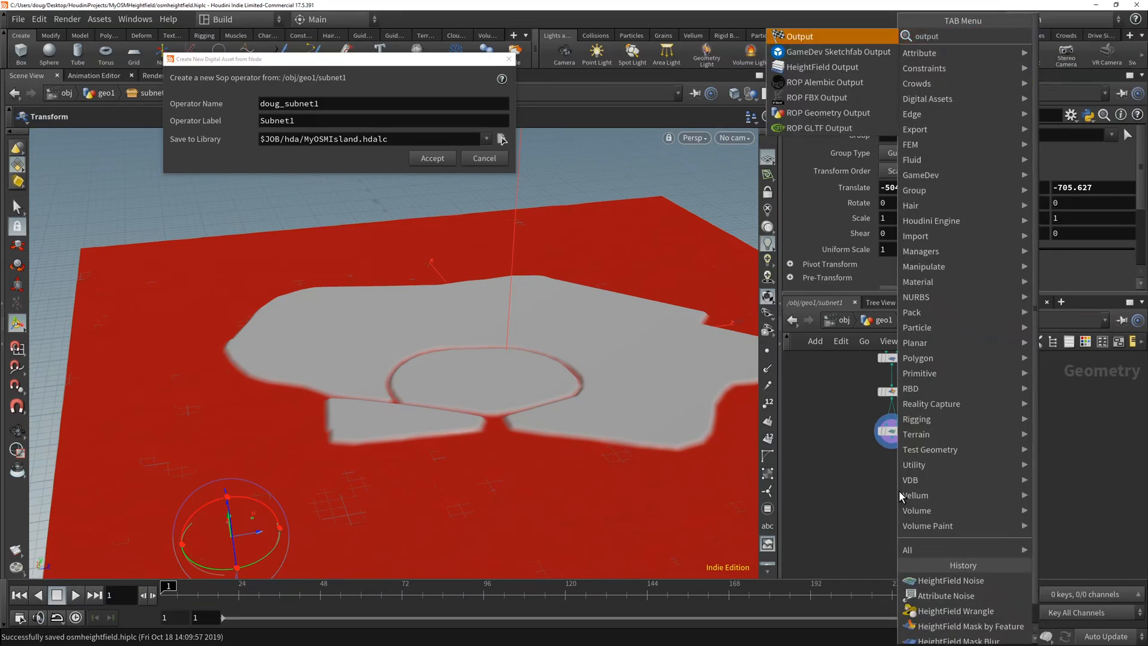
{"action": "key", "text": "Return"}
{"action": "left_click", "coordinate": [899, 491]}
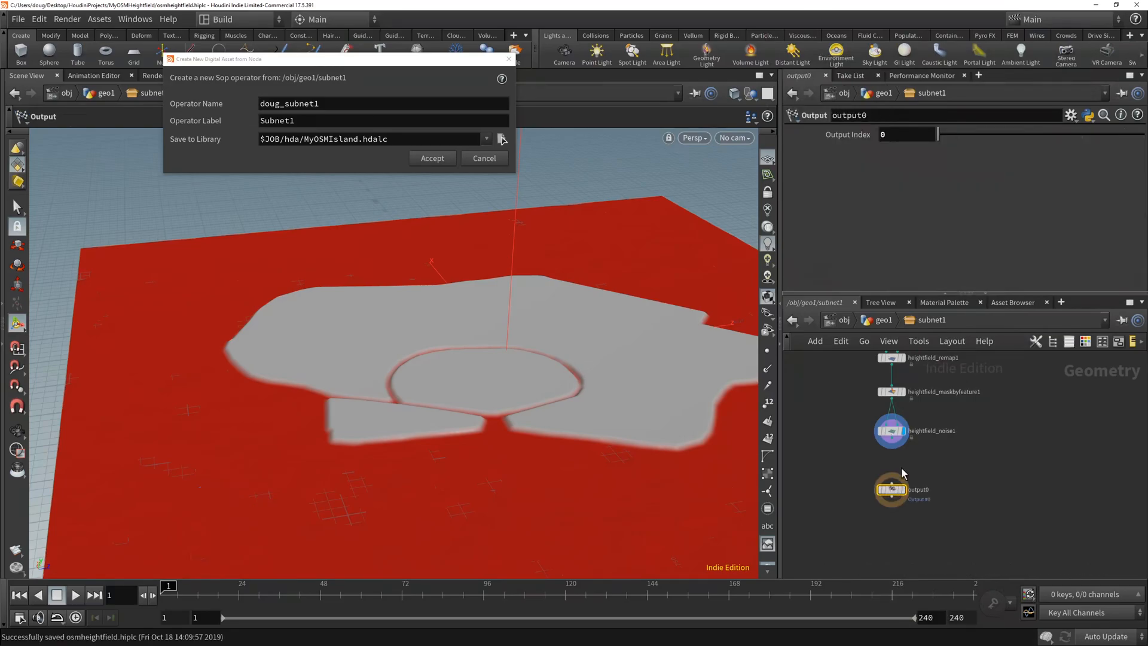
{"action": "left_click_drag", "start_coordinate": [897, 446], "coordinate": [892, 482]}
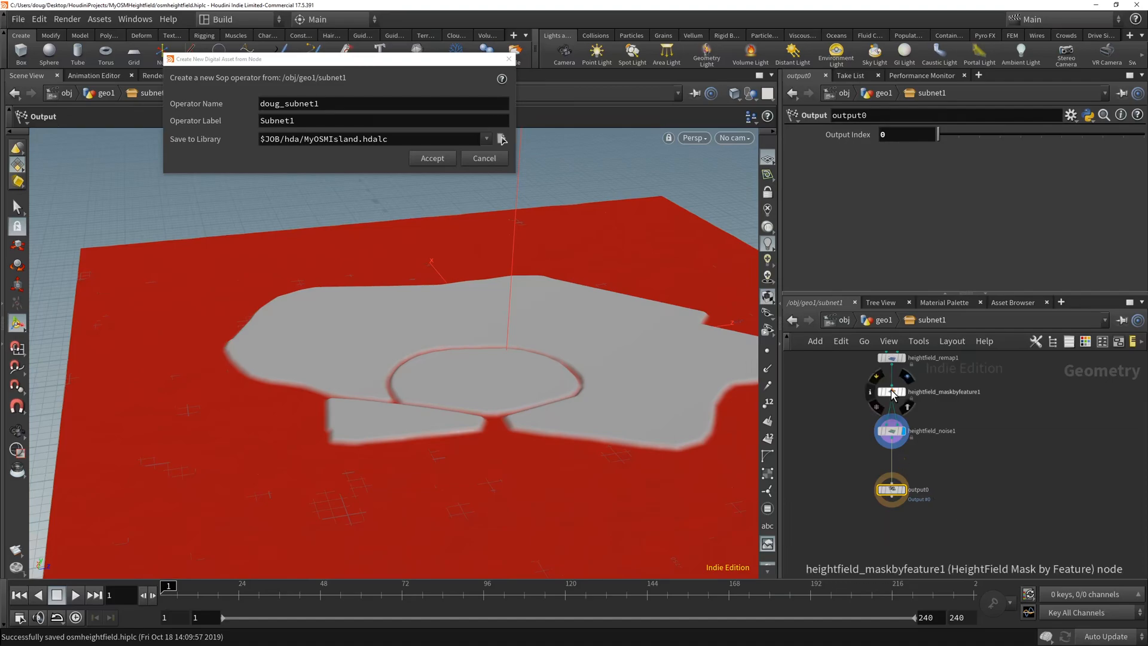
- Display the result of the HeightField Remap node inside the subnet to compare its mask
{"action": "mouse_move", "coordinate": [903, 431]}
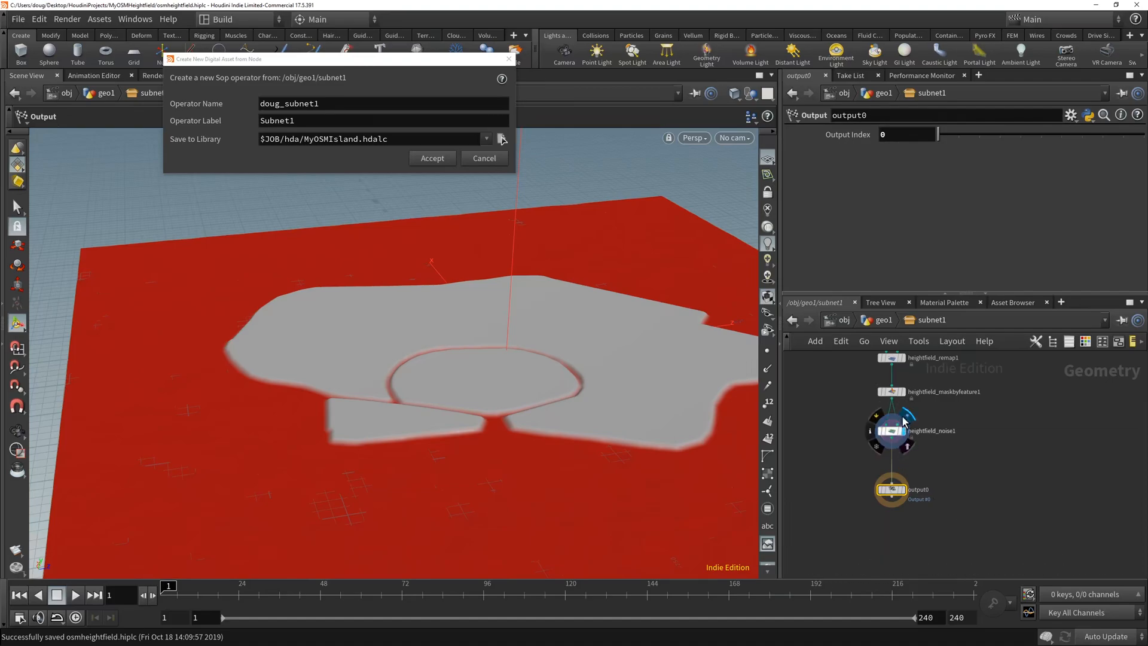
{"action": "mouse_move", "coordinate": [906, 394]}
{"action": "left_click", "coordinate": [903, 359]}
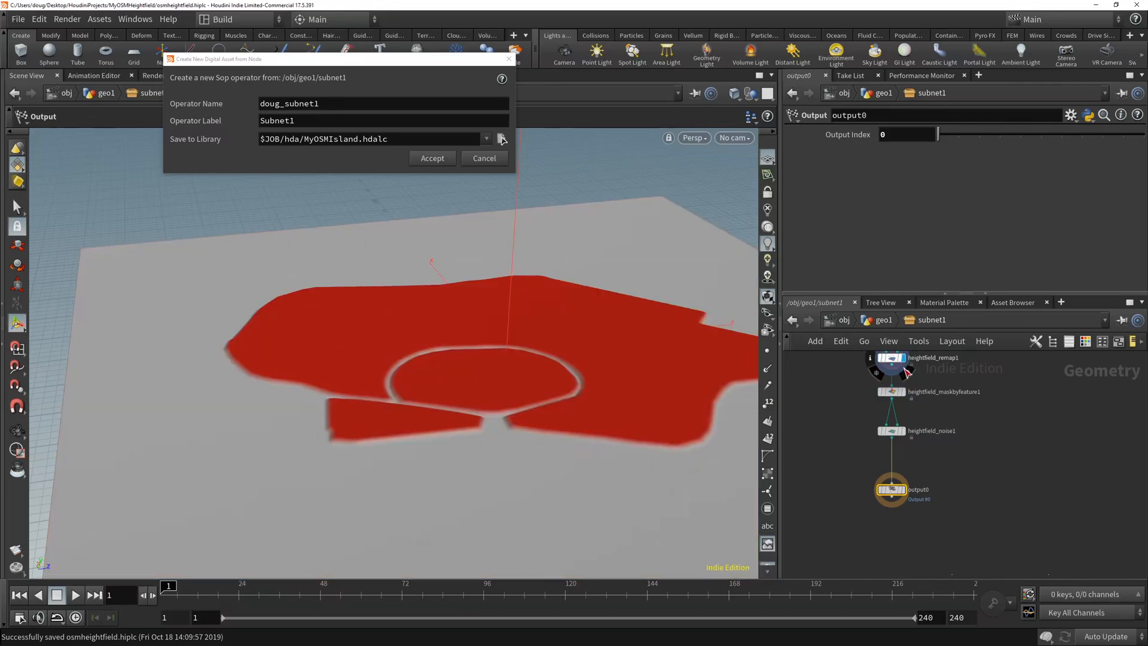
{"action": "middle_click_drag", "start_coordinate": [969, 400], "coordinate": [956, 464]}
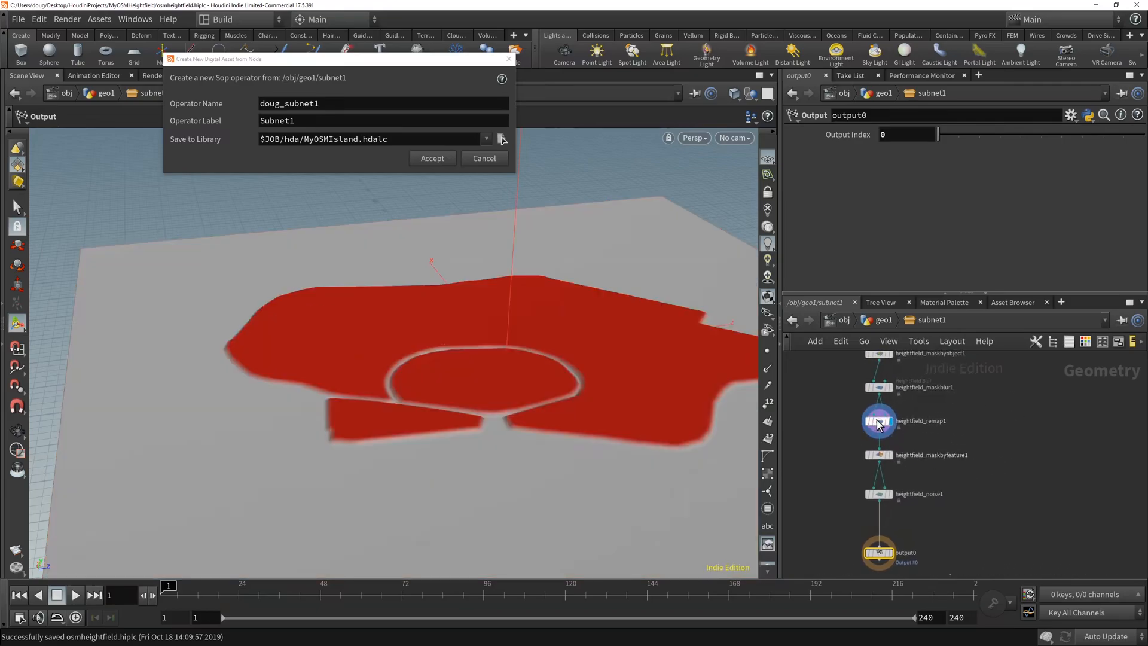
- Display the result of the Output node at the end of the network inside the subnet
{"action": "mouse_move", "coordinate": [879, 421]}
{"action": "middle_click_drag", "start_coordinate": [1004, 534], "coordinate": [1008, 484]}
{"action": "mouse_move", "coordinate": [889, 506]}
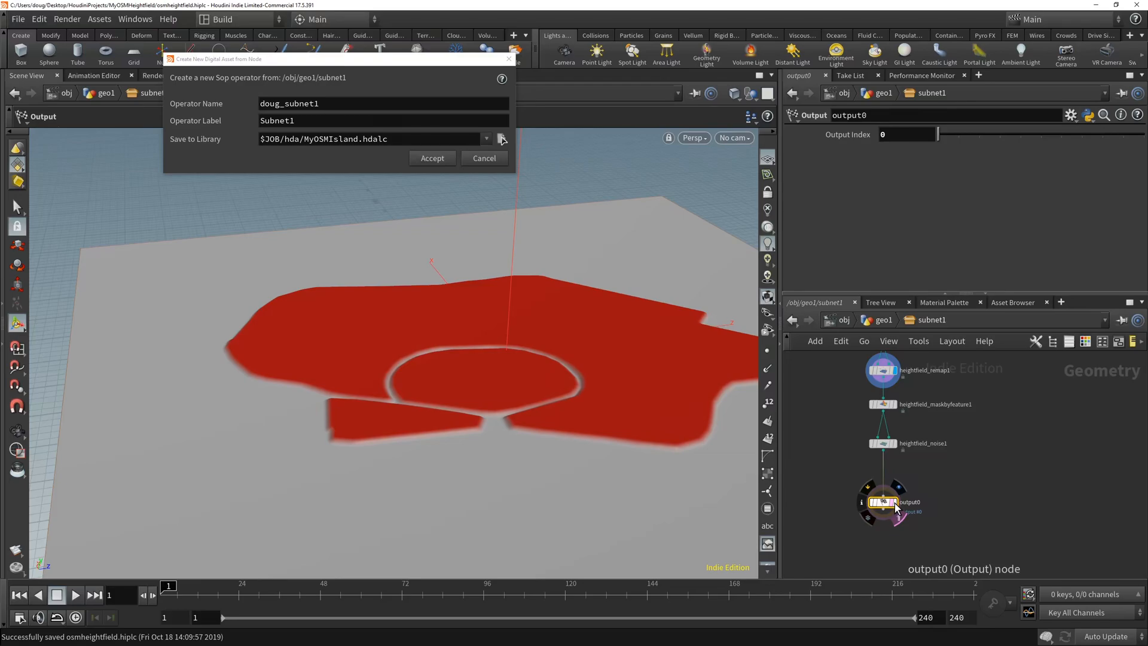
{"action": "left_click", "coordinate": [893, 502]}
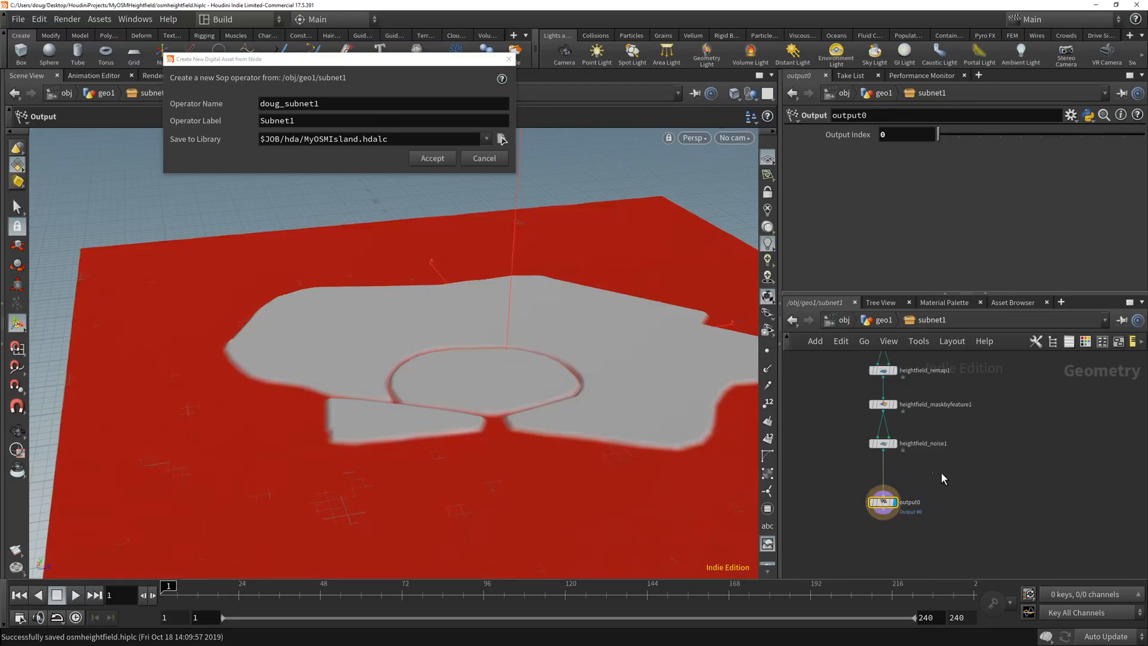
- Create the digital asset from subnet1 in the MyOSMIsland.hdalc library, accepting the default operator name, label and type properties
{"action": "left_click_drag", "start_coordinate": [248, 61], "coordinate": [397, 146]}
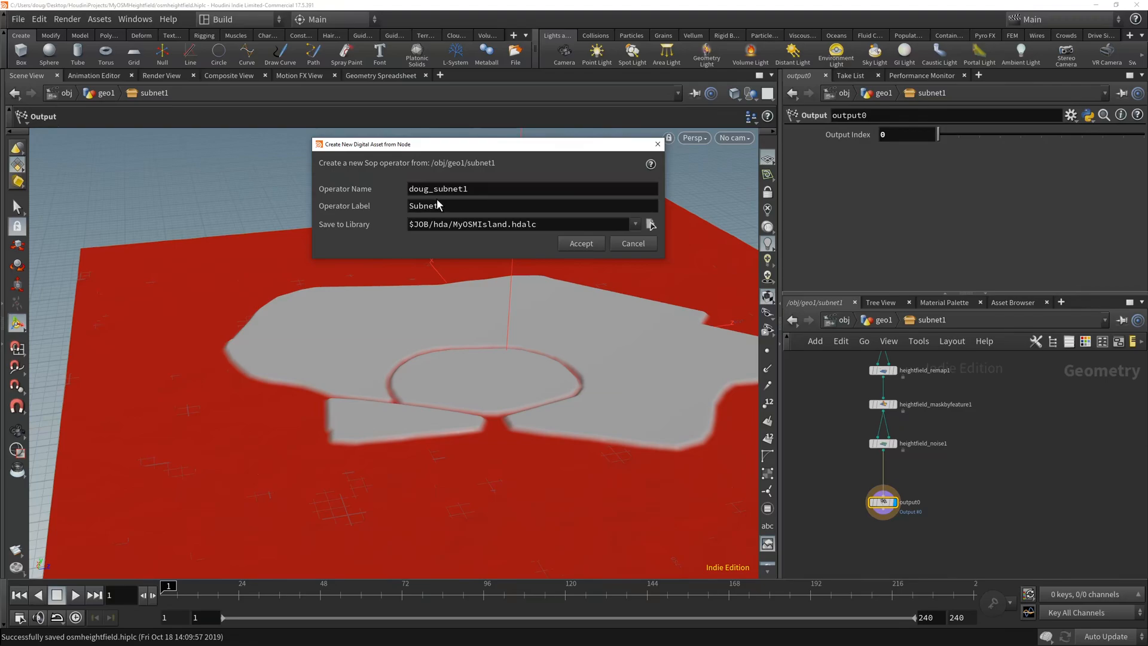
{"action": "left_click_drag", "start_coordinate": [418, 148], "coordinate": [549, 187]}
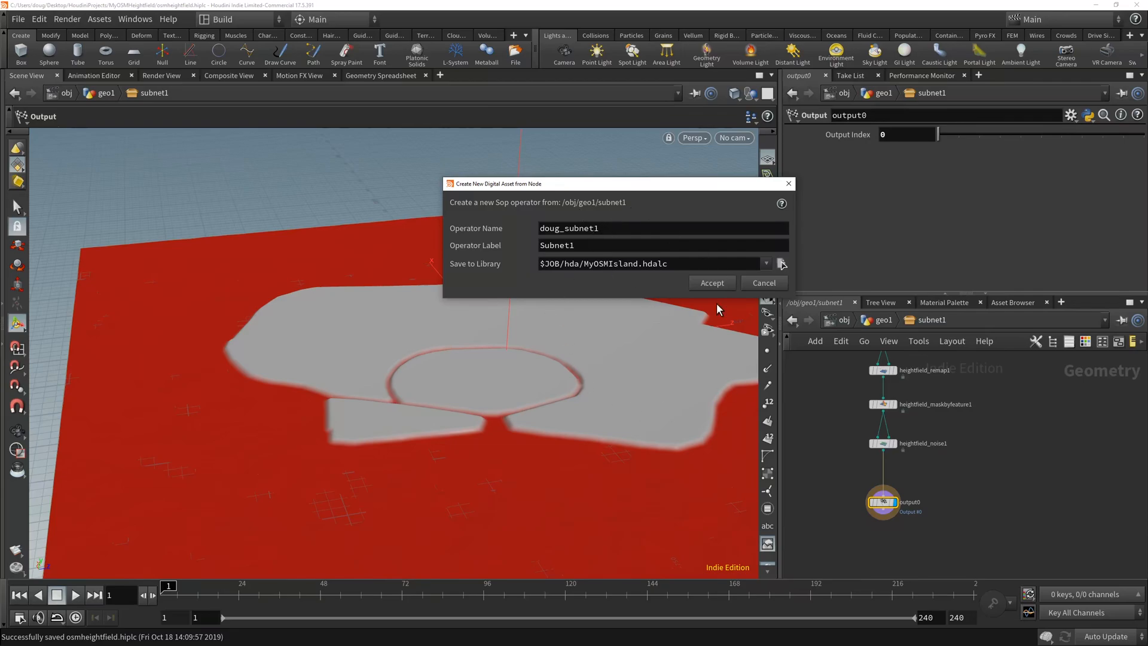
{"action": "left_click", "coordinate": [712, 284]}
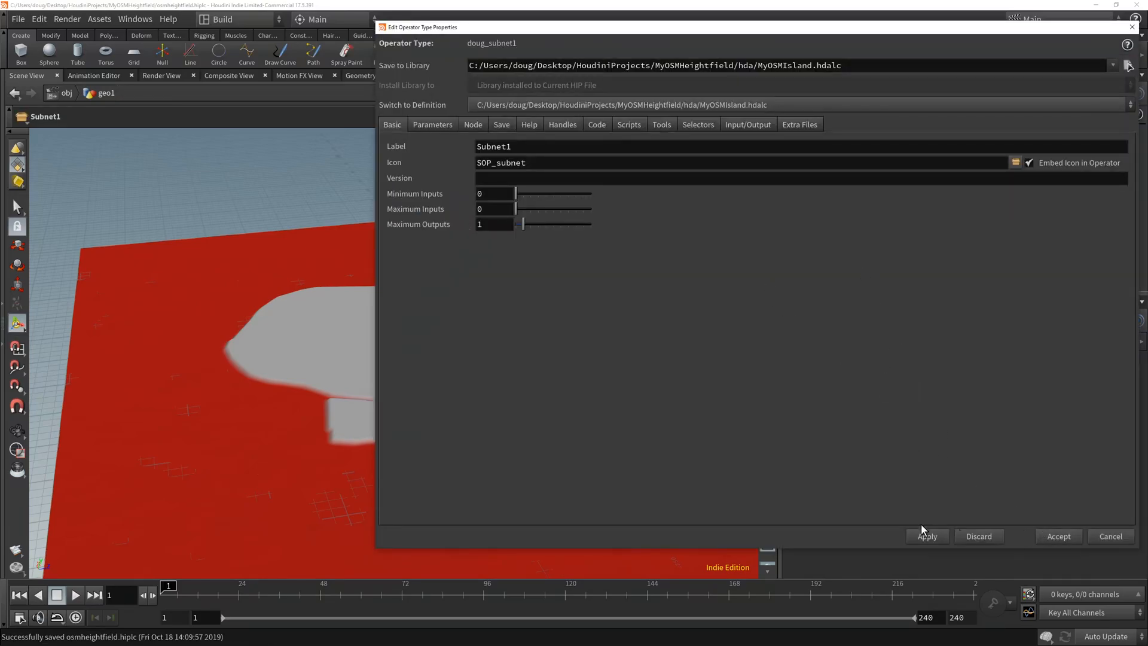
{"action": "left_click_drag", "start_coordinate": [764, 35], "coordinate": [580, 78]}
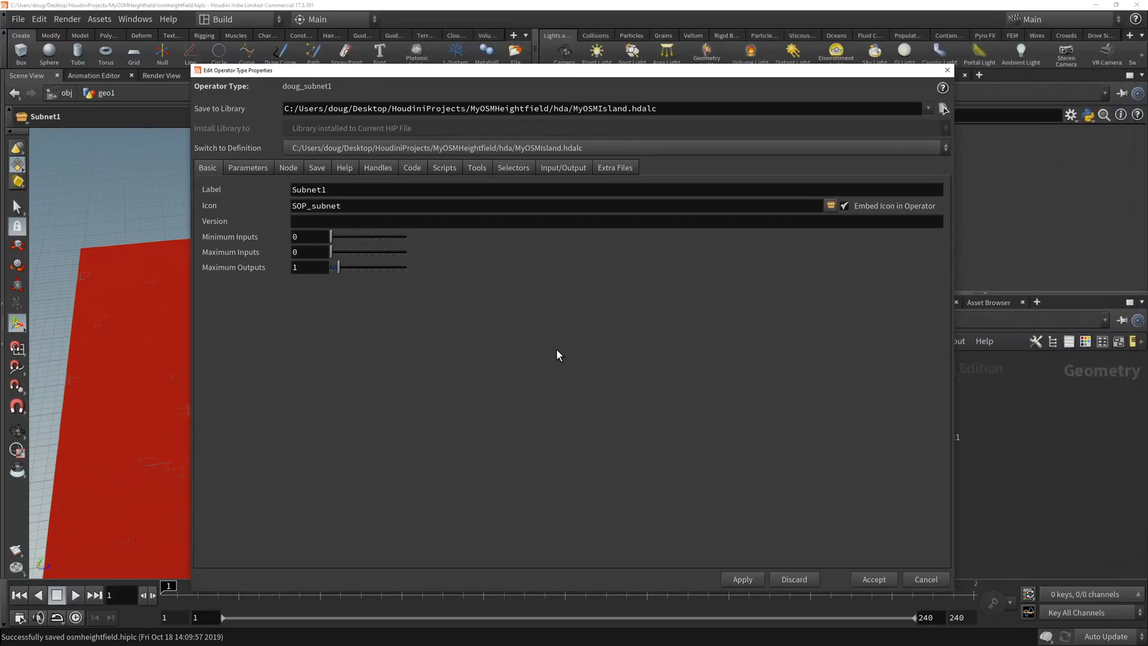
{"action": "left_click", "coordinate": [874, 579]}
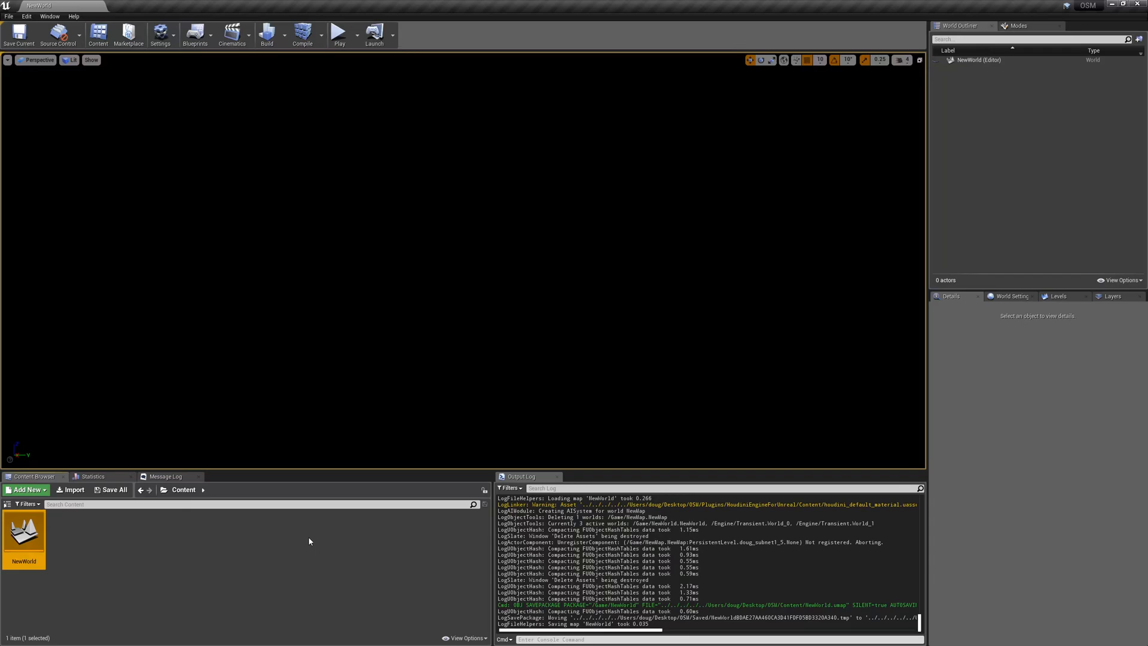
- Switch to Unreal Editor and open the NewWorld level from the project content
{"action": "left_click", "coordinate": [208, 556]}
{"action": "double_click", "coordinate": [24, 534]}
{"action": "right_click", "coordinate": [988, 113]}
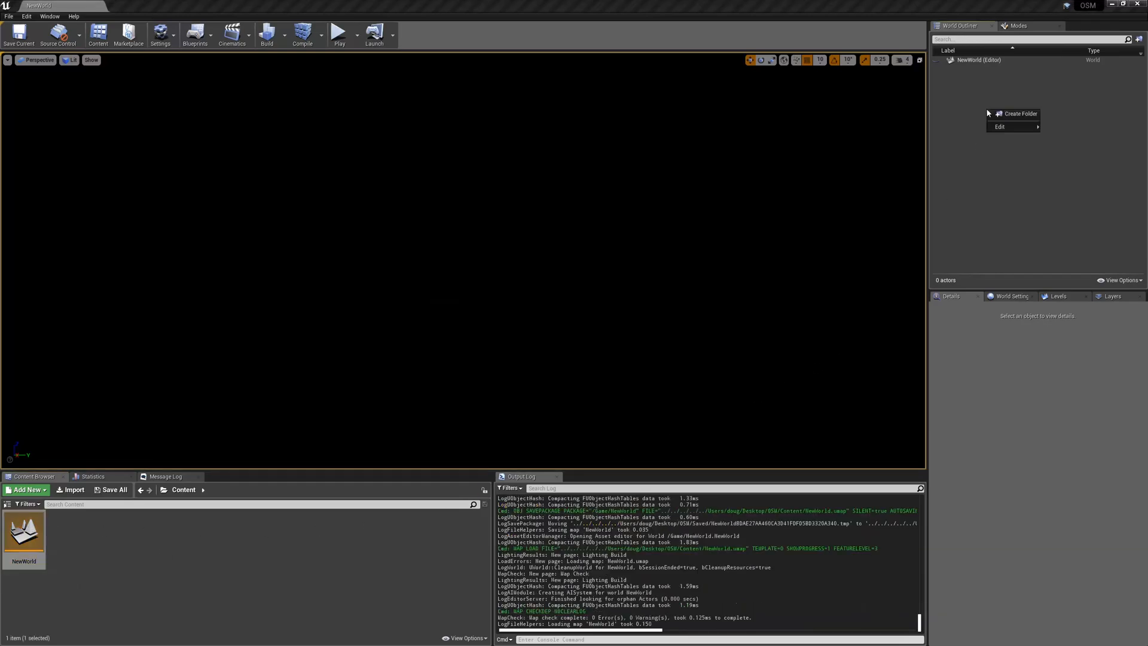
{"action": "left_click", "coordinate": [966, 116]}
- Place a Directional Light in the level at about X 720, Y 210, Z 220
{"action": "left_click", "coordinate": [1018, 25]}
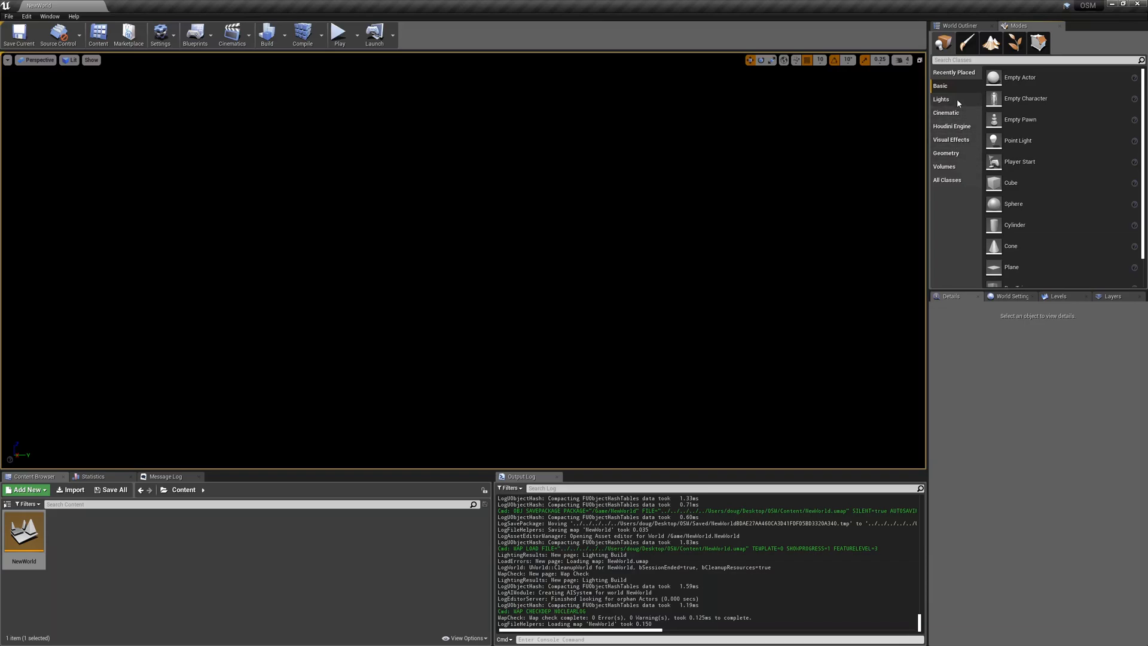
{"action": "left_click", "coordinate": [941, 100]}
{"action": "left_click_drag", "start_coordinate": [993, 77], "coordinate": [598, 120]}
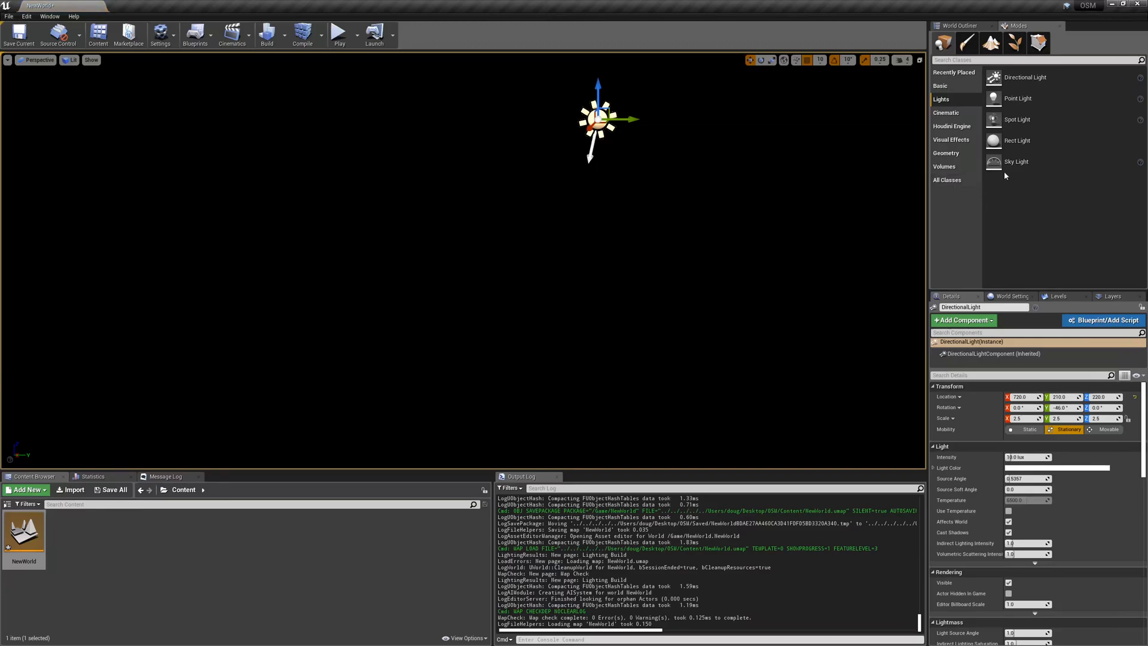
- Add a Sky Light beside the directional light, set both lights' mobility to Movable, and save the level
{"action": "left_click_drag", "start_coordinate": [995, 162], "coordinate": [698, 162]}
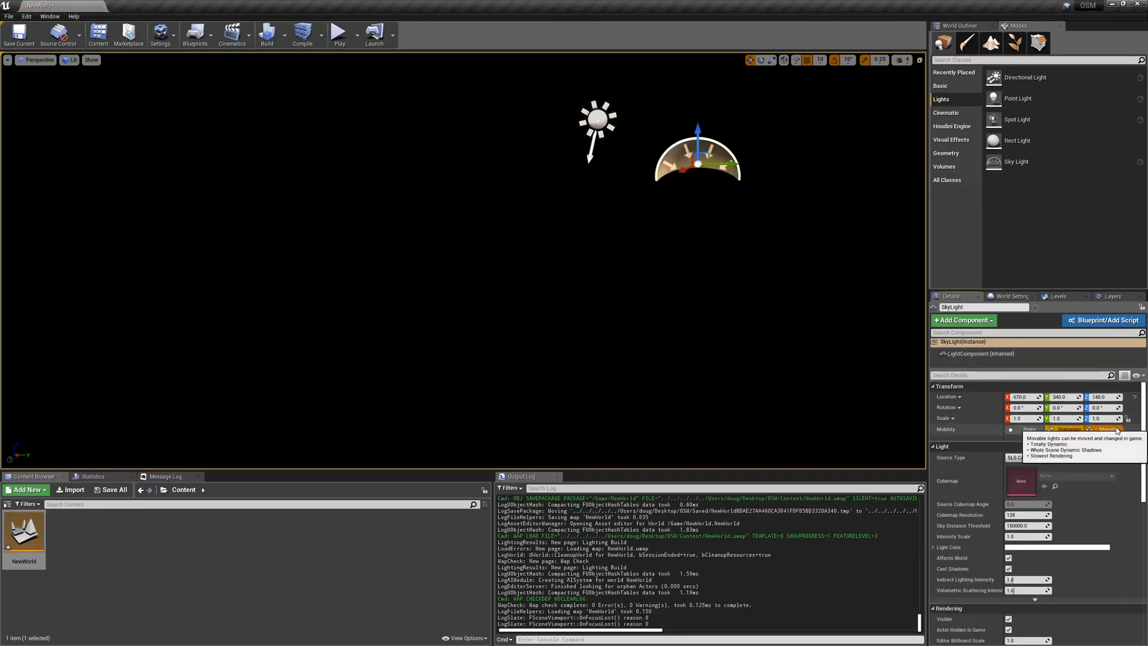
{"action": "left_click", "coordinate": [597, 119]}
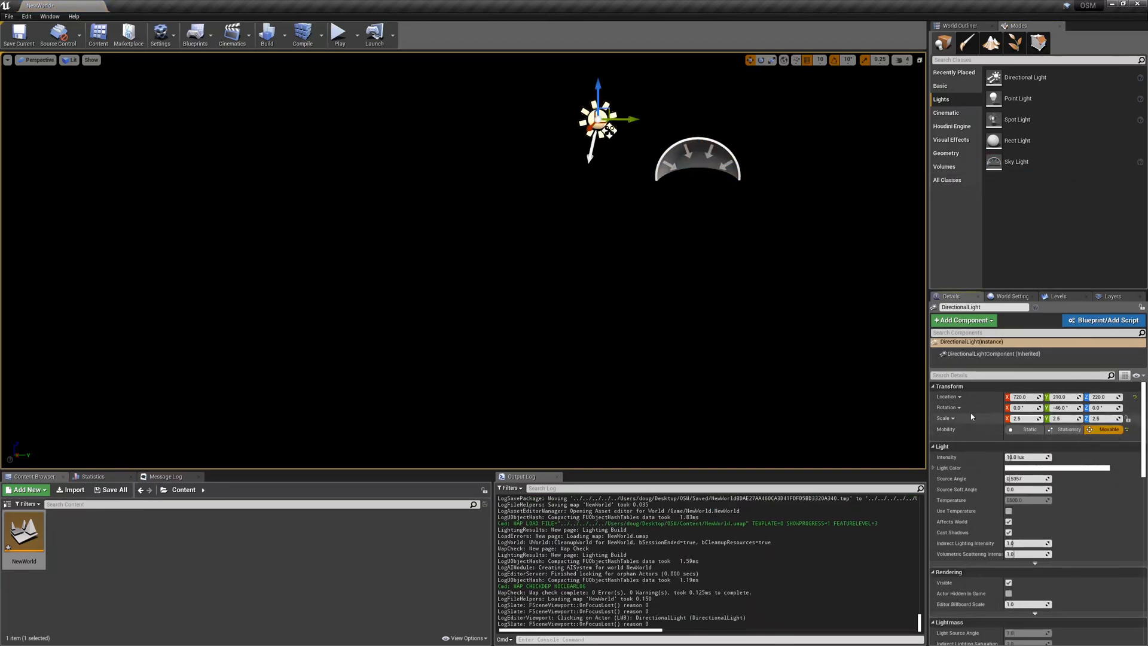
{"action": "left_click", "coordinate": [20, 33]}
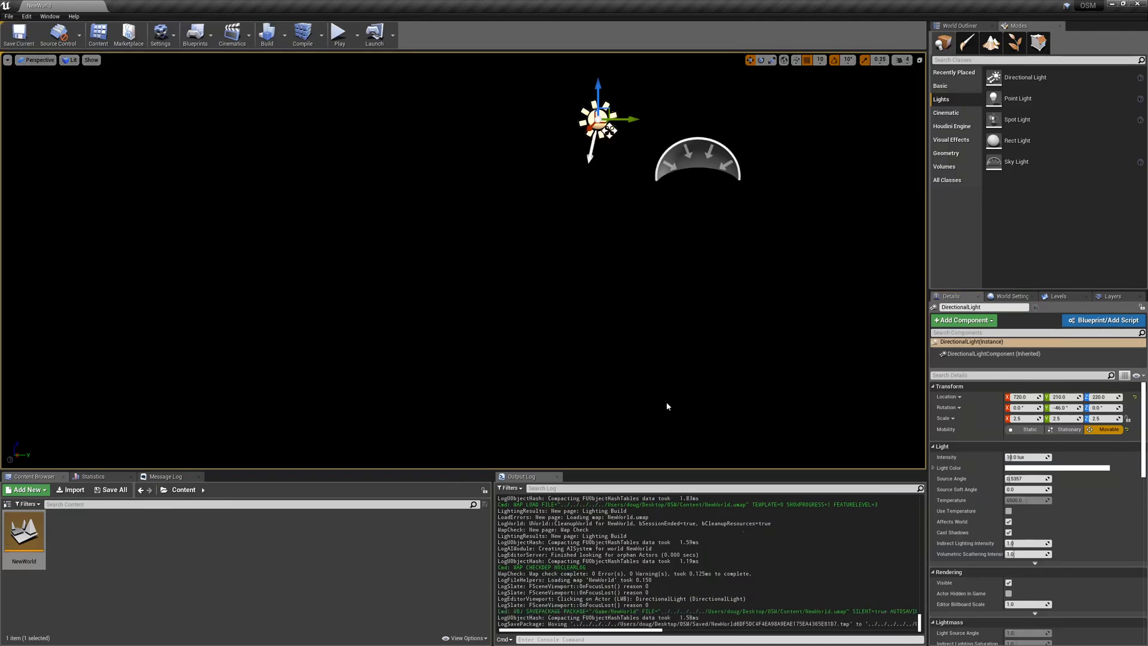
- Import MyOSMIsland.hdalc into the project content from the Desktop folder HoudiniProjects/MyOSMHeightfield/hda
{"action": "left_click", "coordinate": [259, 556]}
{"action": "left_click", "coordinate": [72, 494]}
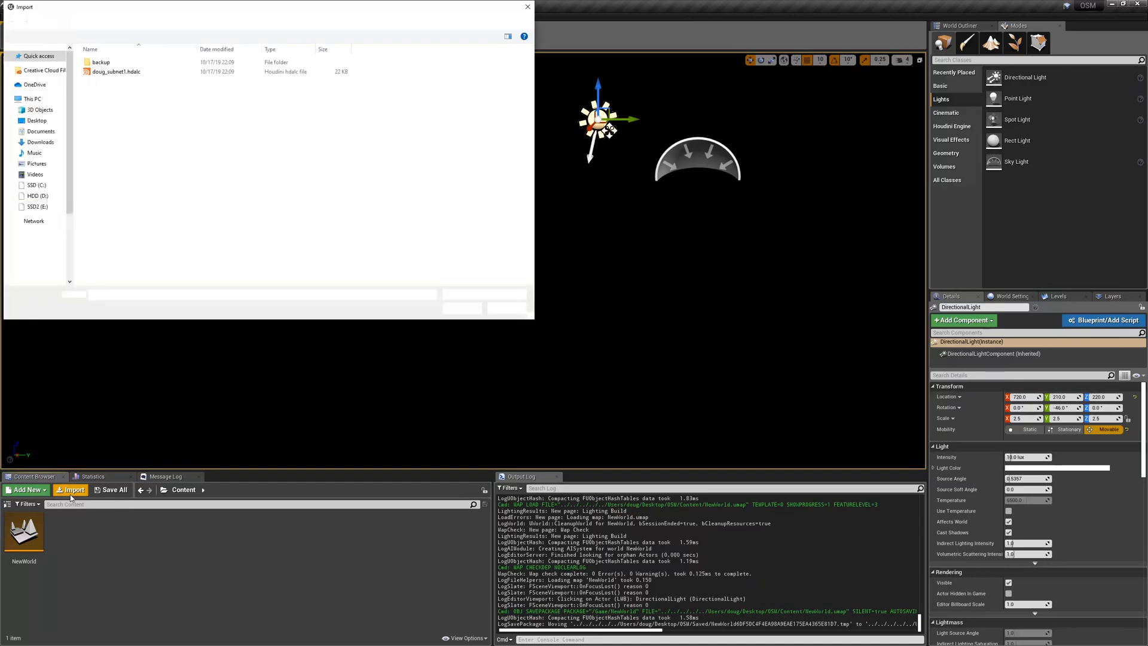
{"action": "left_click", "coordinate": [36, 67]}
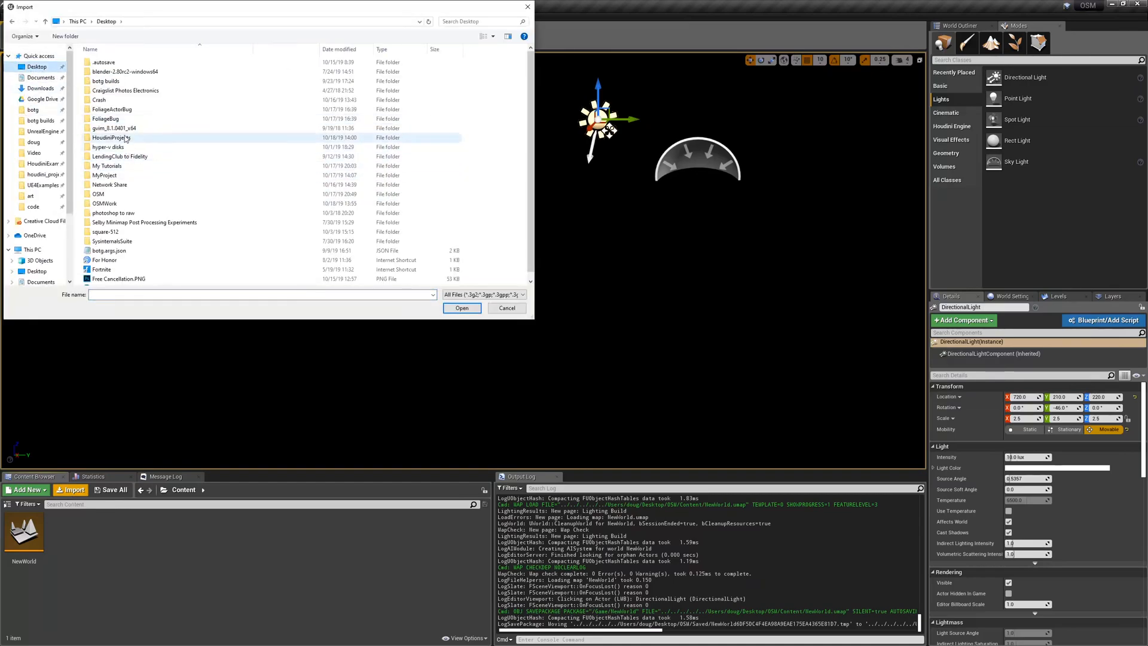
{"action": "double_click", "coordinate": [111, 137]}
{"action": "double_click", "coordinate": [111, 64]}
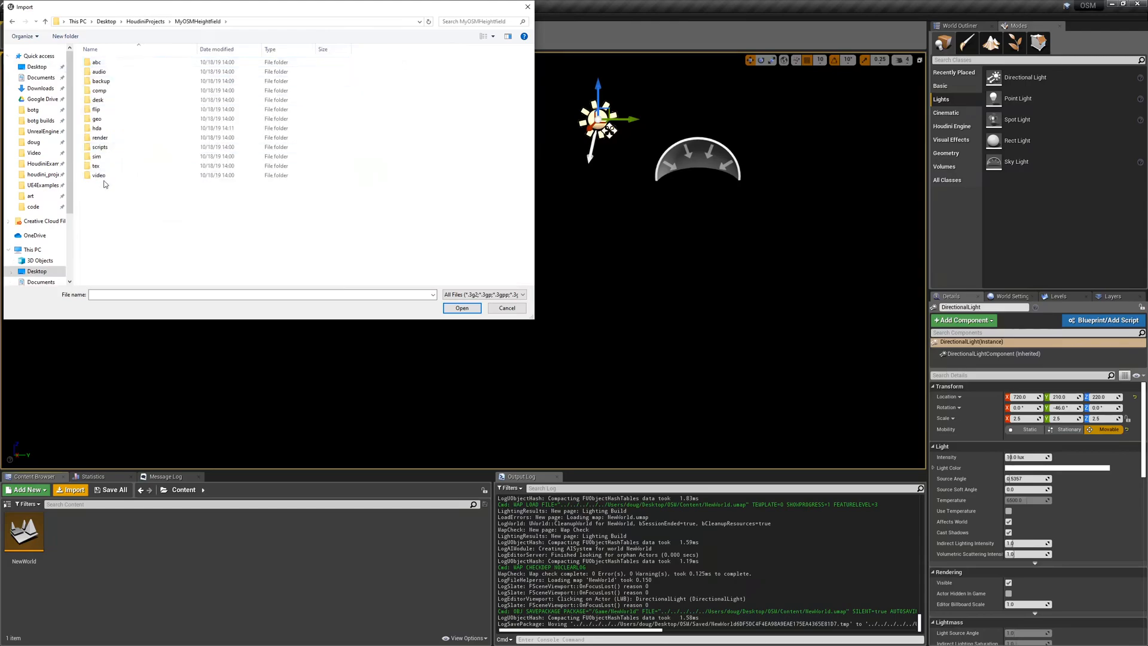
{"action": "double_click", "coordinate": [105, 129]}
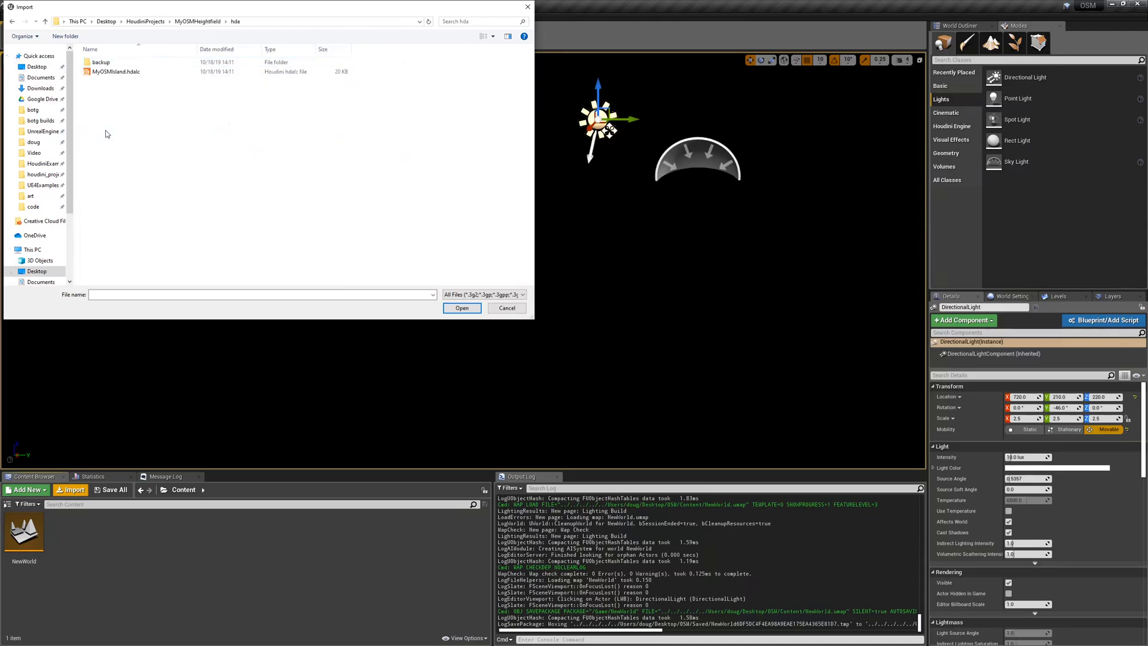
{"action": "double_click", "coordinate": [116, 73]}
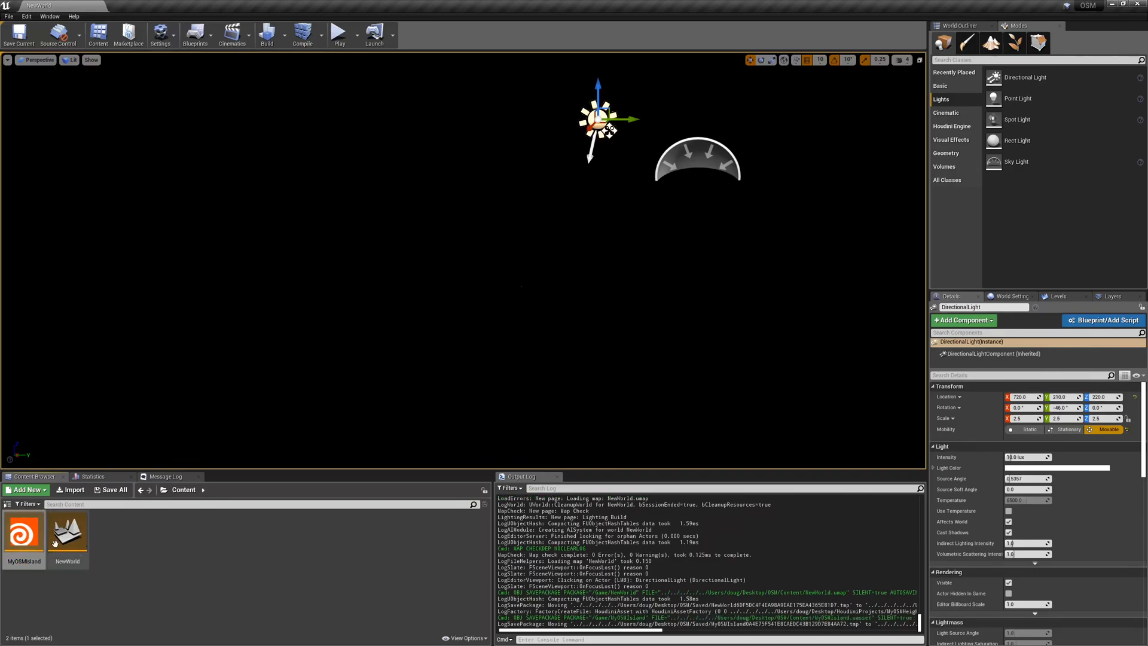
- Place the imported MyOSMIsland asset into the level, away from the two lights
{"action": "left_click_drag", "start_coordinate": [24, 532], "coordinate": [374, 301]}
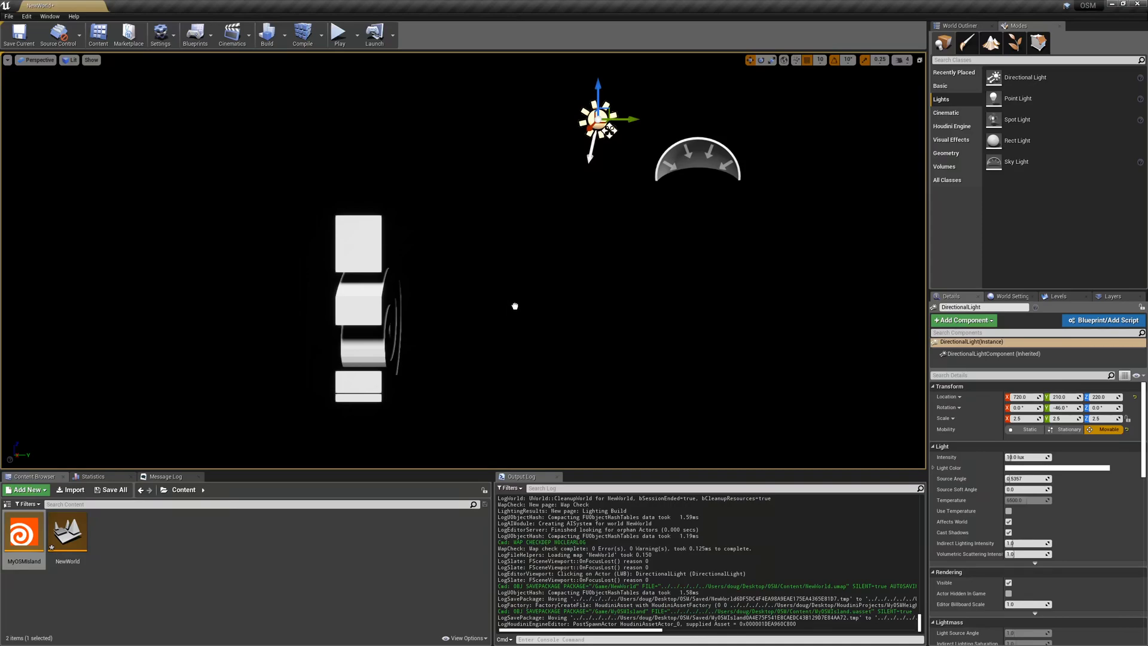
{"action": "left_click", "coordinate": [452, 352]}
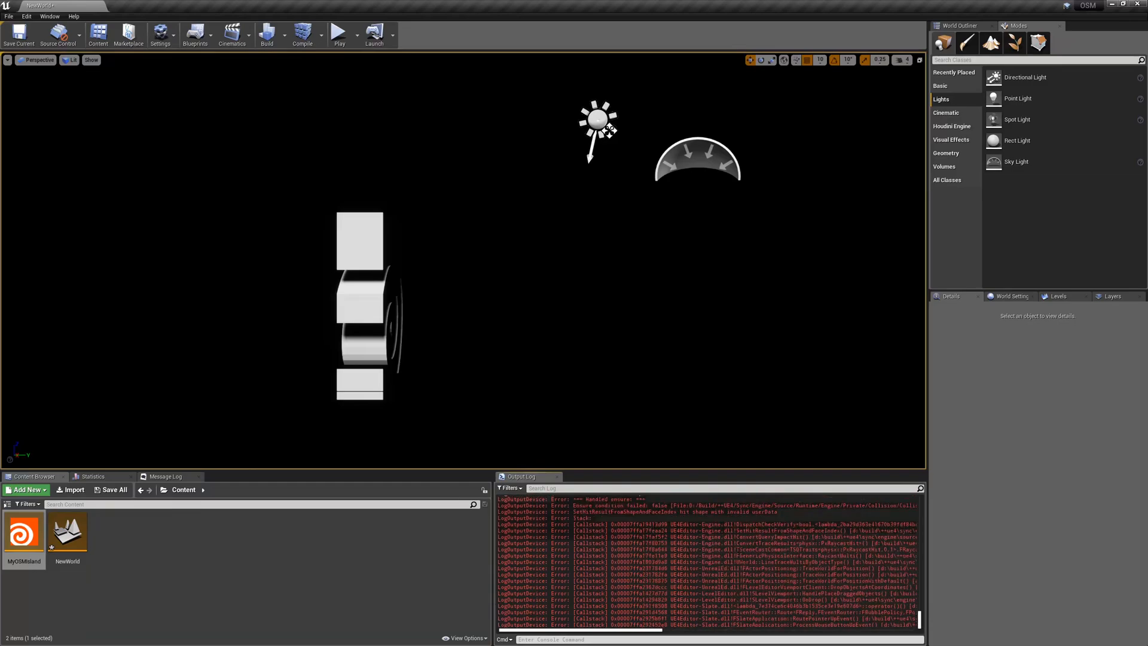
- Check the output log for errors and inspect the geometry of the placed MyOSMIsland actor up close
{"action": "scroll", "coordinate": [707, 562], "scroll_direction": "up", "scroll_amount": 3}
{"action": "scroll", "coordinate": [707, 562], "scroll_direction": "up", "scroll_amount": 1}
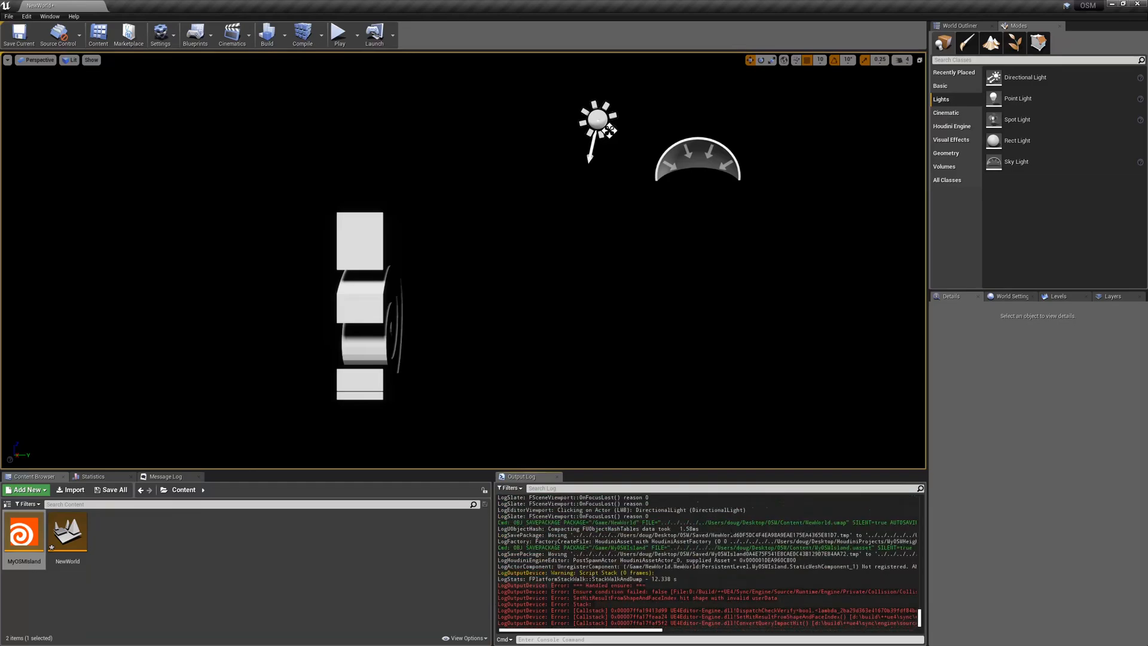
{"action": "left_click", "coordinate": [363, 528]}
{"action": "left_click_drag", "start_coordinate": [446, 283], "coordinate": [428, 275], "text": "alt"}
{"action": "left_click", "coordinate": [275, 255]}
{"action": "key", "text": "f"}
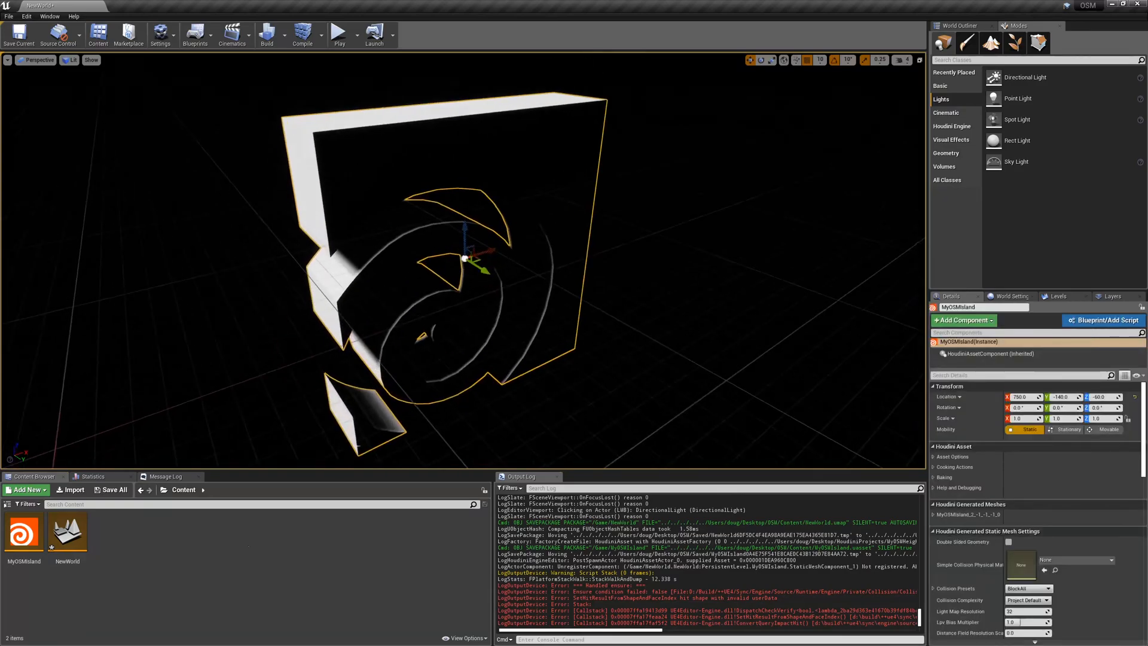
{"action": "right_click_drag", "start_coordinate": [342, 328], "coordinate": [317, 328], "text": "alt"}
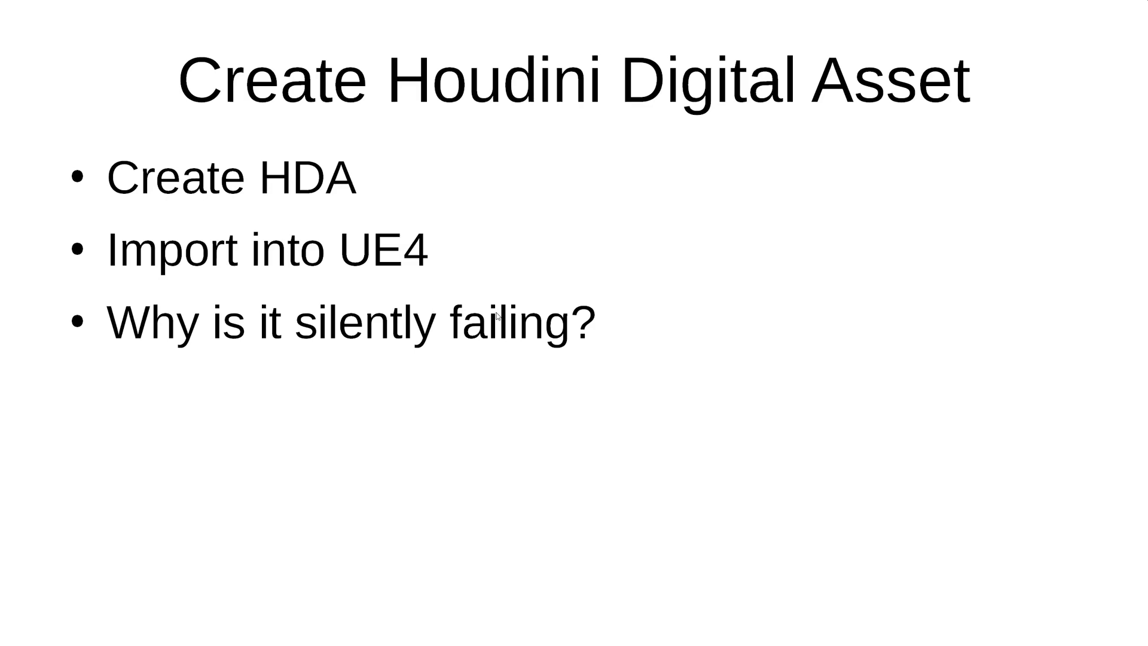
{"action": "left_click", "coordinate": [496, 313]}
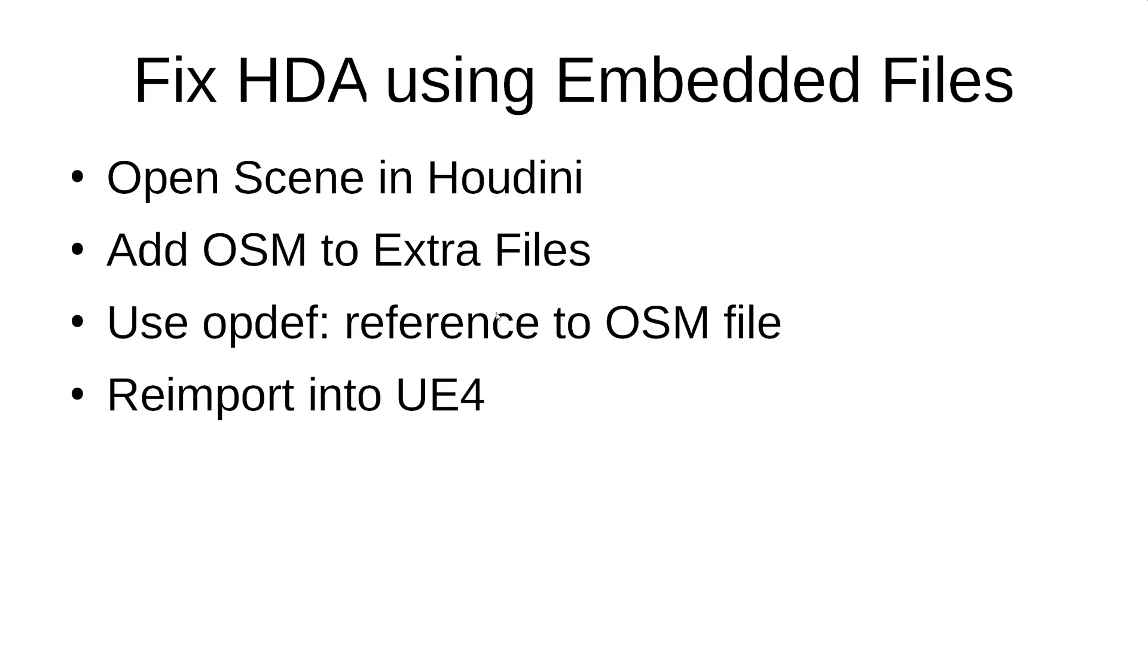
{"action": "key", "text": "alt+Tab"}
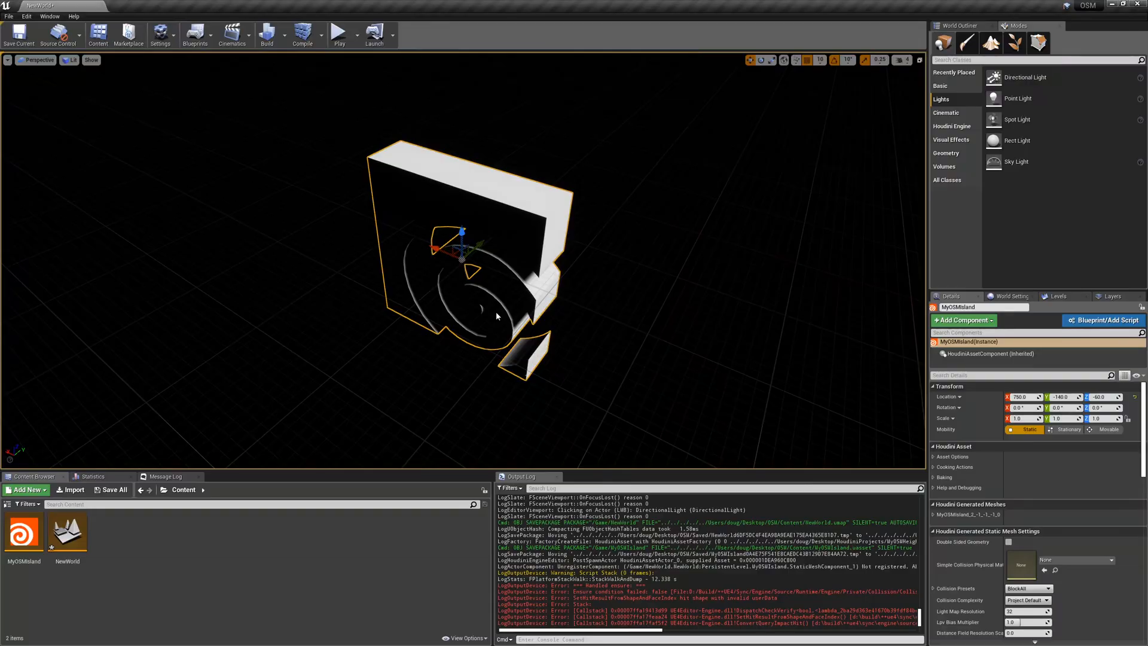
- Open the level's Houdini Engine scene in Houdini and separate the overlapping GlobalNodes and asset geometry nodes
{"action": "left_click", "coordinate": [11, 22]}
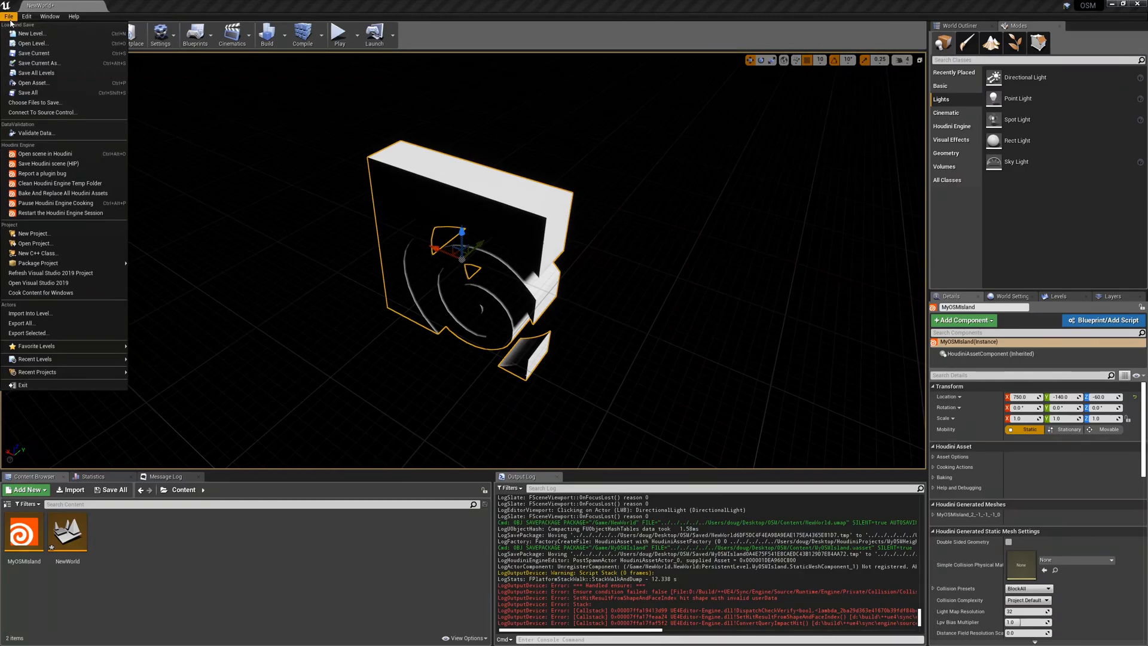
{"action": "left_click", "coordinate": [53, 157]}
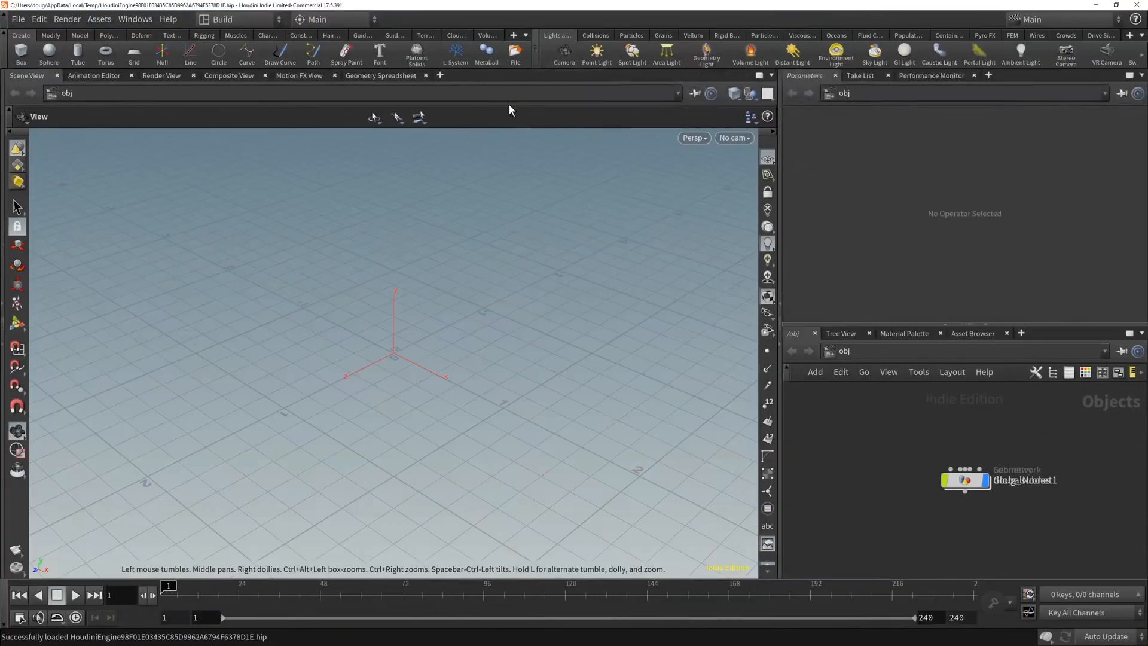
{"action": "left_click_drag", "start_coordinate": [964, 480], "coordinate": [1007, 428]}
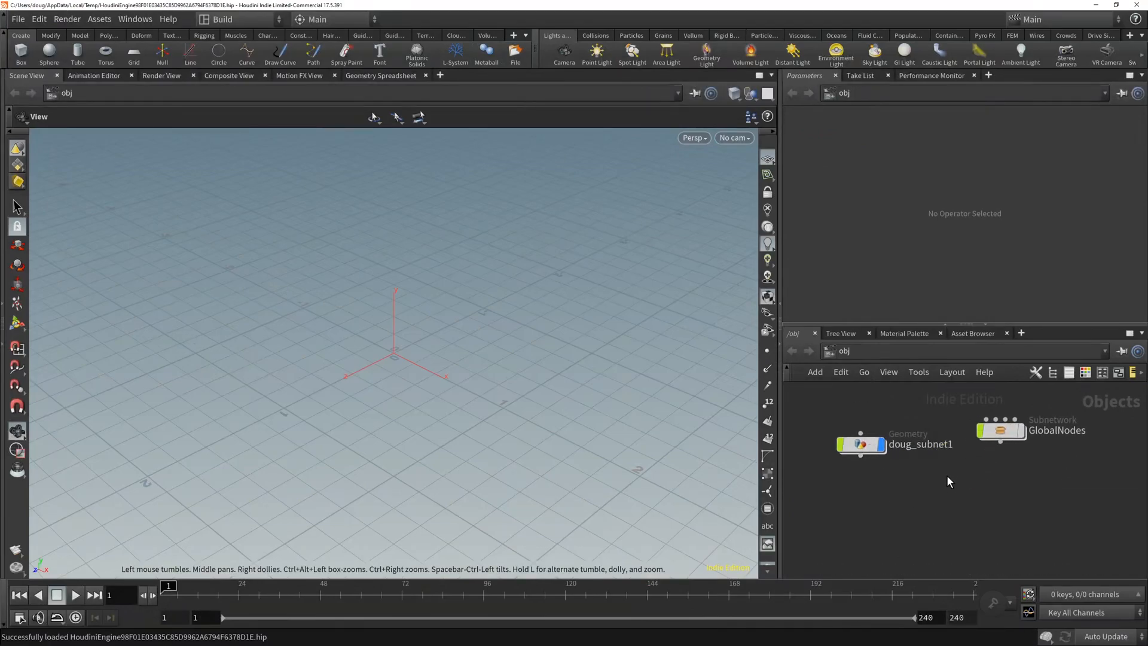
- Go inside the asset's geometry object and read the error details of the digital asset node
{"action": "double_click", "coordinate": [863, 444]}
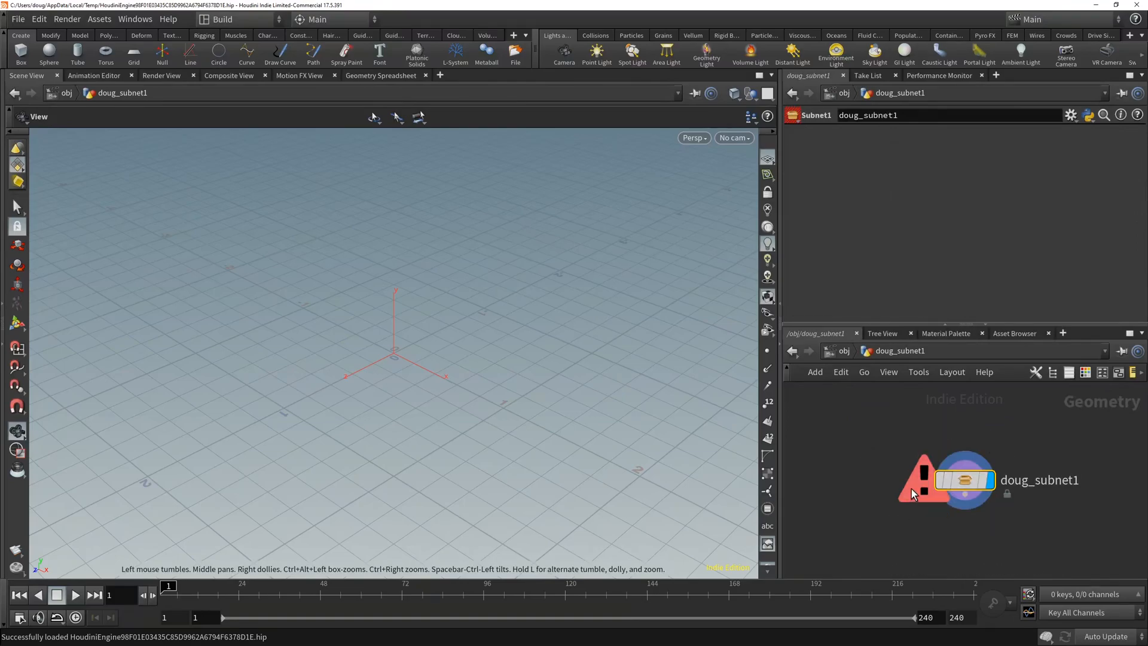
{"action": "mouse_move", "coordinate": [926, 482]}
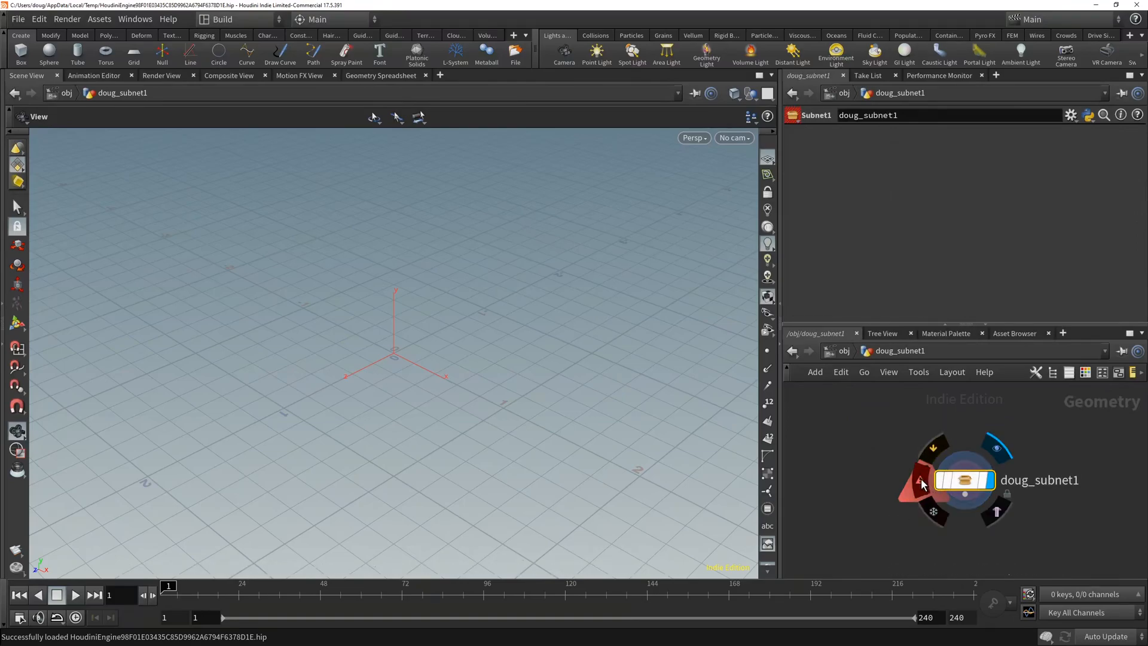
{"action": "left_click", "coordinate": [923, 483]}
{"action": "left_click_drag", "start_coordinate": [662, 191], "coordinate": [483, 173]}
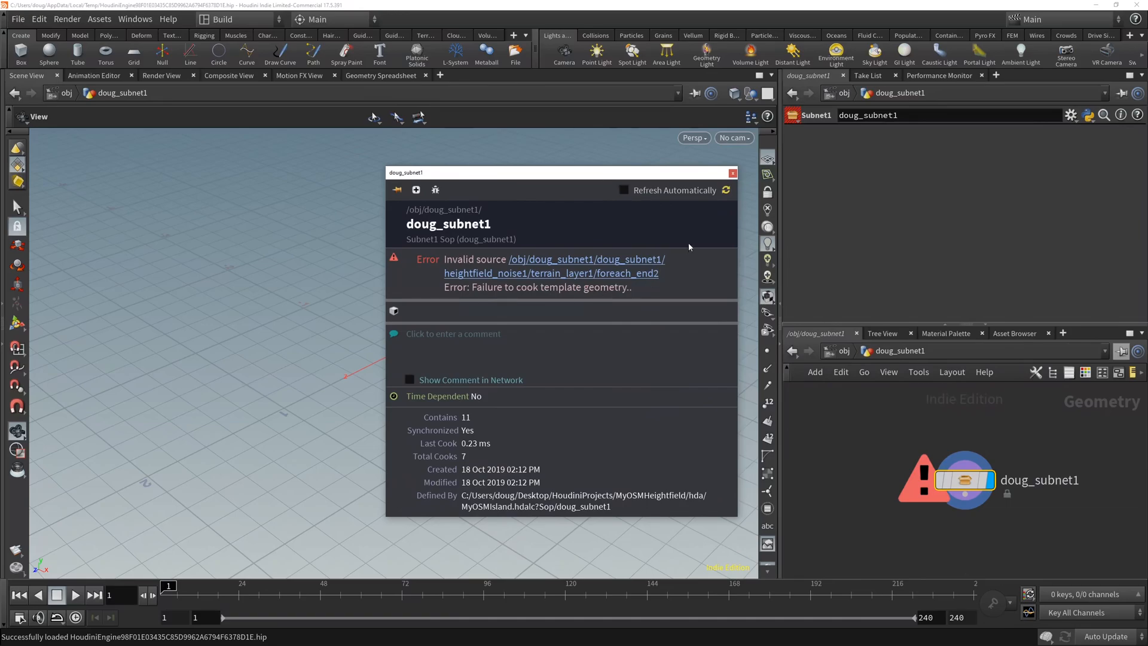
{"action": "left_click", "coordinate": [732, 173]}
- Go inside the digital asset, trace the failing nodes up to sop_osm_import1, and examine its OSM File setting
{"action": "double_click", "coordinate": [981, 476]}
{"action": "middle_click_drag", "start_coordinate": [1036, 459], "coordinate": [989, 515]}
{"action": "scroll", "coordinate": [944, 550], "scroll_direction": "up", "scroll_amount": 1}
{"action": "scroll", "coordinate": [944, 544], "scroll_direction": "up", "scroll_amount": 4}
{"action": "middle_click_drag", "start_coordinate": [929, 462], "coordinate": [1047, 522]}
{"action": "middle_click_drag", "start_coordinate": [1026, 484], "coordinate": [1024, 571]}
{"action": "middle_click_drag", "start_coordinate": [1046, 503], "coordinate": [1075, 597]}
{"action": "mouse_move", "coordinate": [945, 488]}
{"action": "middle_mouse_down"}
{"action": "mouse_move", "coordinate": [940, 508]}
{"action": "mouse_move", "coordinate": [851, 529]}
{"action": "middle_mouse_up"}
{"action": "middle_click_drag", "start_coordinate": [1051, 467], "coordinate": [1030, 518]}
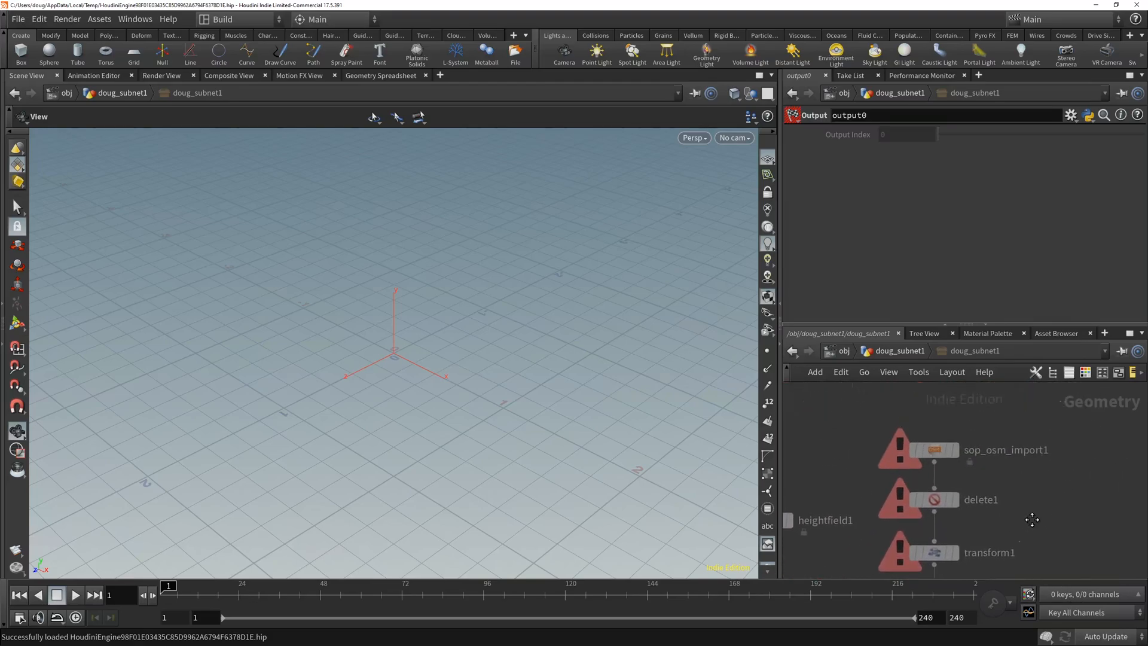
{"action": "left_click", "coordinate": [936, 456]}
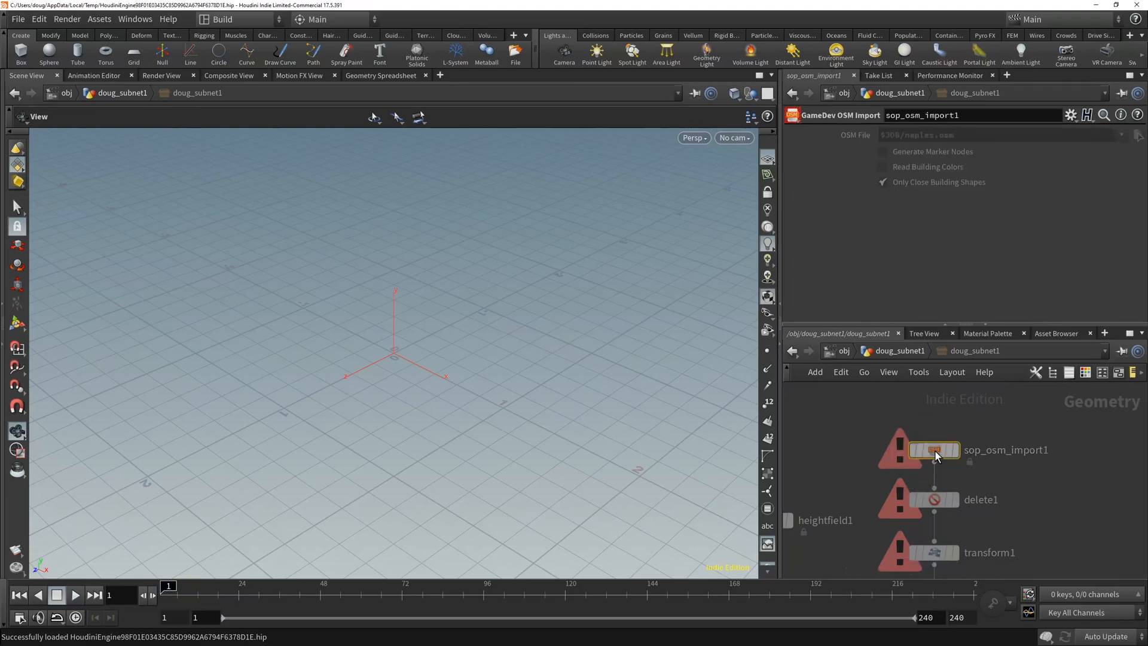
- Go inside sop_osm_import1 and read the error details of its read_in_map_data Python node
{"action": "double_click", "coordinate": [936, 457]}
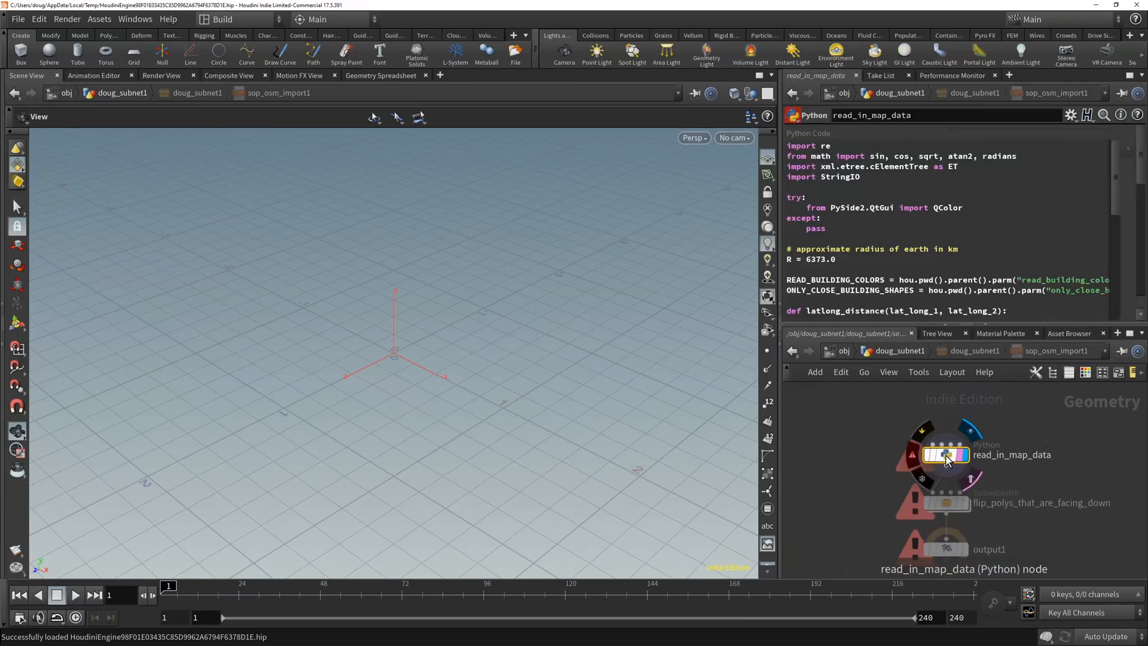
{"action": "mouse_move", "coordinate": [944, 457]}
{"action": "left_click", "coordinate": [913, 458]}
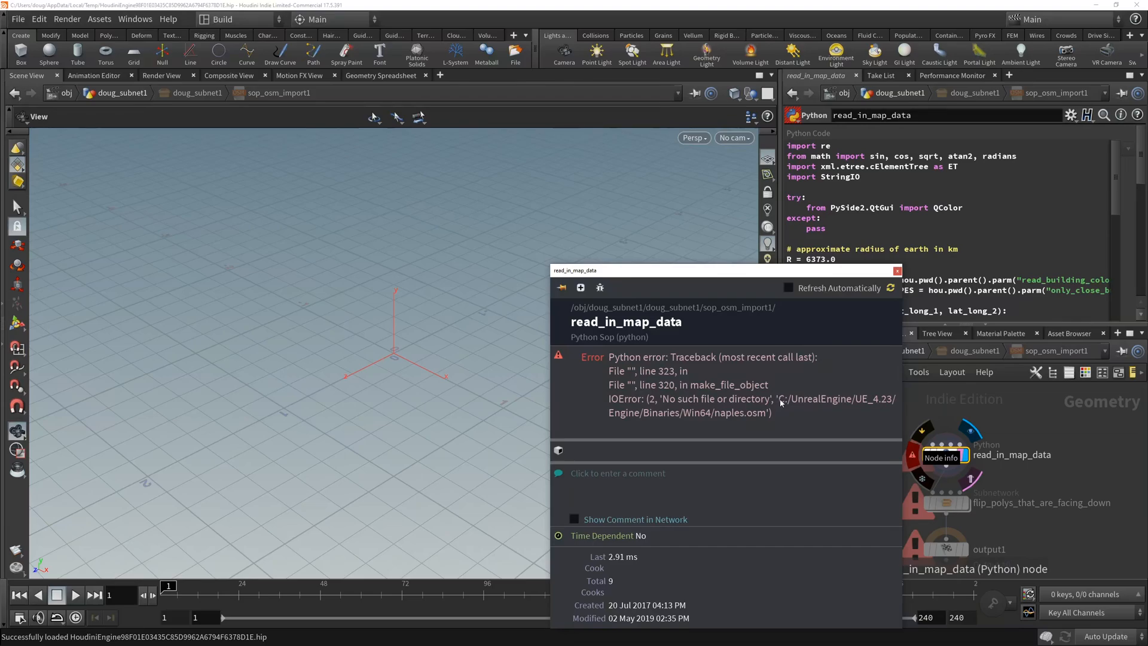
- Close the read_in_map_data error details and quit the temporary Houdini Engine scene without saving its changes
{"action": "left_click", "coordinate": [897, 272]}
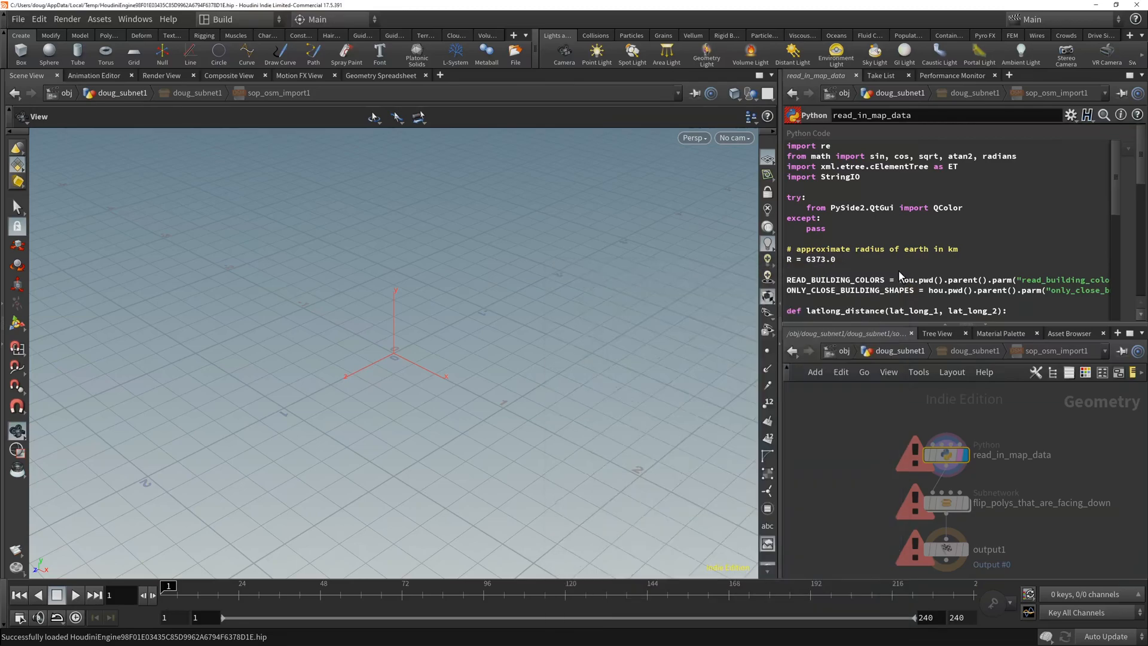
{"action": "left_click", "coordinate": [1132, 6]}
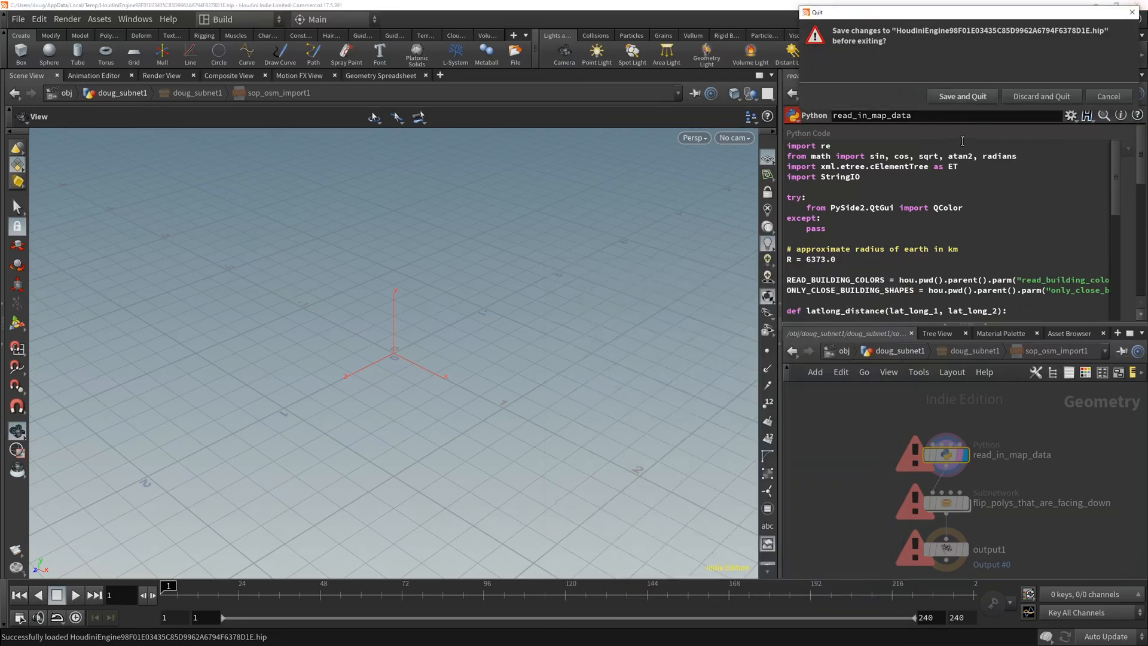
{"action": "left_click", "coordinate": [1048, 95]}
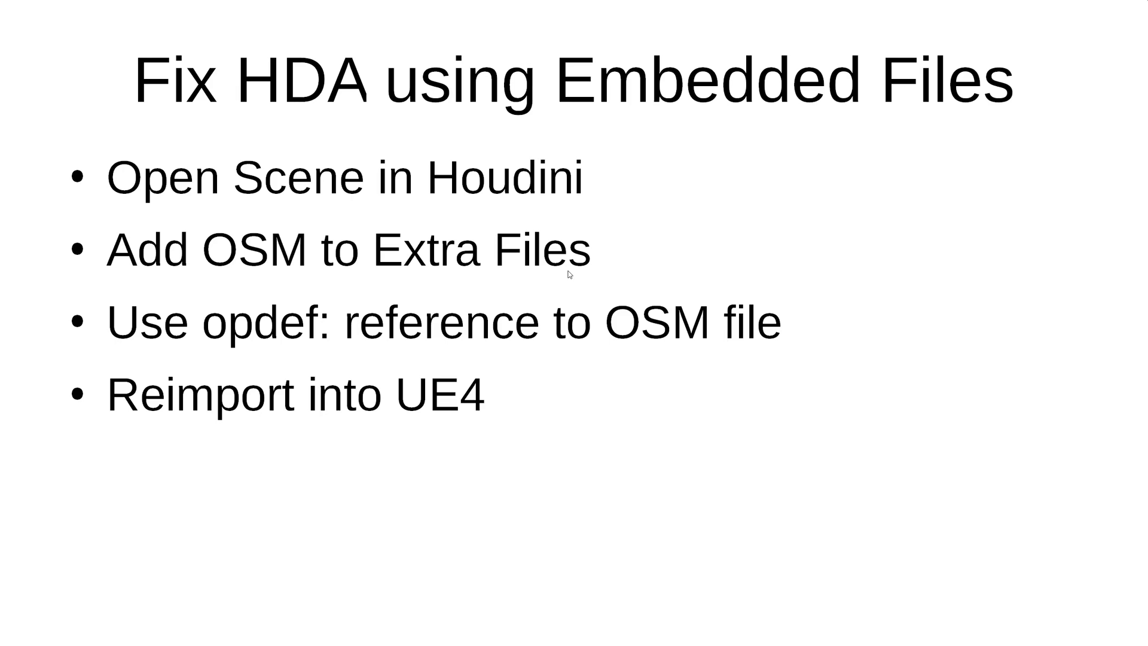
- Return to the original osmheightfield scene, go inside the subnet1 asset, and select sop_osm_import1 to examine its OSM File path
{"action": "key", "text": "alt+Tab"}
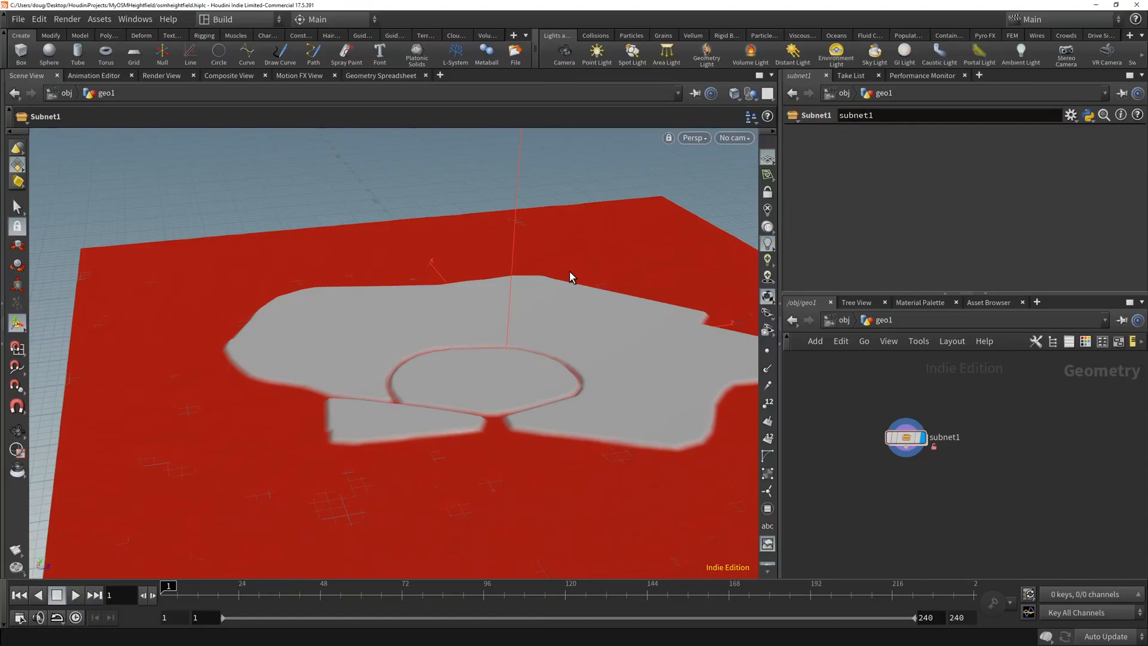
{"action": "double_click", "coordinate": [911, 437]}
{"action": "scroll", "coordinate": [968, 397], "scroll_direction": "up", "scroll_amount": 5}
{"action": "middle_click_drag", "start_coordinate": [967, 409], "coordinate": [797, 643]}
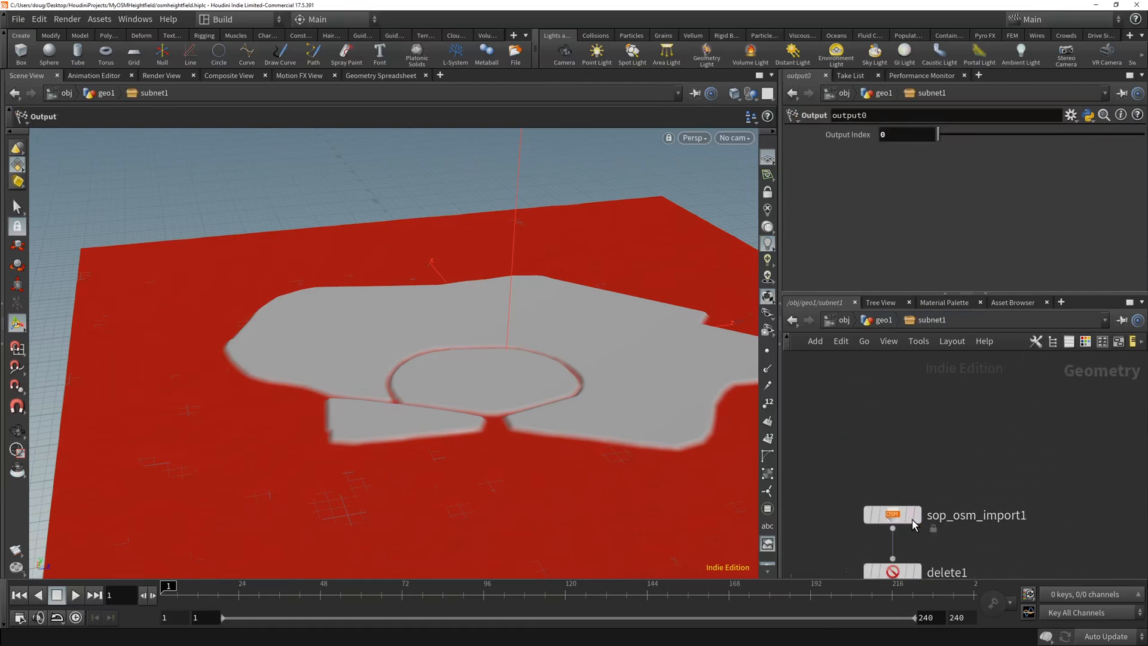
{"action": "left_click", "coordinate": [891, 514]}
{"action": "left_click_drag", "start_coordinate": [881, 137], "coordinate": [979, 136]}
{"action": "left_click", "coordinate": [962, 140]}
{"action": "left_click", "coordinate": [1028, 449]}
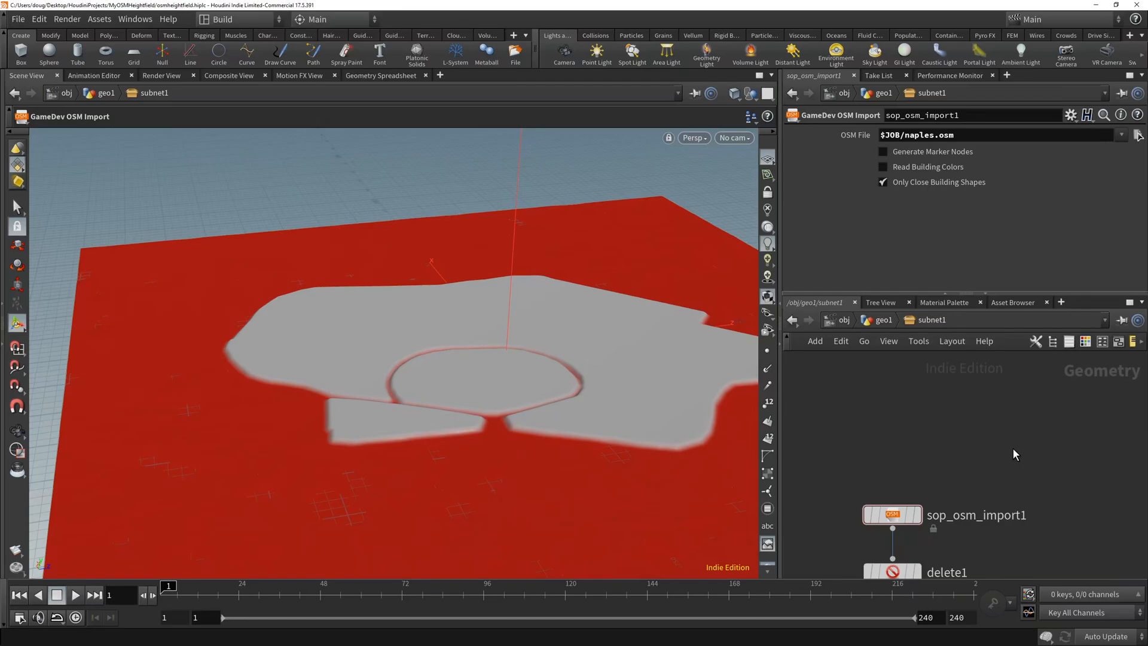
- Embed $JOB/naples.osm as an extra file with section name naples.osm in subnet1's type properties and accept the changes
{"action": "right_click", "coordinate": [910, 321]}
{"action": "left_click", "coordinate": [886, 359]}
{"action": "right_click", "coordinate": [919, 324]}
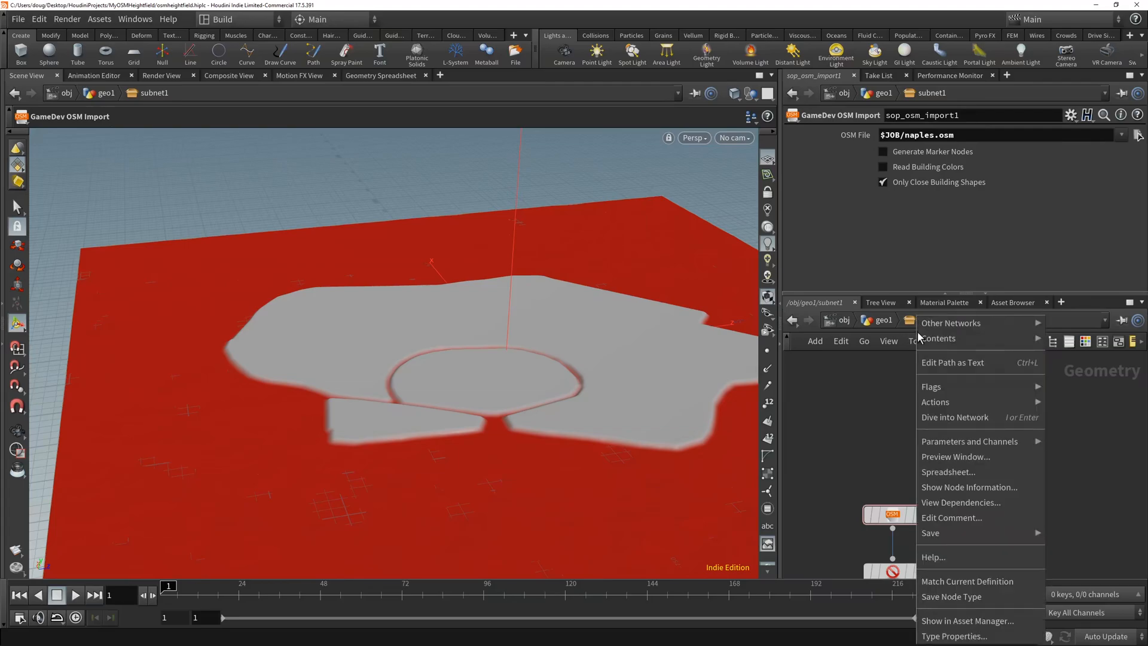
{"action": "left_click", "coordinate": [970, 636]}
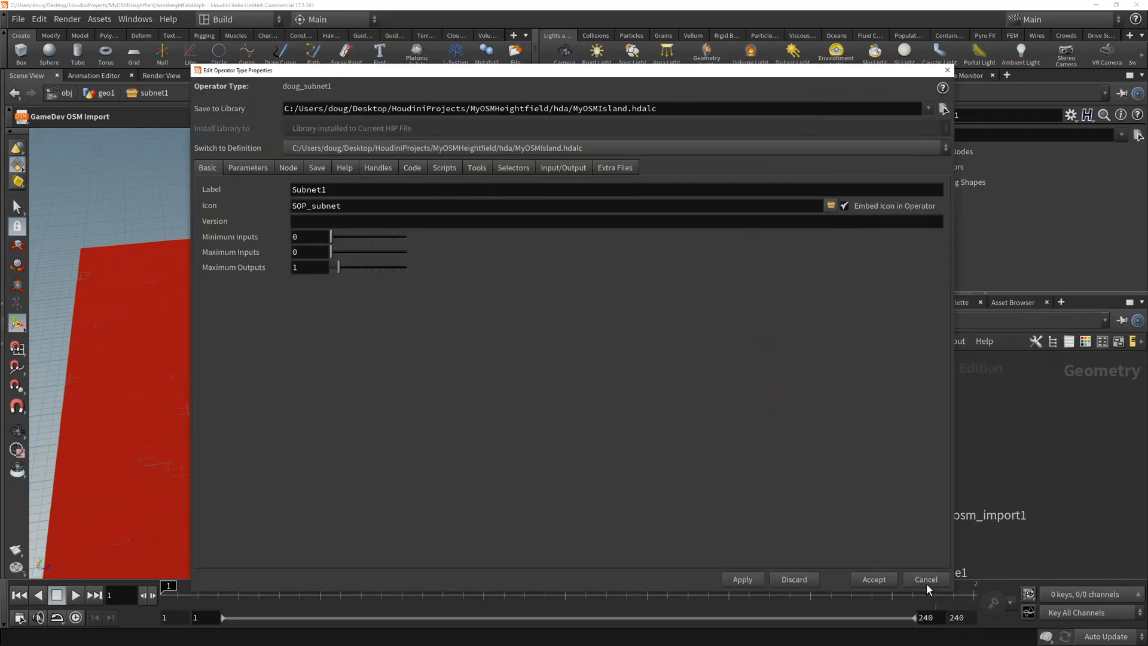
{"action": "left_click", "coordinate": [616, 170]}
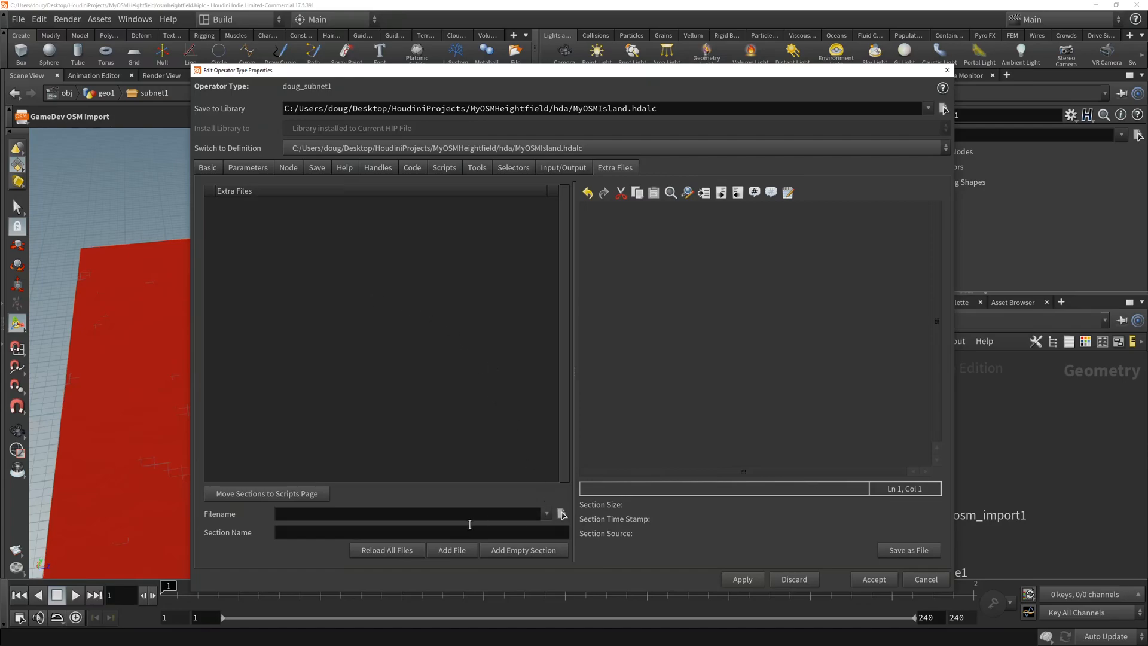
{"action": "left_click", "coordinate": [562, 515]}
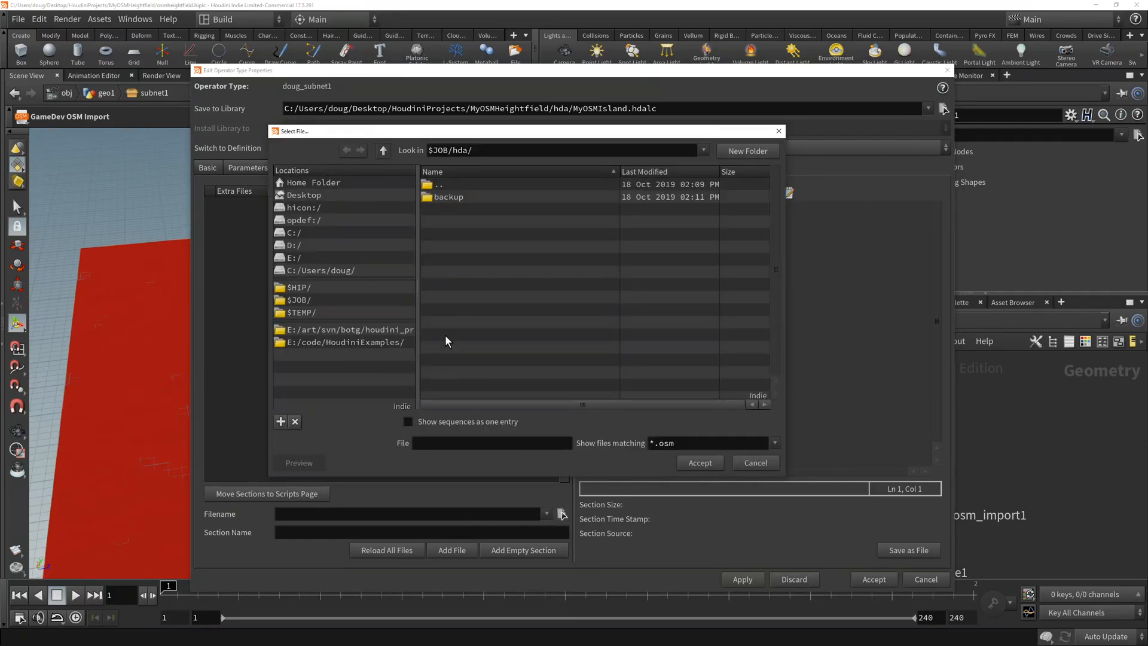
{"action": "left_click", "coordinate": [318, 302]}
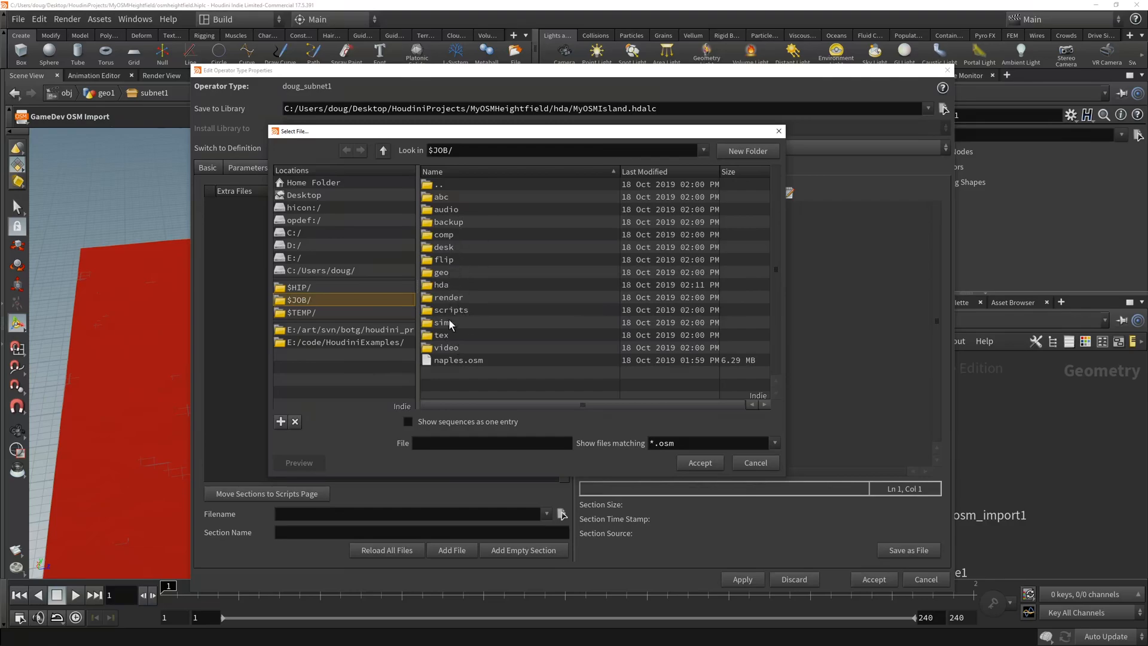
{"action": "double_click", "coordinate": [457, 360]}
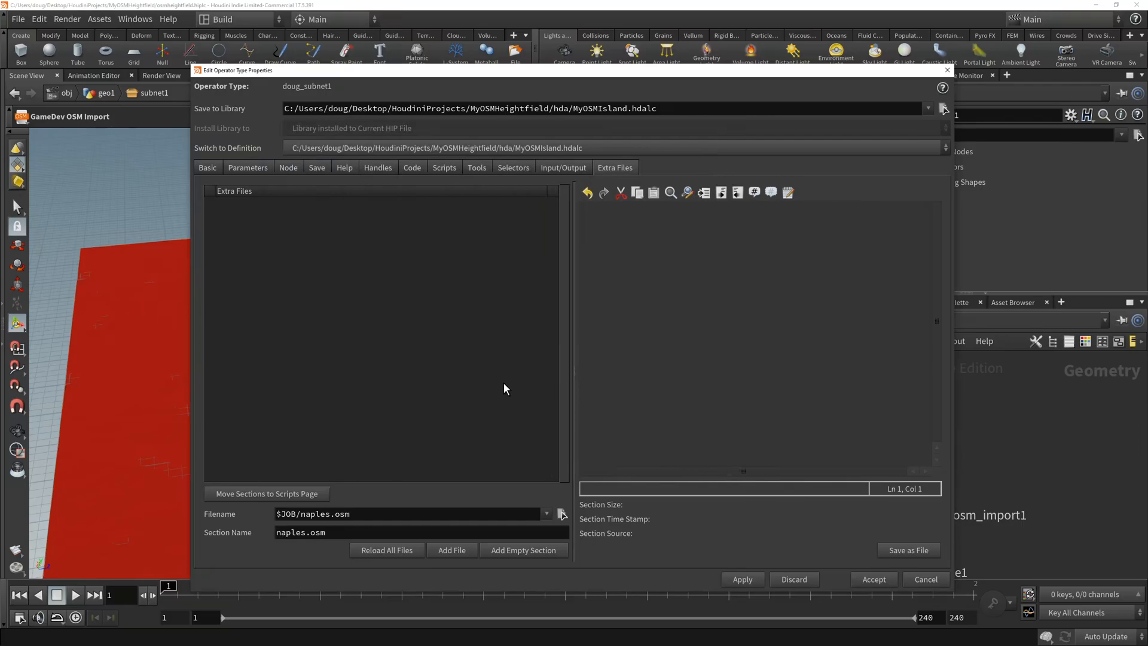
{"action": "left_click", "coordinate": [444, 548]}
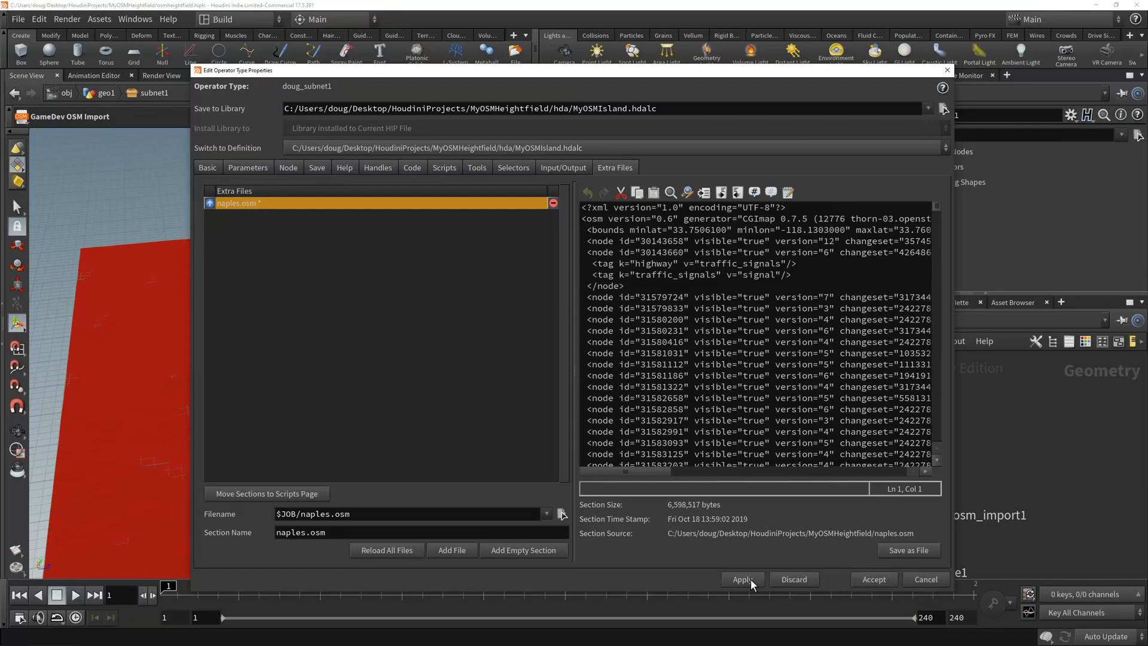
{"action": "left_click", "coordinate": [872, 580]}
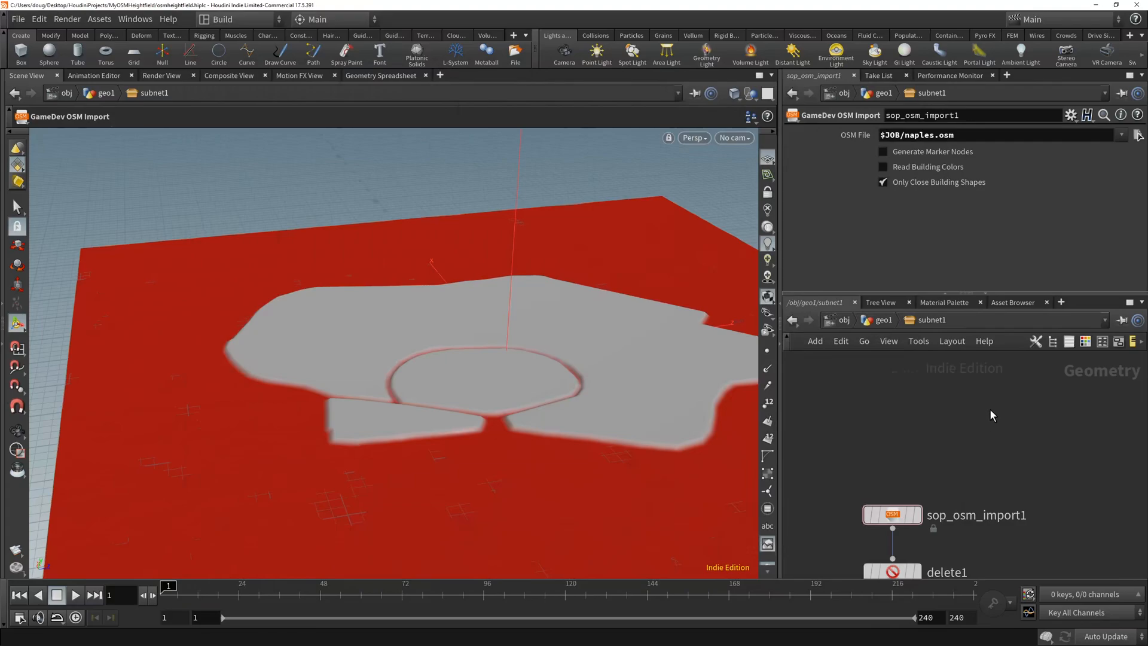
{"action": "middle_click_drag", "start_coordinate": [1093, 460], "coordinate": [1086, 414]}
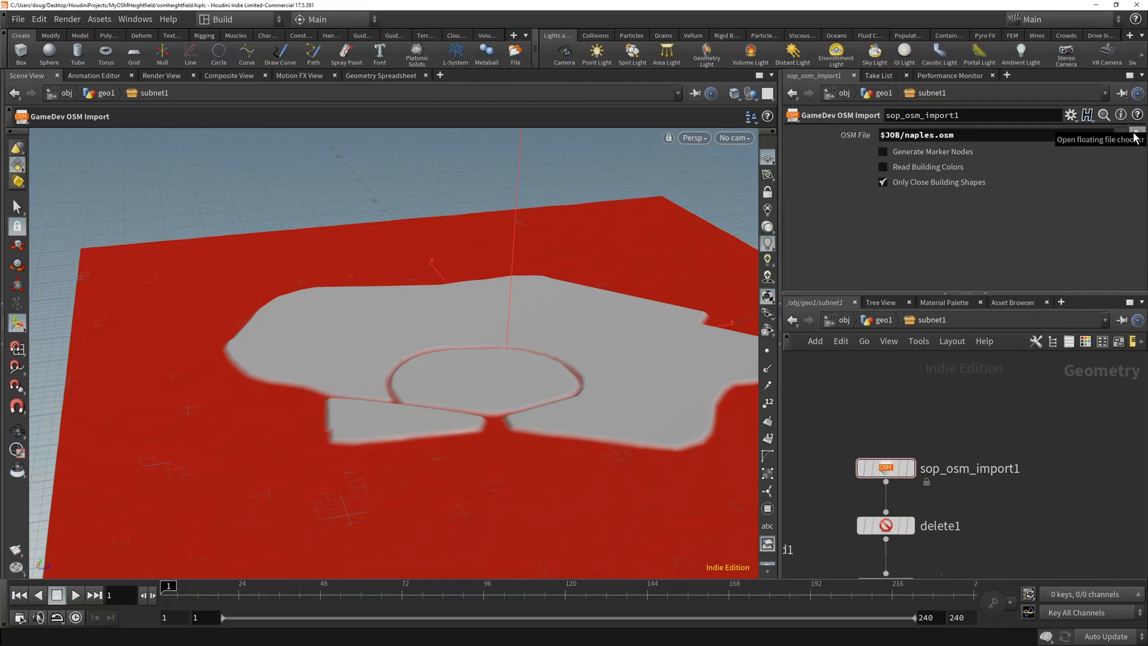
{"action": "left_click", "coordinate": [1136, 135]}
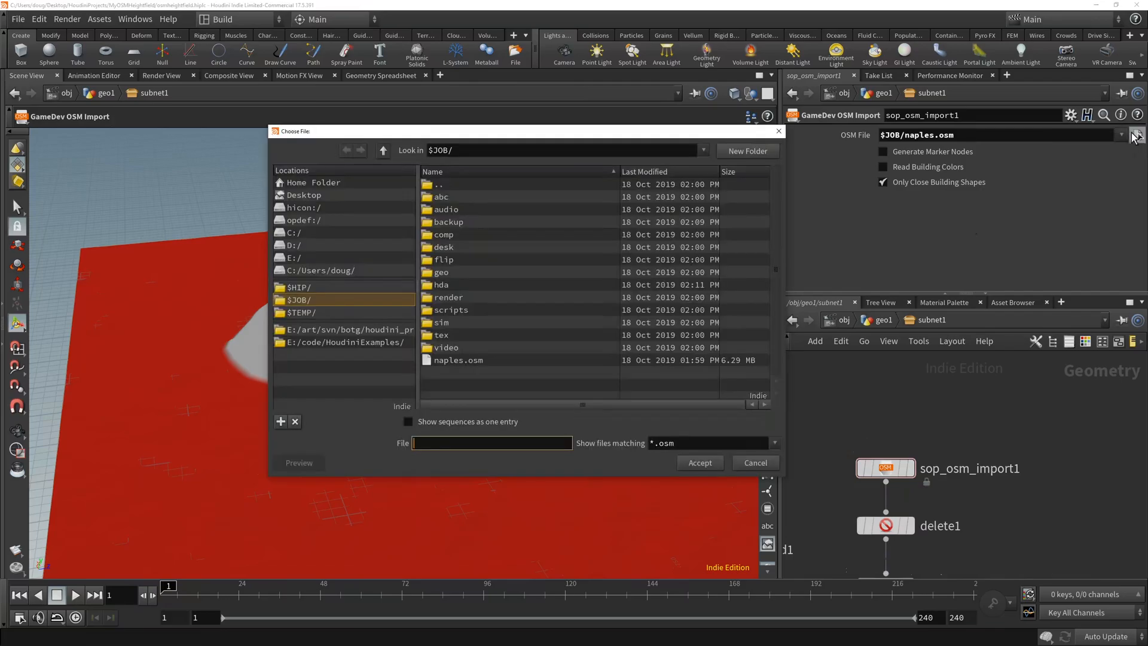
{"action": "left_click", "coordinate": [349, 220]}
{"action": "left_click", "coordinate": [327, 211]}
{"action": "left_click", "coordinate": [325, 218]}
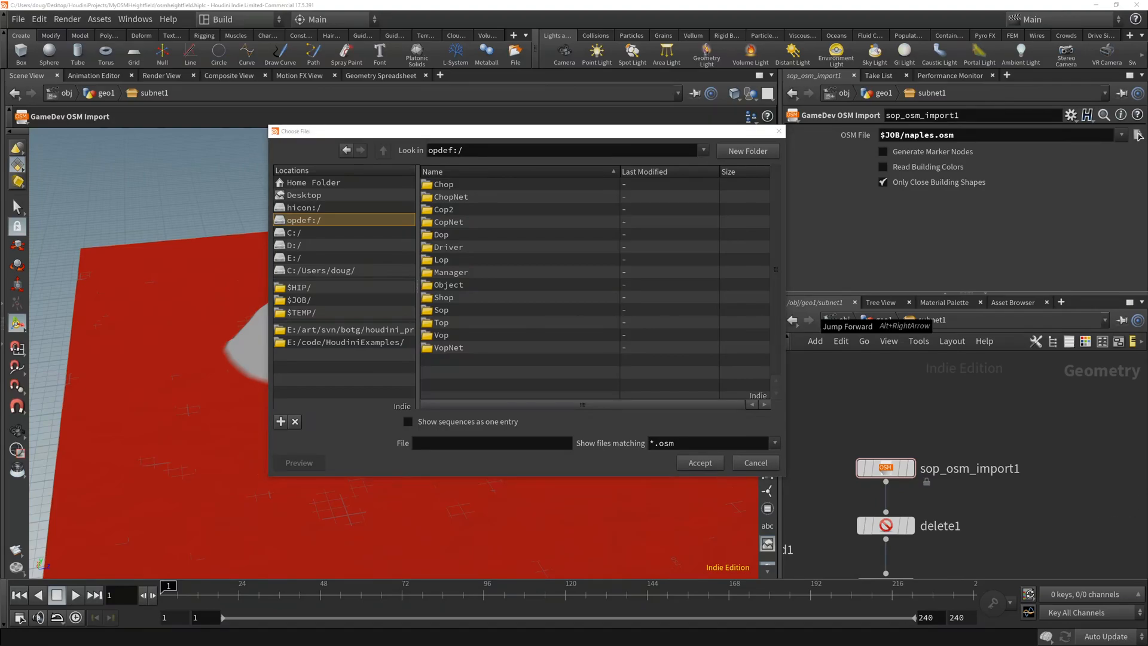
{"action": "left_click", "coordinate": [777, 132]}
- Try opdef:./naples.osm and opdef:../naples.osm as the OSM File path of sop_osm_import1
{"action": "left_click_drag", "start_coordinate": [902, 137], "coordinate": [878, 138]}
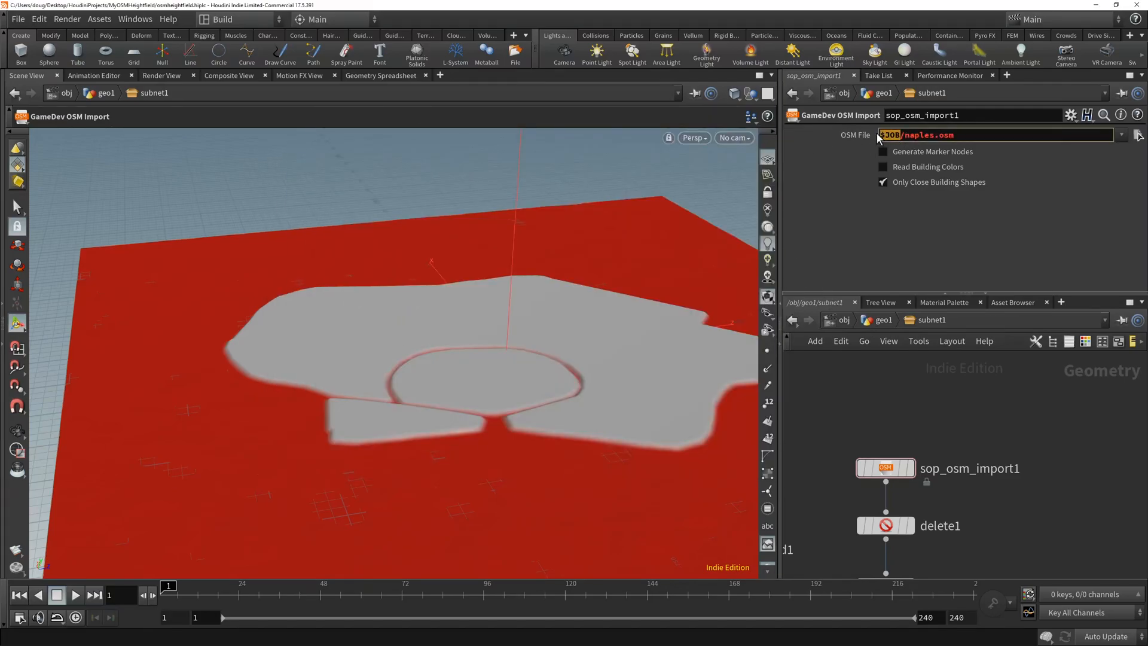
{"action": "type", "text": "opdef:."}
{"action": "key", "text": "Return"}
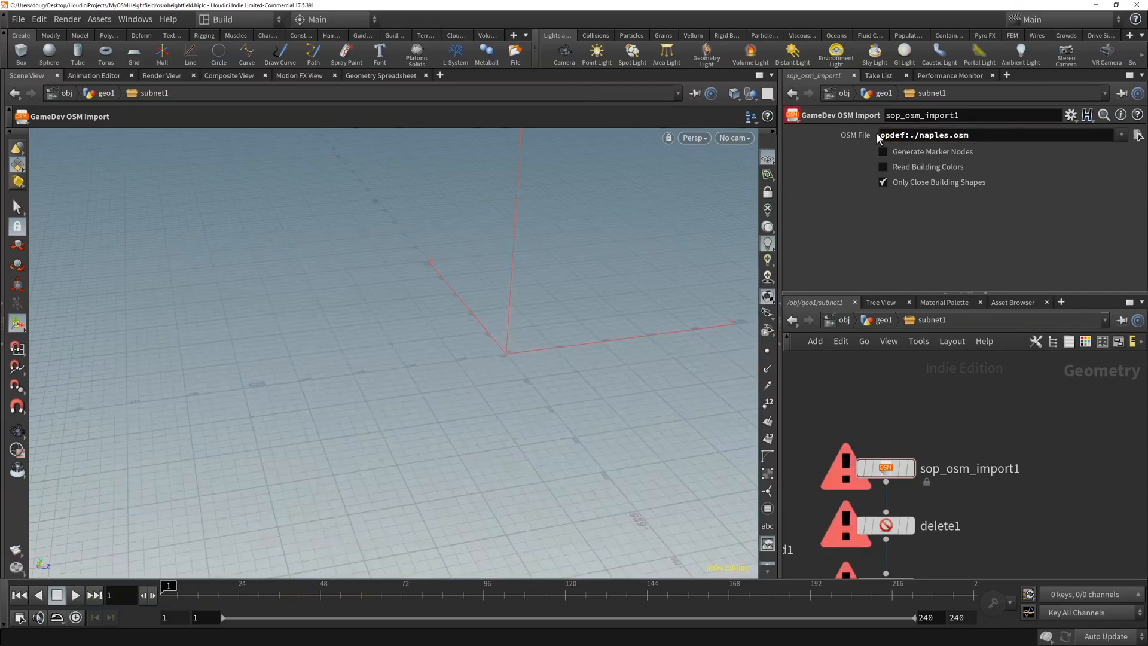
{"action": "left_click", "coordinate": [910, 137]}
{"action": "type", "text": "."}
{"action": "key", "text": "Return"}
{"action": "left_click", "coordinate": [1138, 136]}
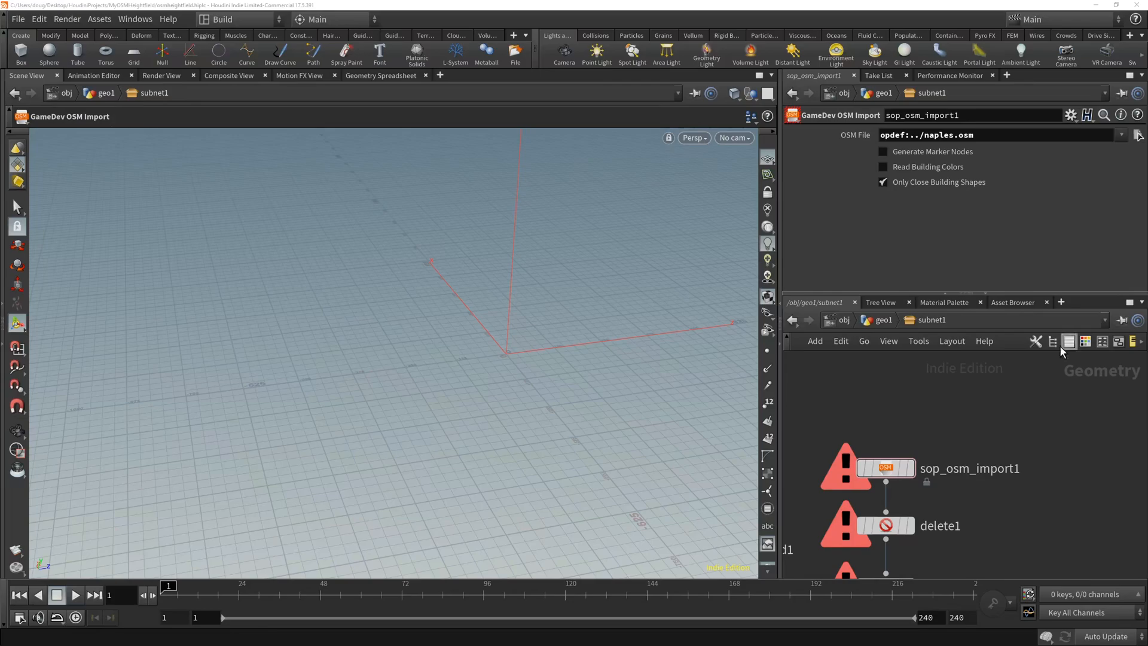
- Replace the slash in sop_osm_import1's OSM File path with a question mark, making it opdef:..?naples.osm
{"action": "left_click", "coordinate": [919, 137]}
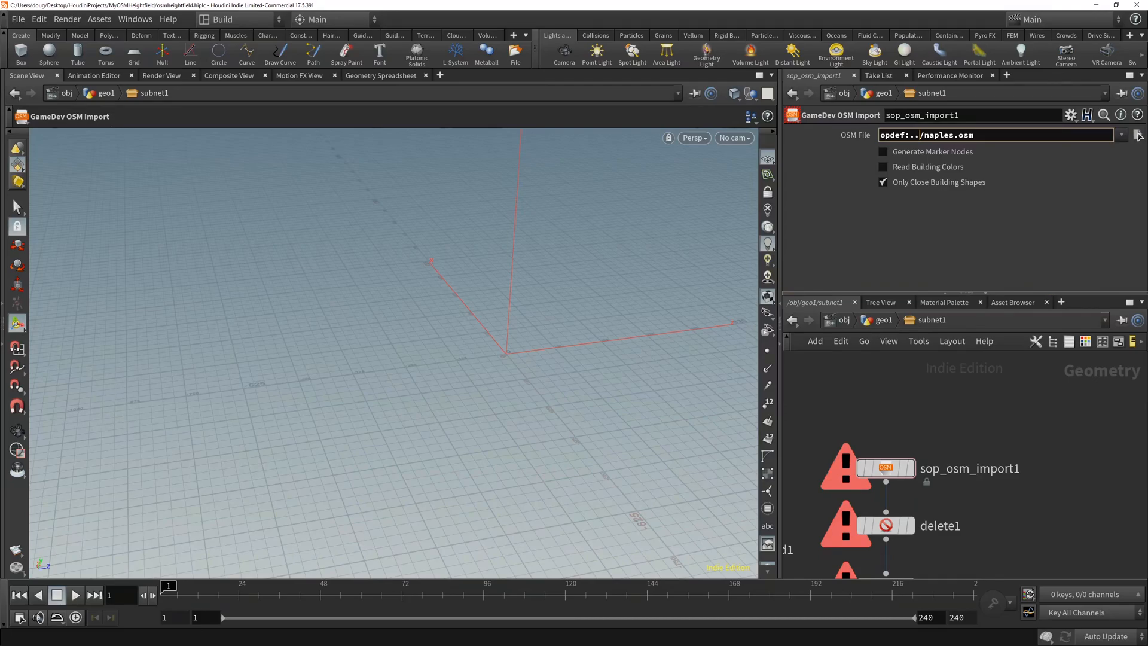
{"action": "left_click", "coordinate": [1138, 135]}
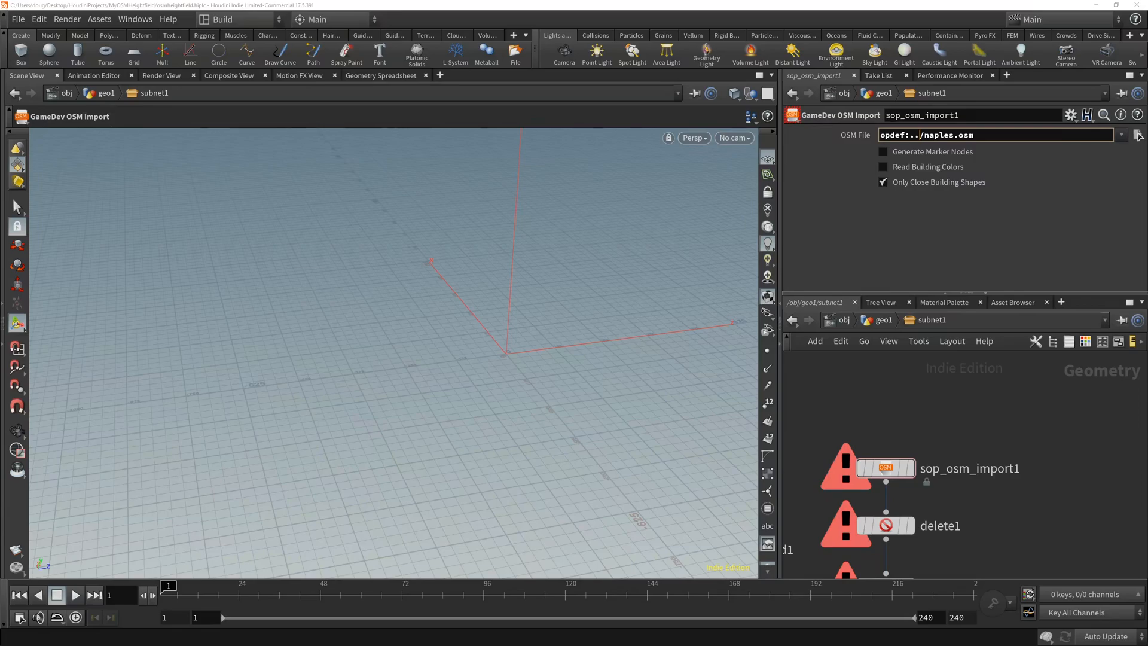
{"action": "key", "text": "BackSpace"}
{"action": "type", "text": "?"}
{"action": "key", "text": "Return"}
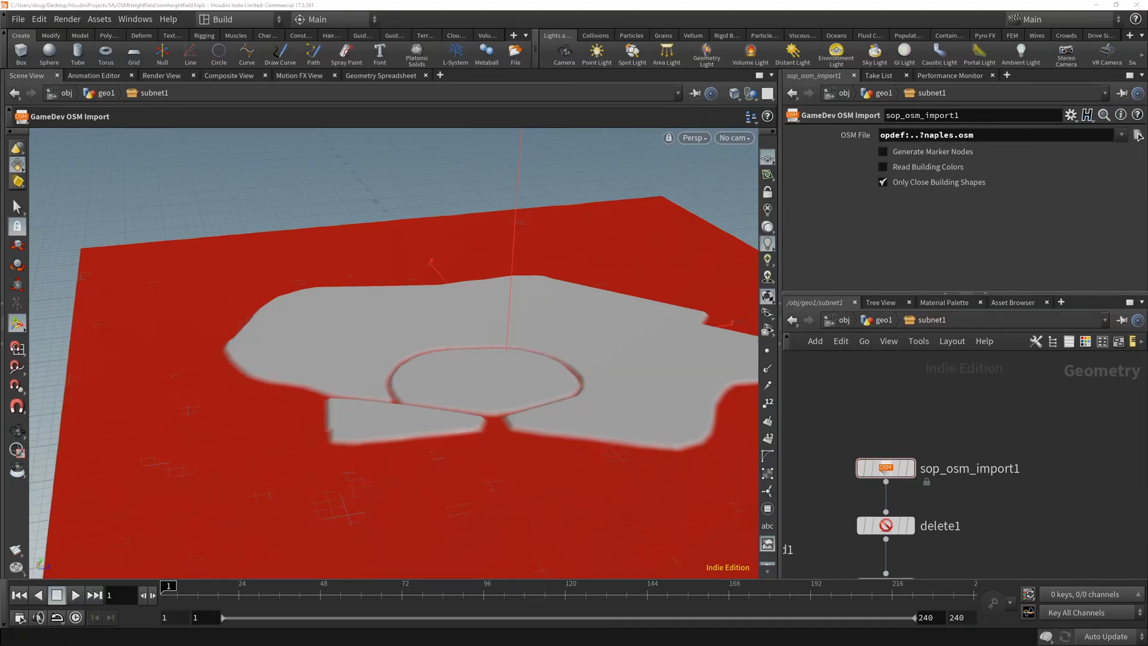
- Switch to the browser and read the Houdini help page on referring to embedded asset files with the opdef: syntax
{"action": "key", "text": "alt+Tab"}
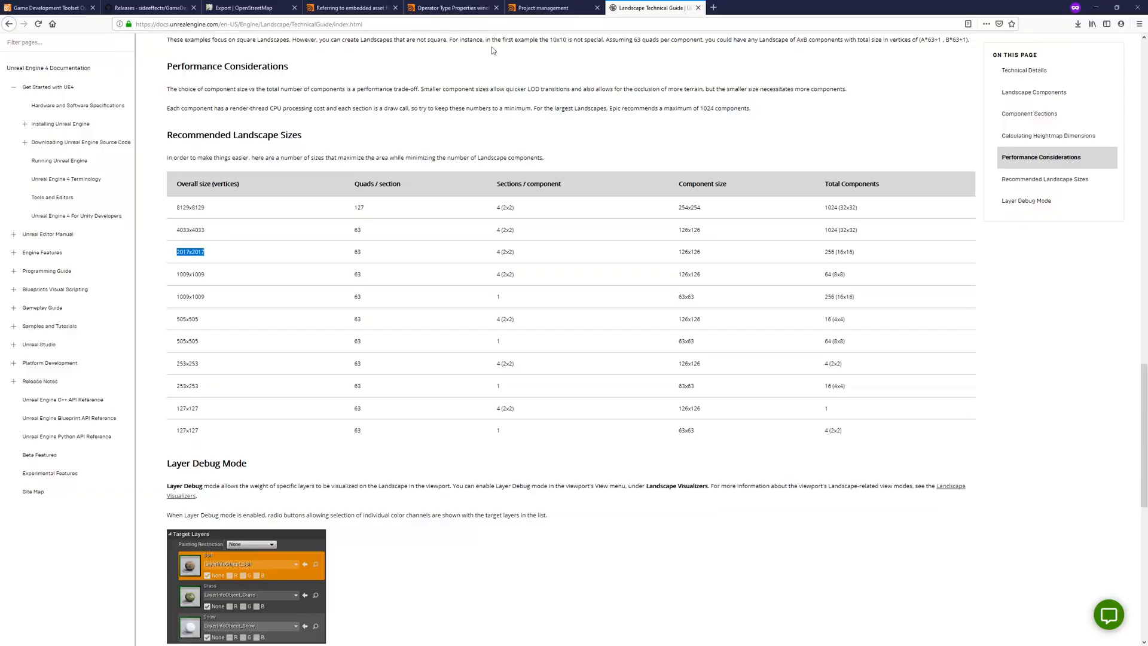
{"action": "left_click", "coordinate": [354, 8]}
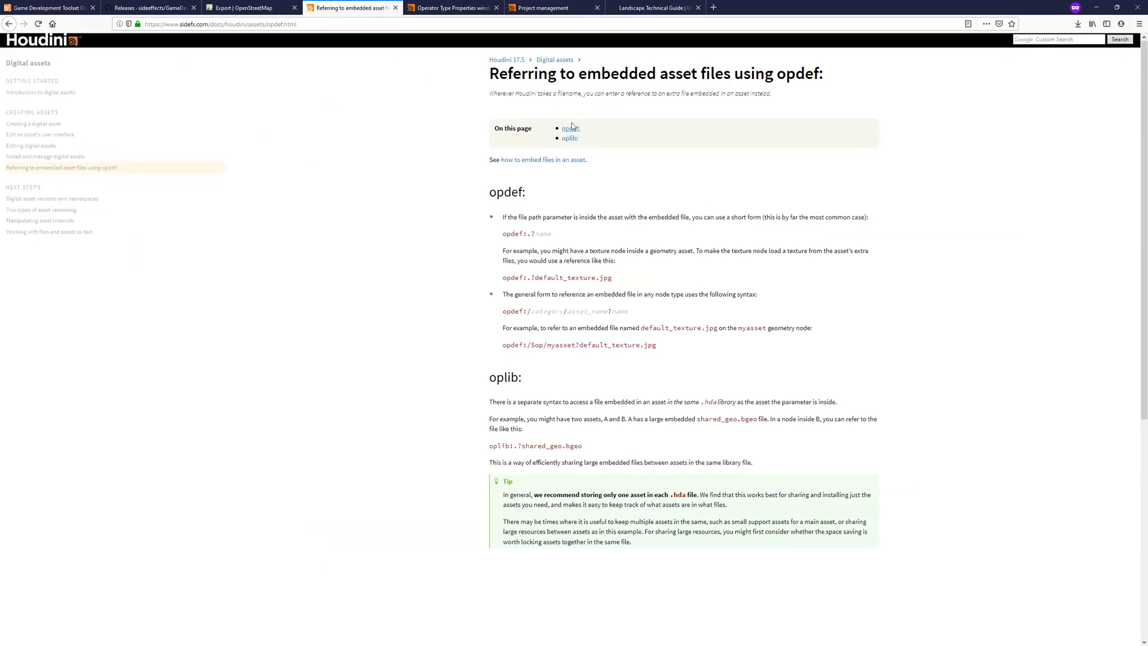
{"action": "left_click_drag", "start_coordinate": [512, 73], "coordinate": [752, 76]}
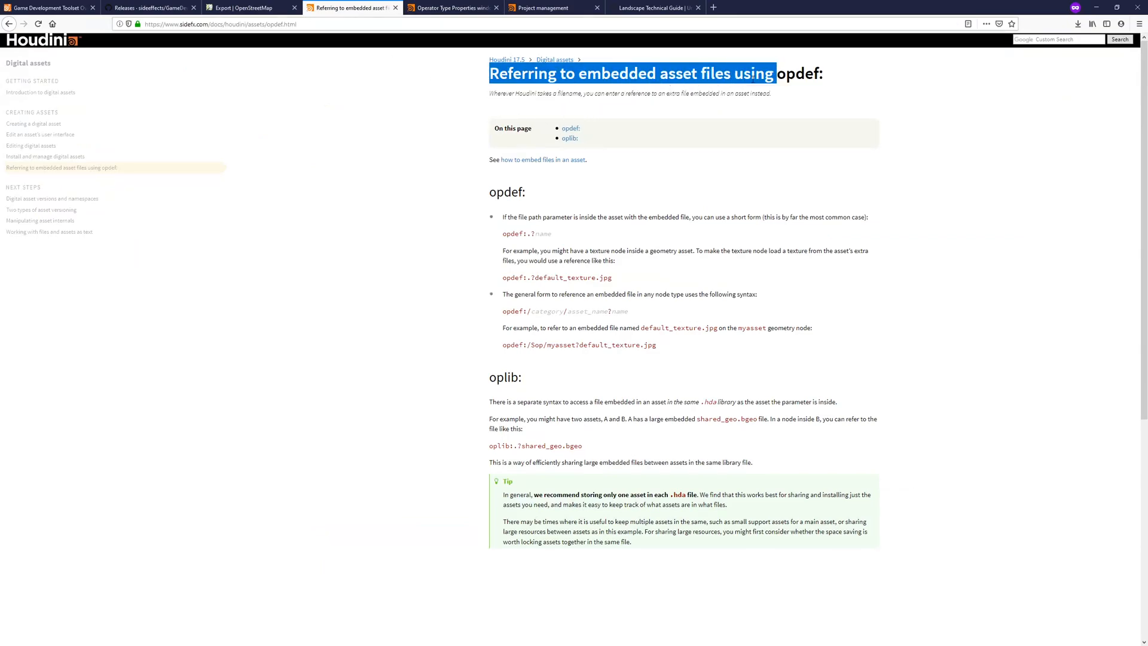
{"action": "left_click", "coordinate": [842, 103]}
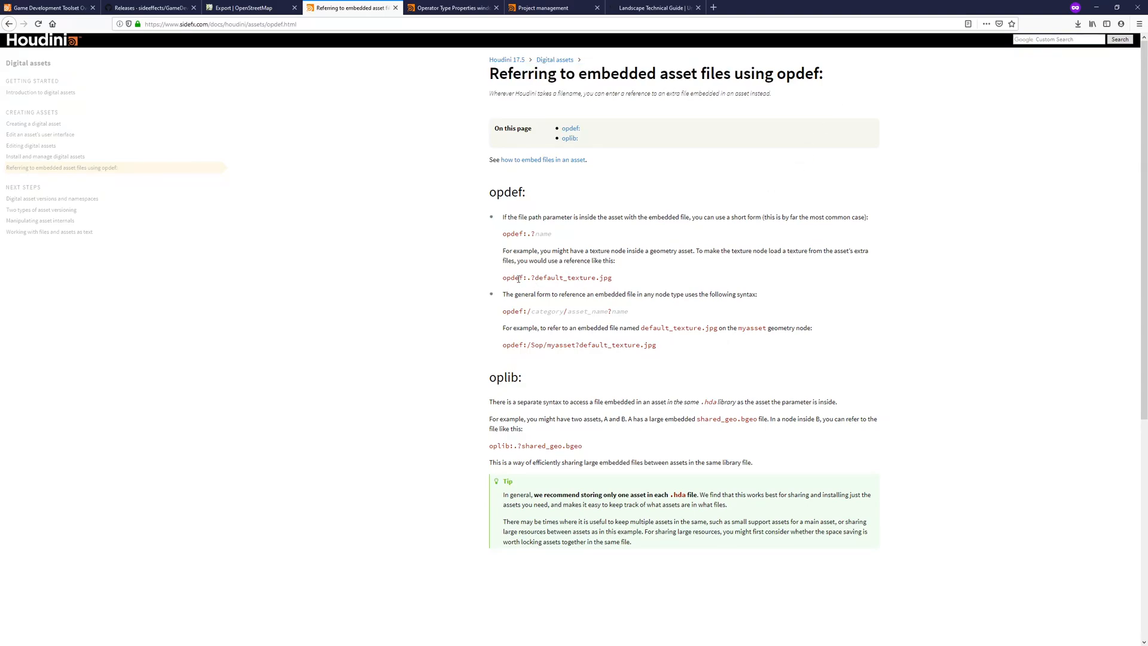
{"action": "left_click_drag", "start_coordinate": [503, 234], "coordinate": [565, 242]}
{"action": "left_click", "coordinate": [605, 241]}
{"action": "left_click", "coordinate": [1096, 7]}
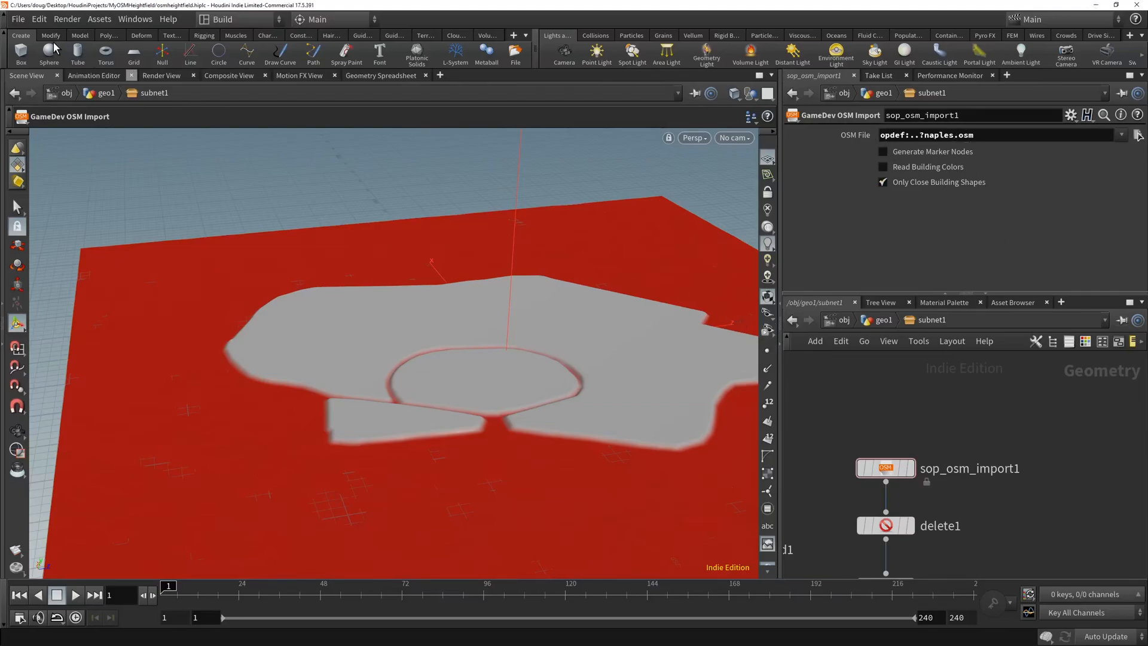
- Save the Subnet1 digital asset with its updated OSM file reference
{"action": "left_click", "coordinate": [17, 22]}
{"action": "mouse_move", "coordinate": [99, 19]}
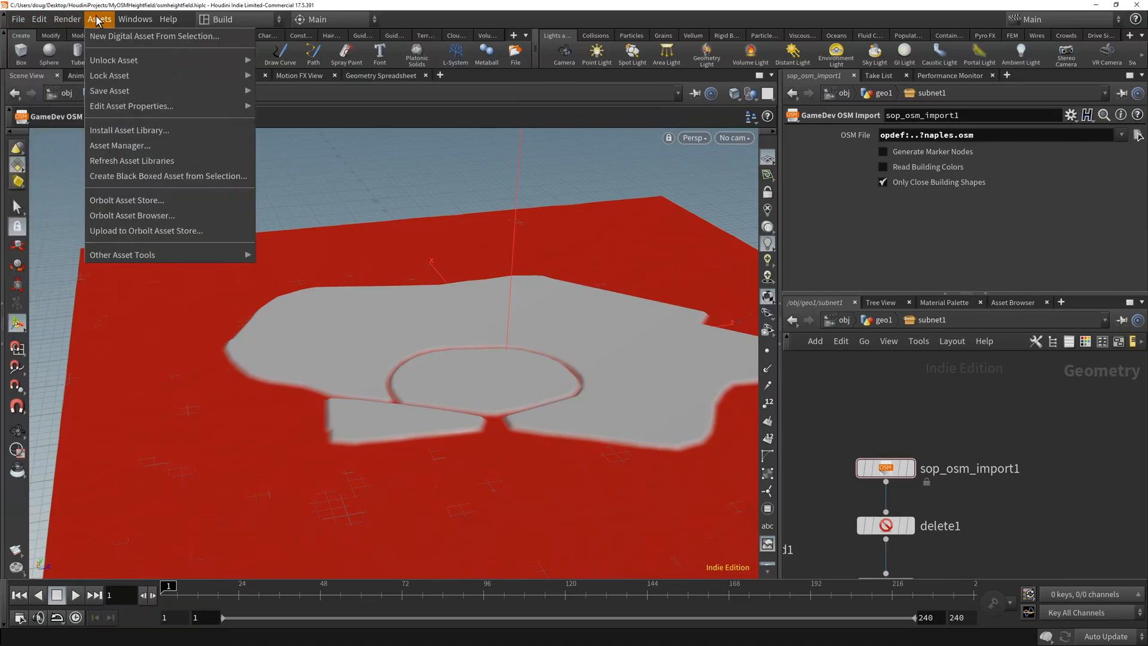
{"action": "mouse_move", "coordinate": [122, 90]}
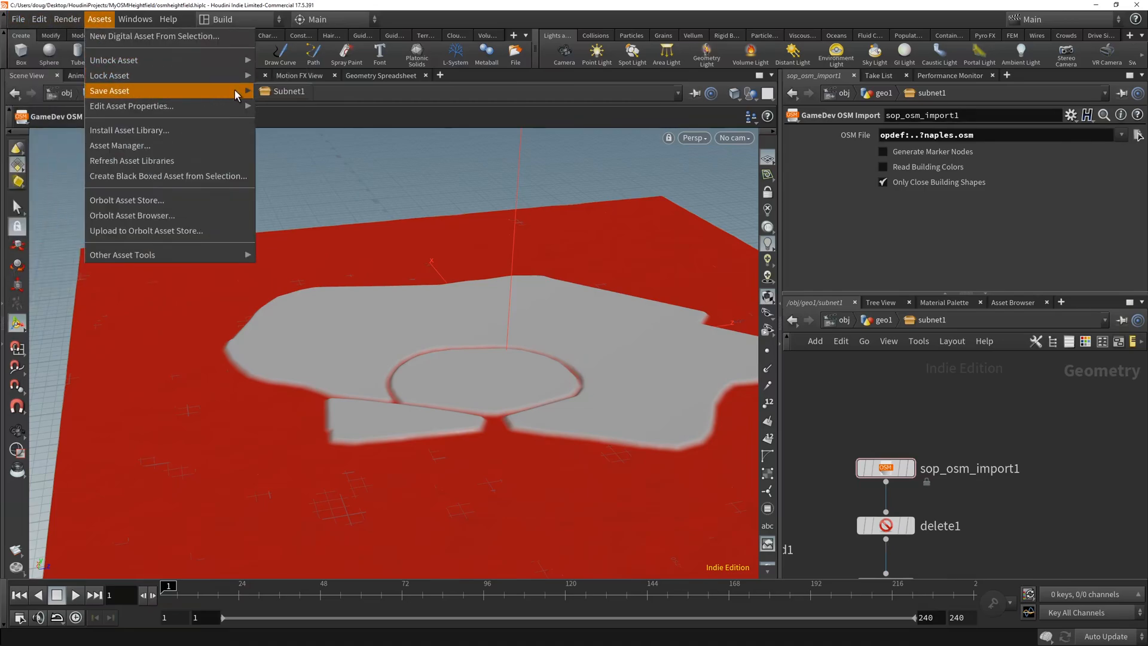
{"action": "left_click", "coordinate": [274, 89]}
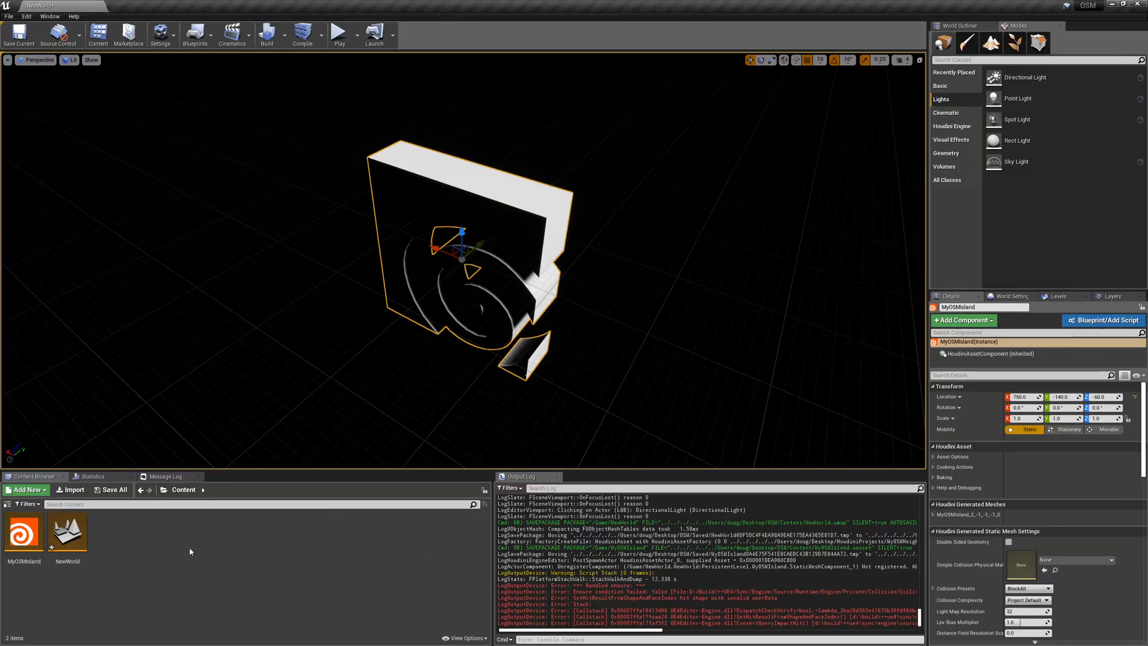
- Switch to Unreal, reimport the MyOSMIsland asset, and select and frame its child Landscape in the viewport
{"action": "right_click", "coordinate": [22, 530]}
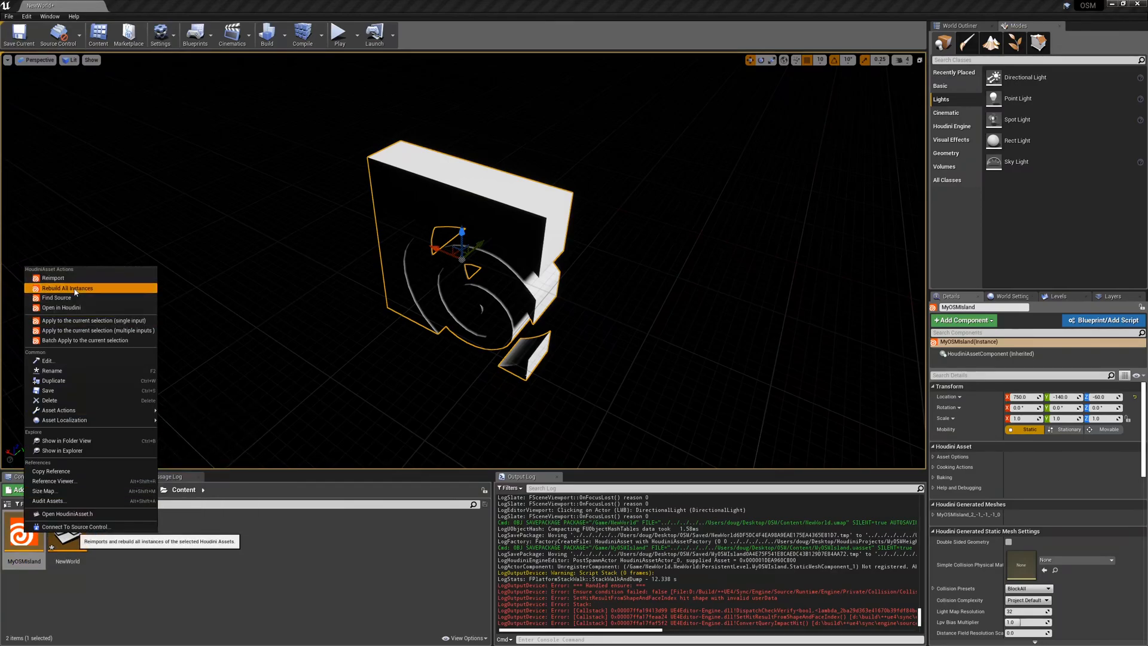
{"action": "left_click", "coordinate": [60, 278]}
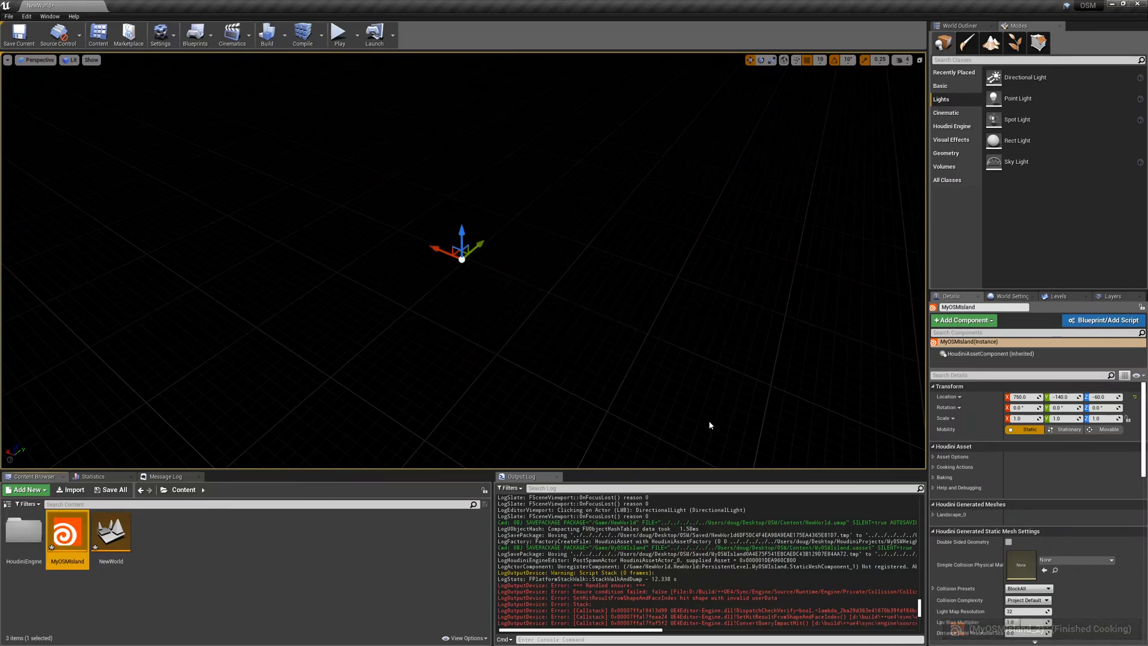
{"action": "left_click", "coordinate": [960, 26]}
{"action": "left_click", "coordinate": [983, 84]}
{"action": "key", "text": "e"}
{"action": "key", "text": "f"}
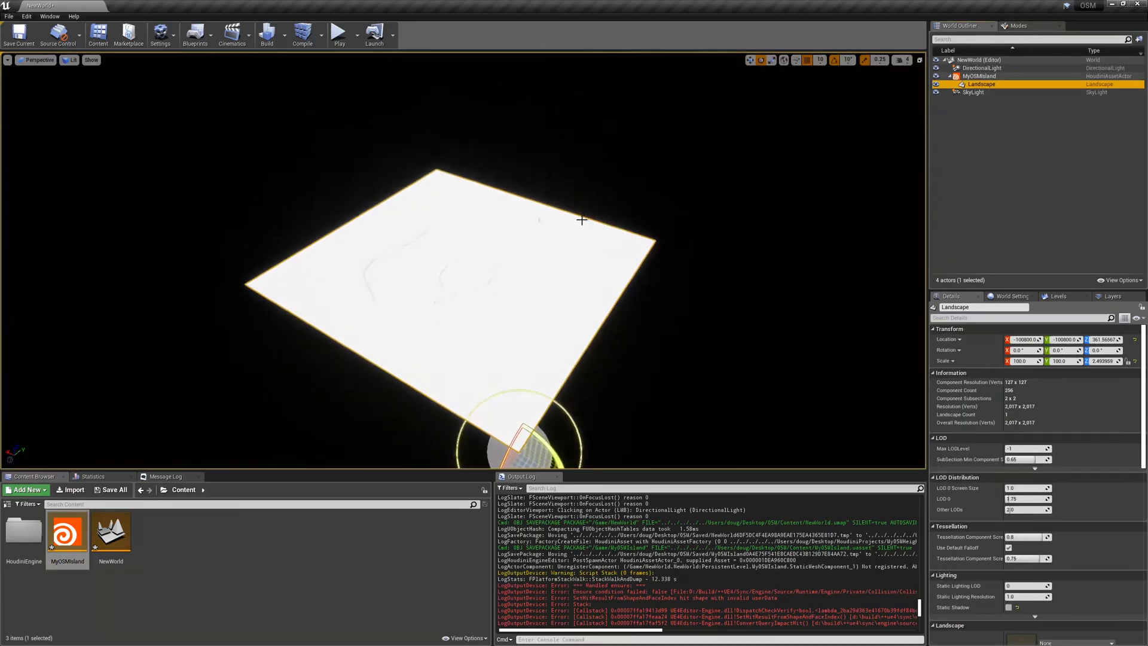
- Fly over the reimported landscape at an adjusted camera speed to examine its raised island surface up close
{"action": "right_click_drag", "start_coordinate": [516, 417], "coordinate": [472, 407]}
{"action": "key", "text": "w"}
{"action": "key", "text": "w"}
{"action": "key", "text": "w"}
{"action": "left_click", "coordinate": [902, 60]}
{"action": "left_click_drag", "start_coordinate": [927, 81], "coordinate": [944, 81]}
{"action": "key", "text": "w"}
{"action": "mouse_move", "coordinate": [815, 83]}
{"action": "right_mouse_down"}
{"action": "mouse_move", "coordinate": [825, 114]}
{"action": "mouse_move", "coordinate": [835, 91]}
{"action": "right_mouse_up"}
{"action": "key", "text": "s"}
{"action": "left_click", "coordinate": [901, 60]}
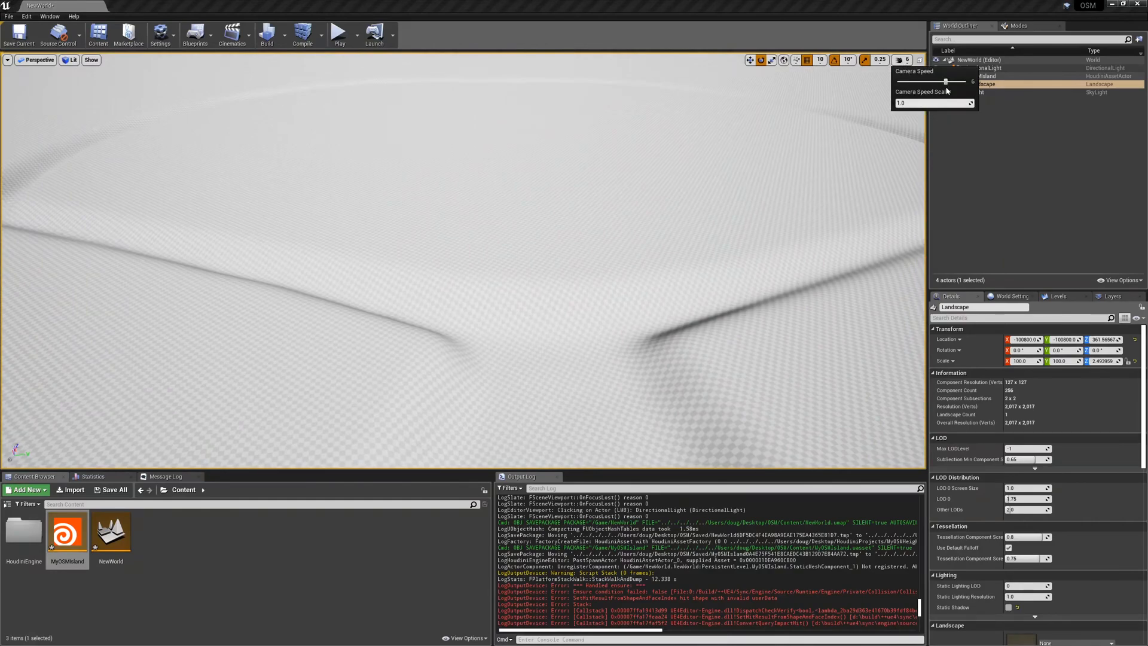
{"action": "left_click_drag", "start_coordinate": [943, 82], "coordinate": [928, 82]}
{"action": "left_click", "coordinate": [764, 38]}
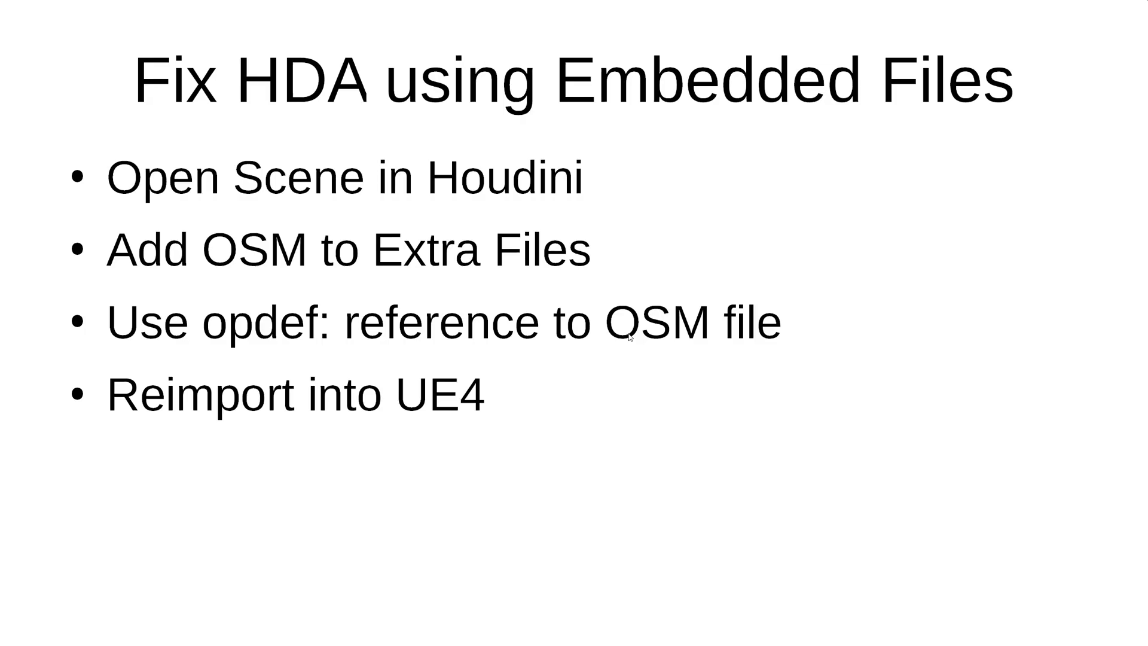
{"action": "left_click", "coordinate": [629, 333]}
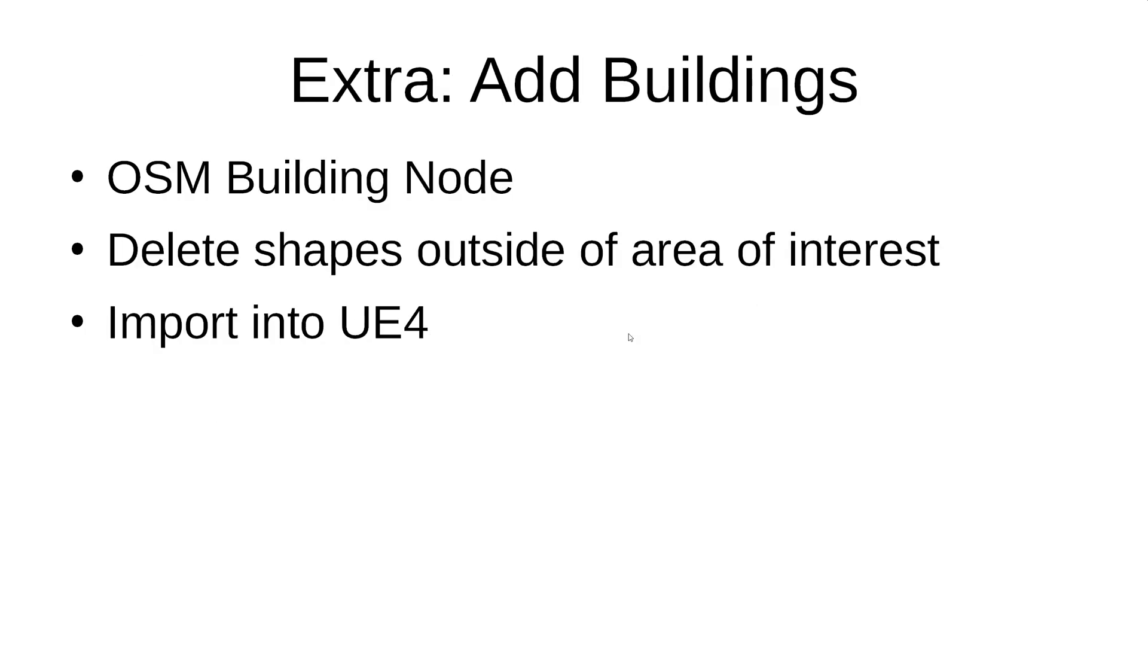
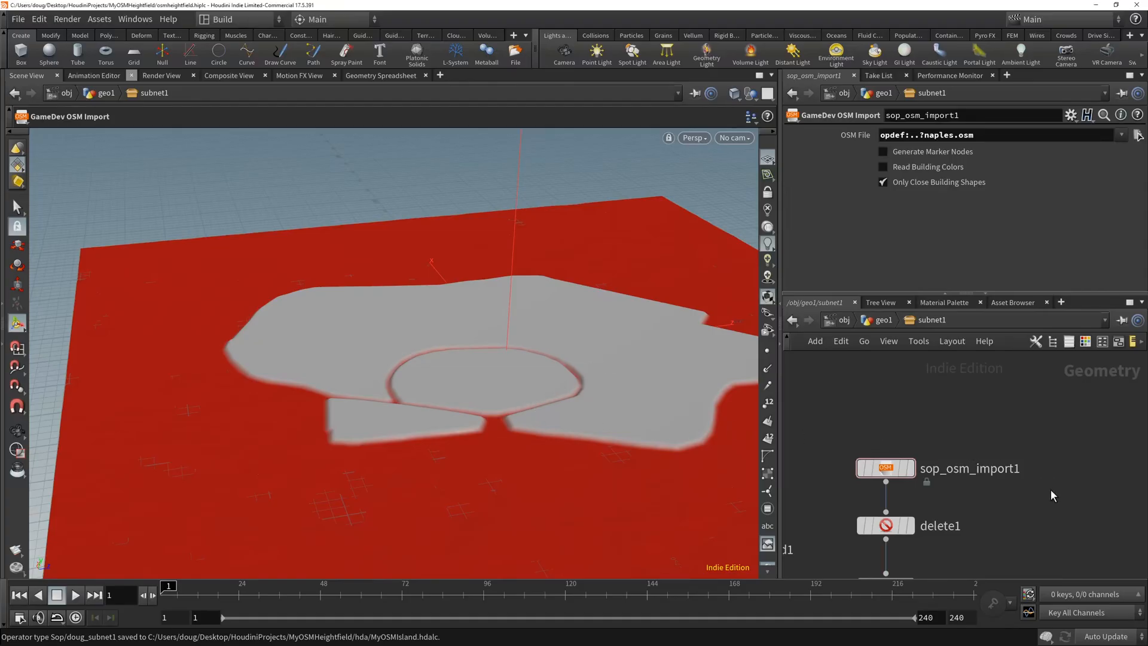
- Switch to Houdini and add a GameDev OSM Buildings node in subnet1, fed directly by sop_osm_import1, and display its result
{"action": "scroll", "coordinate": [1014, 405], "scroll_direction": "down", "scroll_amount": 5}
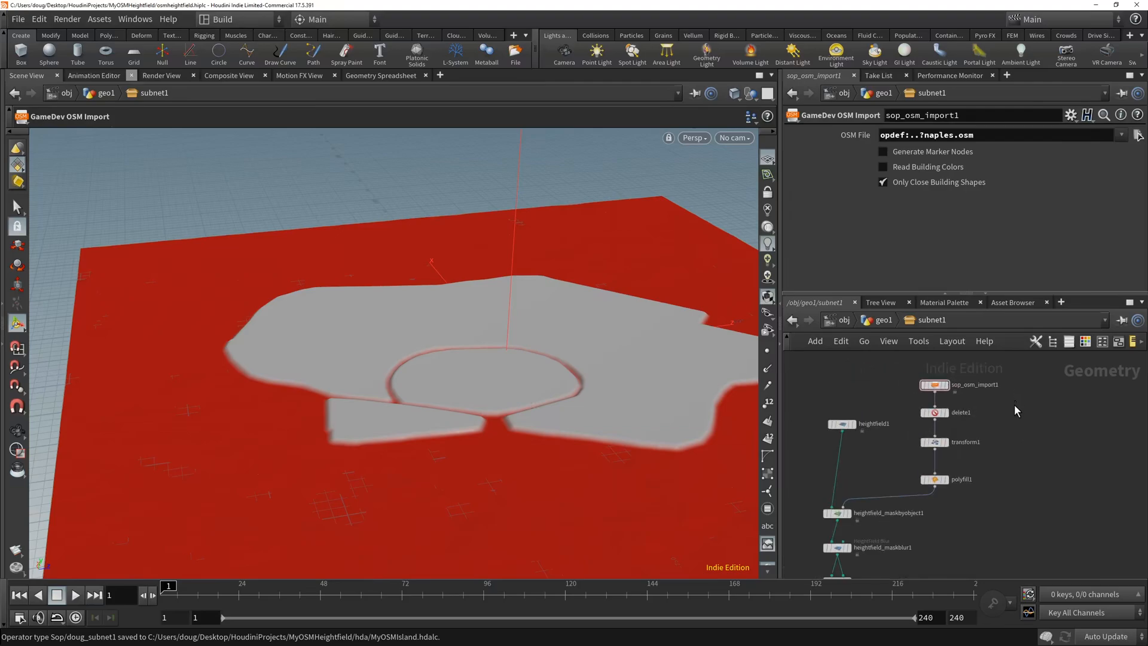
{"action": "middle_click_drag", "start_coordinate": [1006, 471], "coordinate": [974, 478]}
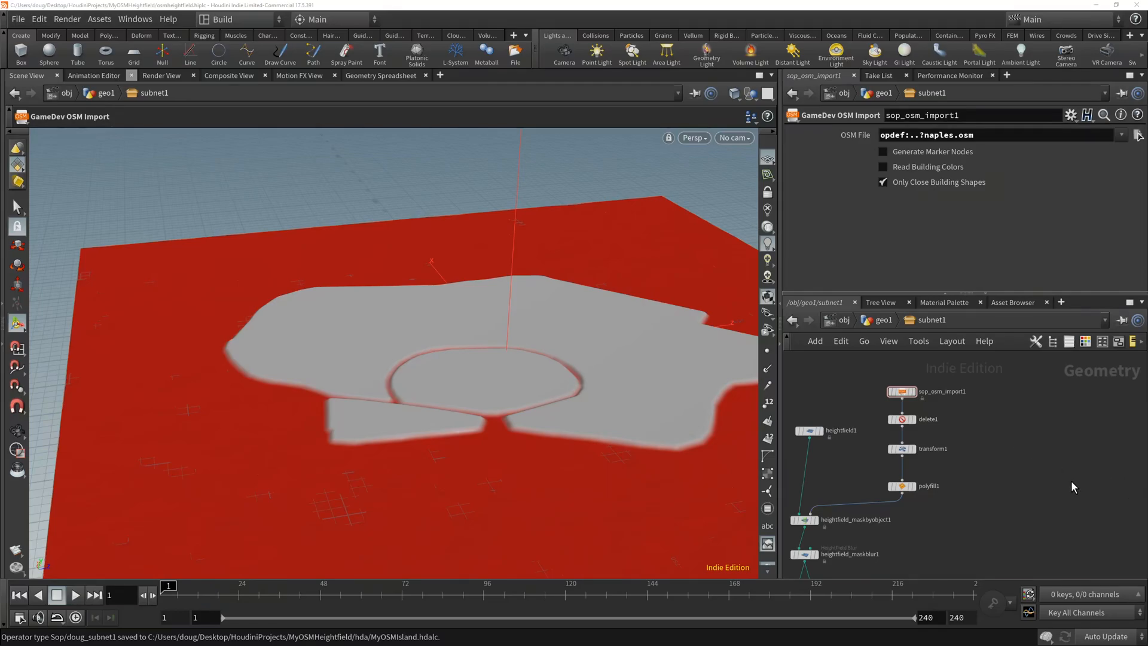
{"action": "key", "text": "Tab"}
{"action": "type", "text": "osm"}
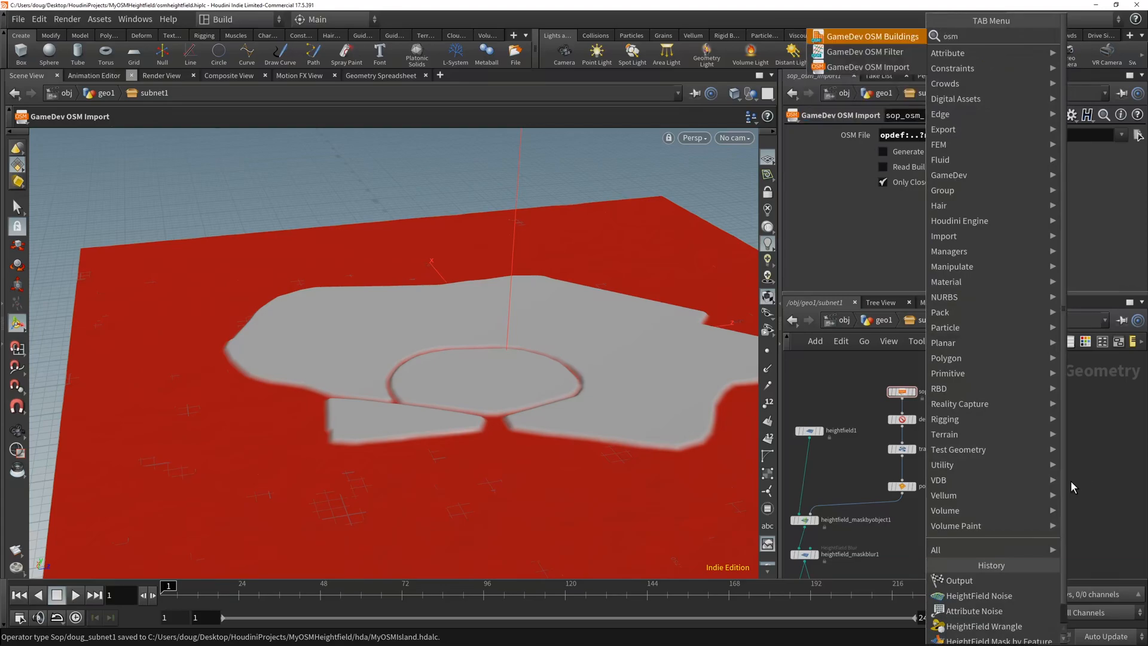
{"action": "key", "text": "Return"}
{"action": "left_click", "coordinate": [1069, 481]}
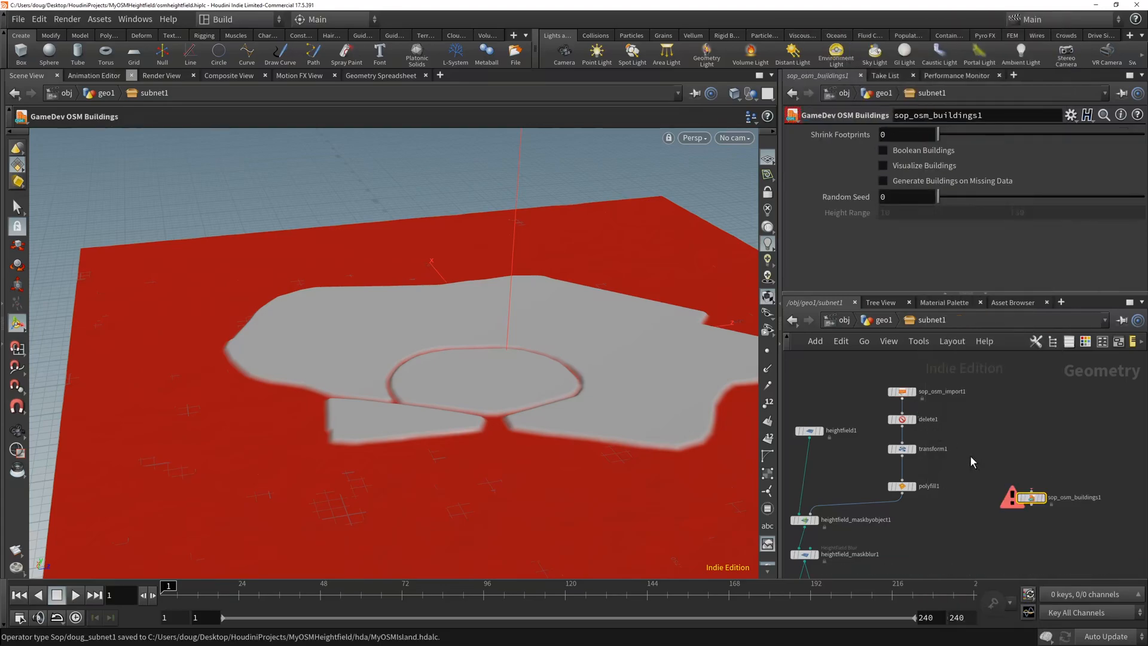
{"action": "left_click_drag", "start_coordinate": [903, 397], "coordinate": [1045, 505]}
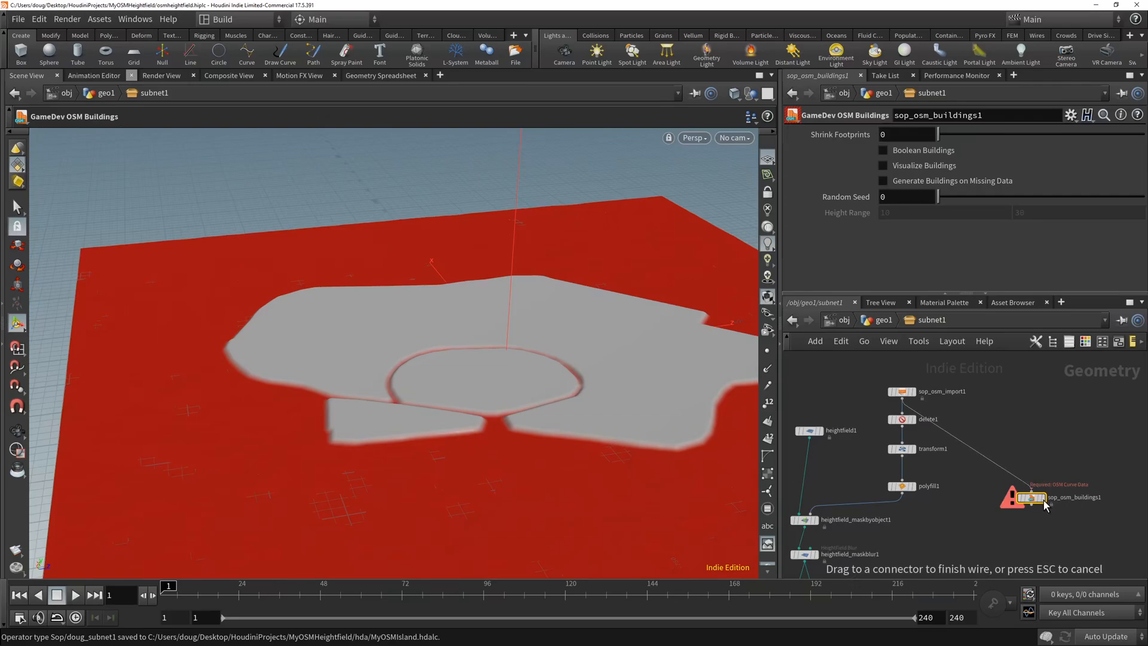
{"action": "left_click", "coordinate": [1044, 498]}
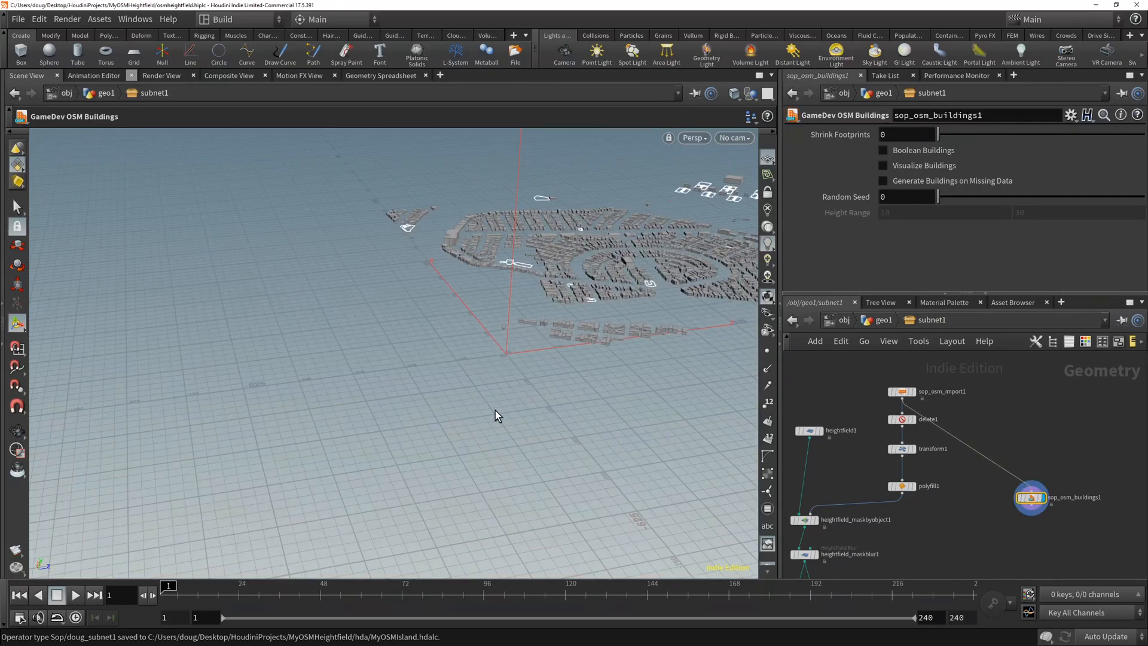
- Examine the generated buildings around the island from several angles in the viewport
{"action": "key", "text": "Escape"}
{"action": "left_click_drag", "start_coordinate": [655, 384], "coordinate": [419, 432]}
{"action": "right_click_drag", "start_coordinate": [419, 432], "coordinate": [456, 297]}
{"action": "middle_click_drag", "start_coordinate": [457, 311], "coordinate": [566, 111]}
{"action": "right_click_drag", "start_coordinate": [486, 317], "coordinate": [423, 523]}
{"action": "middle_click_drag", "start_coordinate": [422, 523], "coordinate": [419, 492]}
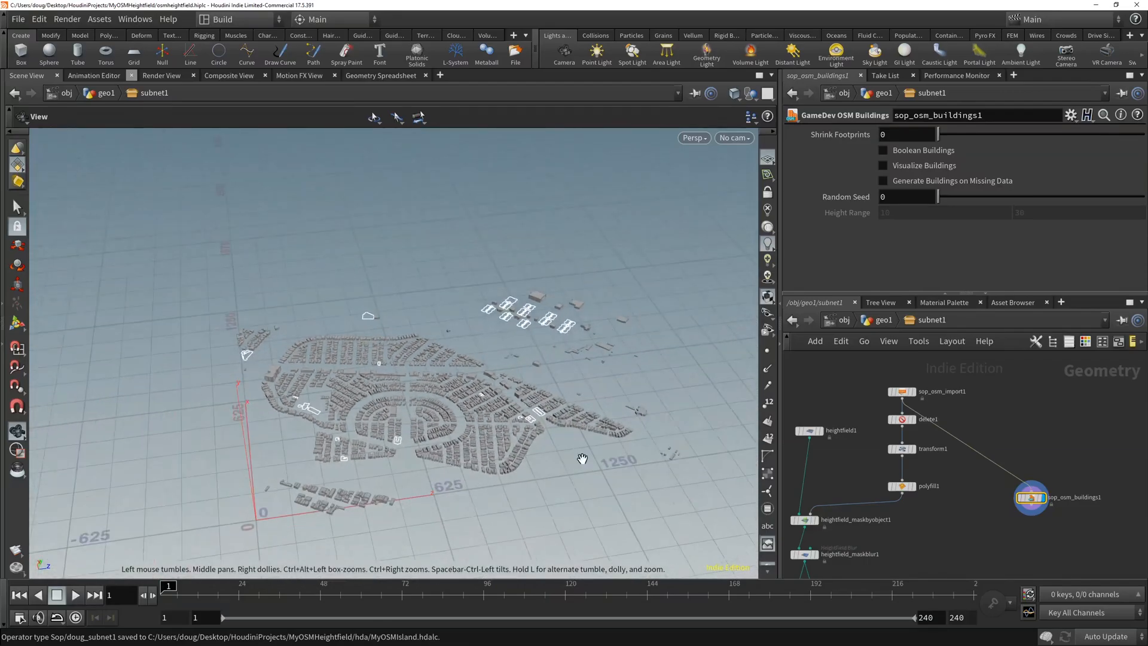
{"action": "left_click_drag", "start_coordinate": [424, 385], "coordinate": [444, 408]}
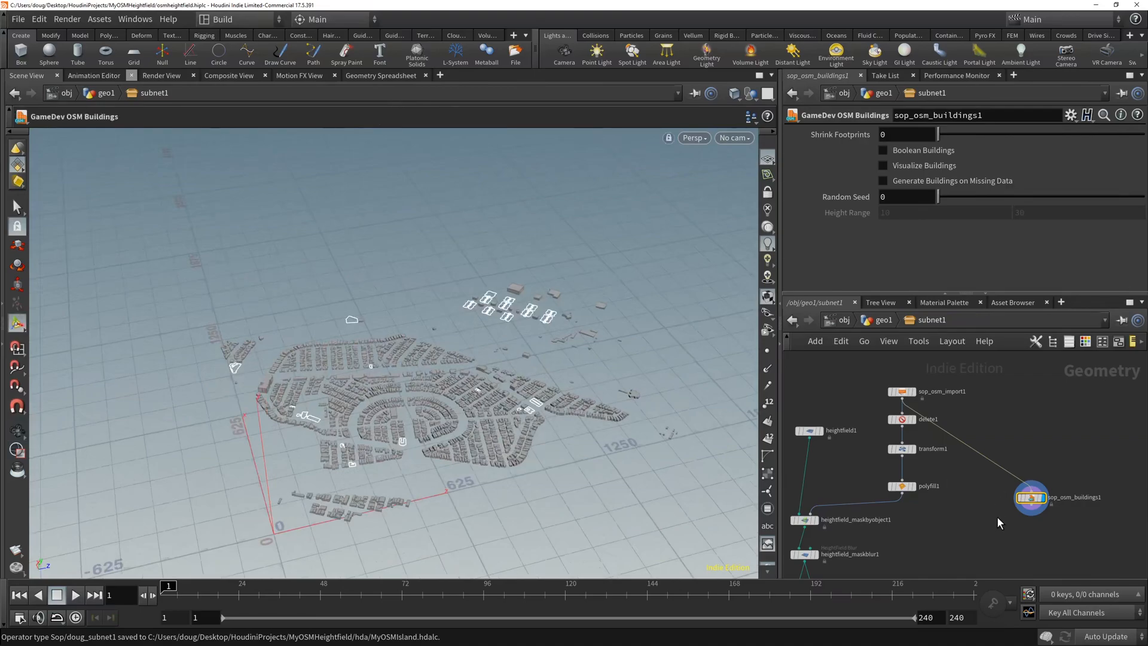
- Move sop_osm_buildings1 up beside transform1 and add a displayed PolyExtrude node fed by polyfill1
{"action": "left_click_drag", "start_coordinate": [902, 425], "coordinate": [1019, 444]}
{"action": "key", "text": "Escape"}
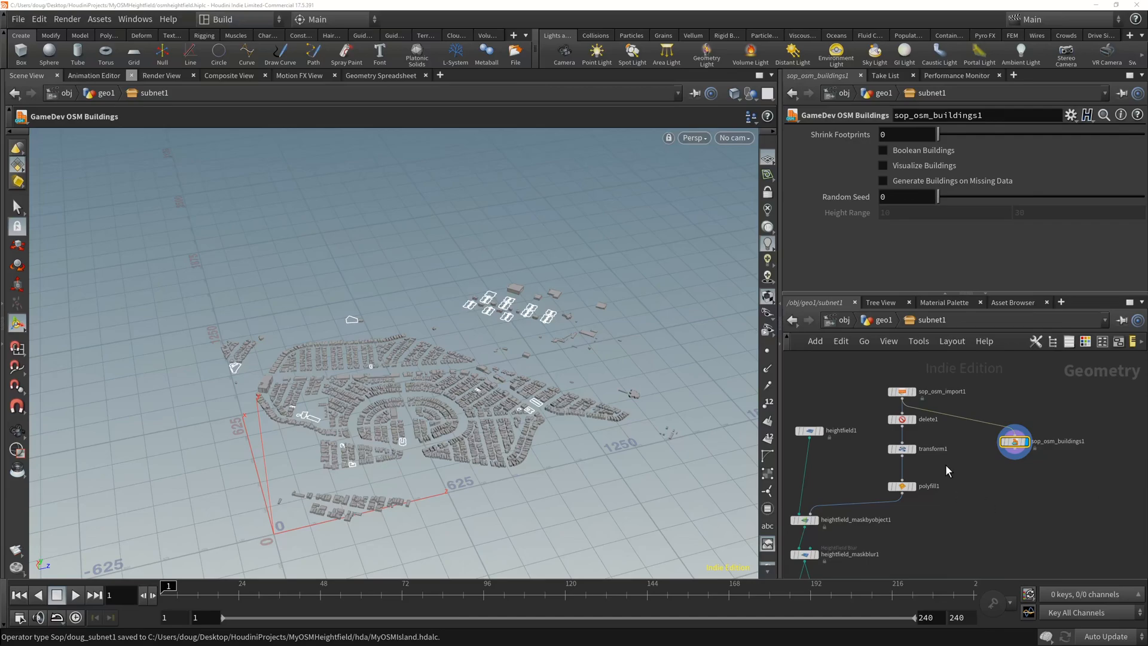
{"action": "left_click", "coordinate": [912, 488]}
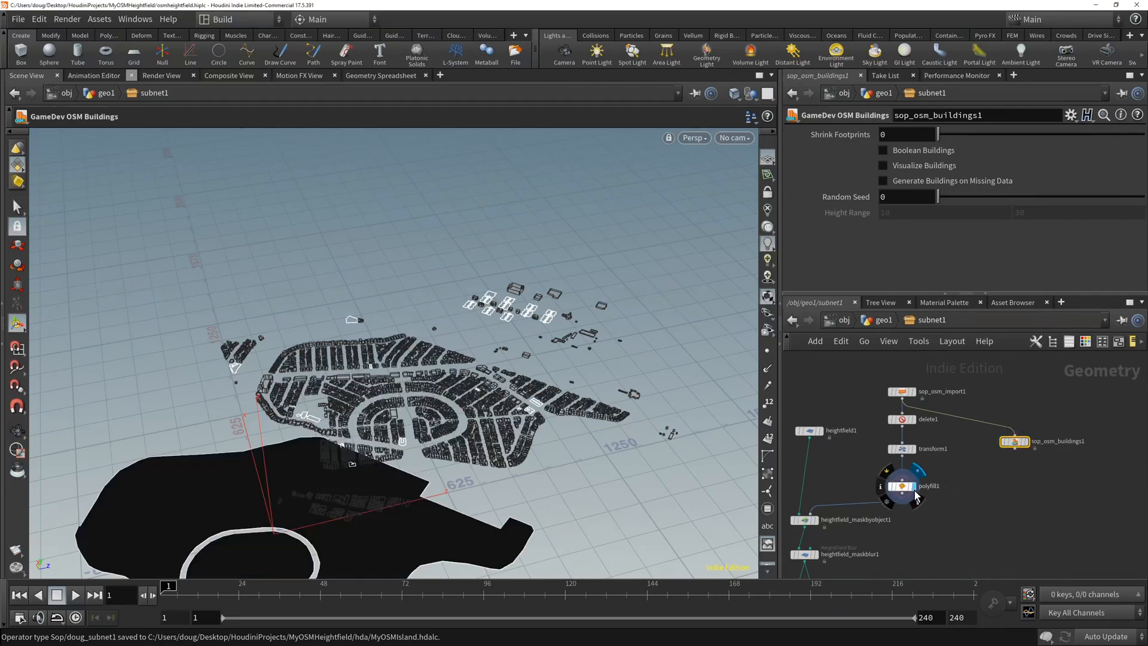
{"action": "left_click", "coordinate": [908, 501]}
{"action": "key", "text": "Tab"}
{"action": "type", "text": "polyex"}
{"action": "key", "text": "Return"}
{"action": "left_click", "coordinate": [952, 529]}
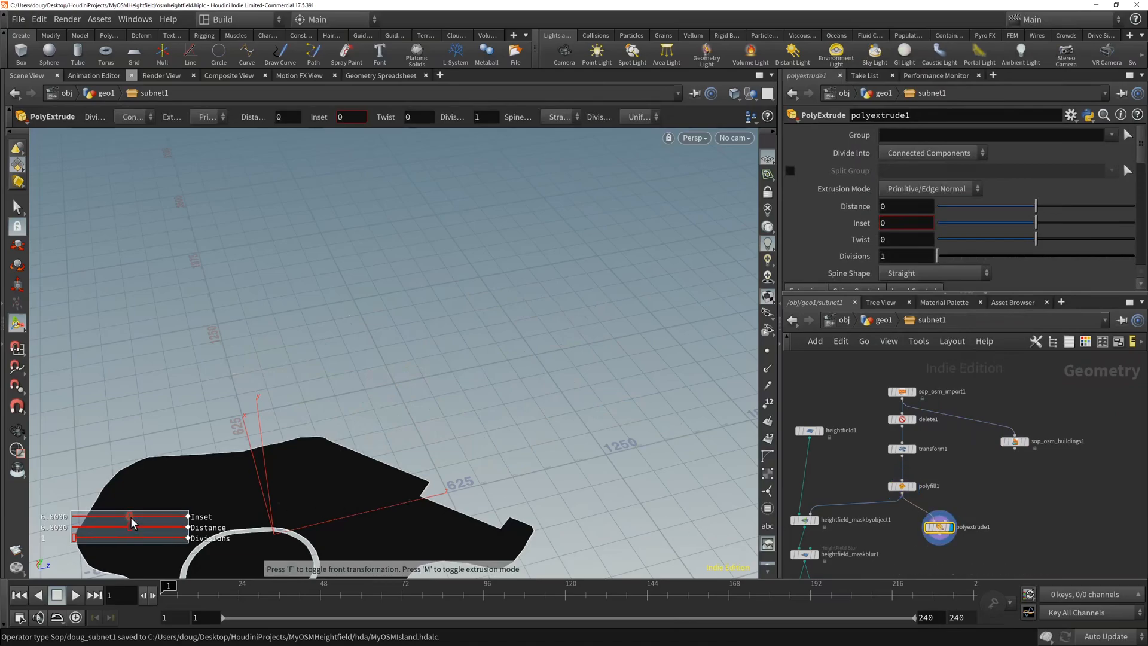
- Set polyextrude1's Distance to 100 to turn the filled island outline into a solid volume
{"action": "left_click_drag", "start_coordinate": [133, 528], "coordinate": [161, 527]}
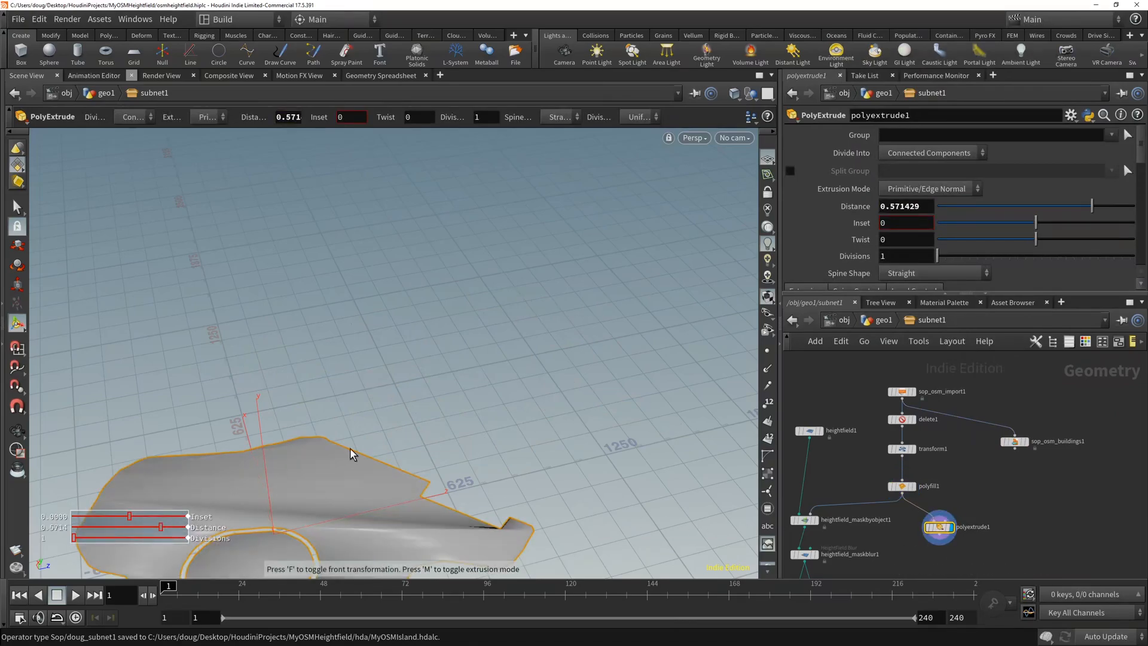
{"action": "double_click", "coordinate": [915, 207]}
{"action": "type", "text": "10"}
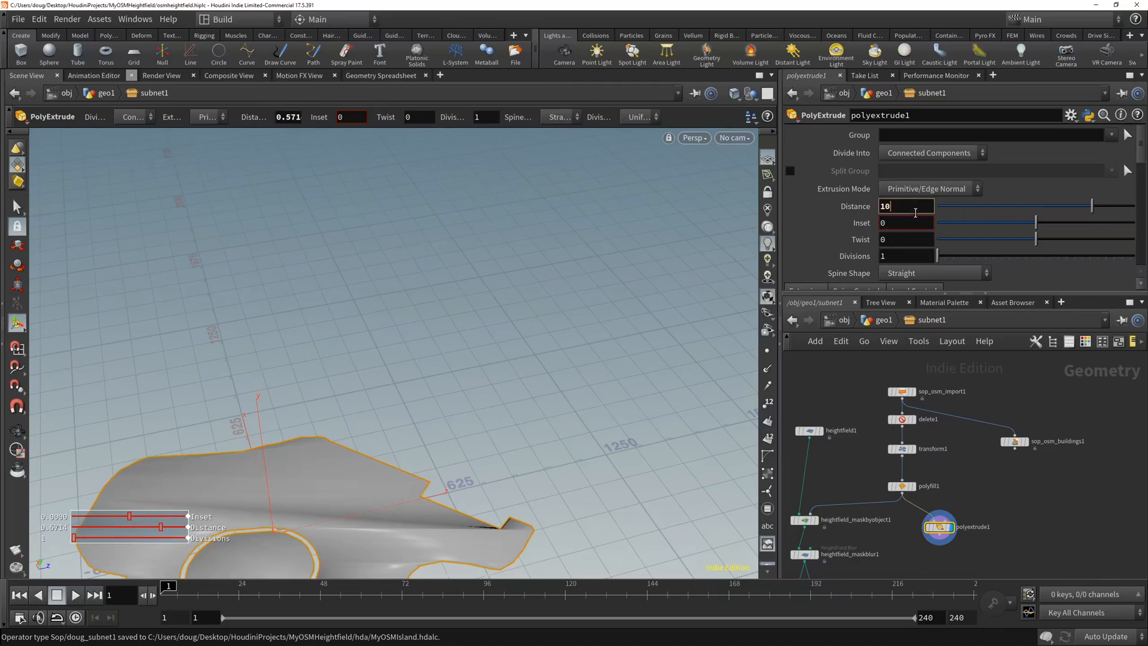
{"action": "type", "text": "0"}
{"action": "key", "text": "Return"}
{"action": "left_click_drag", "start_coordinate": [548, 315], "coordinate": [499, 287], "text": "alt"}
{"action": "right_click_drag", "start_coordinate": [499, 287], "coordinate": [500, 468], "text": "alt"}
{"action": "left_click_drag", "start_coordinate": [475, 365], "coordinate": [470, 427], "text": "alt"}
{"action": "right_click_drag", "start_coordinate": [469, 428], "coordinate": [481, 236], "text": "alt"}
{"action": "left_click_drag", "start_coordinate": [441, 400], "coordinate": [419, 358], "text": "alt"}
{"action": "middle_click_drag", "start_coordinate": [419, 359], "coordinate": [467, 381], "text": "alt"}
{"action": "left_click_drag", "start_coordinate": [467, 381], "coordinate": [512, 448]}
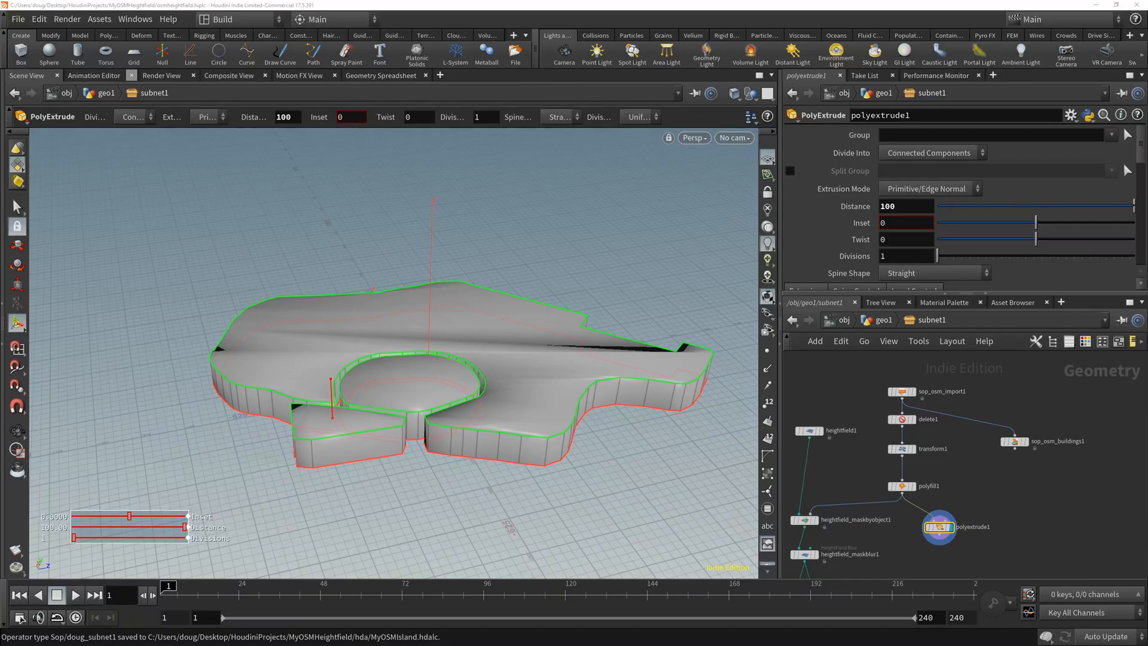
- Move sop_osm_buildings1 down in the network so it sits level with polyfill1
{"action": "left_click", "coordinate": [1083, 513]}
{"action": "middle_click_drag", "start_coordinate": [1083, 507], "coordinate": [1064, 438]}
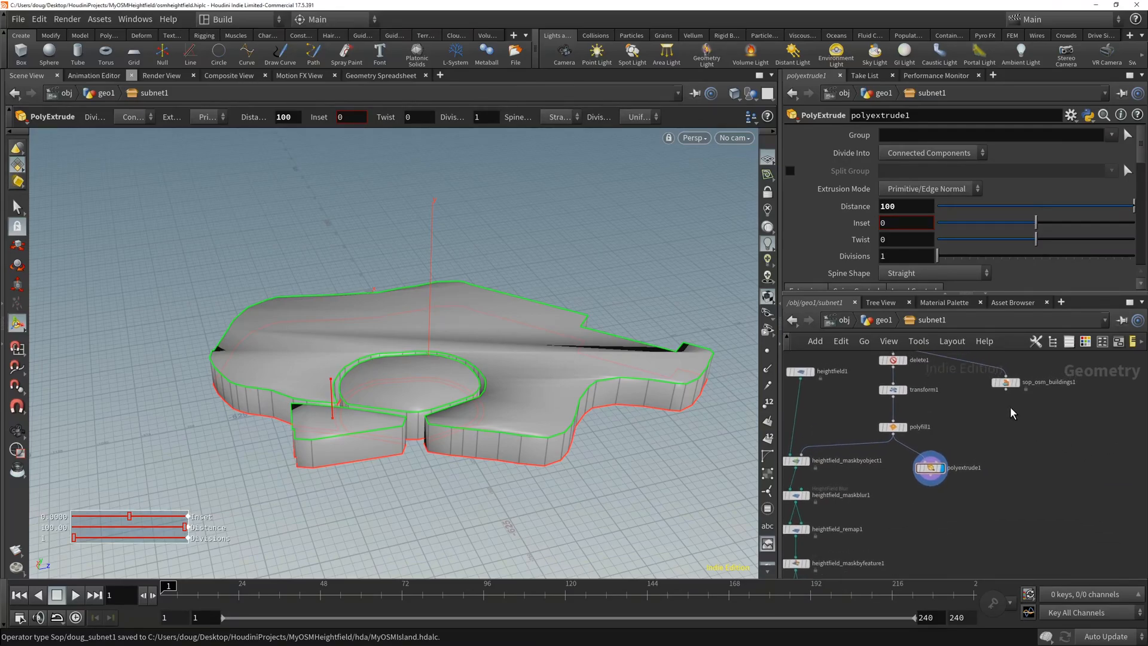
{"action": "left_click_drag", "start_coordinate": [1006, 386], "coordinate": [997, 433]}
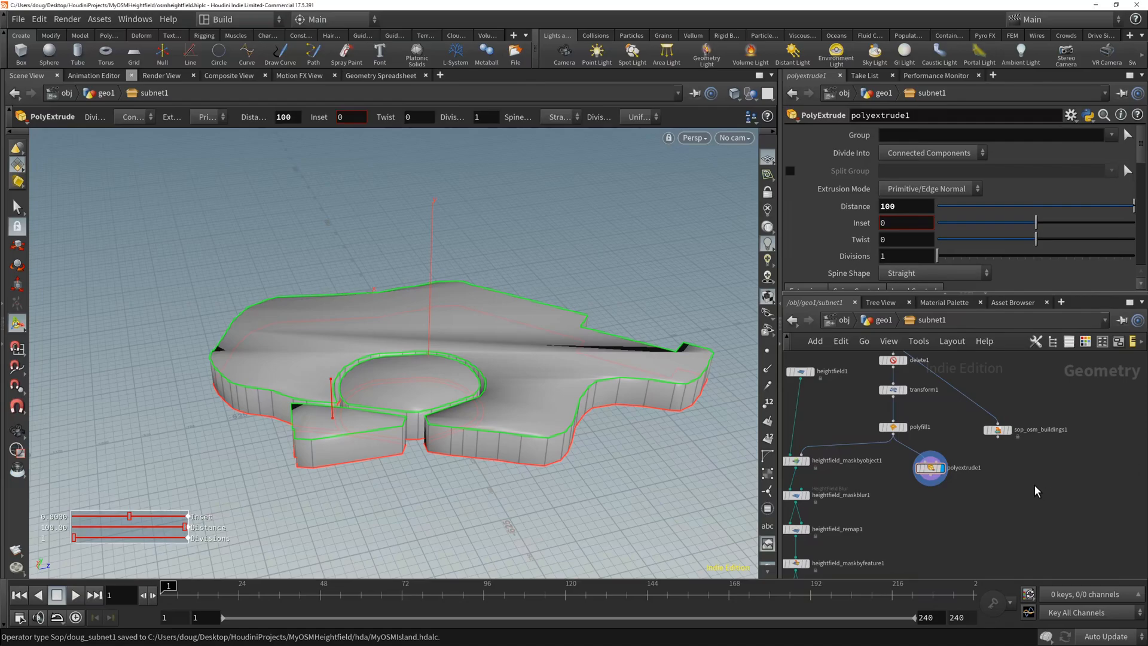
{"action": "key", "text": "Tab"}
{"action": "type", "text": "group"}
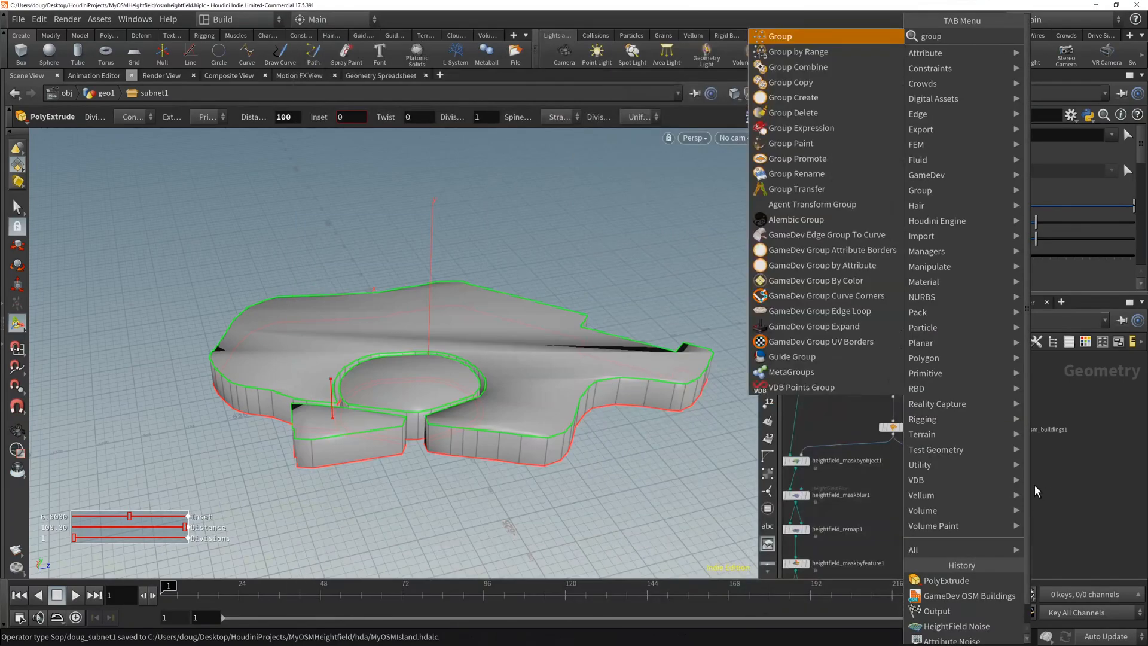
{"action": "key", "text": "Escape"}
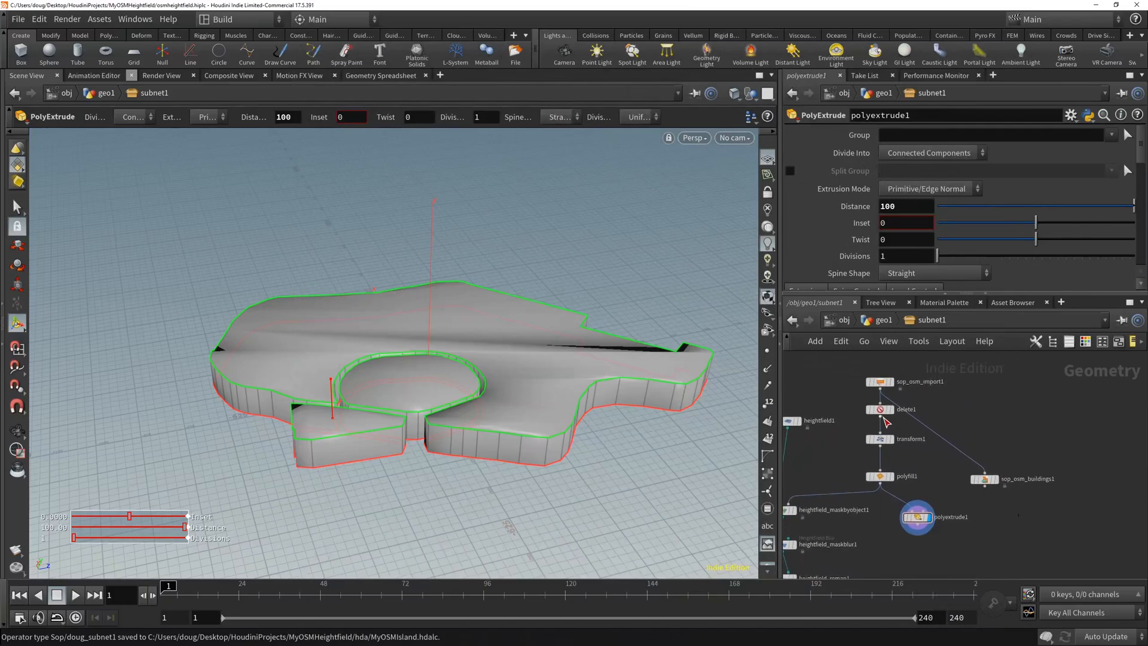
- Reorder the chain so transform1 comes before delete1, and feed sop_osm_buildings1 from transform1 instead of sop_osm_import1
{"action": "left_click", "coordinate": [880, 412]}
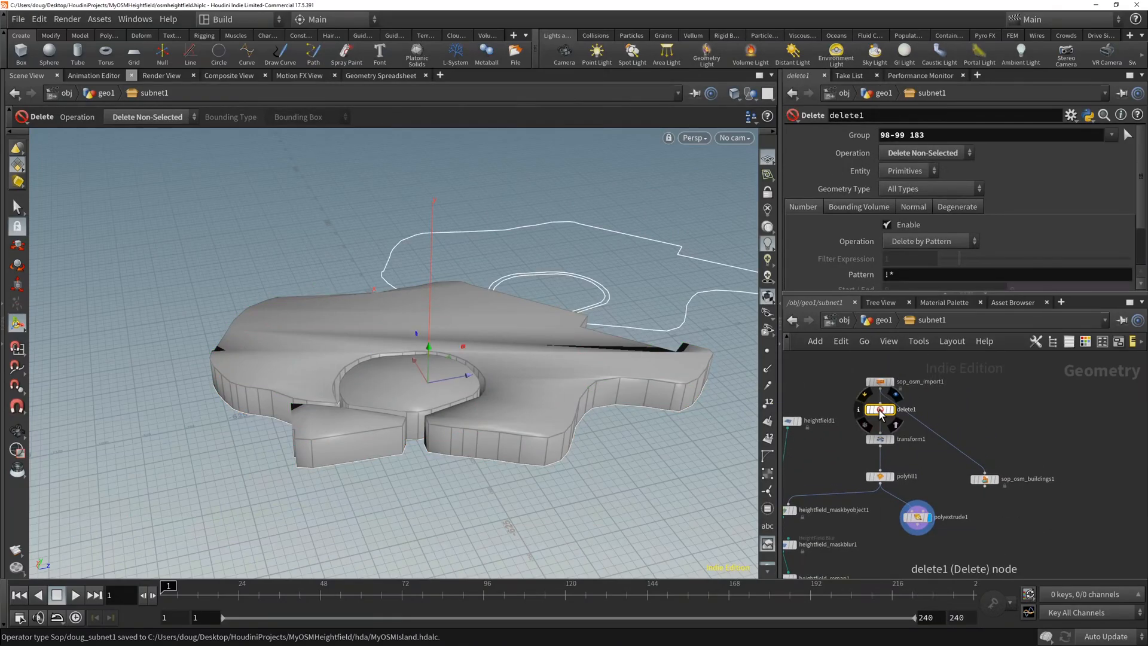
{"action": "left_click", "coordinate": [892, 410]}
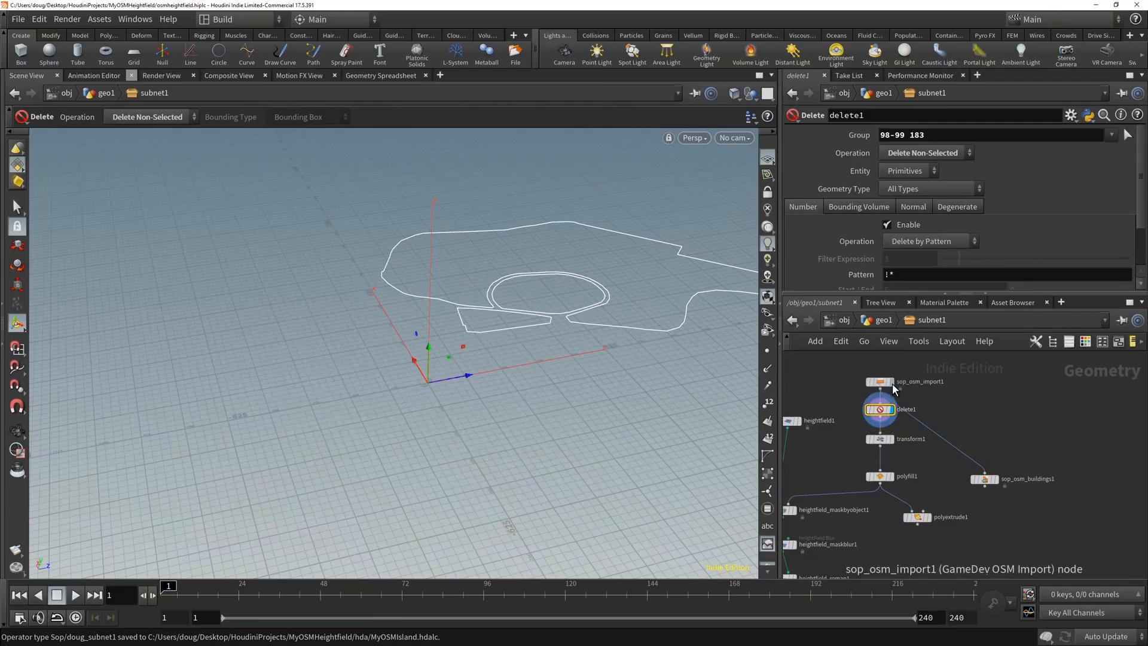
{"action": "left_click", "coordinate": [892, 382]}
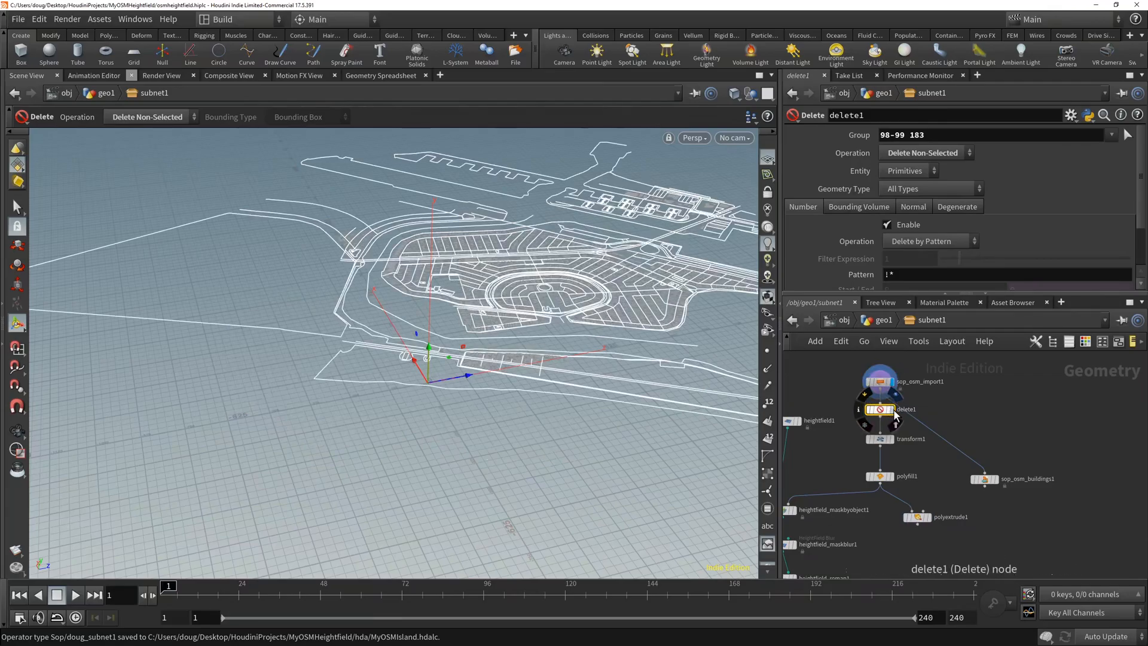
{"action": "left_click", "coordinate": [893, 411]}
{"action": "mouse_move", "coordinate": [876, 413]}
{"action": "left_mouse_down"}
{"action": "mouse_move", "coordinate": [940, 457]}
{"action": "mouse_move", "coordinate": [946, 487]}
{"action": "mouse_move", "coordinate": [1041, 536]}
{"action": "mouse_move", "coordinate": [880, 467]}
{"action": "mouse_move", "coordinate": [881, 420]}
{"action": "left_mouse_up"}
{"action": "left_click_drag", "start_coordinate": [881, 465], "coordinate": [882, 458]}
{"action": "middle_click_drag", "start_coordinate": [925, 481], "coordinate": [912, 458]}
{"action": "left_click_drag", "start_coordinate": [867, 401], "coordinate": [974, 456]}
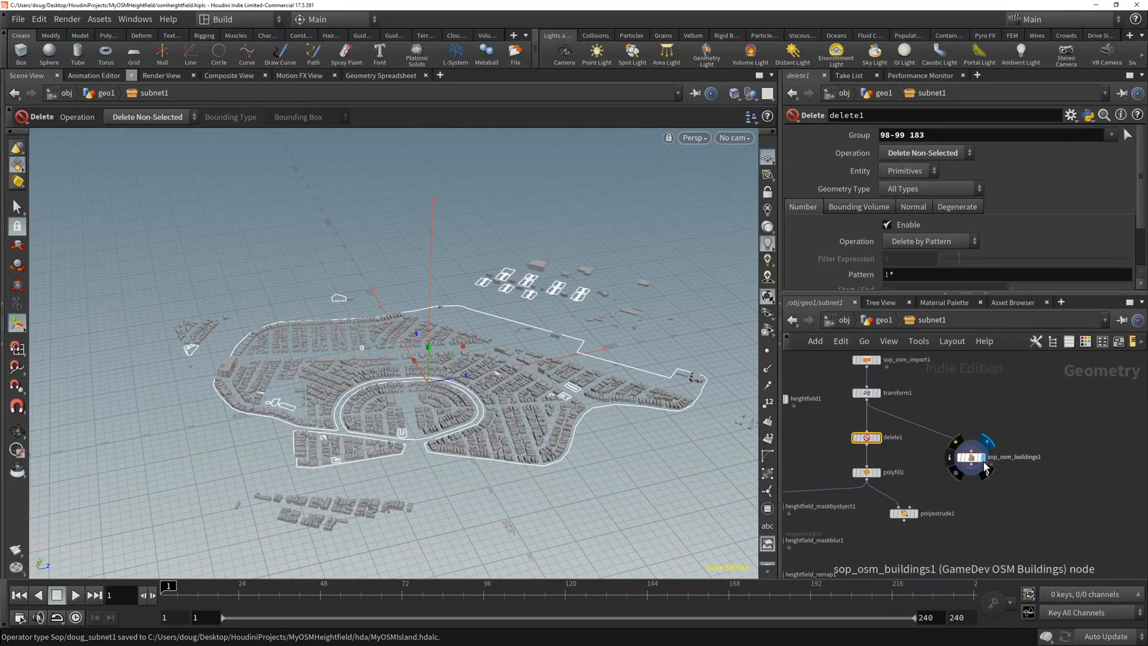
- Move the output node further down and add a Merge node below heightfield_noise1
{"action": "middle_click_drag", "start_coordinate": [981, 521], "coordinate": [1005, 471]}
{"action": "scroll", "coordinate": [997, 469], "scroll_direction": "down", "scroll_amount": 3}
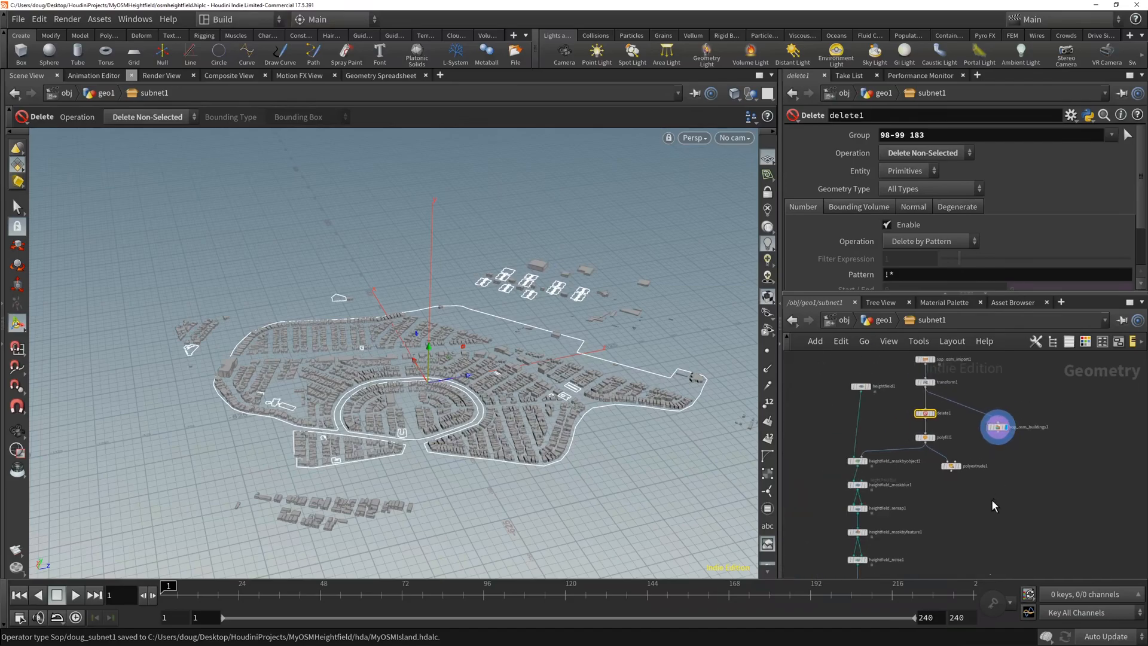
{"action": "middle_click_drag", "start_coordinate": [978, 531], "coordinate": [985, 429]}
{"action": "left_click_drag", "start_coordinate": [867, 497], "coordinate": [867, 531]}
{"action": "key", "text": "Tab"}
{"action": "key", "text": "Tab"}
{"action": "type", "text": "merge"}
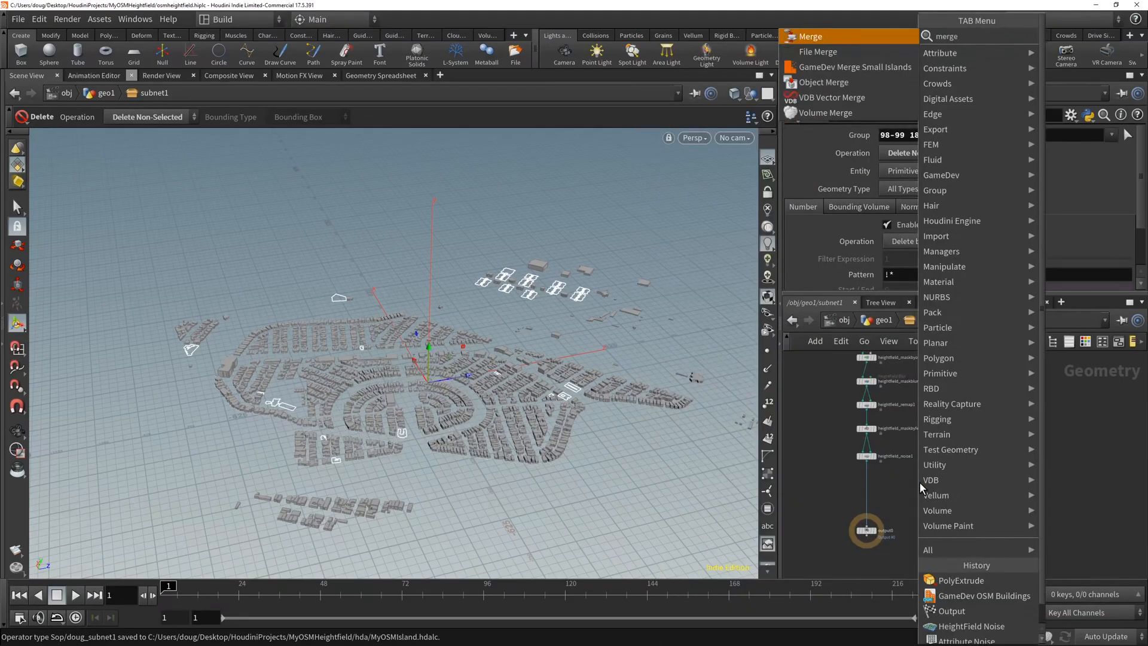
{"action": "key", "text": "Return"}
{"action": "left_click", "coordinate": [919, 482]}
- Wire heightfield_noise1 and sop_osm_buildings1 into merge1, and connect merge1 to the output node
{"action": "left_click", "coordinate": [867, 460]}
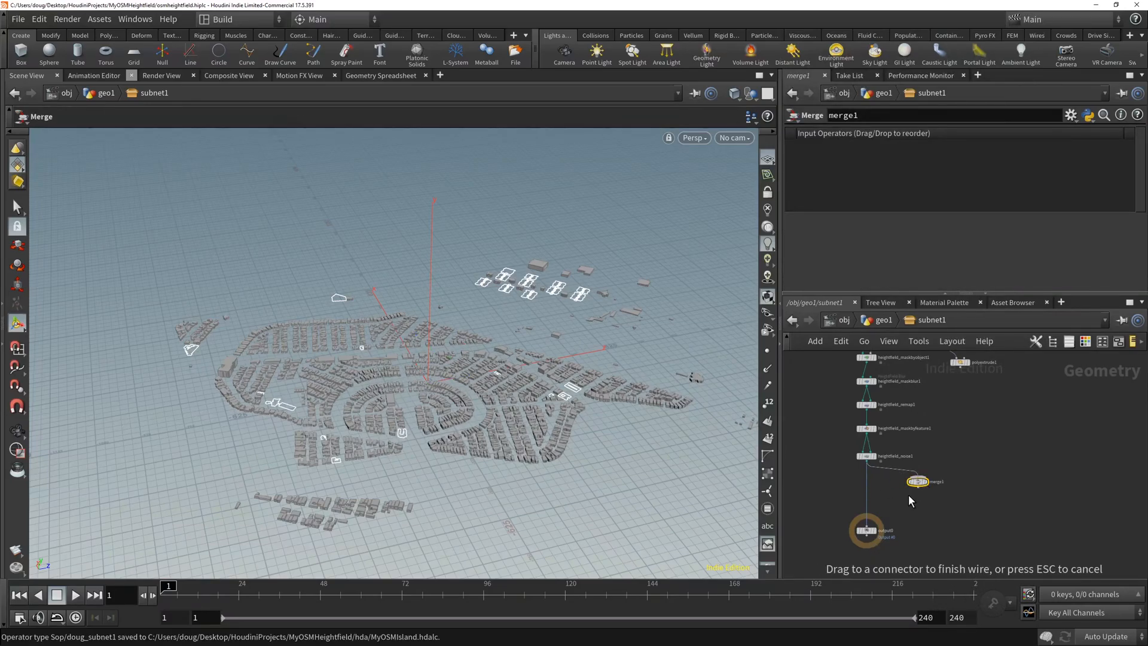
{"action": "left_click", "coordinate": [902, 520]}
{"action": "left_click", "coordinate": [867, 527]}
{"action": "middle_click_drag", "start_coordinate": [983, 402], "coordinate": [957, 444]}
{"action": "left_click", "coordinate": [980, 376]}
{"action": "left_click", "coordinate": [873, 550]}
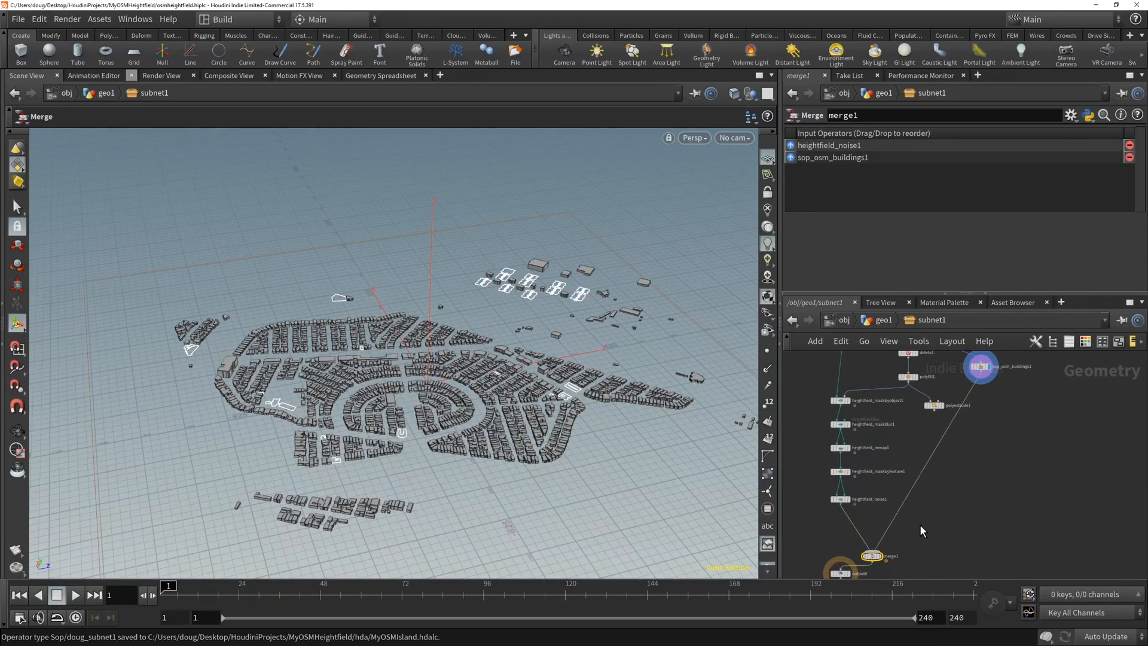
- Display the output node and examine up close how the buildings sit against the island terrain
{"action": "middle_click_drag", "start_coordinate": [859, 549], "coordinate": [852, 513]}
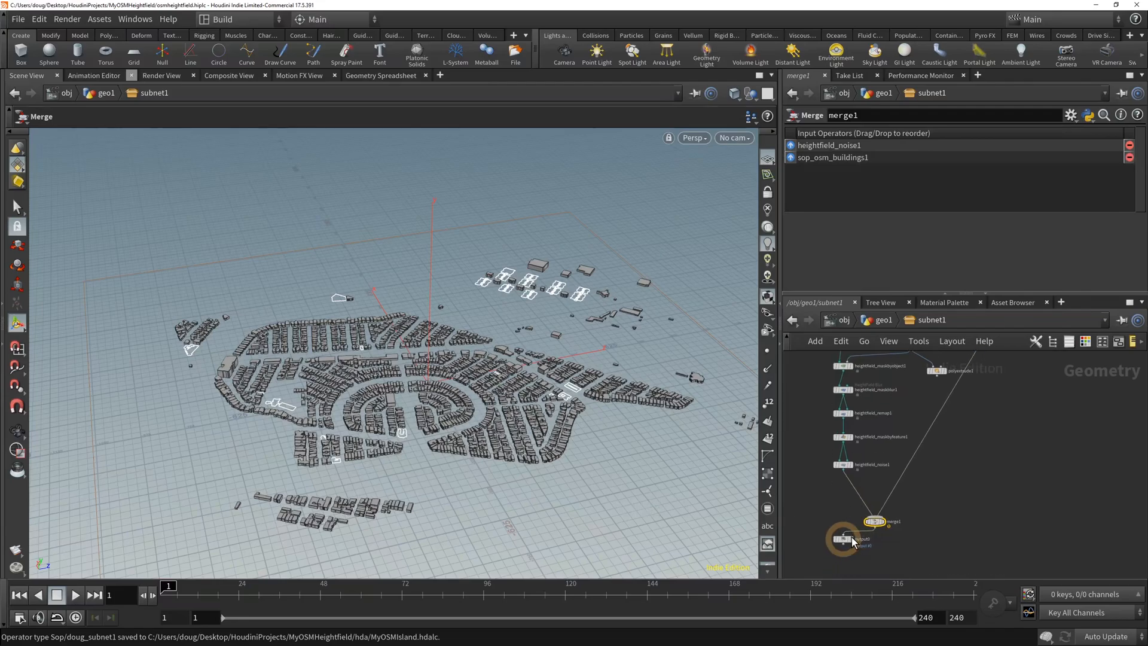
{"action": "left_click", "coordinate": [852, 536]}
{"action": "key", "text": "Escape"}
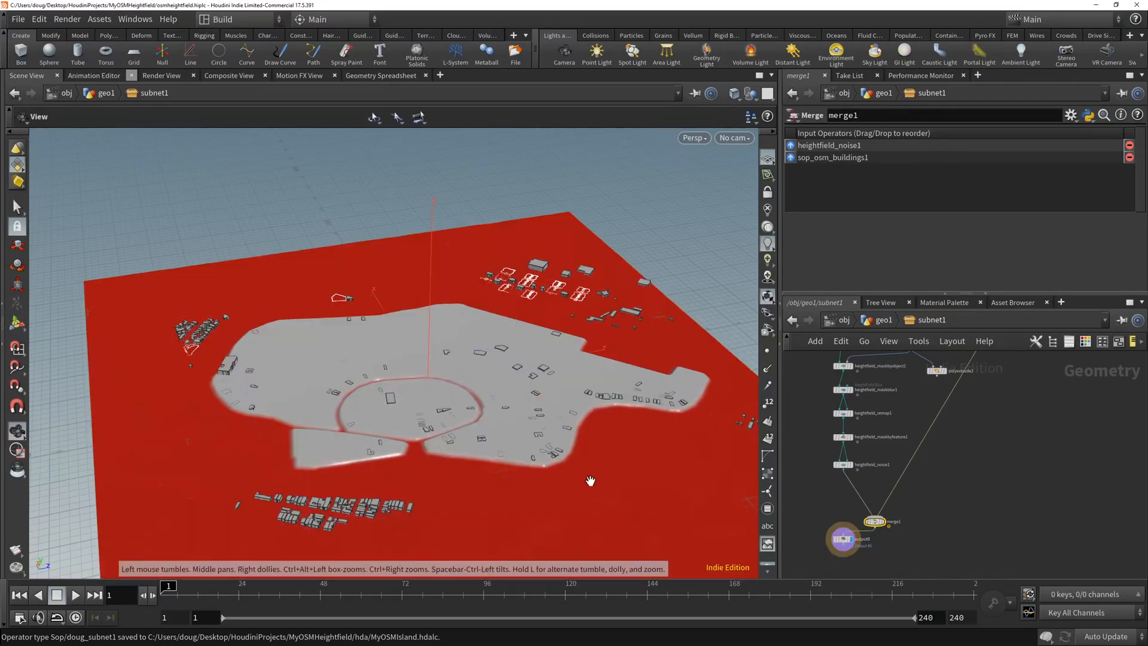
{"action": "right_click_drag", "start_coordinate": [593, 482], "coordinate": [574, 257]}
{"action": "left_click_drag", "start_coordinate": [562, 377], "coordinate": [528, 381]}
{"action": "right_click_drag", "start_coordinate": [528, 382], "coordinate": [580, 388]}
{"action": "left_click_drag", "start_coordinate": [580, 389], "coordinate": [522, 366]}
{"action": "right_click_drag", "start_coordinate": [523, 367], "coordinate": [520, 239]}
- View the sunken buildings from a low angle and select heightfield_remap1 to check its output height values
{"action": "middle_click_drag", "start_coordinate": [997, 440], "coordinate": [993, 517]}
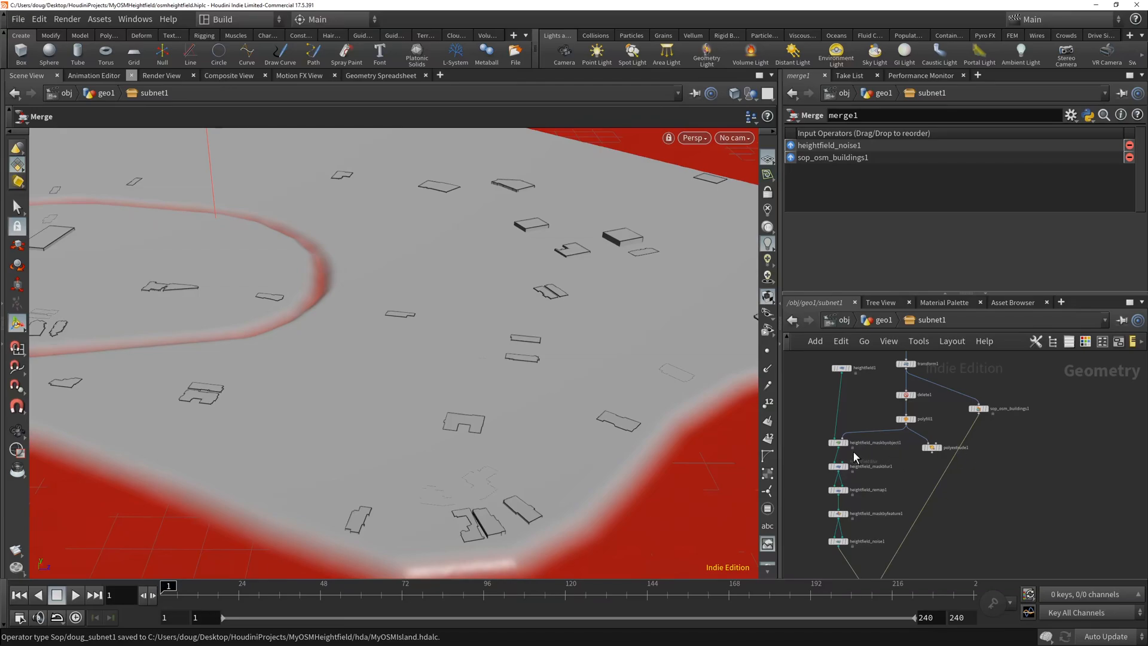
{"action": "mouse_move", "coordinate": [840, 444]}
{"action": "key", "text": "Escape"}
{"action": "left_click_drag", "start_coordinate": [569, 451], "coordinate": [531, 416]}
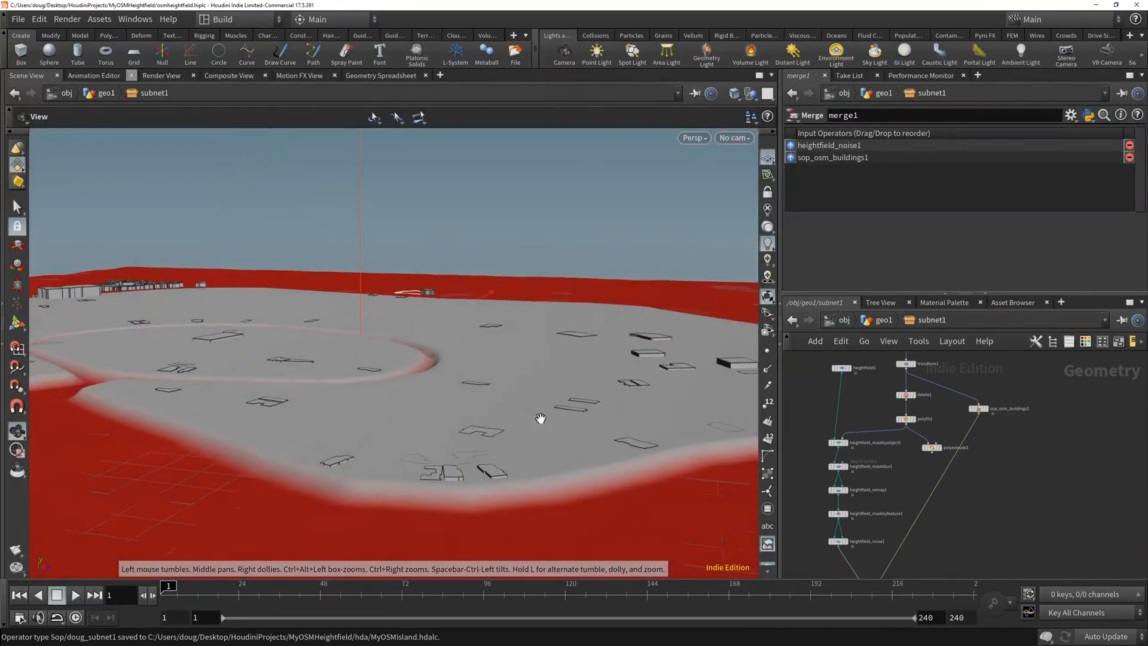
{"action": "scroll", "coordinate": [841, 490], "scroll_direction": "up", "scroll_amount": 2}
{"action": "left_click", "coordinate": [840, 490]}
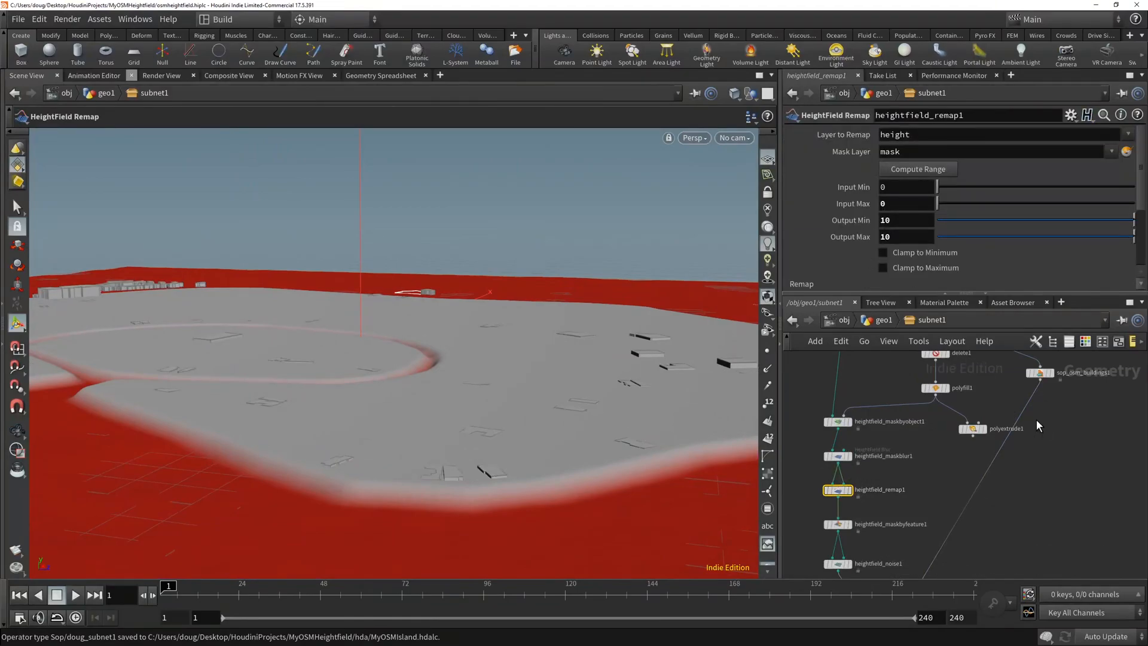
- Add a Transform node below sop_osm_buildings1, display it, and set its Y translate to 10
{"action": "middle_click_drag", "start_coordinate": [1040, 423], "coordinate": [1034, 439]}
{"action": "key", "text": "Tab"}
{"action": "type", "text": "transform"}
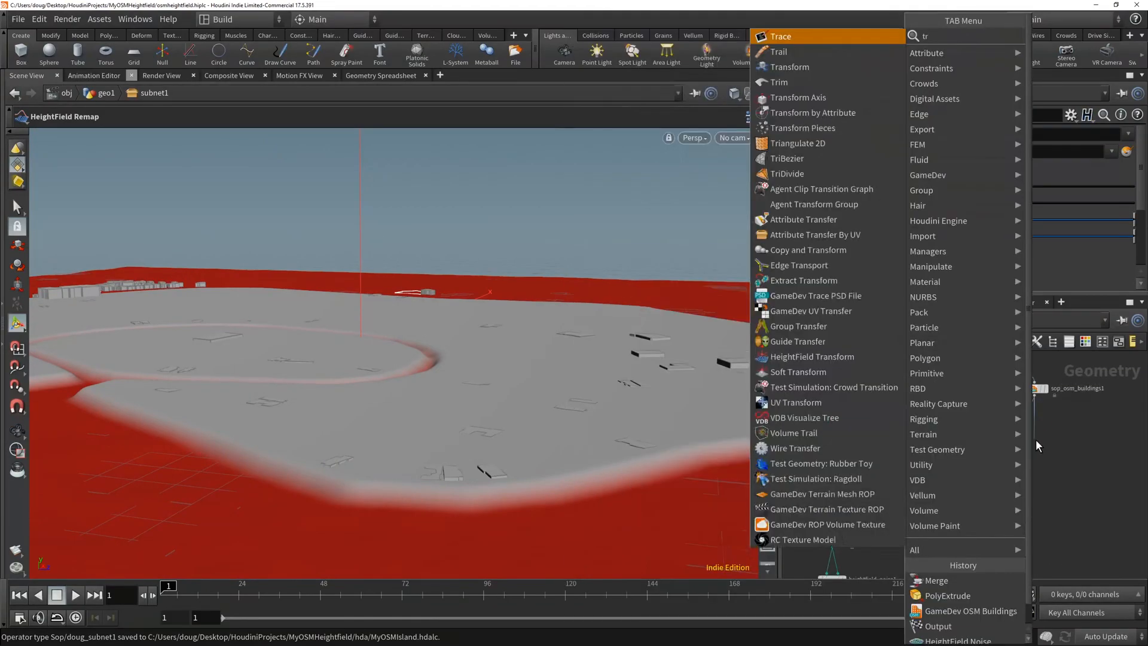
{"action": "key", "text": "Return"}
{"action": "key", "text": "Return"}
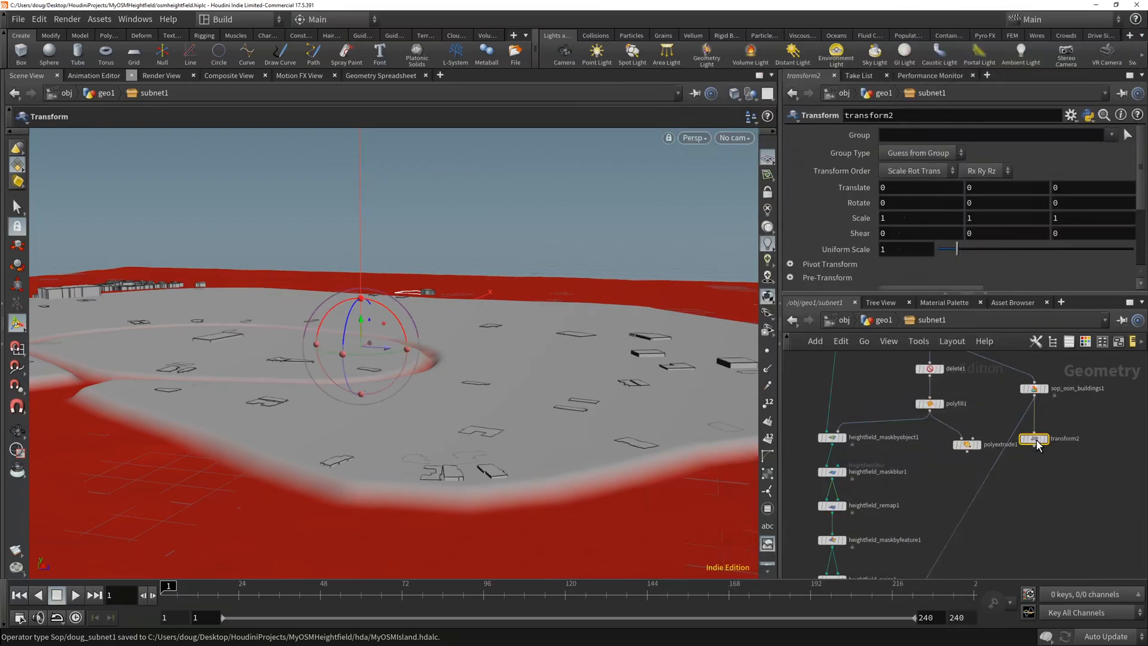
{"action": "left_click", "coordinate": [1044, 440]}
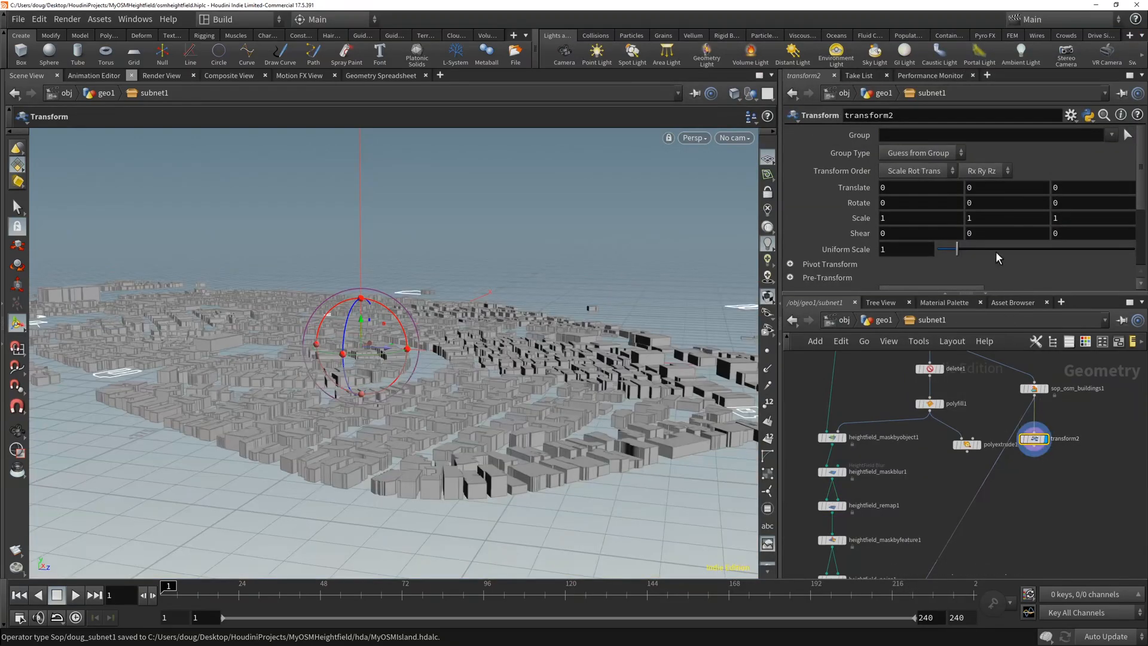
{"action": "left_click", "coordinate": [979, 188]}
{"action": "type", "text": "10"}
{"action": "key", "text": "Return"}
- Wire transform2 into merge1 and remove the direct link from sop_osm_buildings1 to merge1
{"action": "middle_click_drag", "start_coordinate": [1037, 502], "coordinate": [1035, 418]}
{"action": "left_click_drag", "start_coordinate": [1034, 363], "coordinate": [885, 566]}
{"action": "left_click", "coordinate": [918, 498]}
{"action": "key", "text": "Delete"}
{"action": "middle_click_drag", "start_coordinate": [966, 543], "coordinate": [984, 417]}
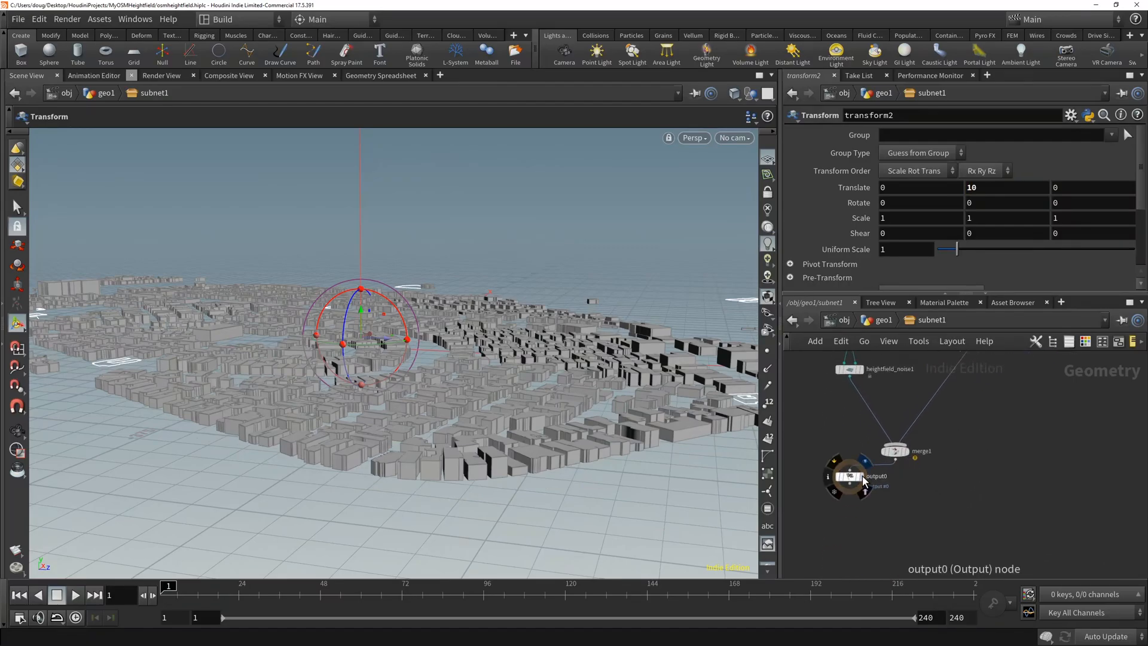
- Display the output node and examine how the raised buildings sit across the whole island
{"action": "left_click", "coordinate": [861, 476]}
{"action": "key", "text": "space"}
{"action": "left_click_drag", "start_coordinate": [546, 439], "coordinate": [453, 524]}
{"action": "left_click_drag", "start_coordinate": [383, 378], "coordinate": [592, 358]}
- Display polyextrude1 to examine the extruded island volume
{"action": "middle_click_drag", "start_coordinate": [992, 438], "coordinate": [952, 472]}
{"action": "left_click_drag", "start_coordinate": [810, 515], "coordinate": [822, 528]}
{"action": "left_click_drag", "start_coordinate": [855, 489], "coordinate": [821, 471]}
{"action": "middle_click_drag", "start_coordinate": [954, 419], "coordinate": [904, 530]}
{"action": "middle_click_drag", "start_coordinate": [958, 458], "coordinate": [936, 537]}
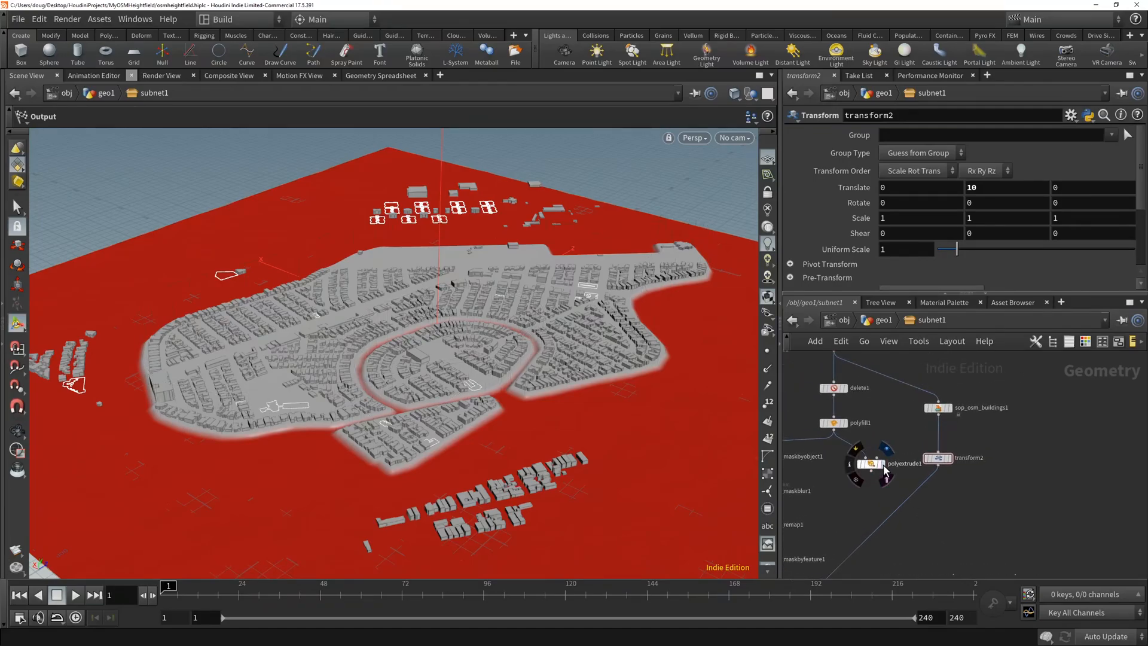
{"action": "left_click", "coordinate": [884, 470]}
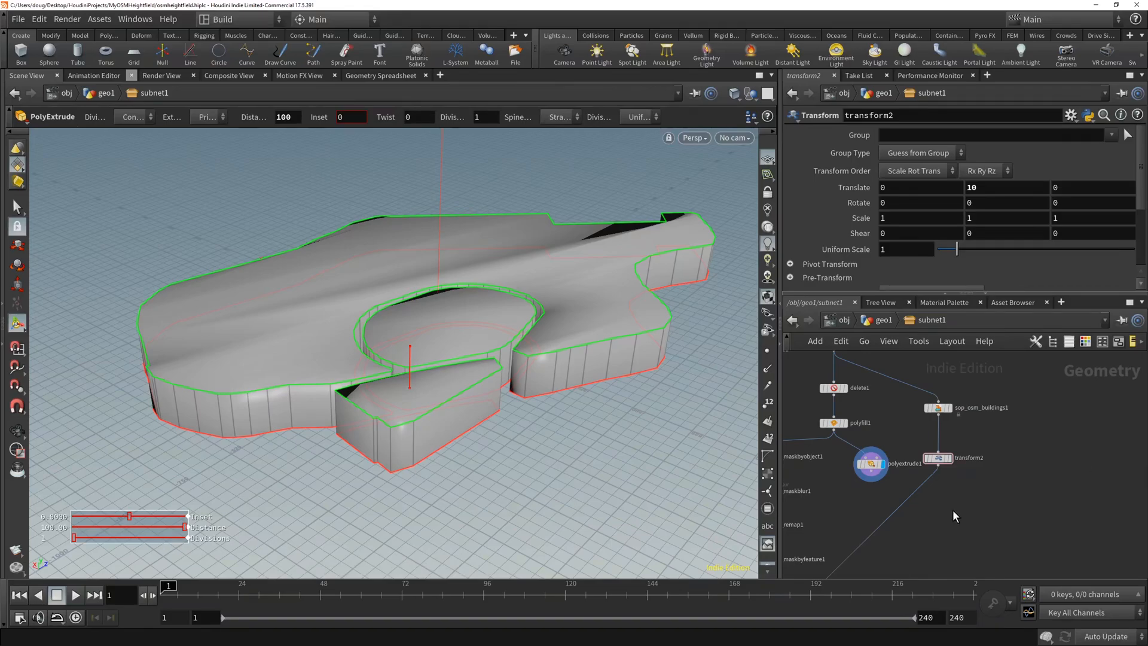
- Move transform2 further down and place a Group node between sop_osm_buildings1 and transform2
{"action": "left_click_drag", "start_coordinate": [995, 511], "coordinate": [983, 537]}
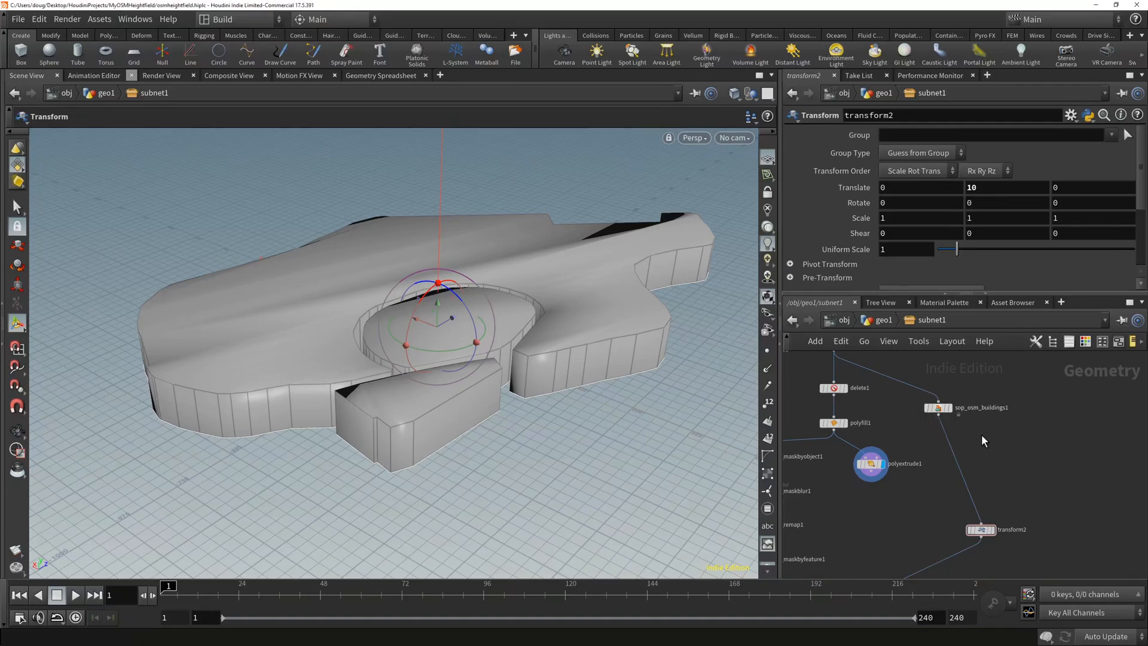
{"action": "key", "text": "Tab"}
{"action": "type", "text": "group"}
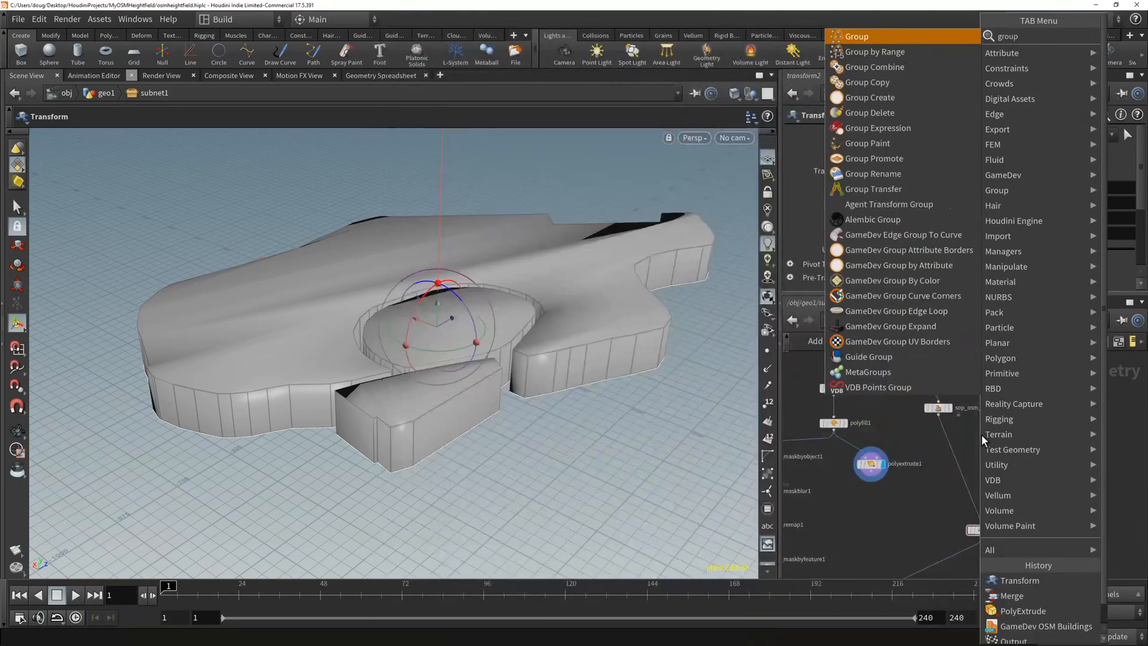
{"action": "key", "text": "Return"}
{"action": "left_click", "coordinate": [978, 469]}
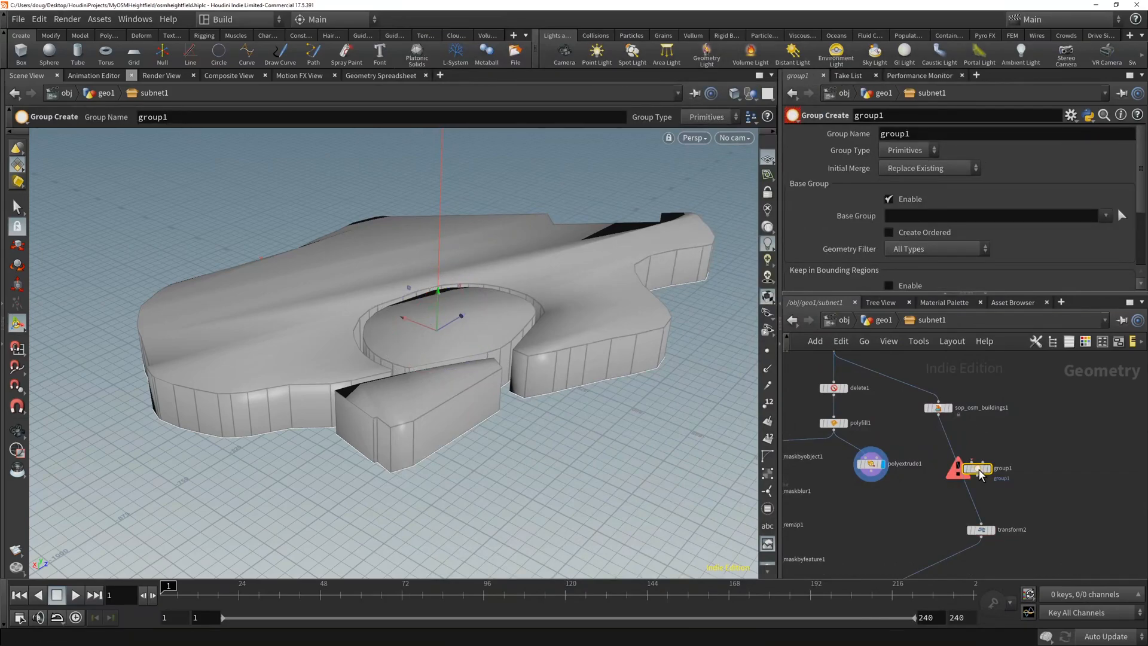
- Name the group island_buildings and wire sop_osm_buildings1 into the first input of group1
{"action": "double_click", "coordinate": [921, 135]}
{"action": "type", "text": "island_bui9"}
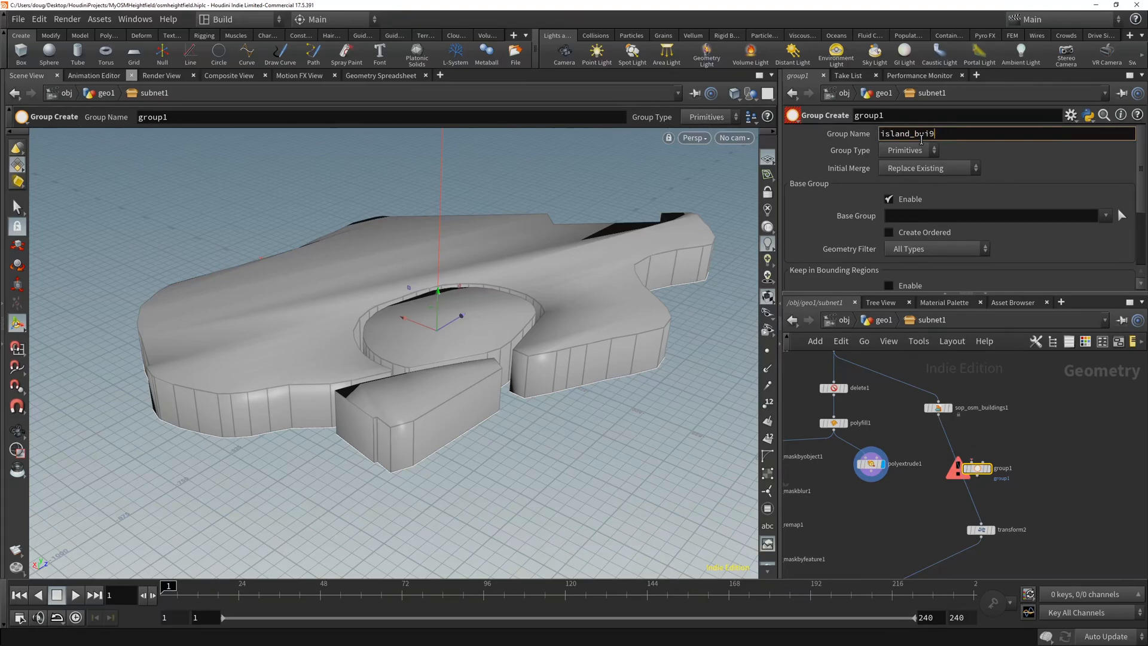
{"action": "key", "text": "BackSpace"}
{"action": "type", "text": "ldings"}
{"action": "key", "text": "Return"}
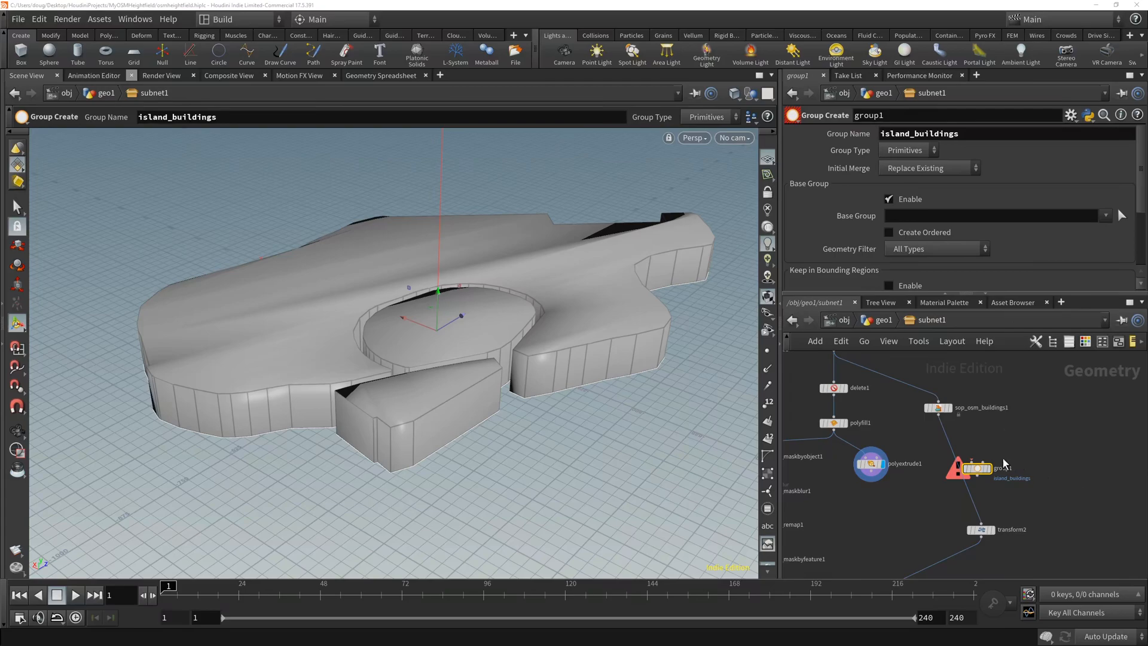
{"action": "left_click_drag", "start_coordinate": [938, 415], "coordinate": [919, 508]}
{"action": "mouse_move", "coordinate": [921, 510]}
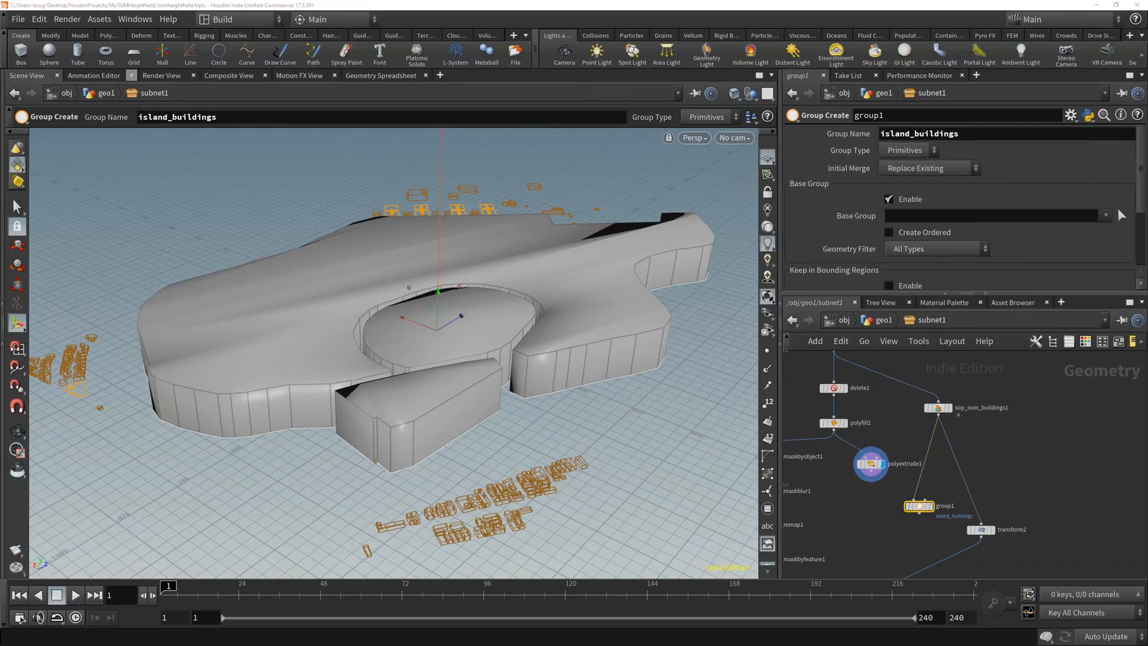
- Enable Keep in Bounding Regions on group1 with the bounding type Bounding Object (points or vertices only)
{"action": "scroll", "coordinate": [941, 239], "scroll_direction": "down", "scroll_amount": 2}
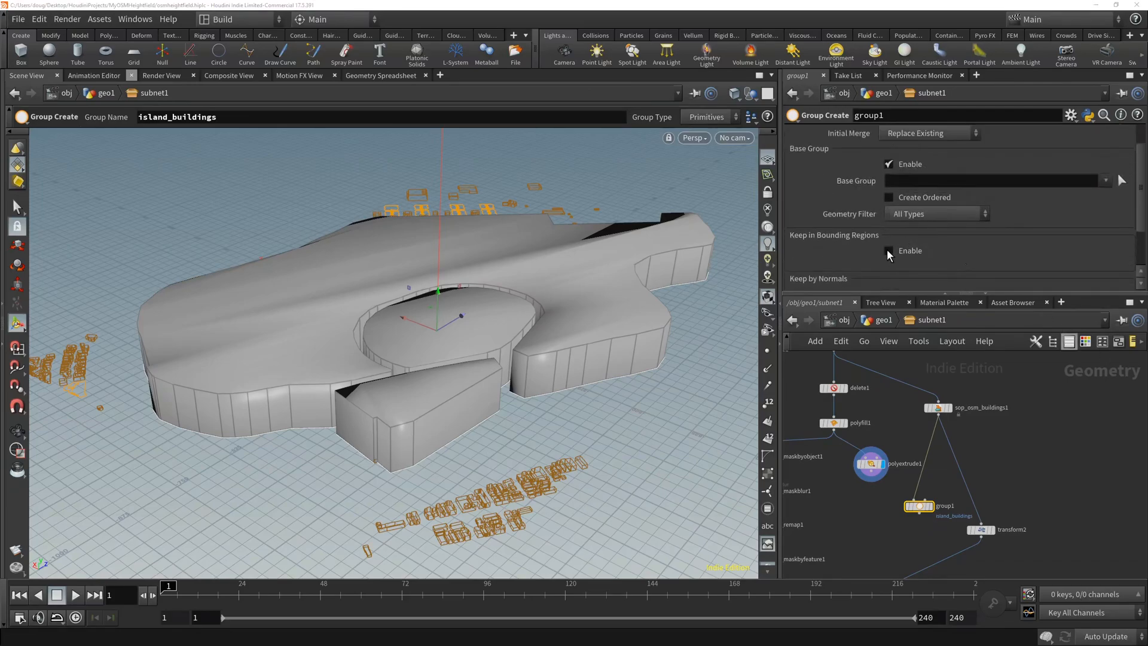
{"action": "left_click", "coordinate": [889, 251]}
{"action": "scroll", "coordinate": [1017, 212], "scroll_direction": "down", "scroll_amount": 3}
{"action": "left_click", "coordinate": [944, 210]}
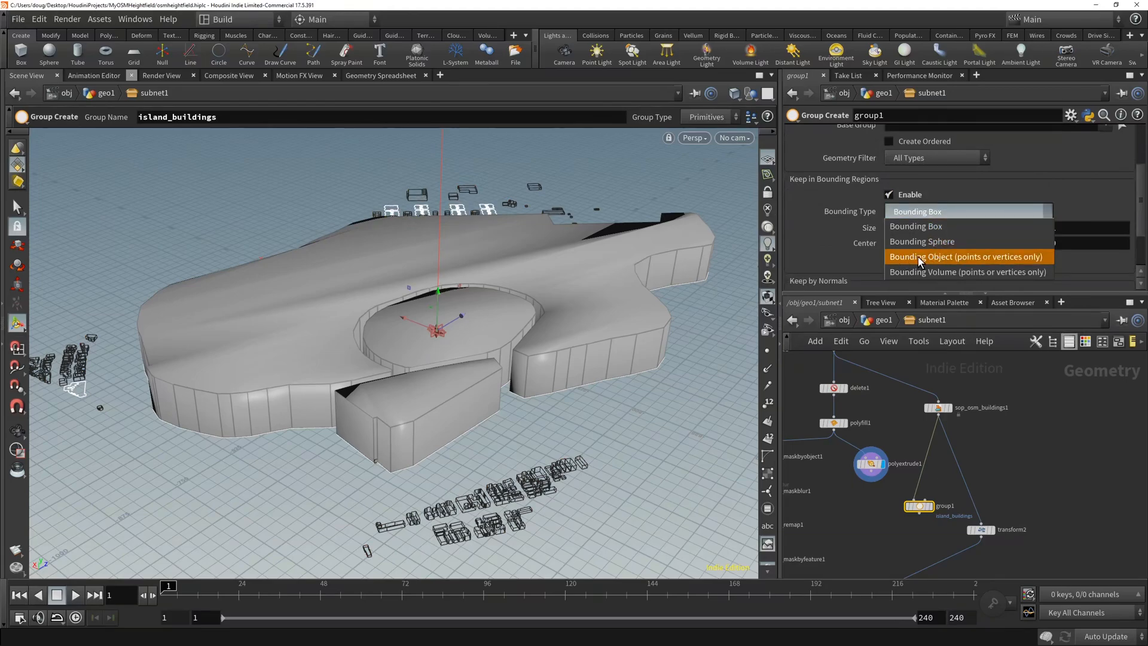
{"action": "left_click", "coordinate": [1014, 257]}
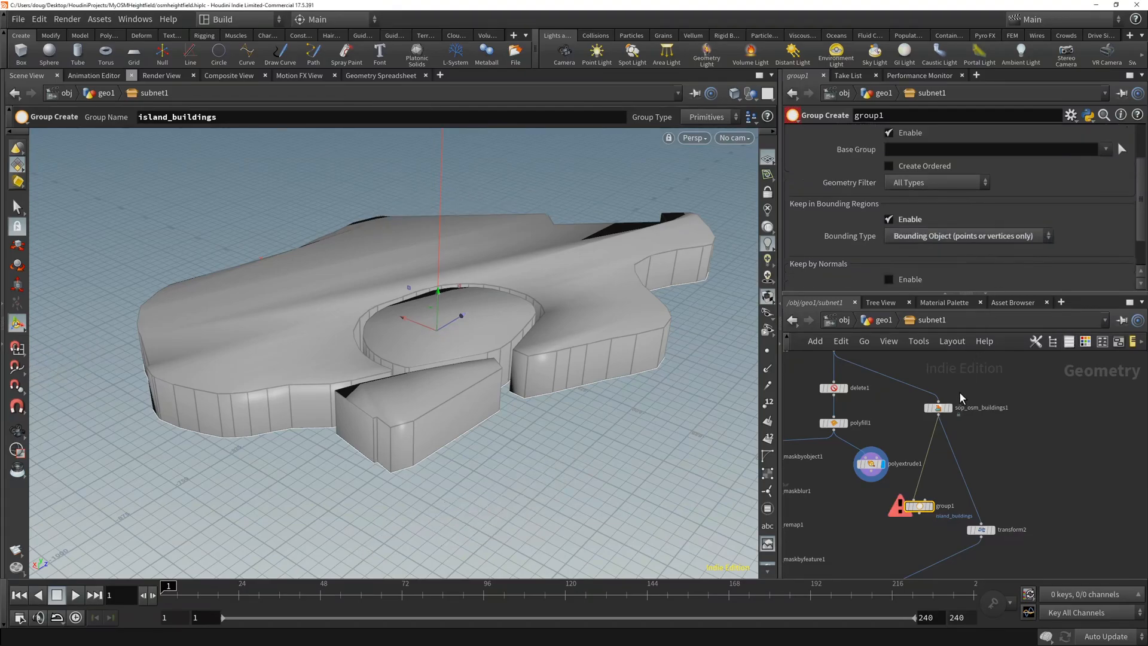
- Wire polyextrude1 into group1 as the bounding object, connect group1 to transform2, and display group1
{"action": "left_click_drag", "start_coordinate": [871, 471], "coordinate": [914, 499]}
{"action": "left_click_drag", "start_coordinate": [942, 427], "coordinate": [981, 522]}
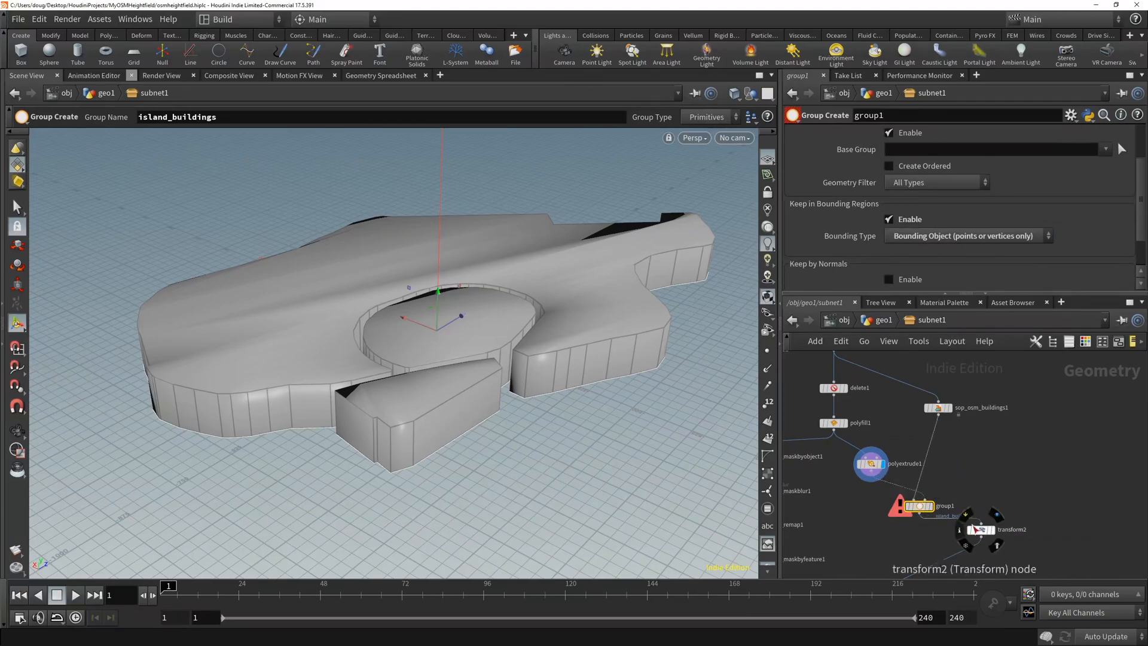
{"action": "left_click", "coordinate": [931, 510]}
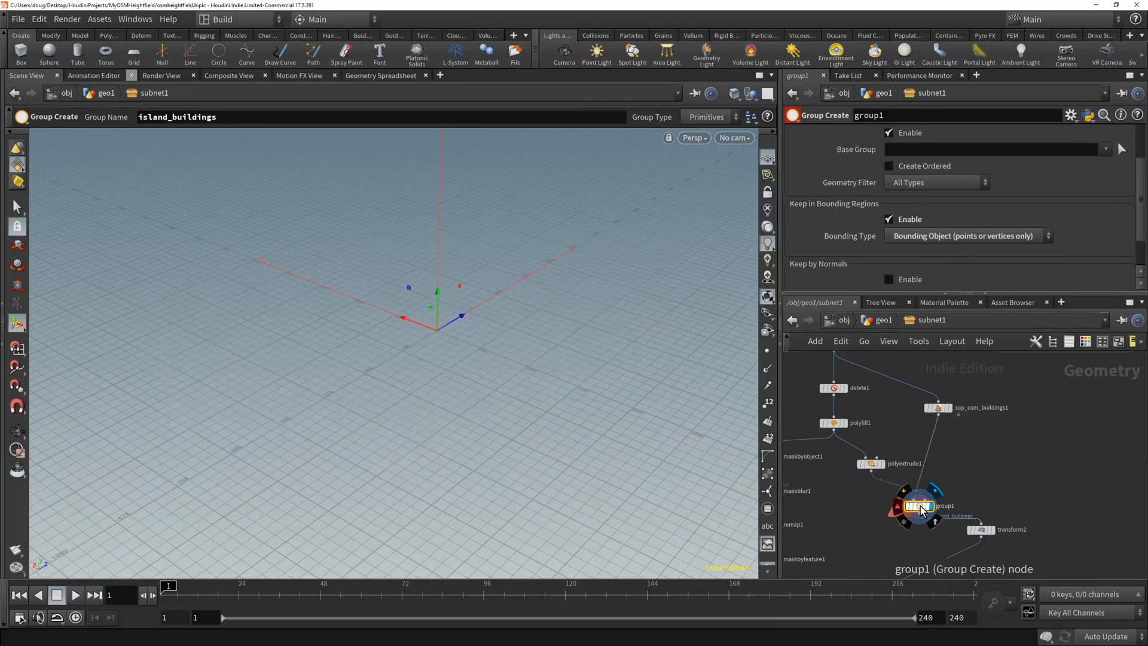
- Set group1's group type to Vertices and move transform2 below it
{"action": "scroll", "coordinate": [908, 191], "scroll_direction": "up", "scroll_amount": 3}
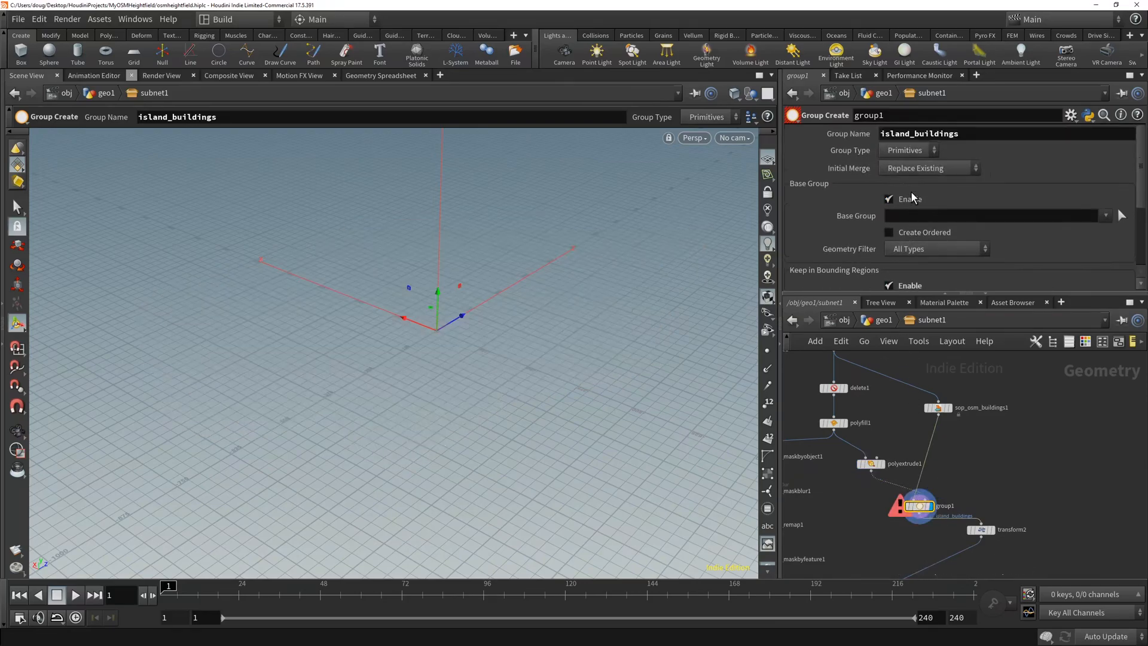
{"action": "left_click", "coordinate": [895, 151]}
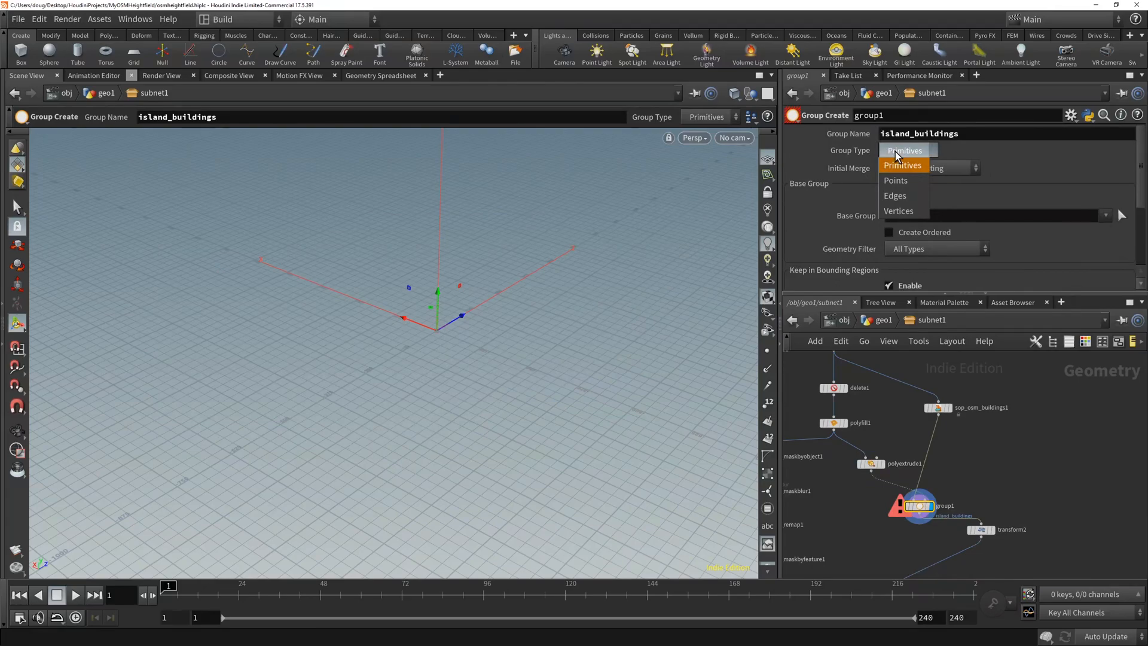
{"action": "left_click", "coordinate": [906, 209]}
{"action": "middle_click_drag", "start_coordinate": [979, 477], "coordinate": [970, 388]}
{"action": "left_click_drag", "start_coordinate": [979, 442], "coordinate": [900, 506]}
- Add a Group Promote node fed by group1
{"action": "left_click", "coordinate": [910, 429]}
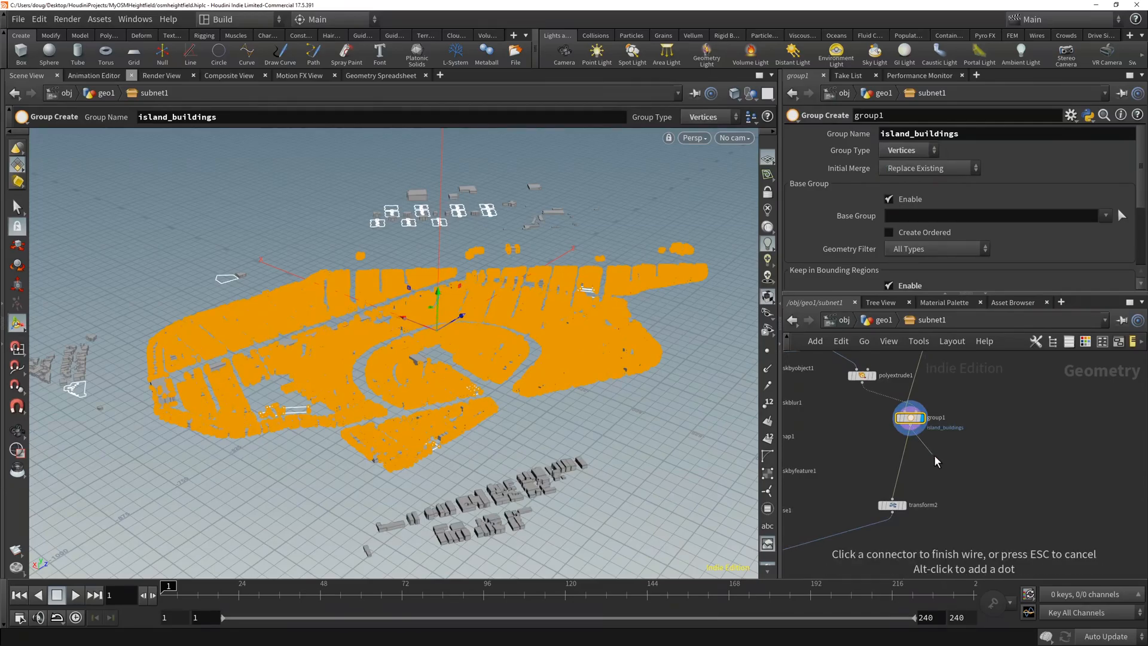
{"action": "key", "text": "Tab"}
{"action": "type", "text": "group p"}
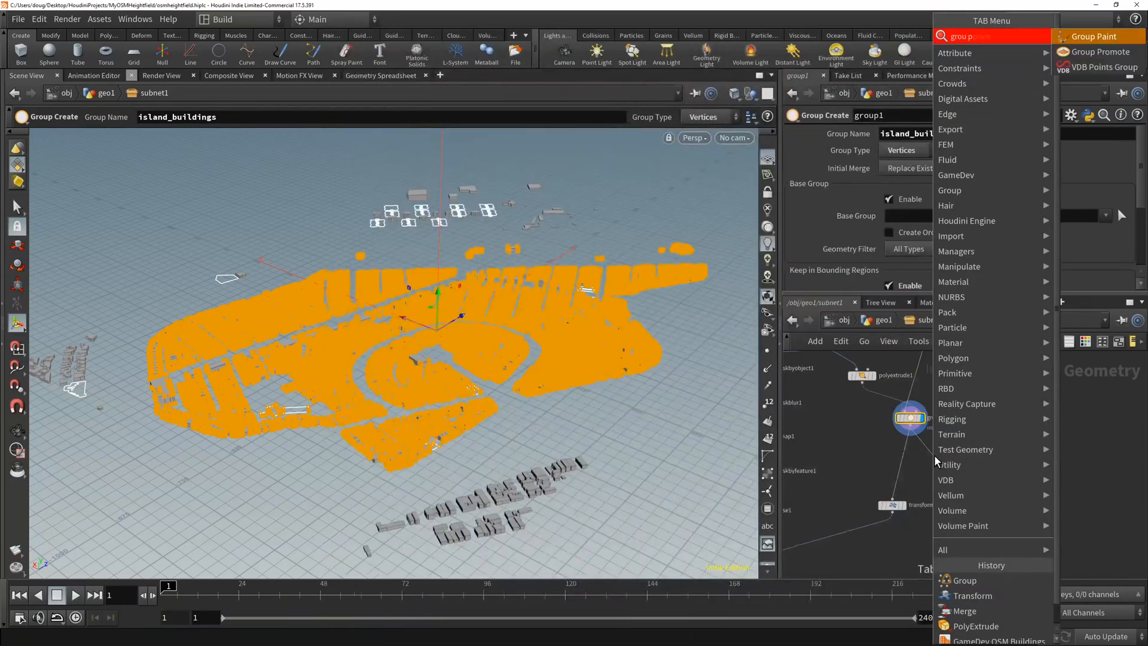
{"action": "key", "text": "Down"}
{"action": "key", "text": "Return"}
{"action": "mouse_move", "coordinate": [951, 460]}
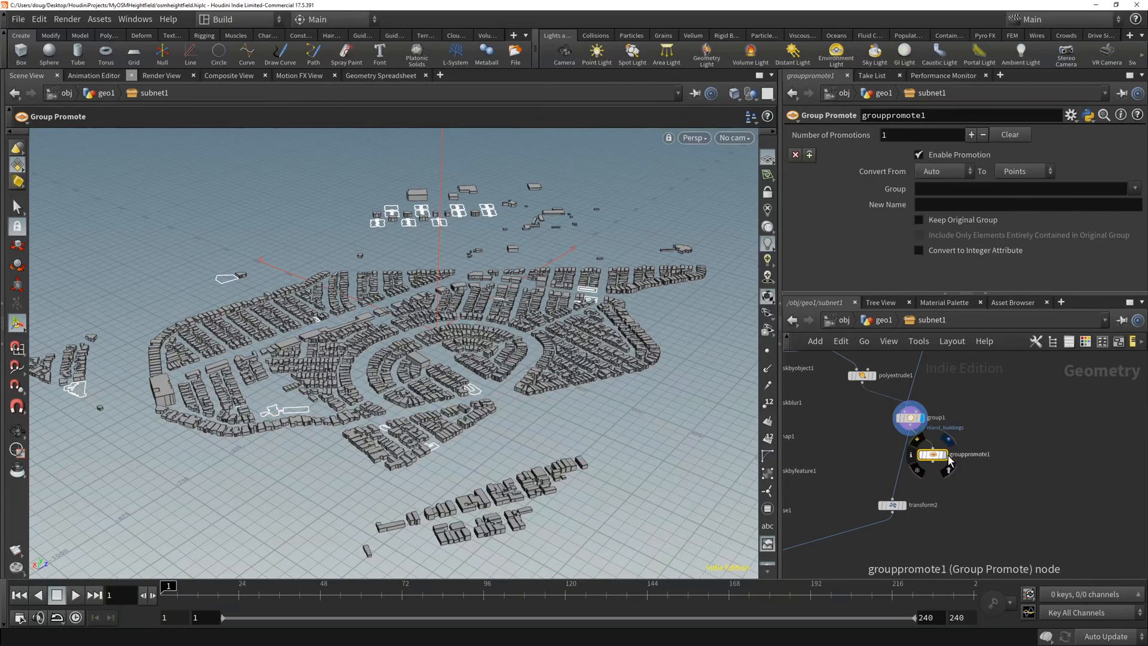
- Align grouppromote1 under group1, display it, and set its group to island_buildings
{"action": "left_click_drag", "start_coordinate": [947, 460], "coordinate": [936, 466]}
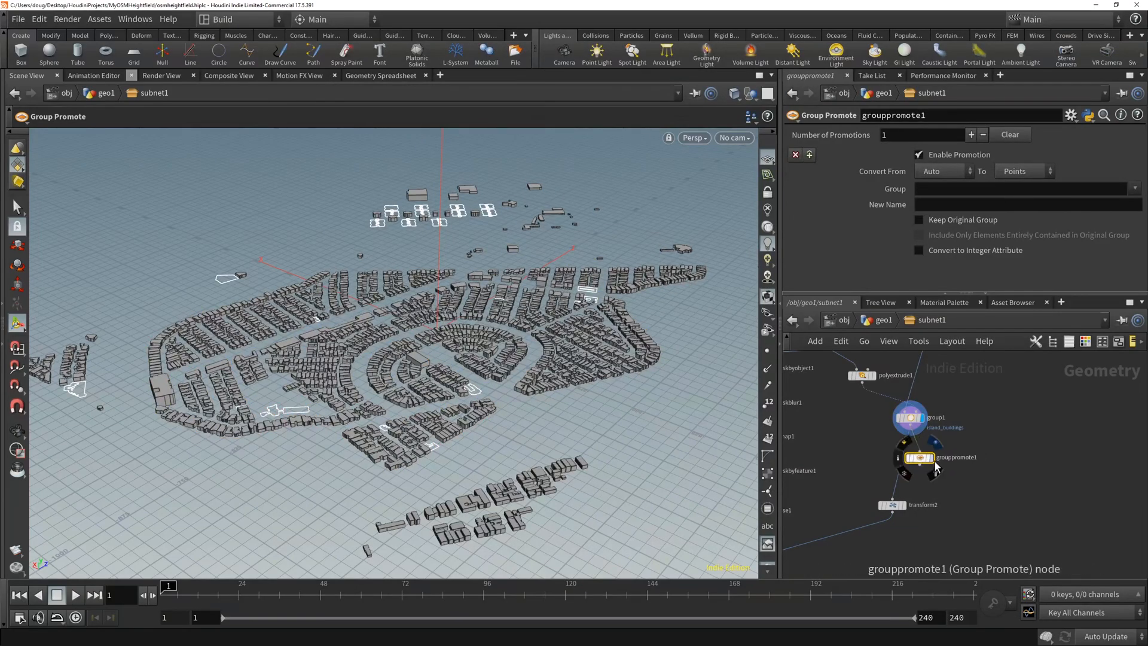
{"action": "left_click", "coordinate": [934, 463]}
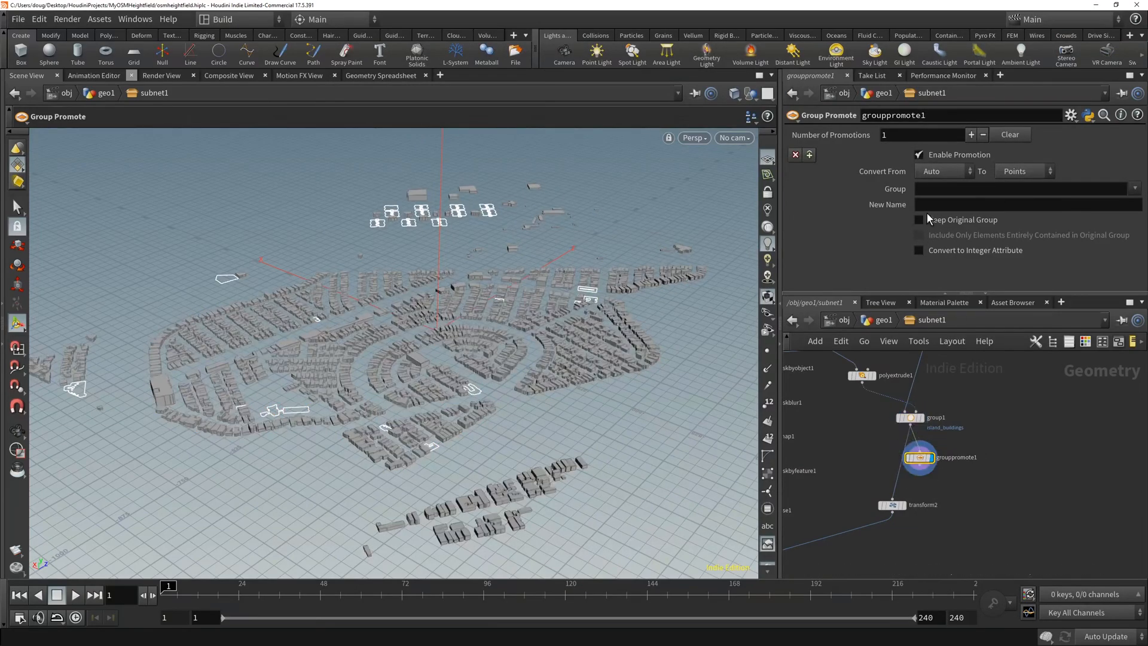
{"action": "left_click", "coordinate": [979, 194]}
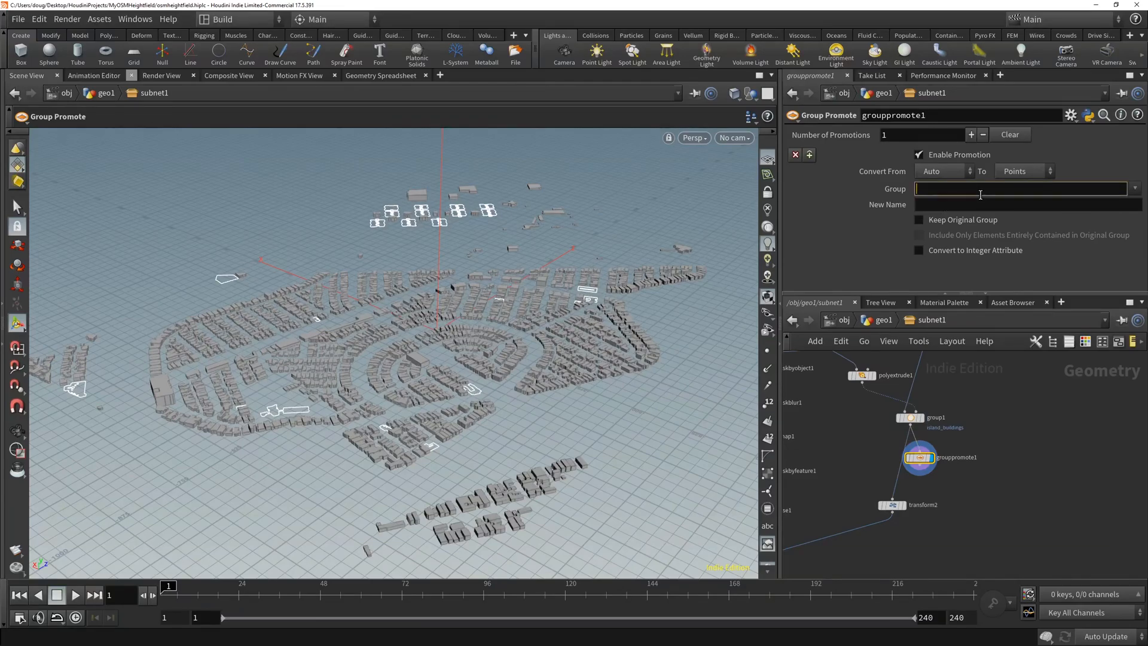
{"action": "type", "text": "island_buildings"}
{"action": "key", "text": "Return"}
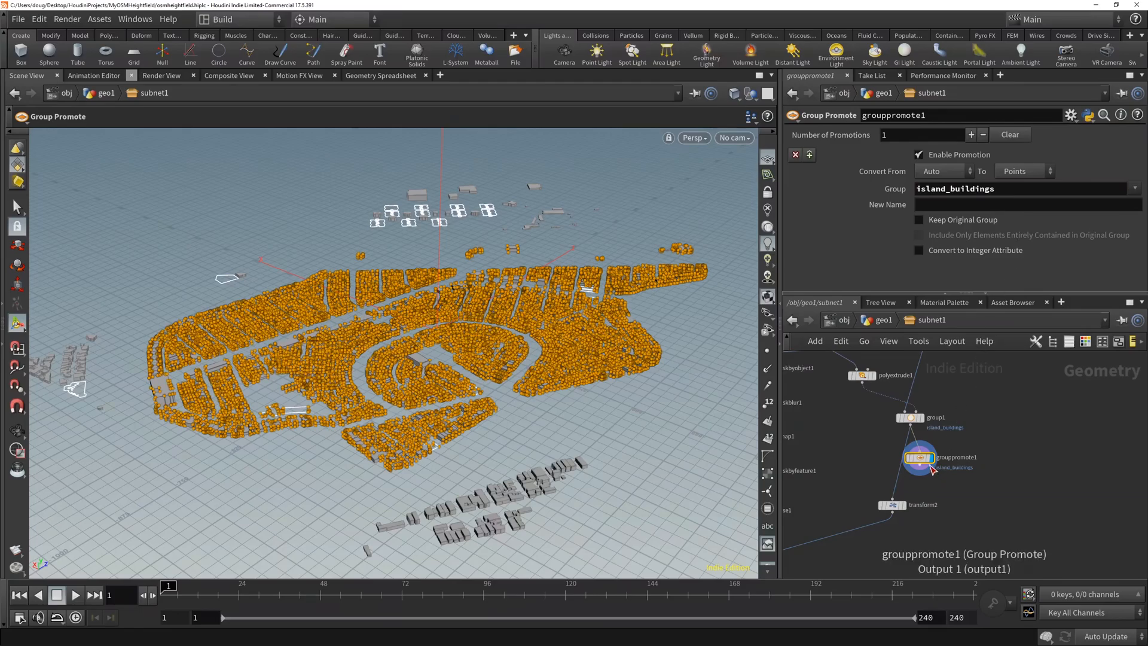
- Add a Delete node fed by grouppromote1 and display it
{"action": "middle_click_drag", "start_coordinate": [962, 495], "coordinate": [982, 459]}
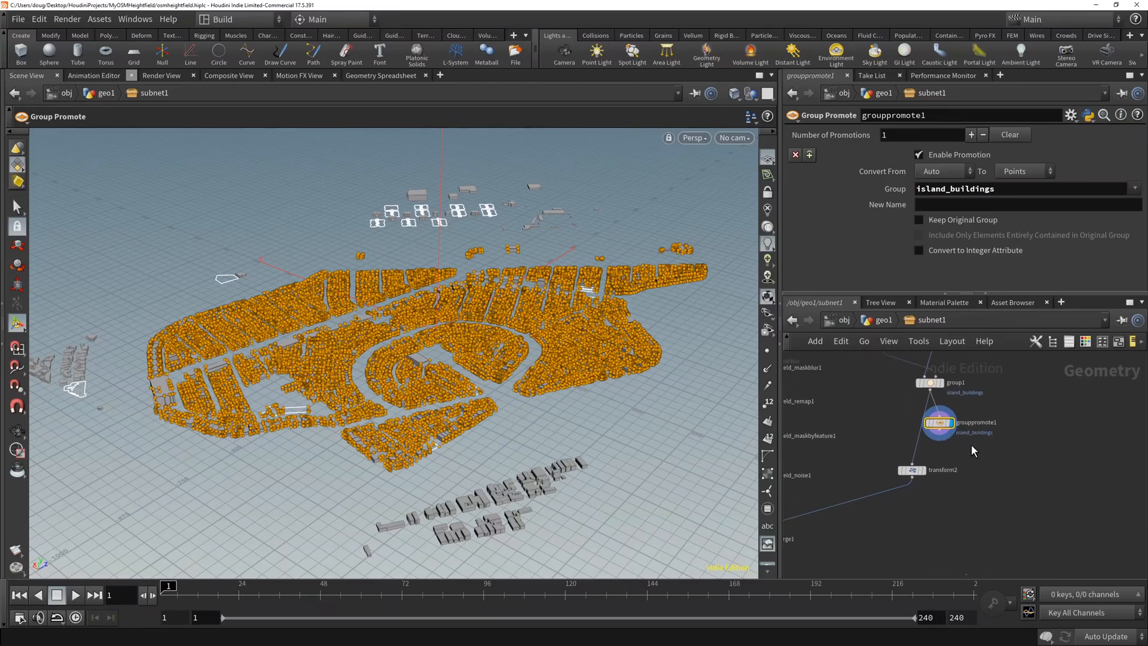
{"action": "key", "text": "Tab"}
{"action": "type", "text": "delete"}
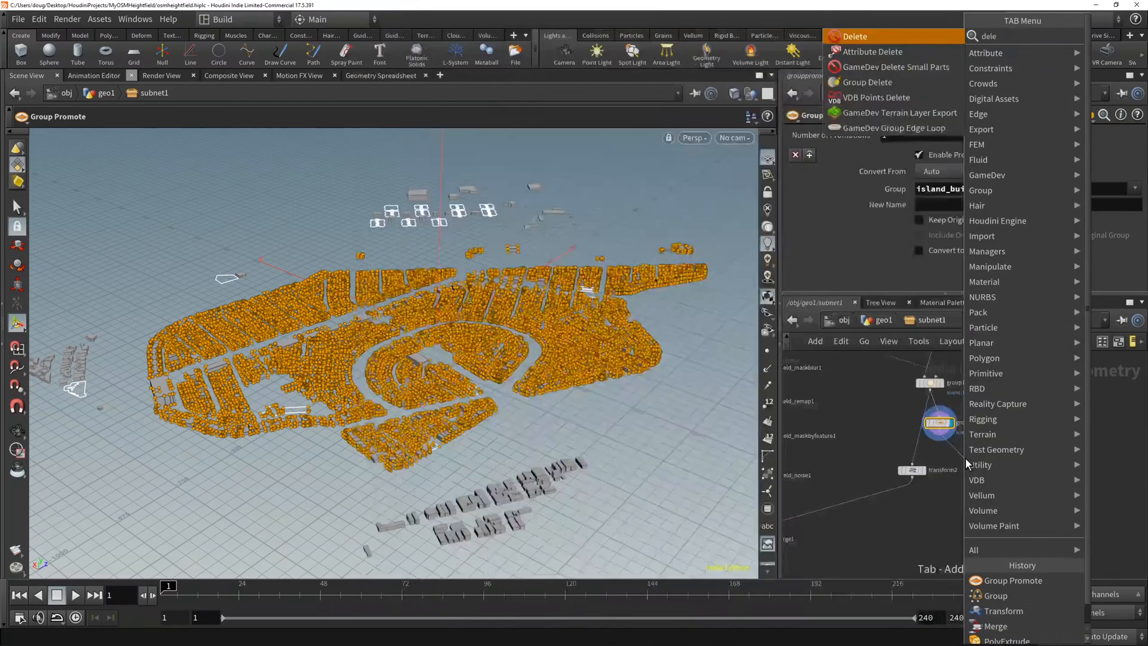
{"action": "key", "text": "Return"}
{"action": "left_click", "coordinate": [965, 458]}
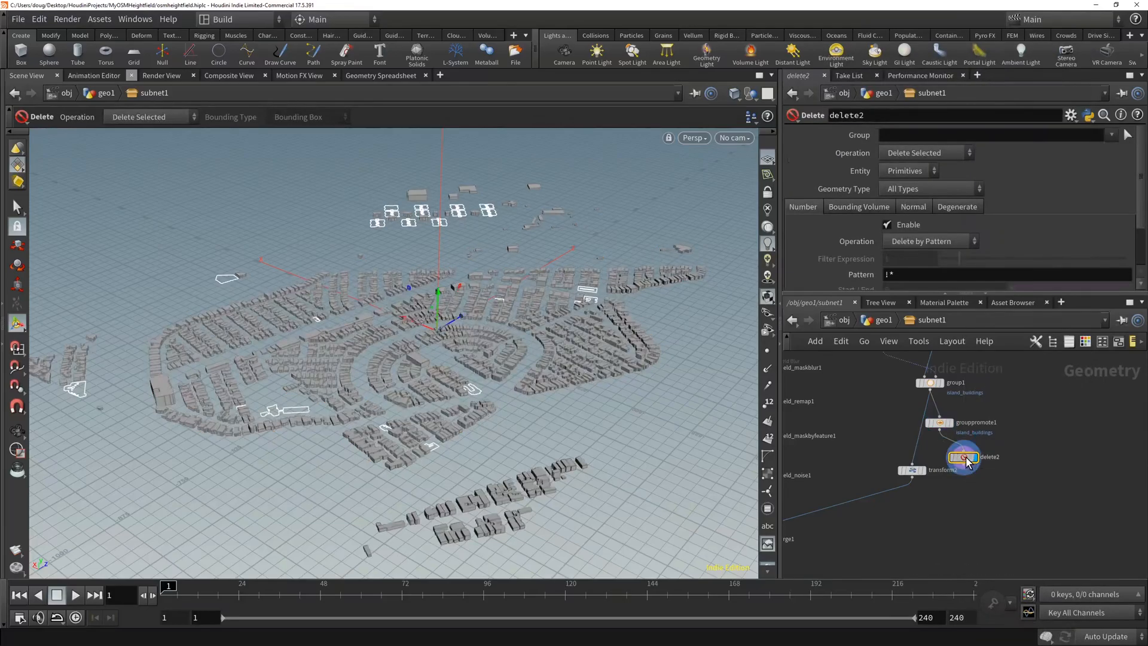
- Set delete2 to Delete Non-Selected for the island_buildings group, and space out transform2 and grouppromote1
{"action": "left_click", "coordinate": [1112, 135]}
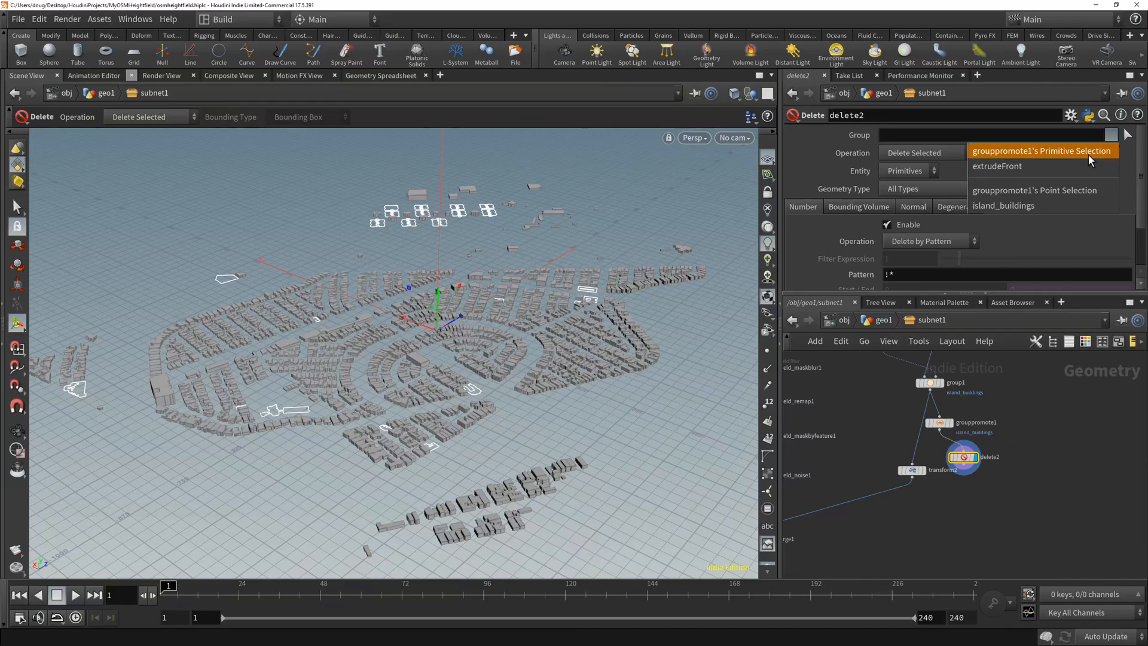
{"action": "left_click", "coordinate": [1005, 207]}
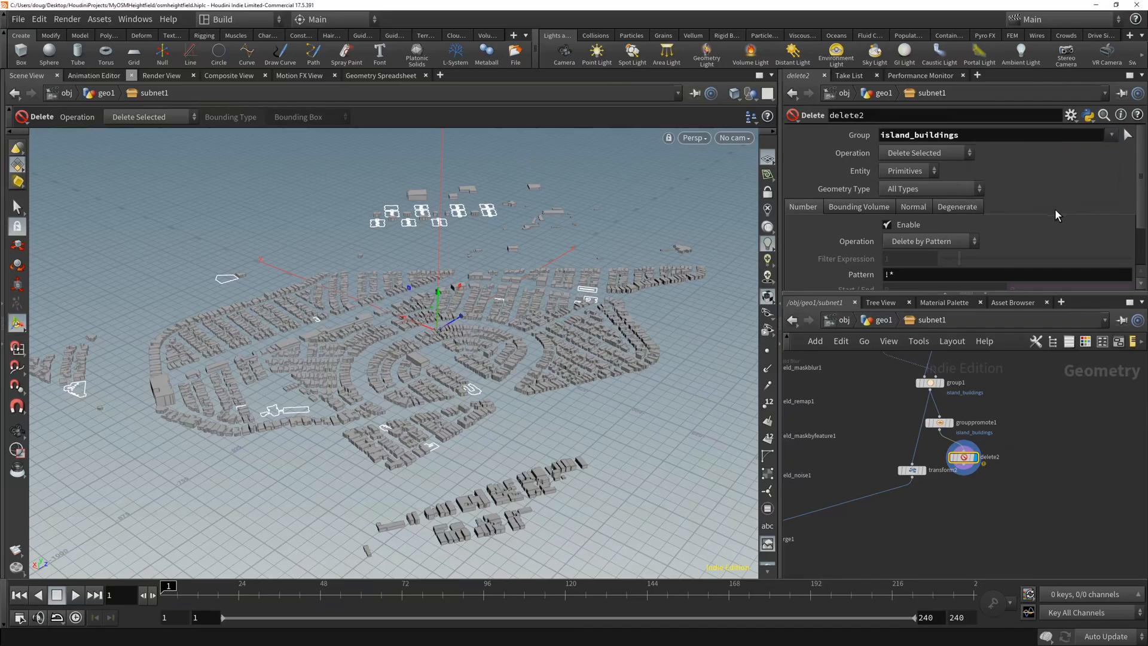
{"action": "left_click", "coordinate": [930, 154]}
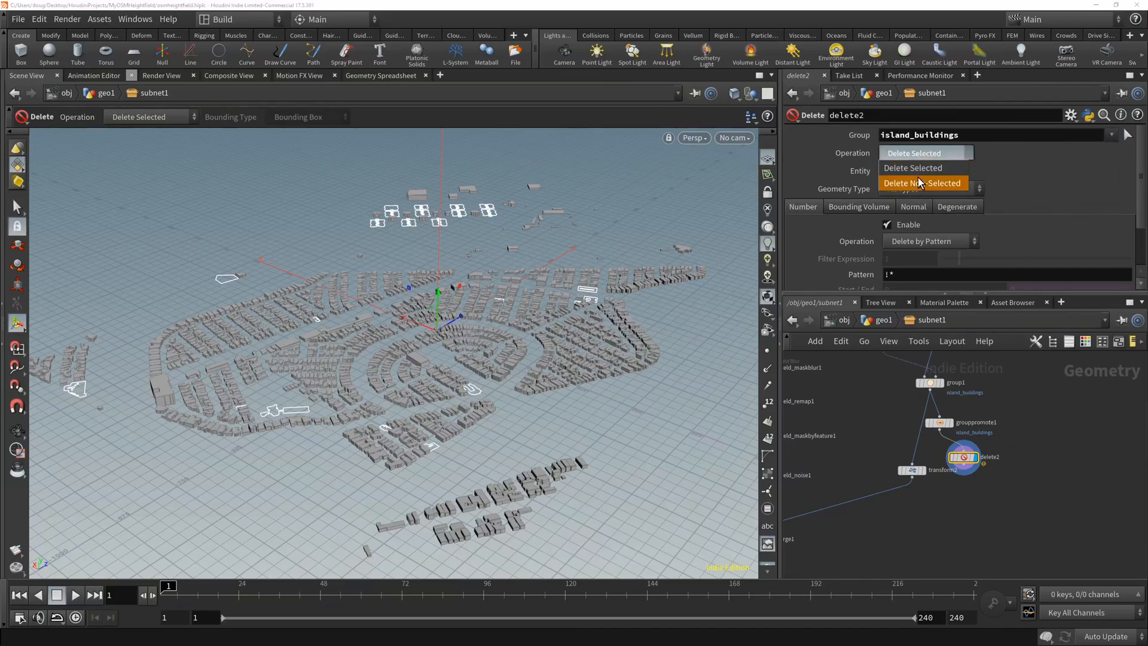
{"action": "left_click", "coordinate": [920, 183]}
{"action": "left_click_drag", "start_coordinate": [912, 470], "coordinate": [908, 507]}
{"action": "left_click_drag", "start_coordinate": [959, 458], "coordinate": [955, 430]}
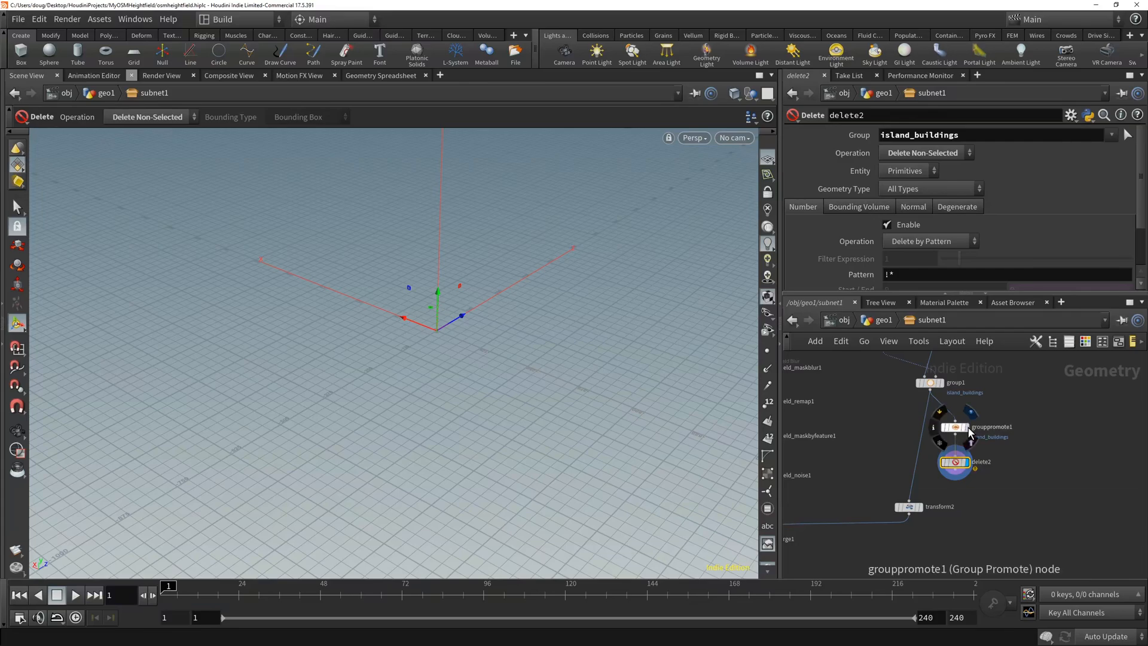
- Set grouppromote1 to convert the island_buildings group to Primitives, and display delete2
{"action": "left_click", "coordinate": [961, 427]}
{"action": "left_click", "coordinate": [955, 428]}
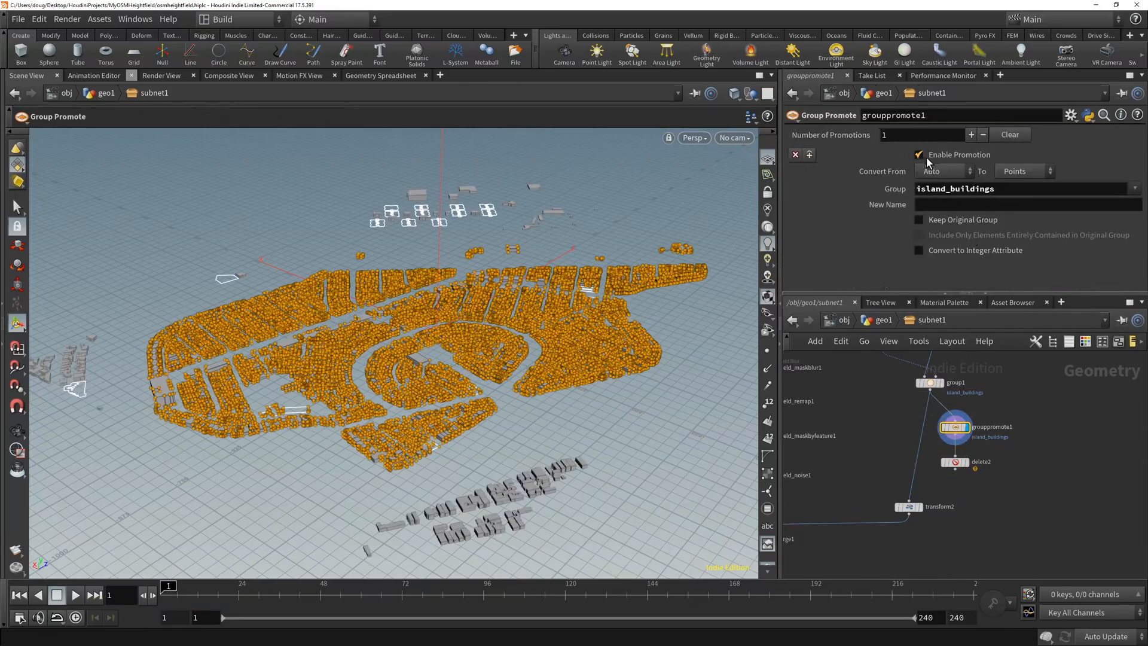
{"action": "left_click", "coordinate": [1025, 173]}
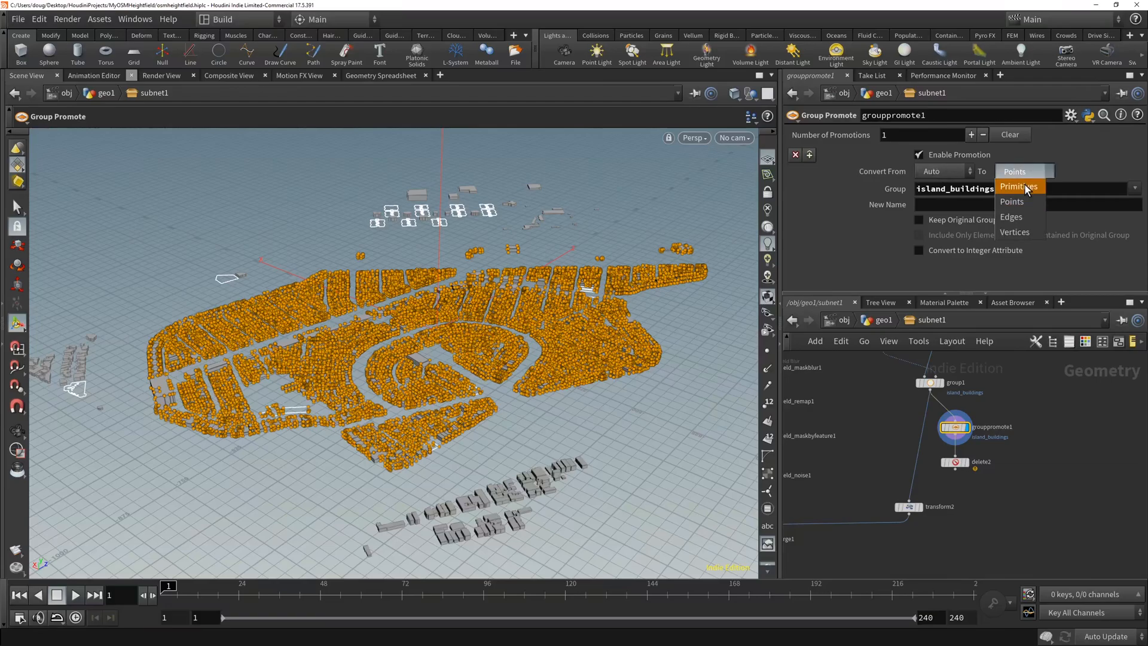
{"action": "left_click", "coordinate": [1020, 187]}
{"action": "left_click", "coordinate": [965, 463]}
- Connect the output of delete2 to transform2 and line the two nodes up above merge1
{"action": "left_click_drag", "start_coordinate": [957, 473], "coordinate": [915, 501]}
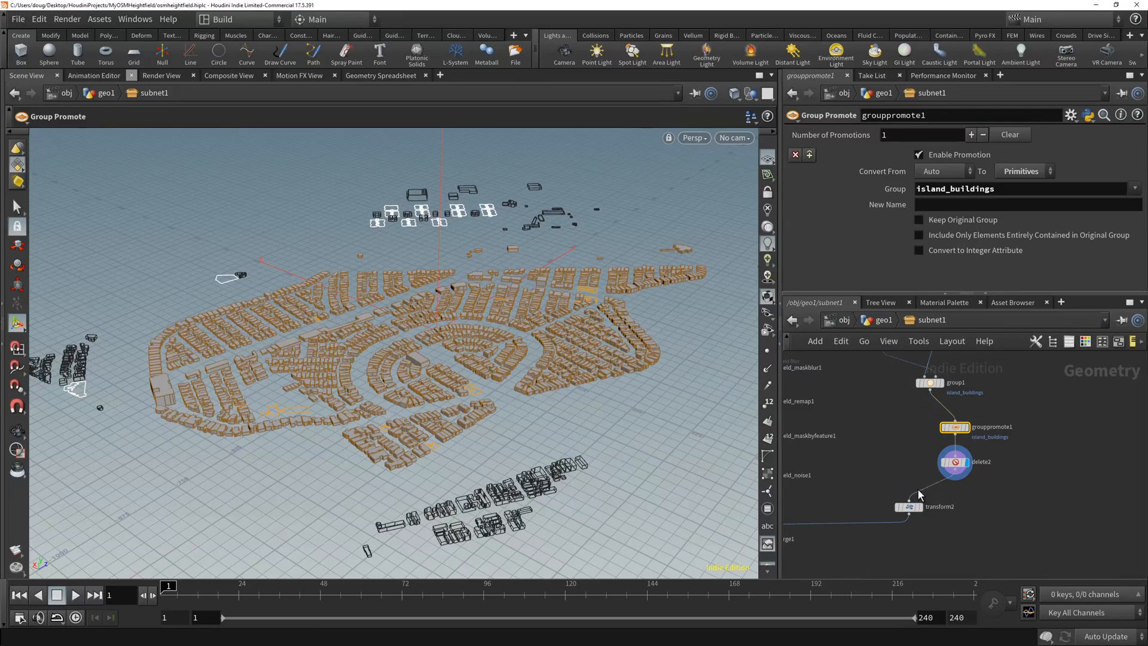
{"action": "left_click_drag", "start_coordinate": [988, 469], "coordinate": [922, 415]}
{"action": "middle_click_drag", "start_coordinate": [903, 508], "coordinate": [955, 434]}
{"action": "left_click_drag", "start_coordinate": [957, 439], "coordinate": [978, 407]}
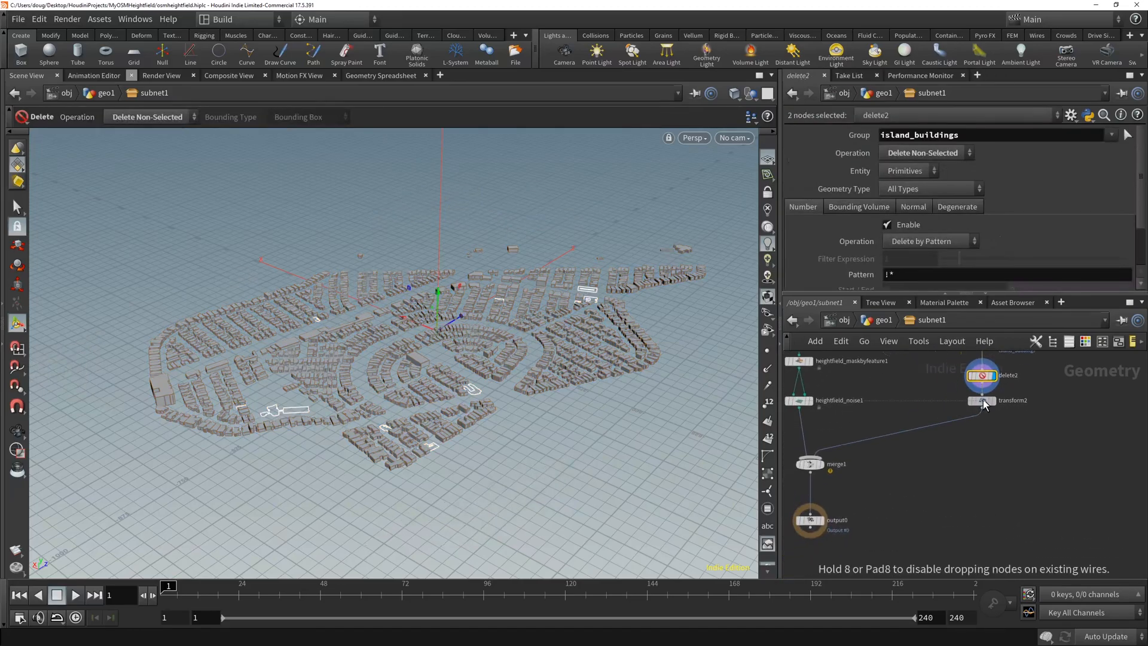
- Display output0 and examine how the filtered buildings sit on the island terrain
{"action": "left_click", "coordinate": [822, 524]}
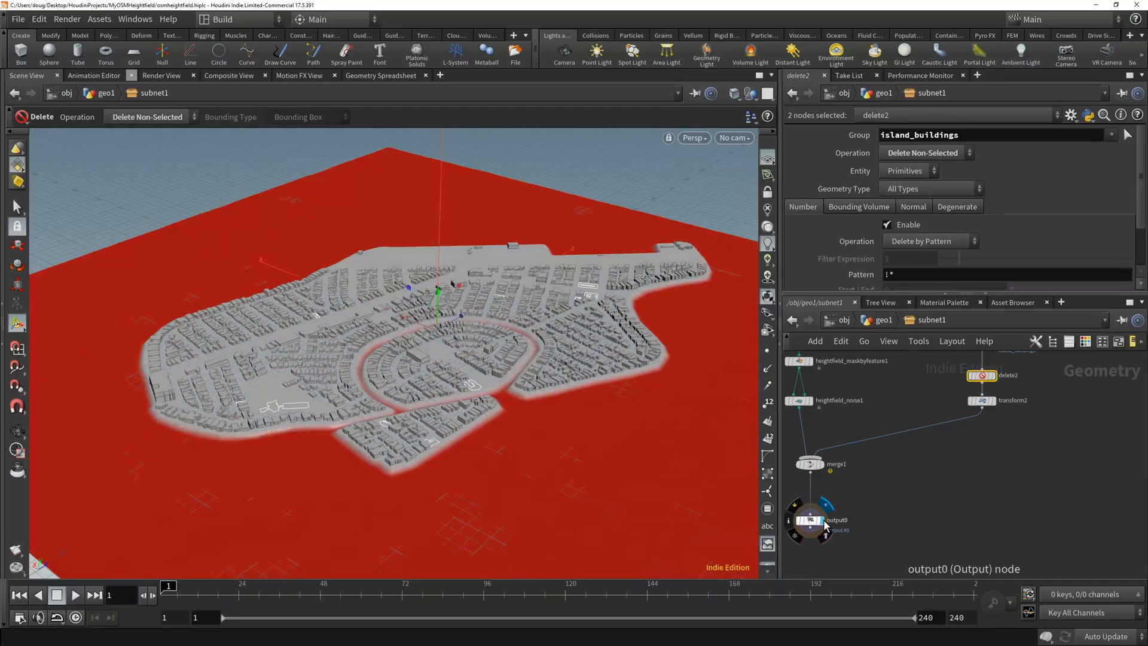
{"action": "left_click_drag", "start_coordinate": [589, 367], "coordinate": [449, 383]}
{"action": "right_click_drag", "start_coordinate": [449, 383], "coordinate": [464, 418]}
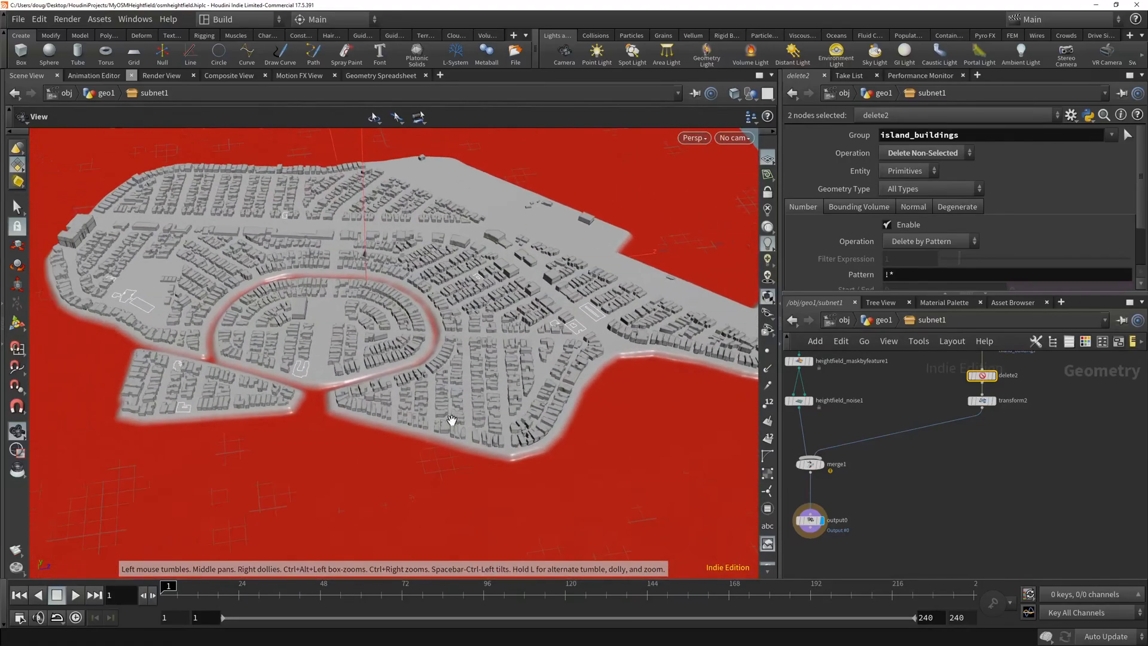
{"action": "middle_click_drag", "start_coordinate": [382, 411], "coordinate": [467, 451]}
{"action": "right_click_drag", "start_coordinate": [467, 451], "coordinate": [425, 382]}
{"action": "left_click_drag", "start_coordinate": [424, 382], "coordinate": [396, 388]}
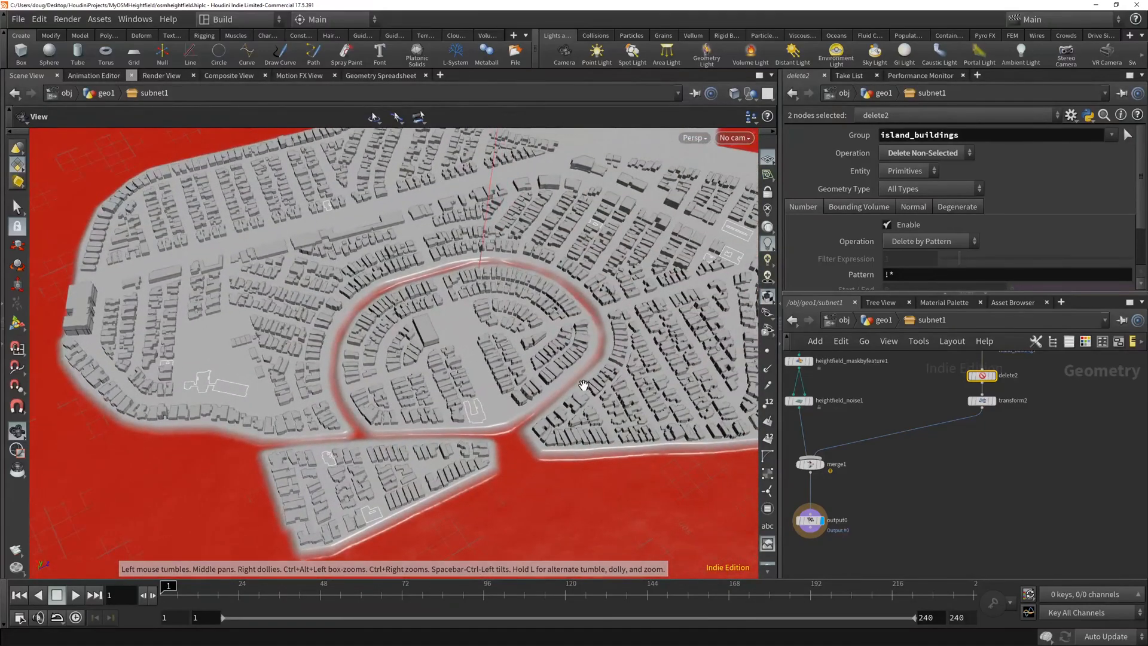
{"action": "key", "text": "Return"}
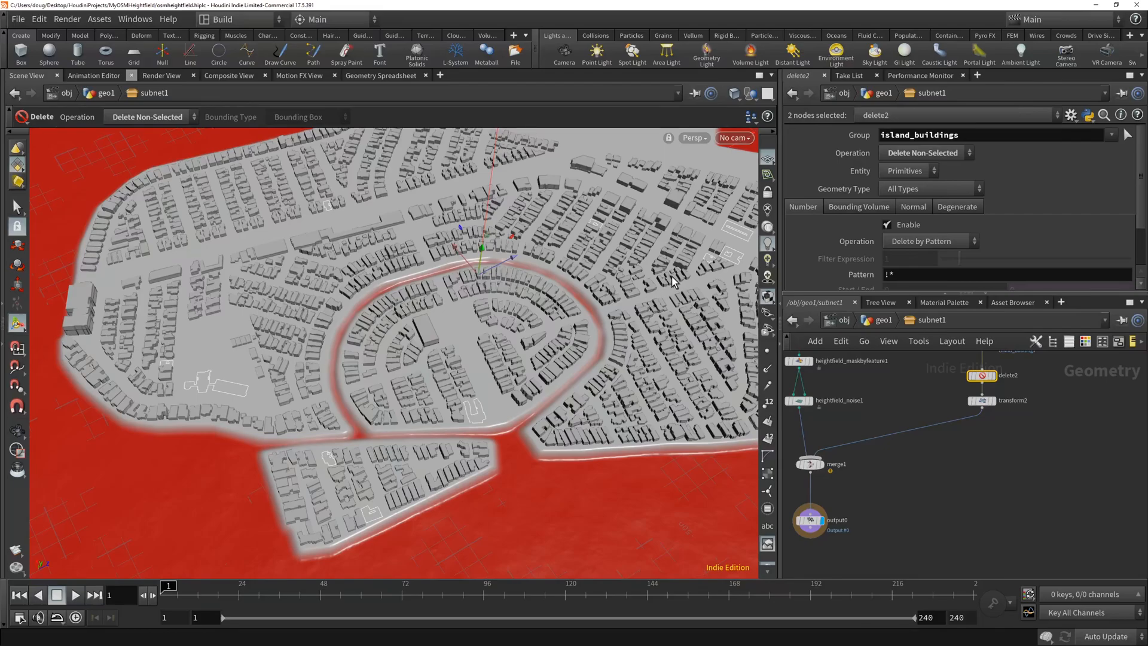
- Save the scene file and save the Subnet1 digital asset
{"action": "left_click", "coordinate": [25, 20]}
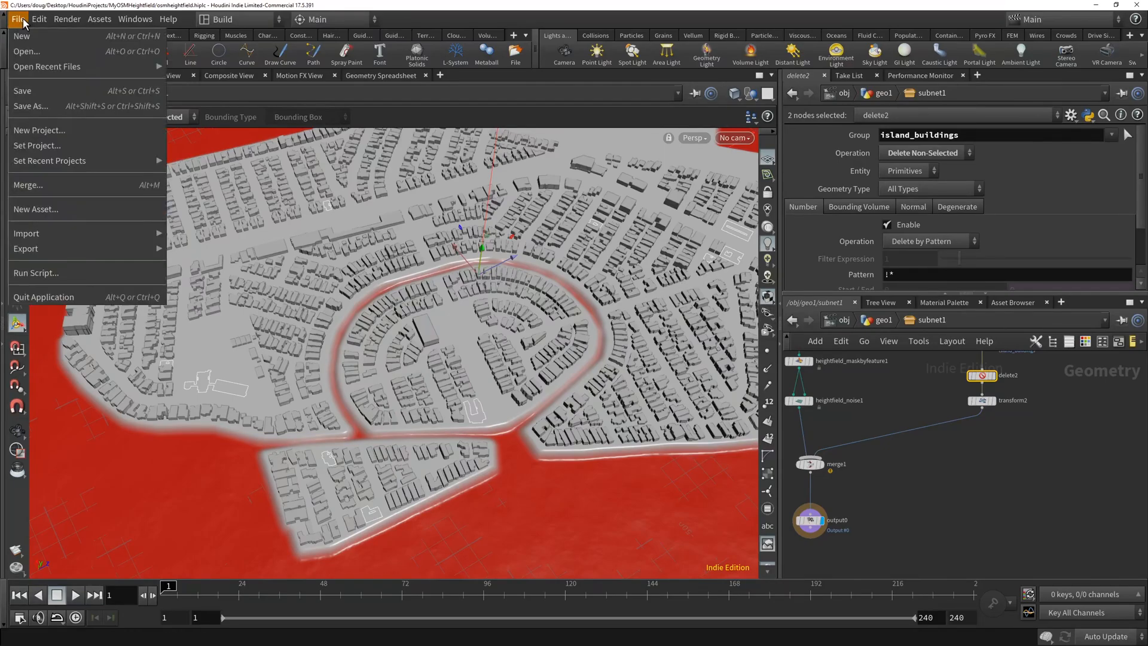
{"action": "left_click", "coordinate": [43, 92]}
{"action": "left_click", "coordinate": [75, 19]}
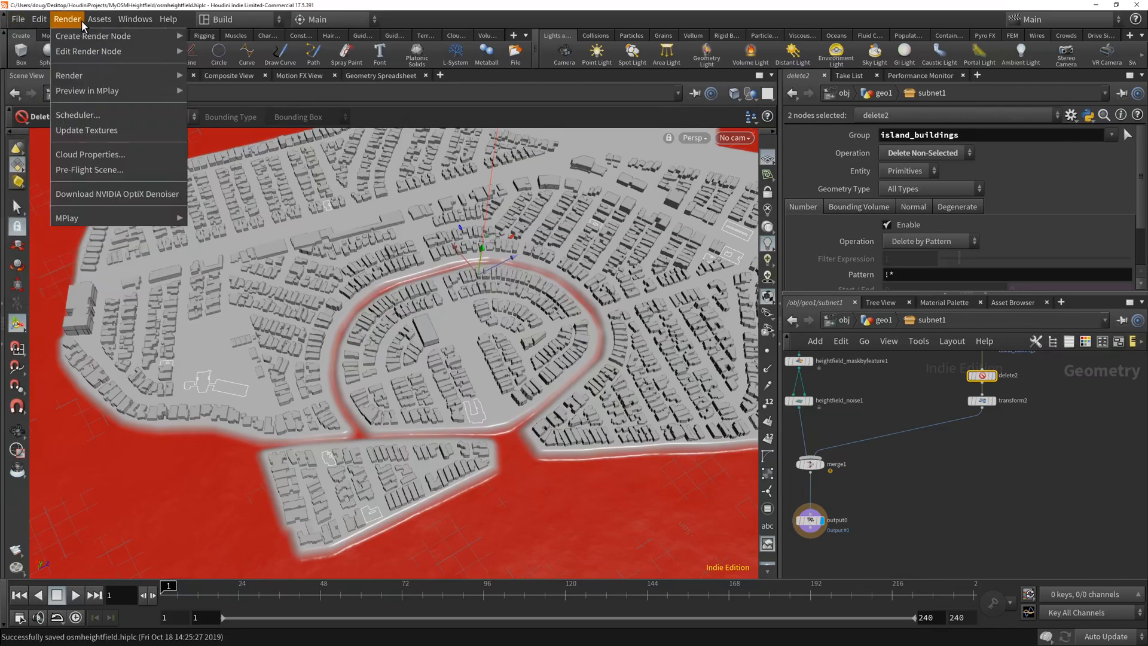
{"action": "mouse_move", "coordinate": [246, 106]}
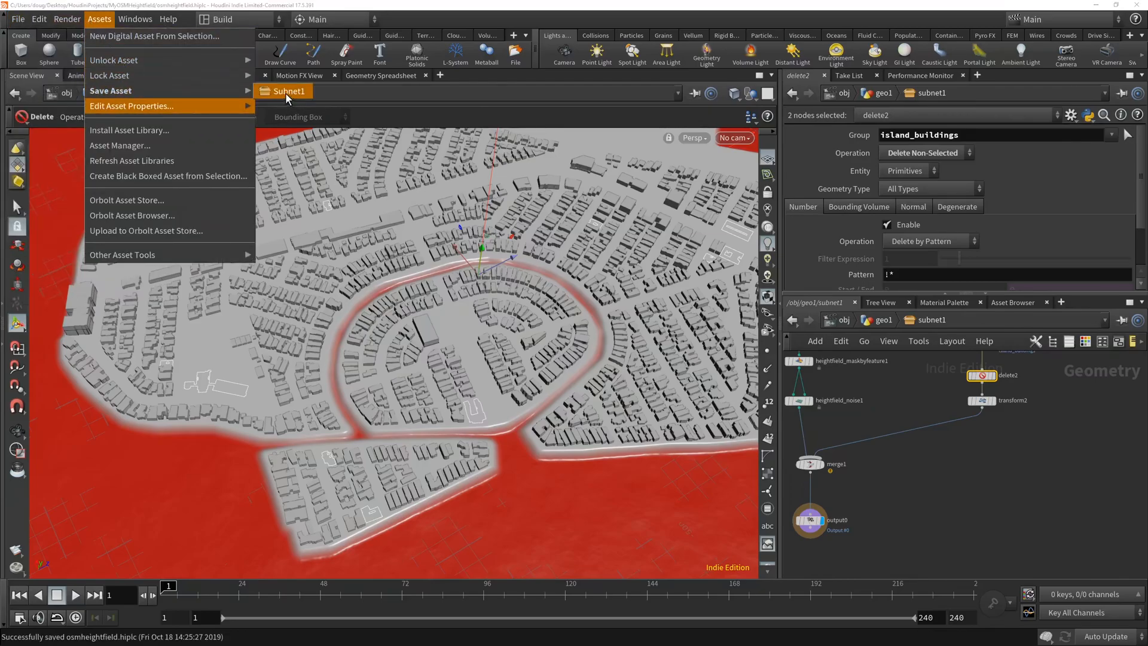
{"action": "left_click", "coordinate": [269, 92]}
{"action": "left_click", "coordinate": [964, 486]}
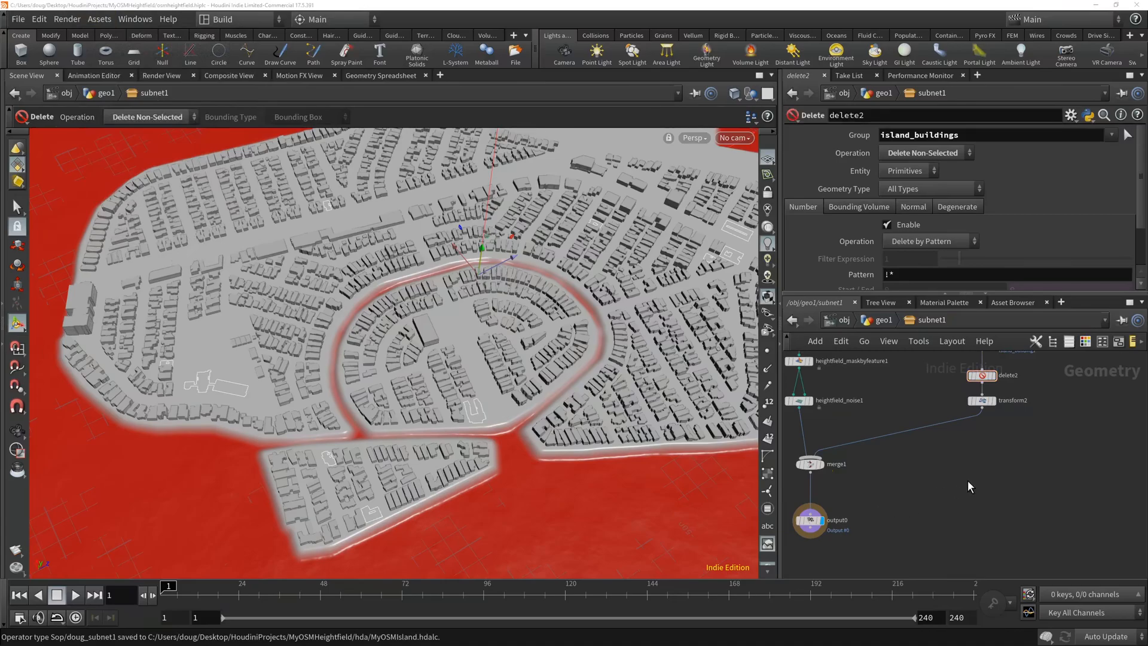
- Switch to Unreal Editor and reimport the MyOSMIsland asset to rebuild it with the buildings
{"action": "key", "text": "alt+Tab"}
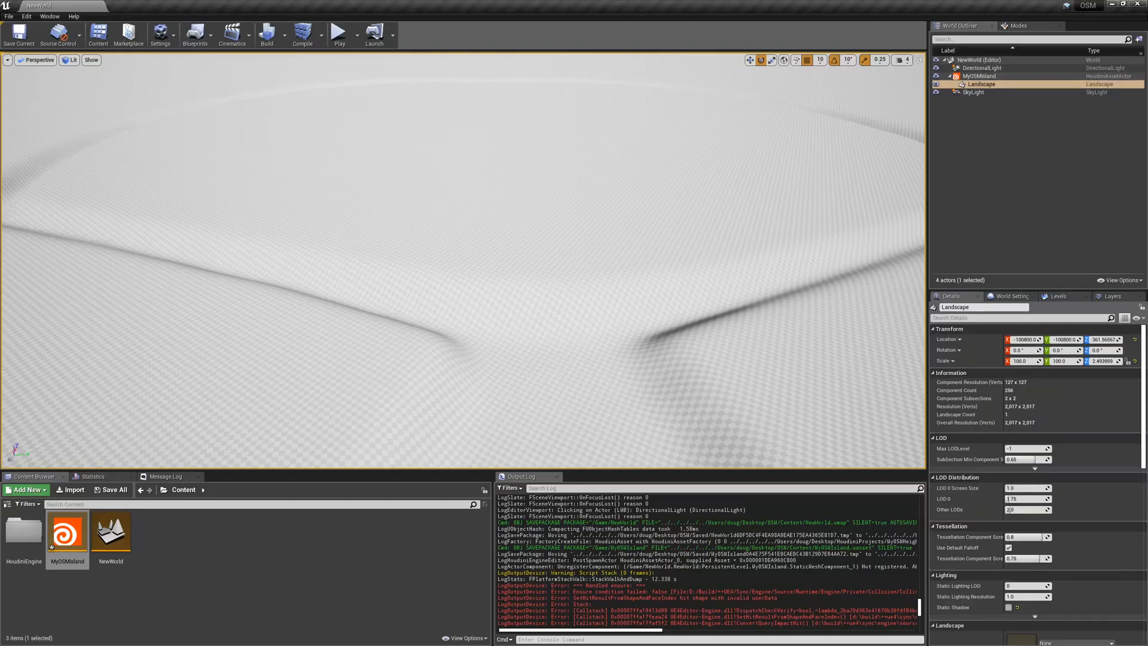
{"action": "right_click", "coordinate": [82, 538]}
{"action": "left_click", "coordinate": [159, 293]}
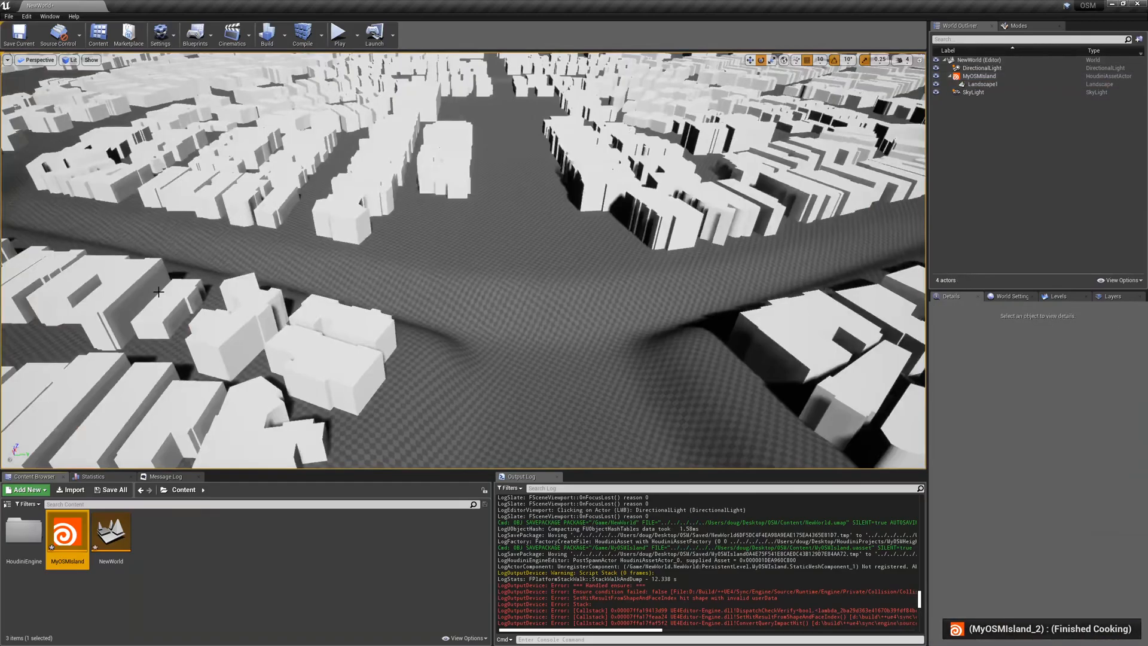
- Fly the camera down among the imported buildings to examine them at street level
{"action": "key", "text": "s"}
{"action": "right_click_drag", "start_coordinate": [485, 248], "coordinate": [420, 153]}
{"action": "key", "text": "a"}
{"action": "key", "text": "w"}
{"action": "key", "text": "w"}
{"action": "key", "text": "w"}
{"action": "key", "text": "e"}
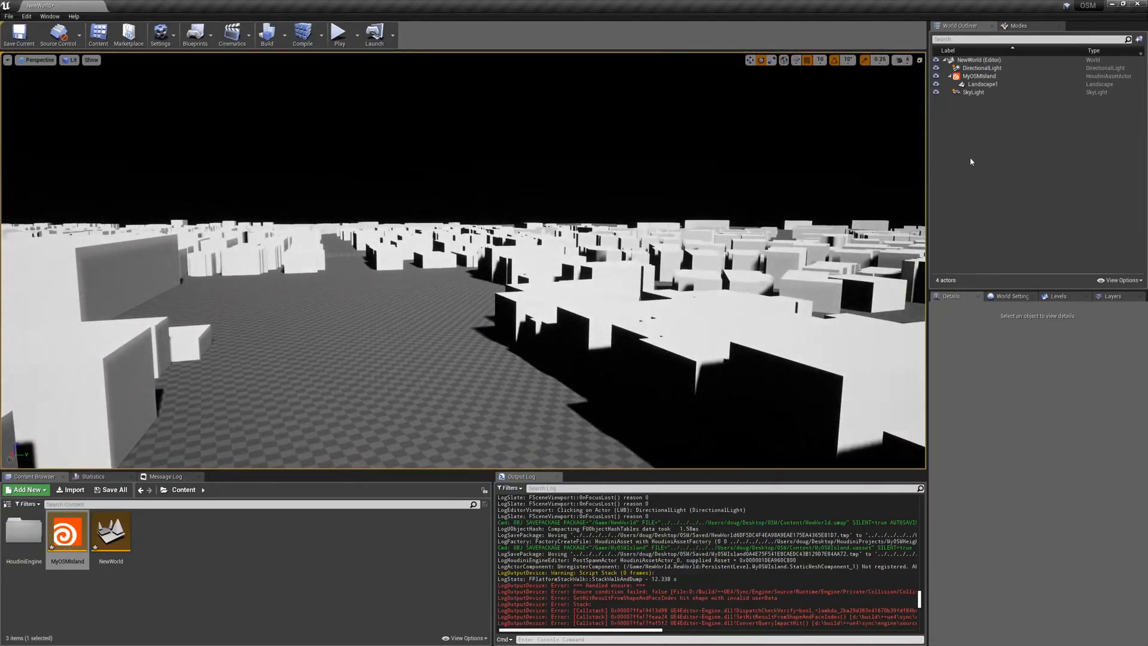
- Find Atmospheric Fog with the search "atmo" and place it in the sky above the buildings
{"action": "left_click", "coordinate": [972, 93]}
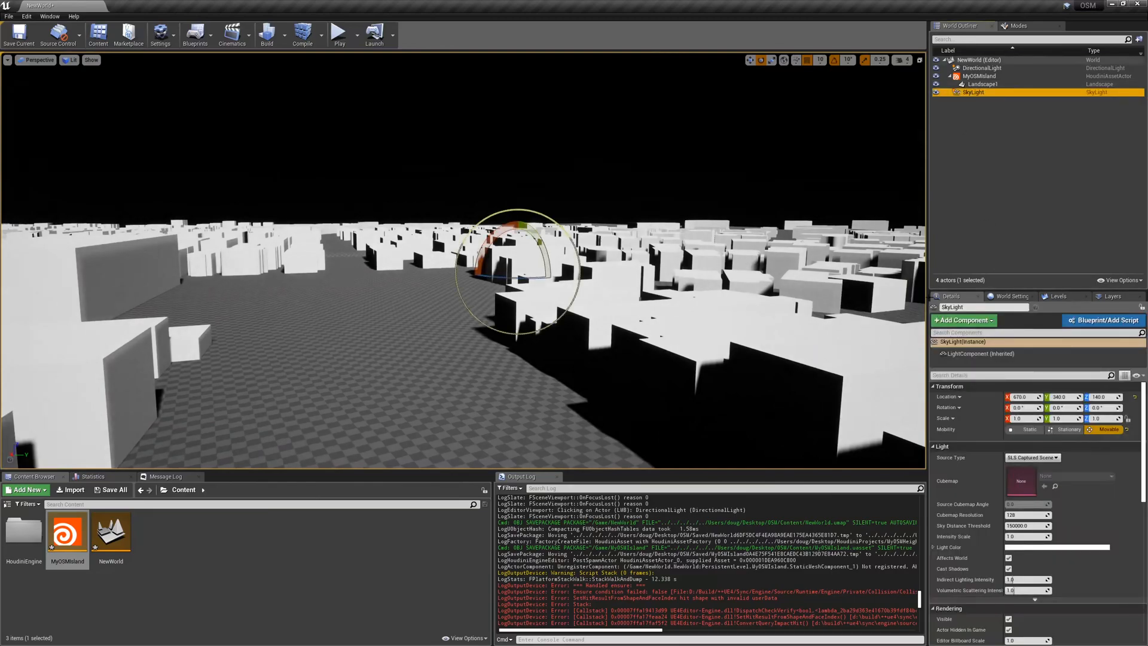
{"action": "left_click", "coordinate": [986, 189]}
{"action": "left_click", "coordinate": [1016, 25]}
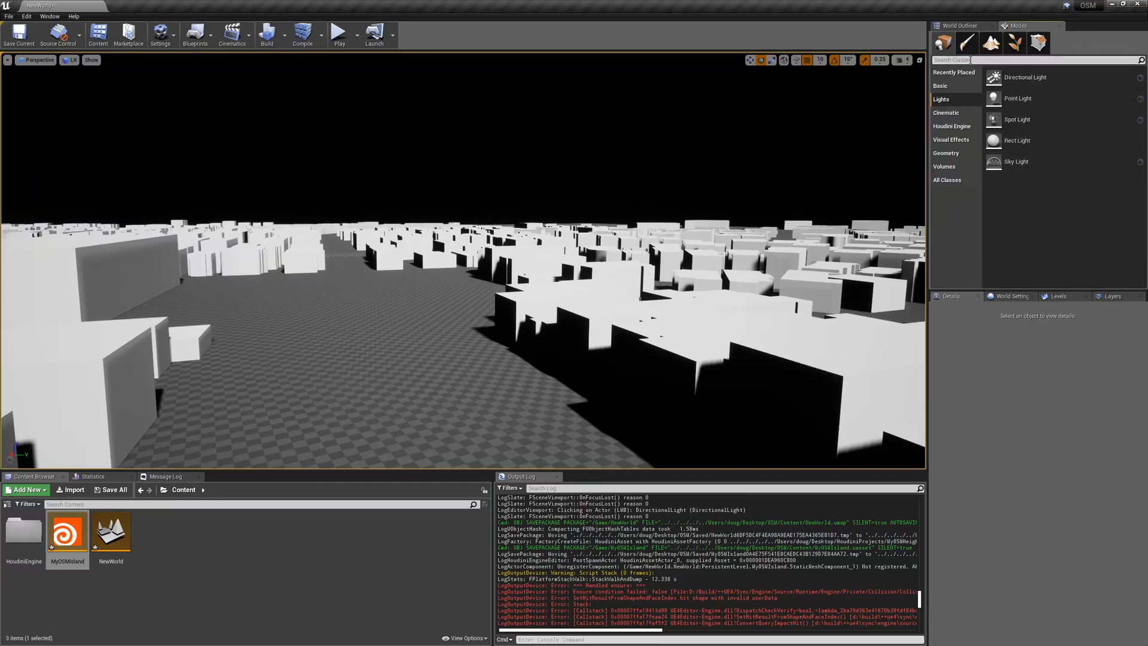
{"action": "left_click", "coordinate": [970, 61]}
{"action": "type", "text": "atmo"}
{"action": "left_click_drag", "start_coordinate": [976, 80], "coordinate": [719, 139]}
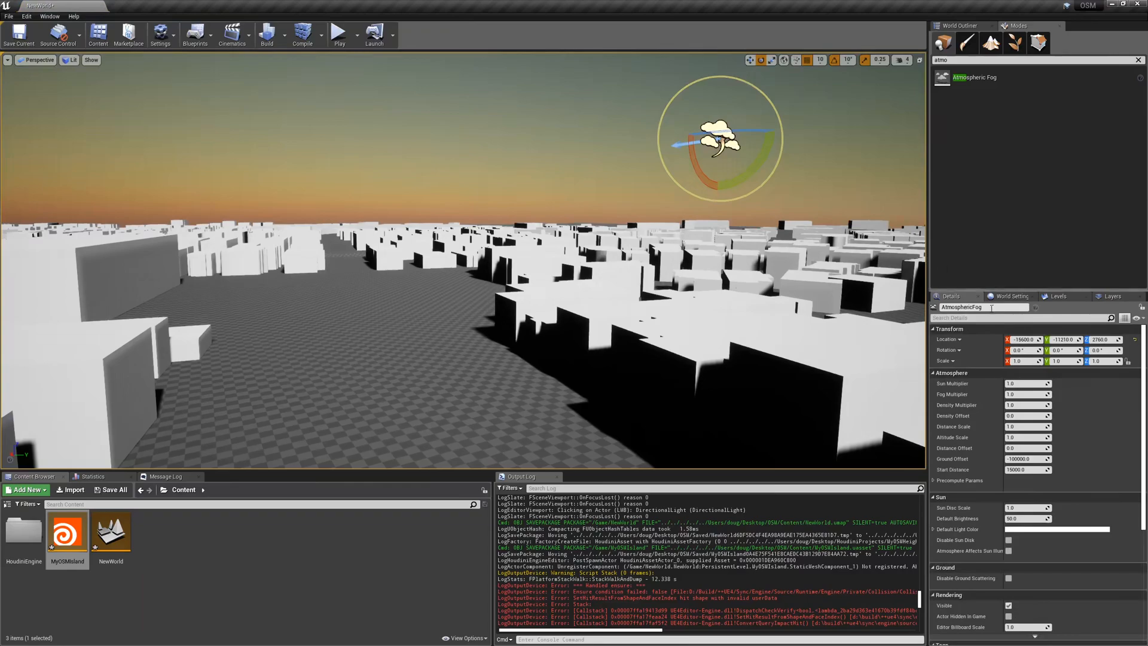
{"action": "scroll", "coordinate": [1028, 378], "scroll_direction": "down", "scroll_amount": 7}
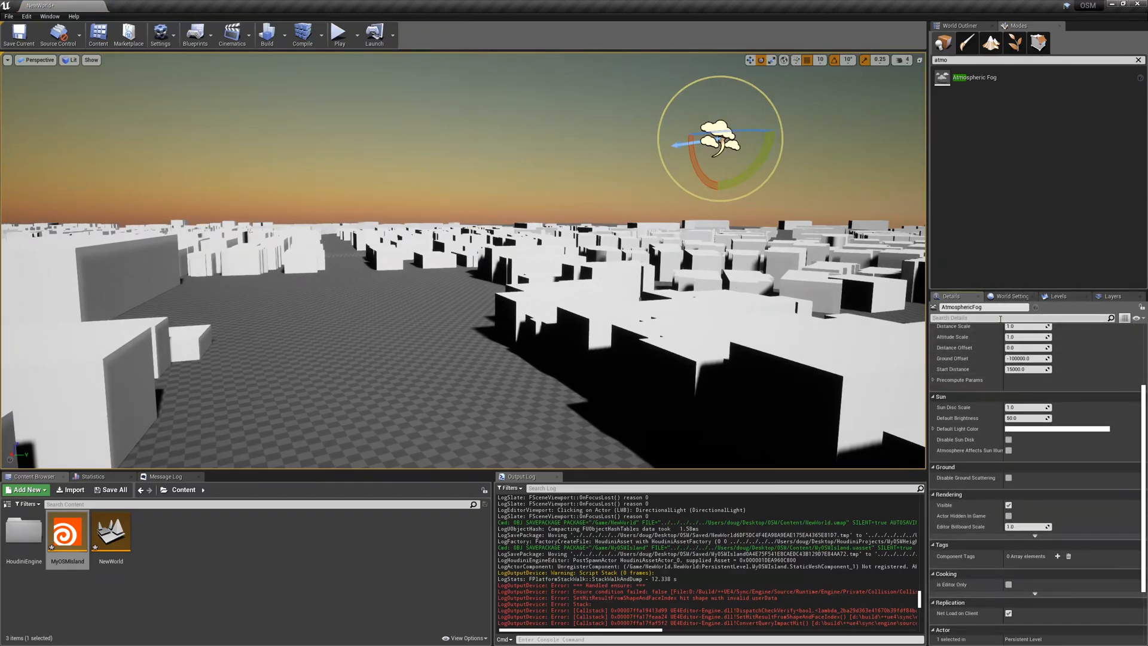
{"action": "type", "text": "dire"}
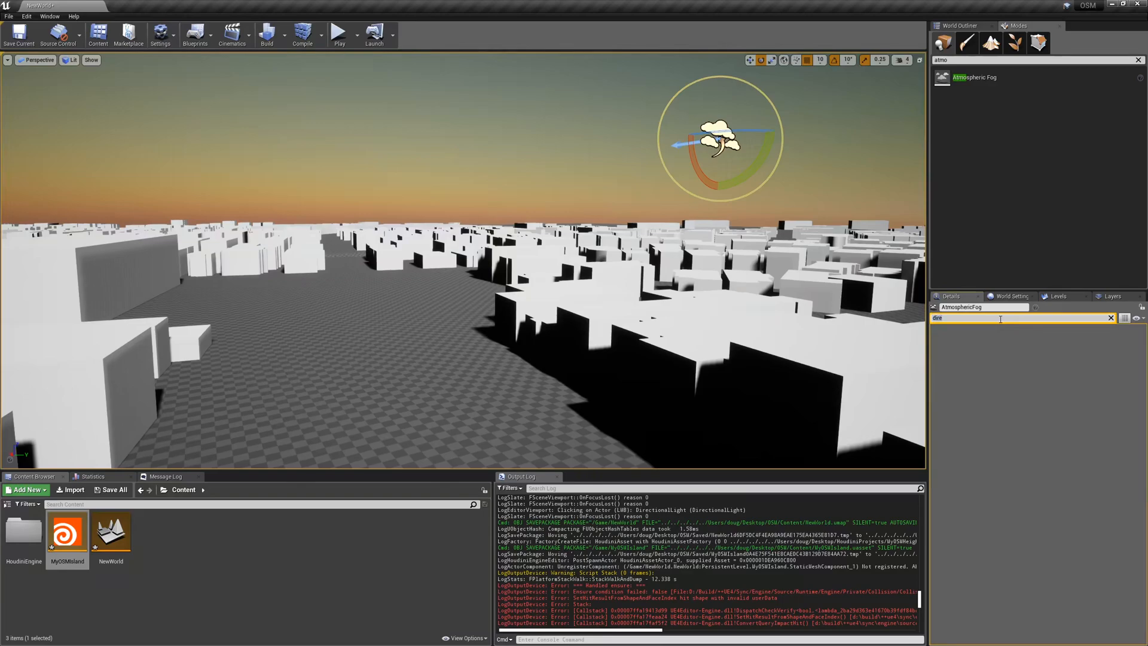
{"action": "key", "text": "BackSpace"}
{"action": "key", "text": "BackSpace"}
{"action": "key", "text": "BackSpace"}
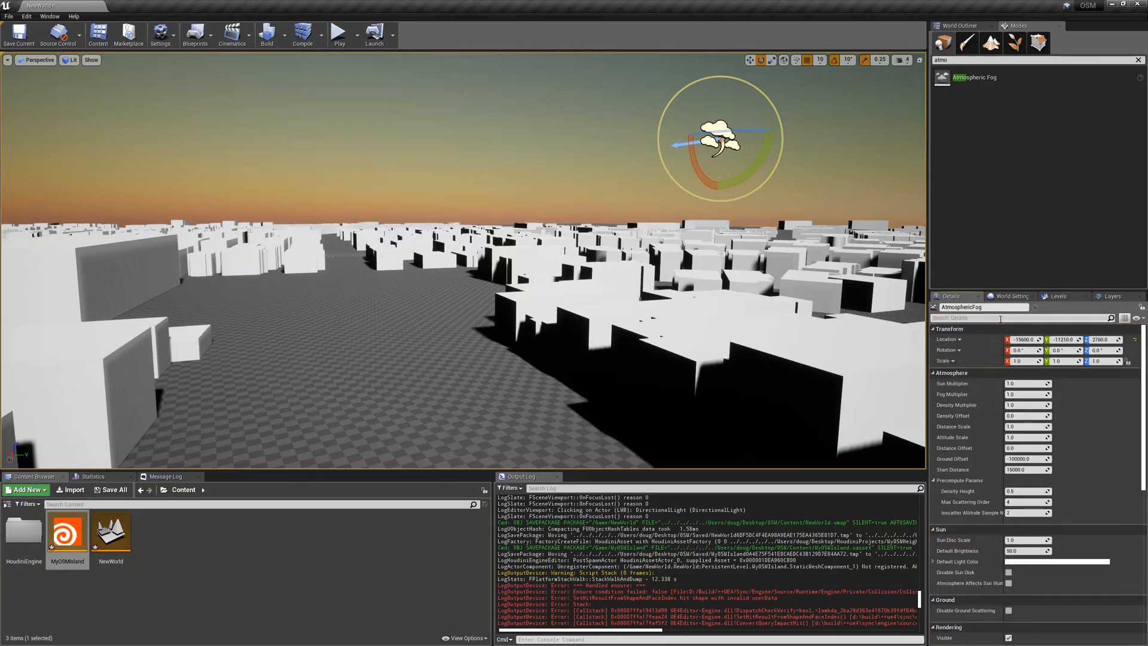
- Enable Atmosphere / Fog Sun Light on the DirectionalLight
{"action": "left_click", "coordinate": [970, 28]}
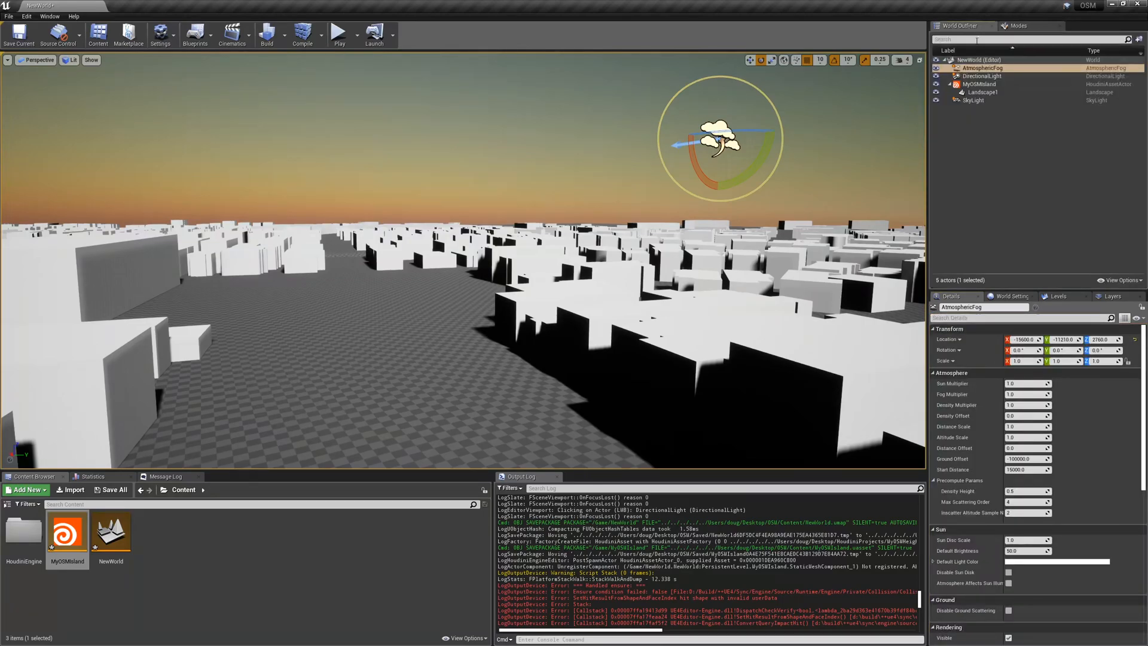
{"action": "left_click", "coordinate": [987, 76]}
{"action": "left_click", "coordinate": [984, 374]}
{"action": "type", "text": "atmo"}
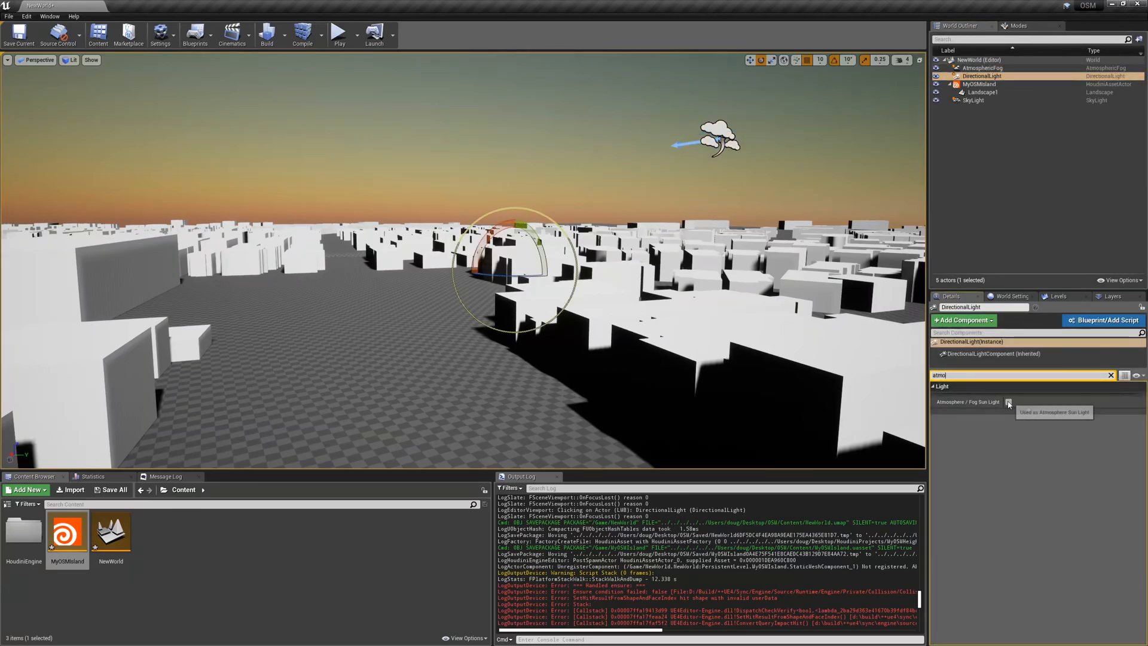
{"action": "left_click", "coordinate": [1008, 403]}
{"action": "right_click_drag", "start_coordinate": [789, 287], "coordinate": [783, 325]}
- Recapture the scene for the SkyLight and view the relit island buildings from above
{"action": "left_click", "coordinate": [984, 100]}
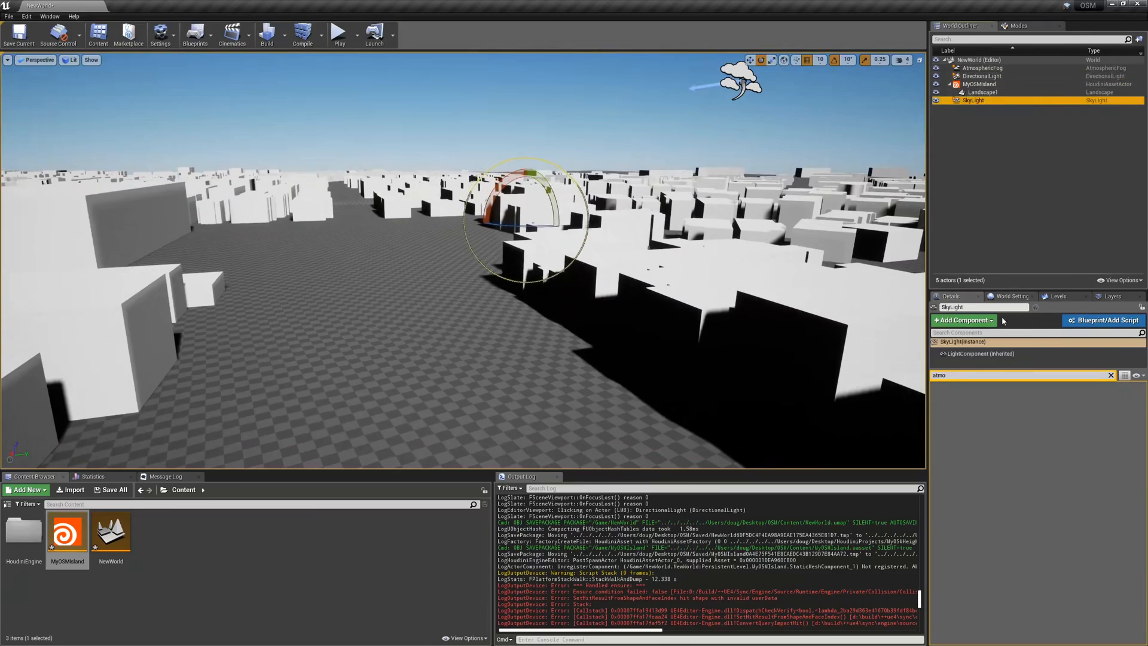
{"action": "left_click", "coordinate": [1111, 374]}
{"action": "scroll", "coordinate": [1056, 480], "scroll_direction": "down", "scroll_amount": 10}
{"action": "scroll", "coordinate": [1057, 479], "scroll_direction": "down", "scroll_amount": 3}
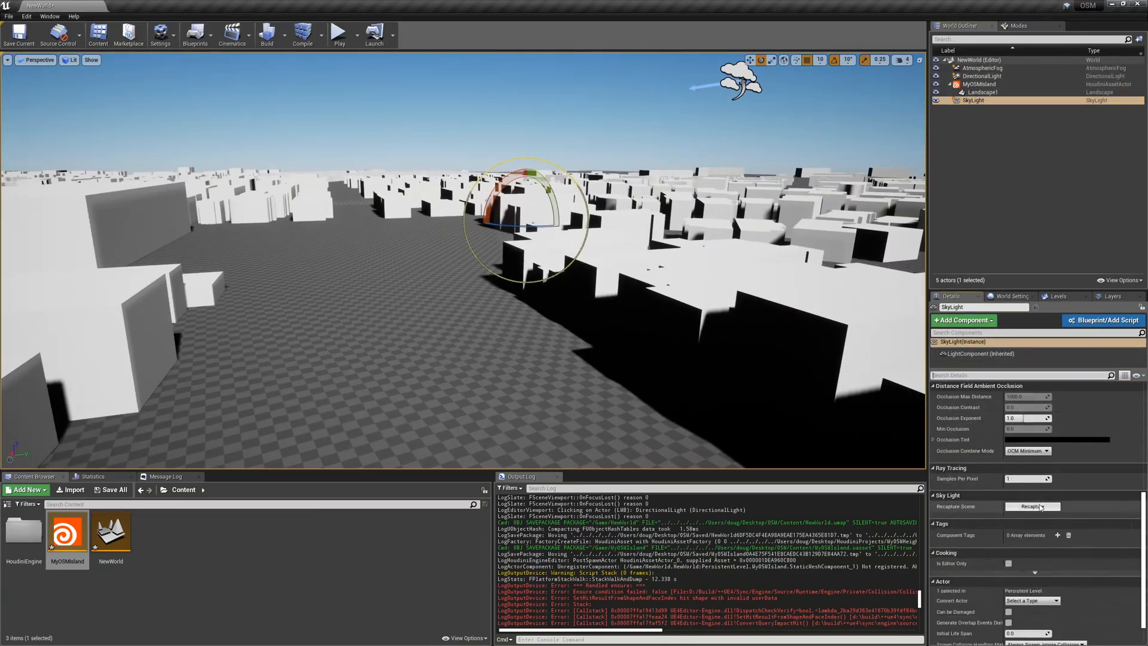
{"action": "left_click", "coordinate": [1033, 507]}
{"action": "mouse_move", "coordinate": [819, 359]}
{"action": "right_mouse_down"}
{"action": "mouse_move", "coordinate": [825, 397]}
{"action": "mouse_move", "coordinate": [783, 335]}
{"action": "mouse_move", "coordinate": [804, 347]}
{"action": "mouse_move", "coordinate": [999, 345]}
{"action": "mouse_move", "coordinate": [921, 389]}
{"action": "mouse_move", "coordinate": [825, 380]}
{"action": "mouse_move", "coordinate": [816, 413]}
{"action": "mouse_move", "coordinate": [603, 312]}
{"action": "right_mouse_up"}
{"action": "key", "text": "w"}
{"action": "key", "text": "e"}
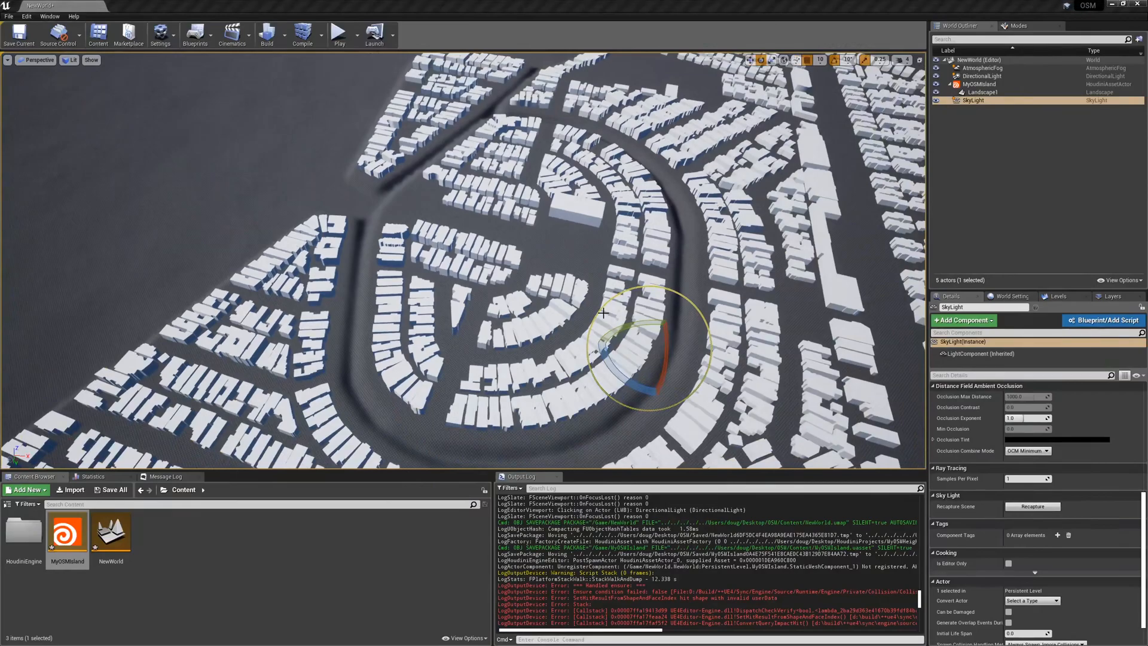